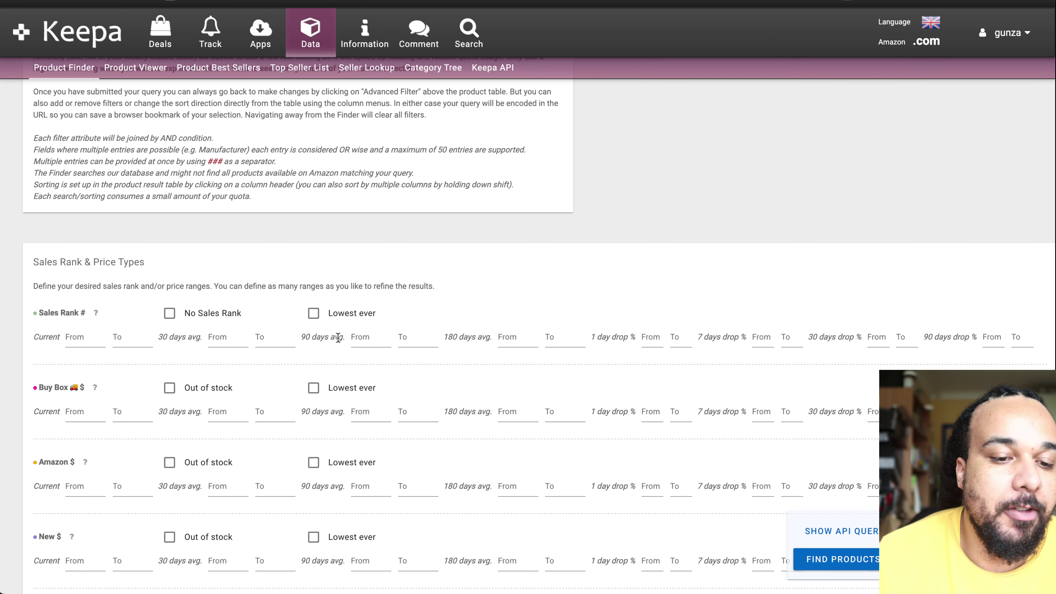
Step: Enter 100000 as the current Sales Rank maximum, leaving 19,109,611 matching products
{"action": "scroll", "coordinate": [338, 338], "scroll_direction": "down", "scroll_amount": 1}
{"action": "scroll", "coordinate": [338, 337], "scroll_direction": "down", "scroll_amount": 2}
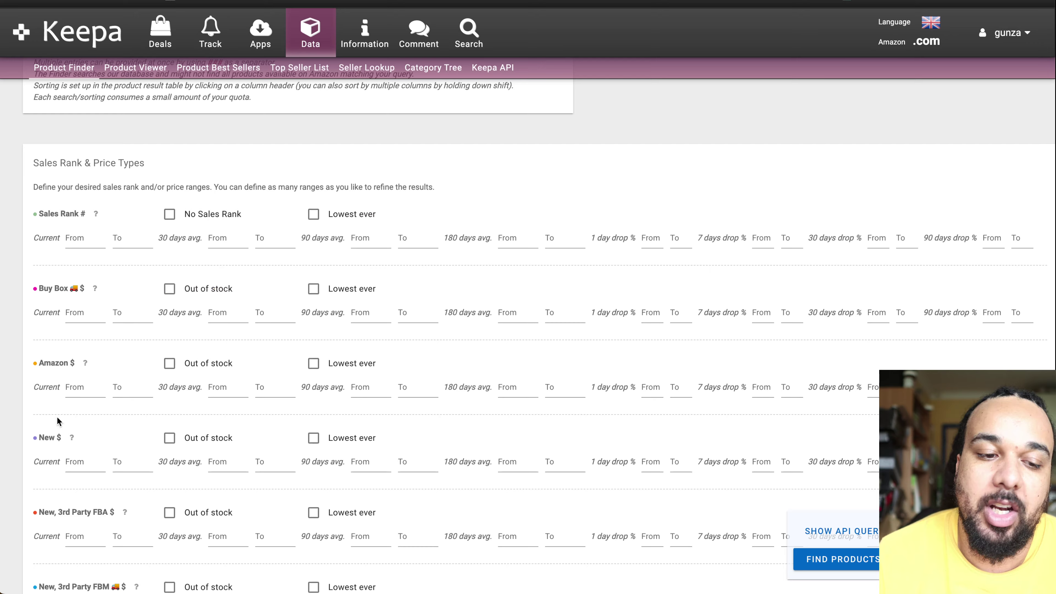
{"action": "scroll", "coordinate": [258, 348], "scroll_direction": "down", "scroll_amount": 3}
{"action": "scroll", "coordinate": [258, 348], "scroll_direction": "down", "scroll_amount": 20}
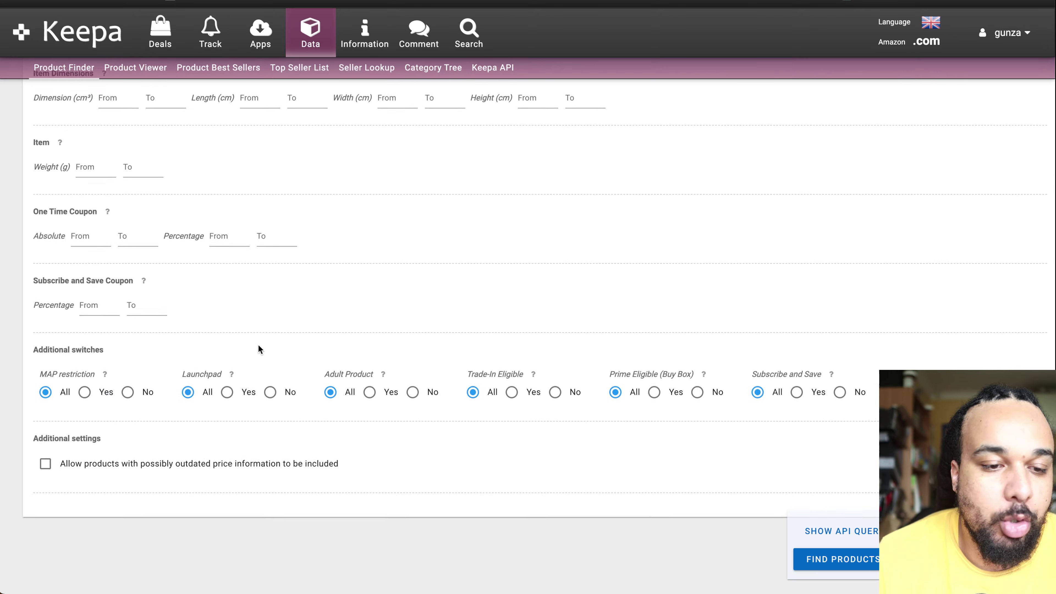
{"action": "scroll", "coordinate": [258, 345], "scroll_direction": "up", "scroll_amount": 20}
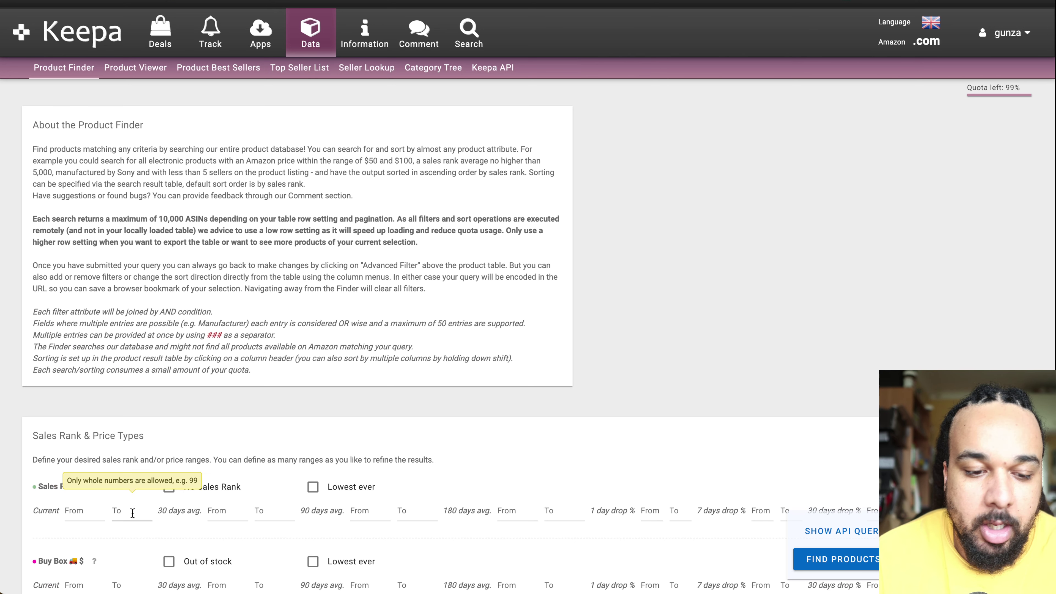
{"action": "left_click", "coordinate": [118, 517]}
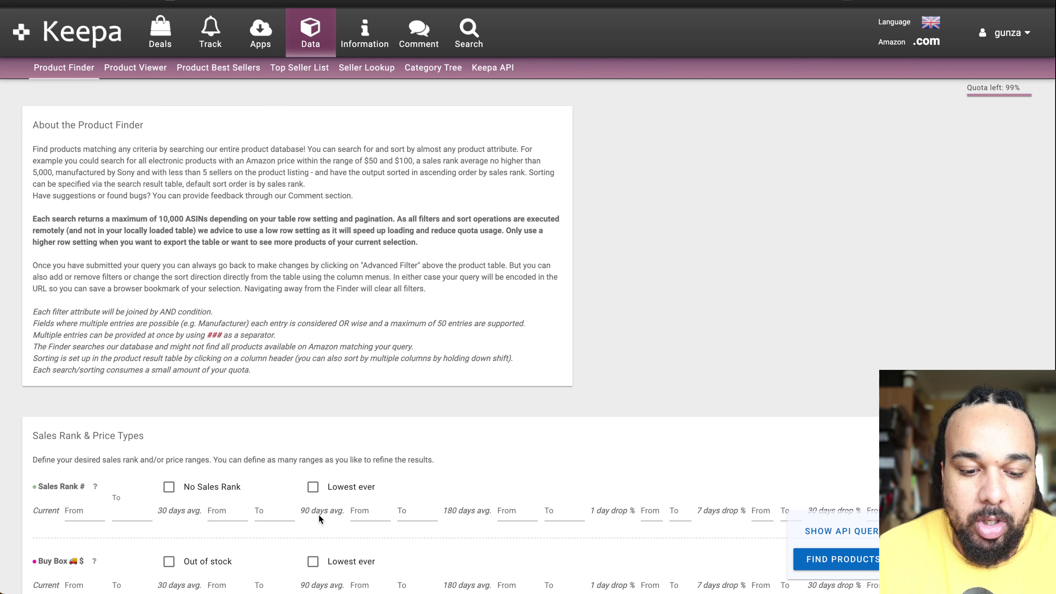
{"action": "type", "text": "100"}
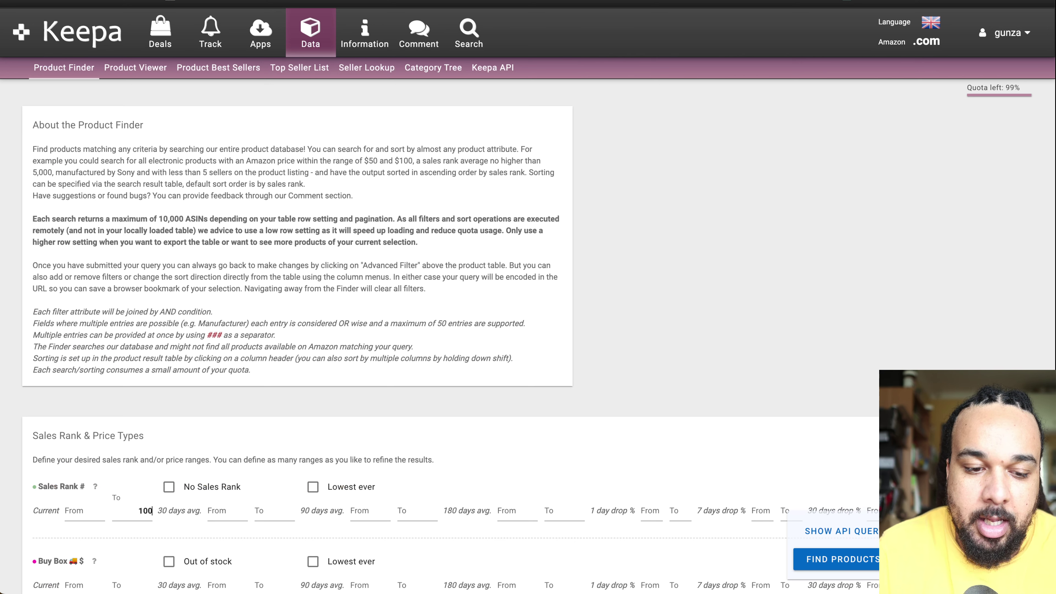
{"action": "type", "text": "000"}
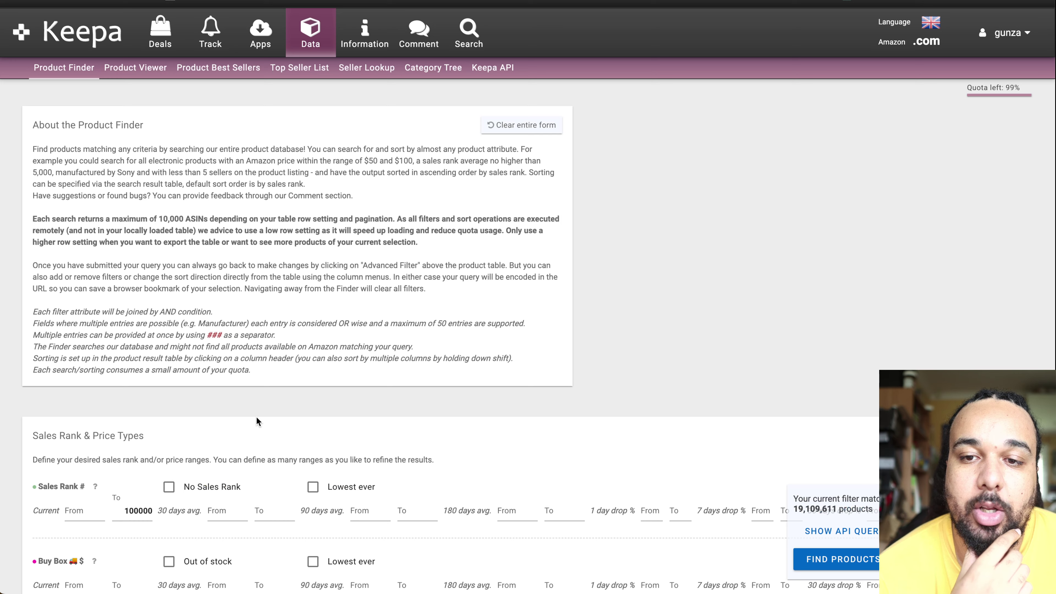
{"action": "mouse_move", "coordinate": [582, 591]}
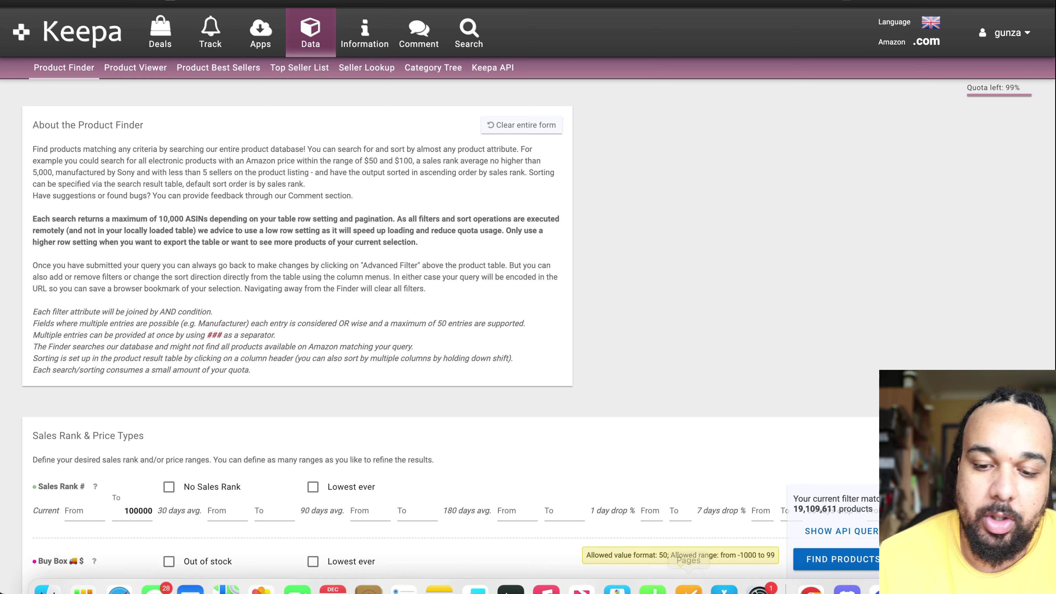
{"action": "left_click", "coordinate": [845, 580]}
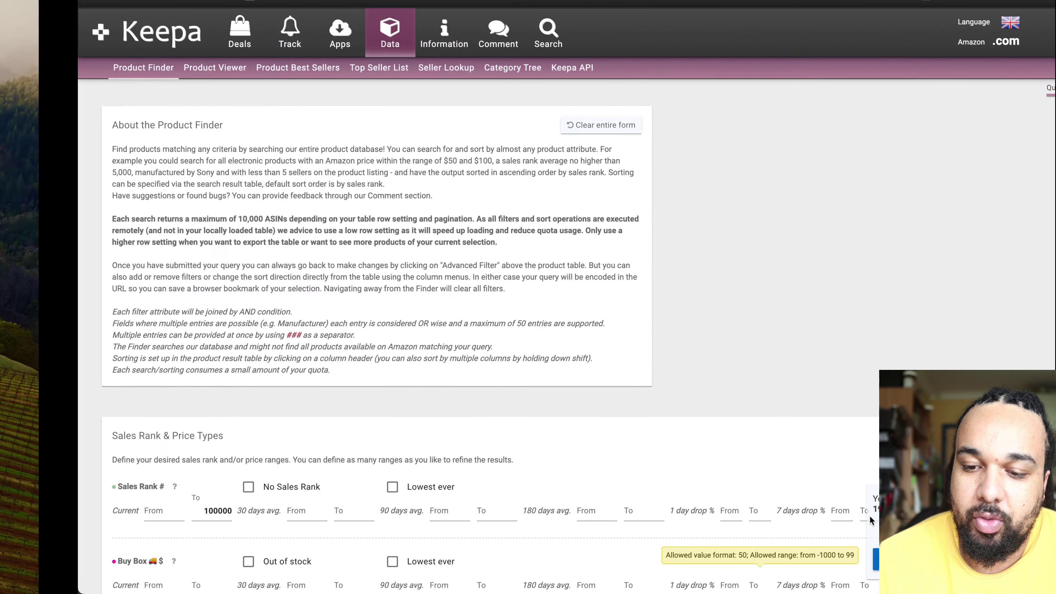
{"action": "left_click", "coordinate": [918, 568]}
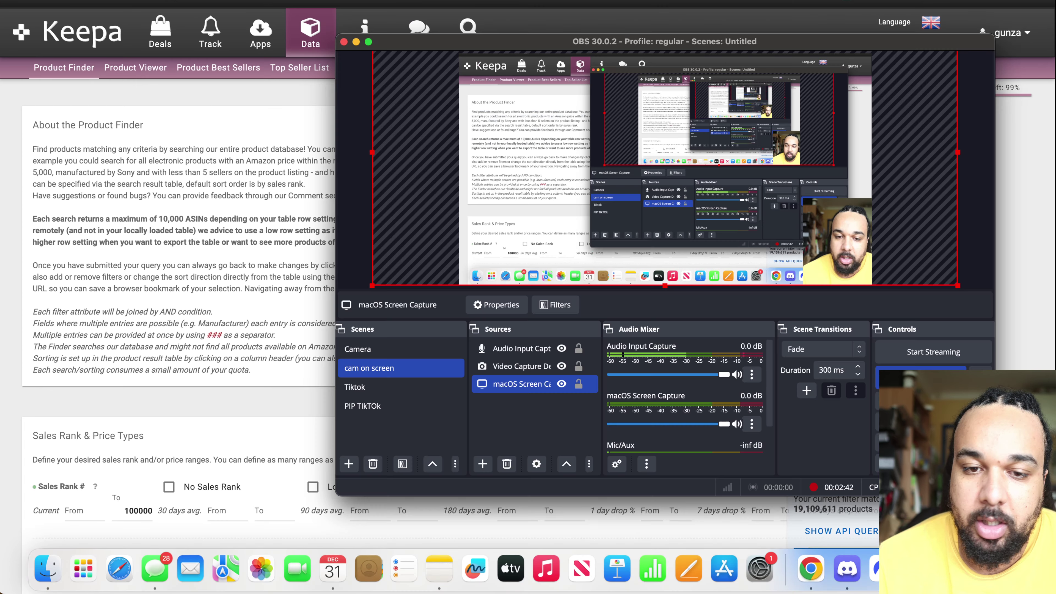
{"action": "left_click", "coordinate": [357, 42]}
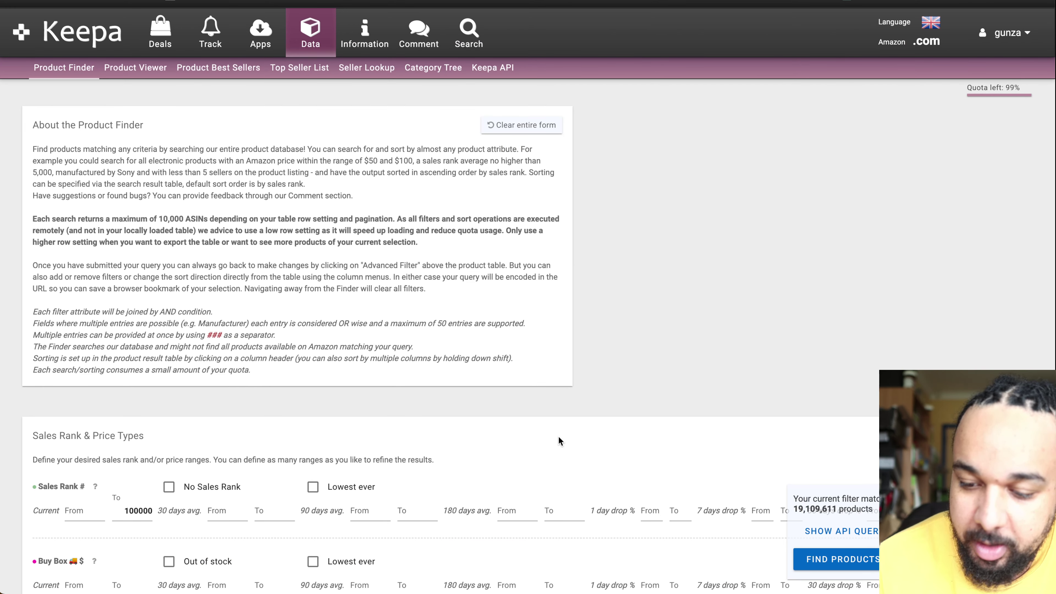
Step: Scroll down to the Sales Rank, Buy Box, Amazon and New price rows
{"action": "scroll", "coordinate": [559, 437], "scroll_direction": "down", "scroll_amount": 4}
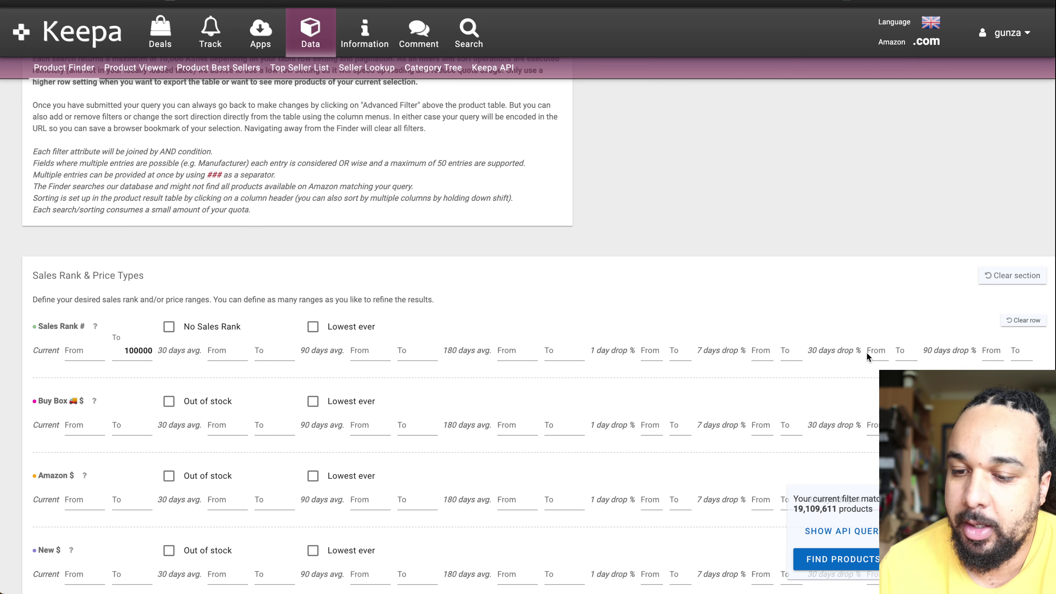
Step: Enter a Sales Rank 30-day drop range from -10 to -25 percent
{"action": "left_click", "coordinate": [875, 353]}
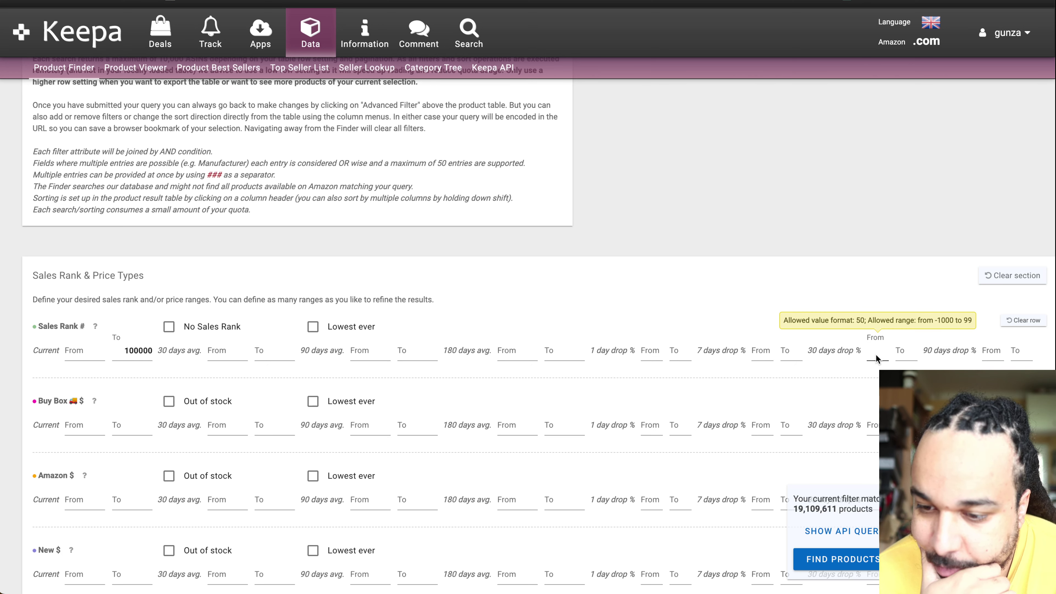
{"action": "type", "text": "-"}
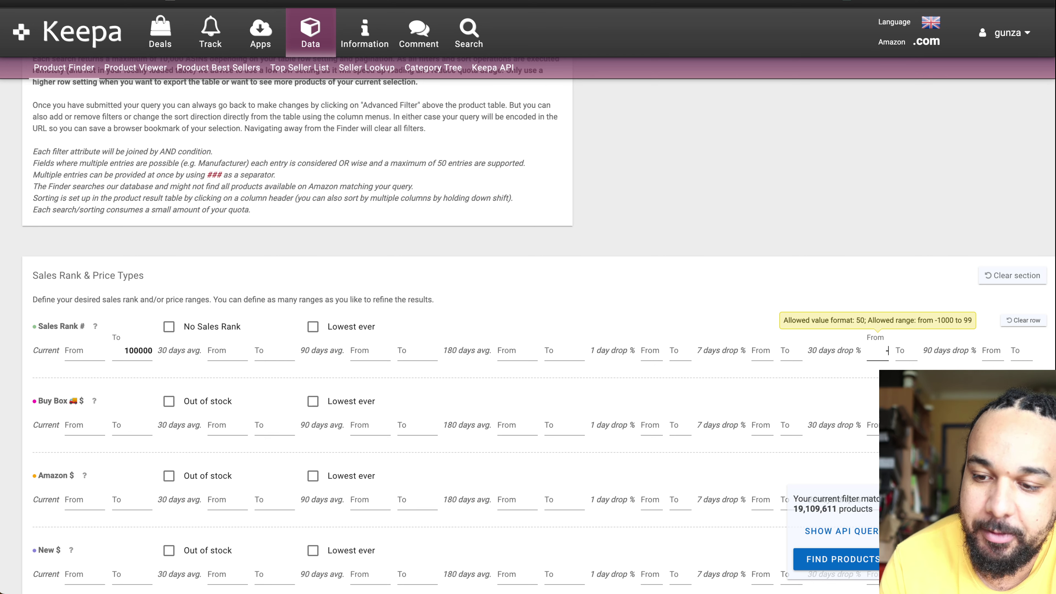
{"action": "type", "text": "5"}
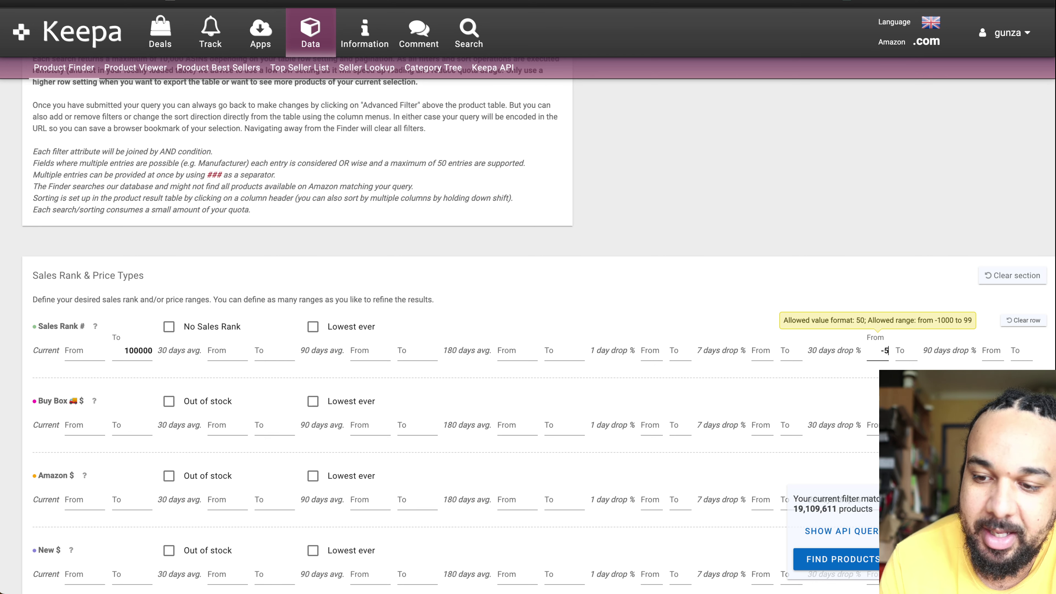
{"action": "key", "text": "BackSpace"}
{"action": "key", "text": "BackSpace"}
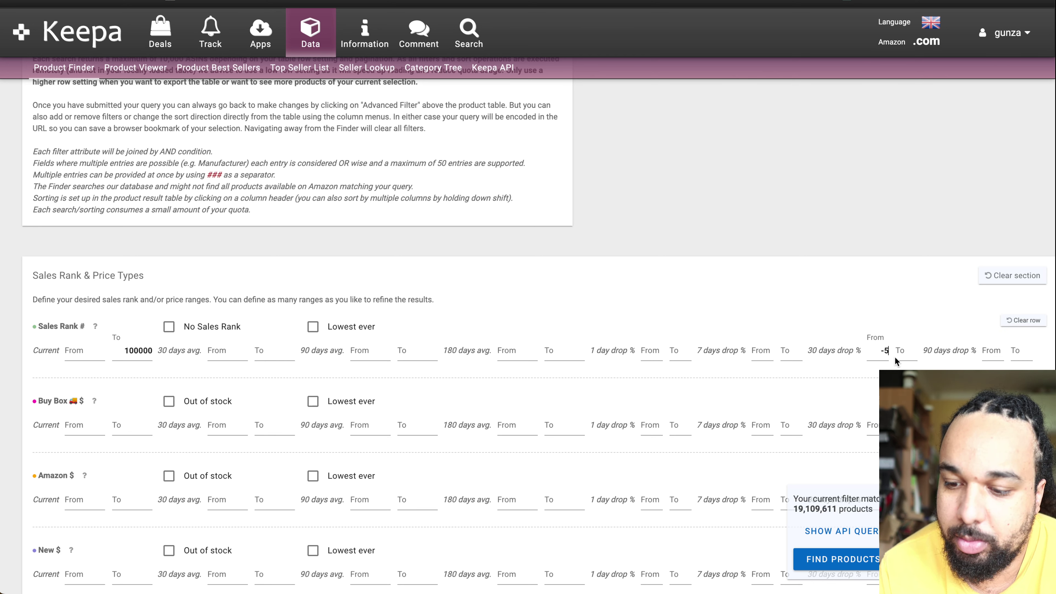
{"action": "type", "text": "-10"}
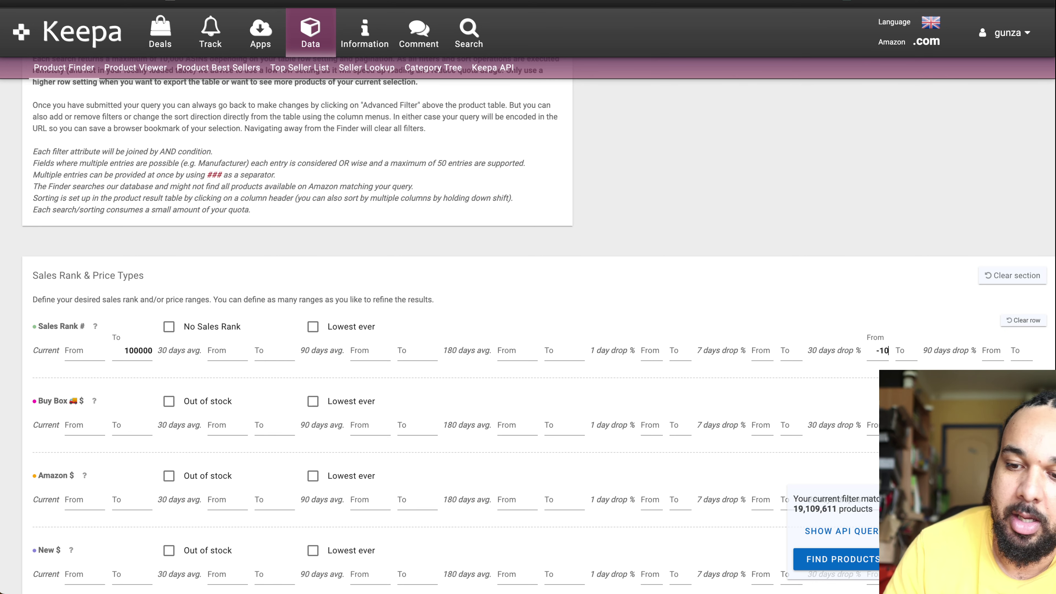
{"action": "left_click", "coordinate": [910, 357]}
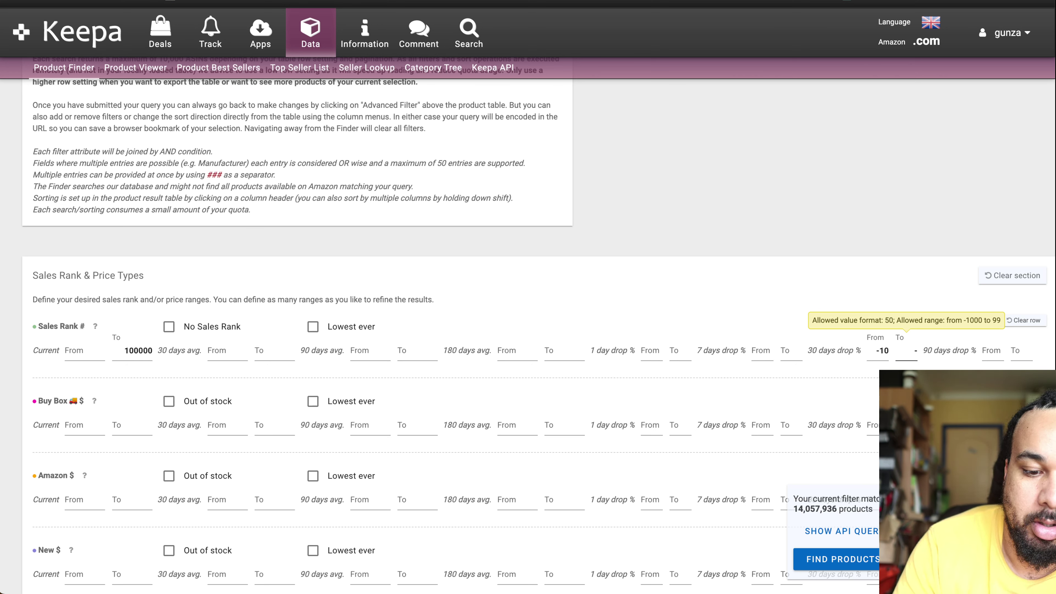
{"action": "type", "text": "-25"}
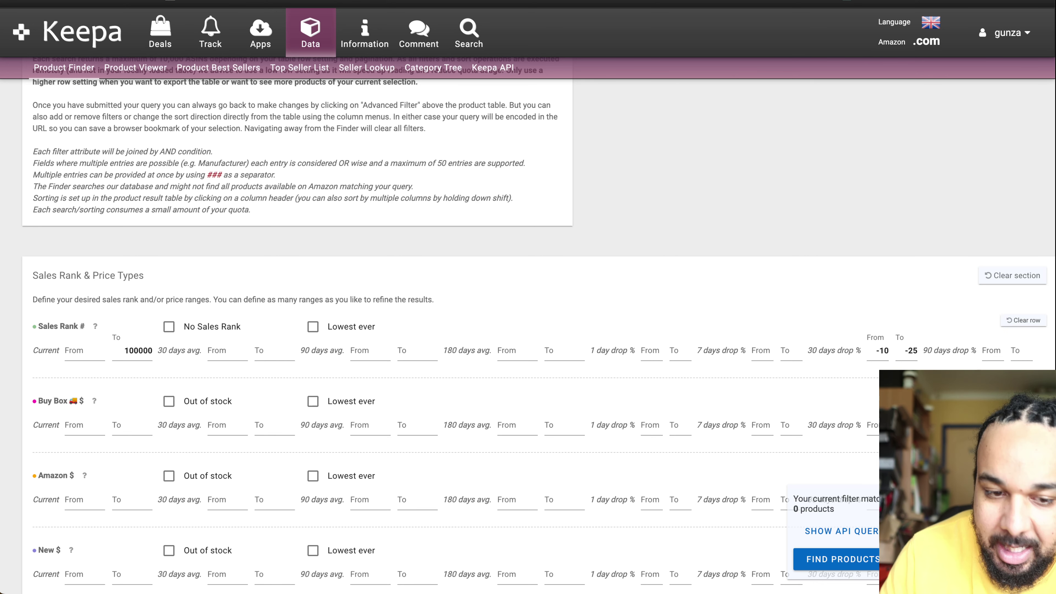
Step: Raise the current Sales Rank cap from 100000 to 250000
{"action": "double_click", "coordinate": [128, 350]}
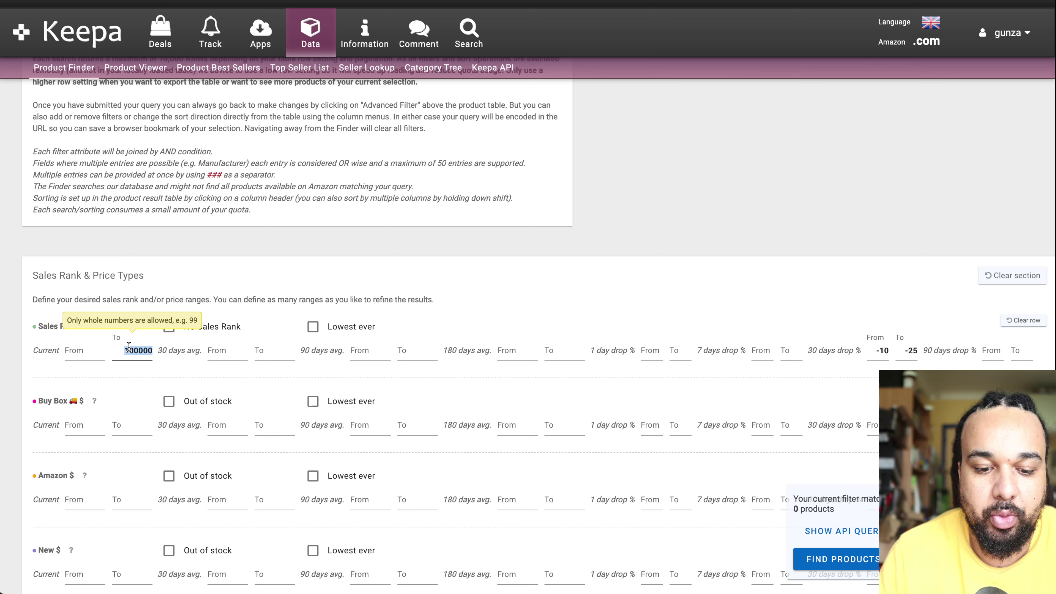
{"action": "type", "text": "200000"}
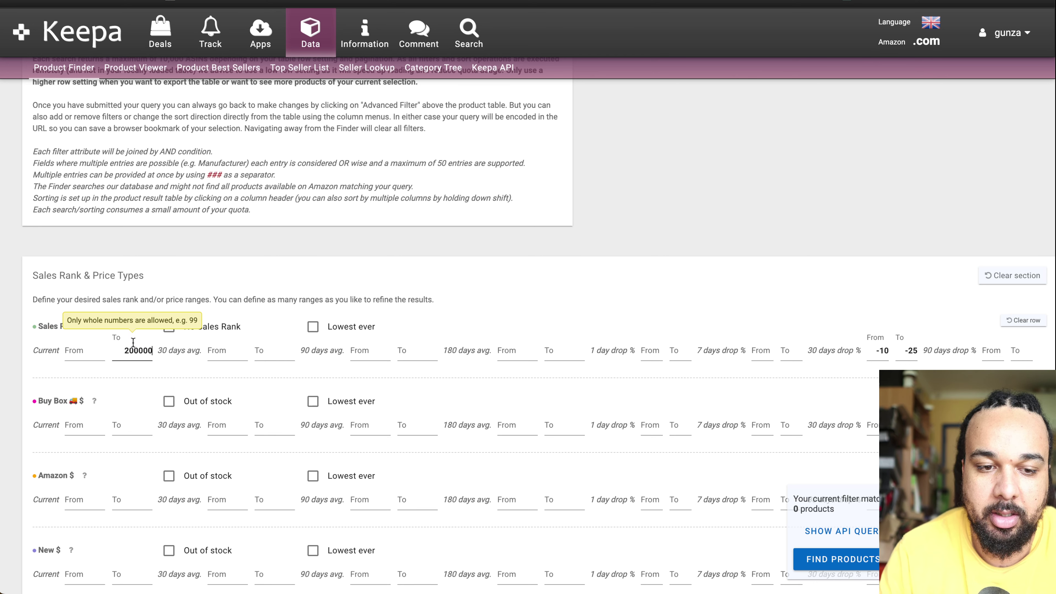
{"action": "left_click", "coordinate": [331, 277]}
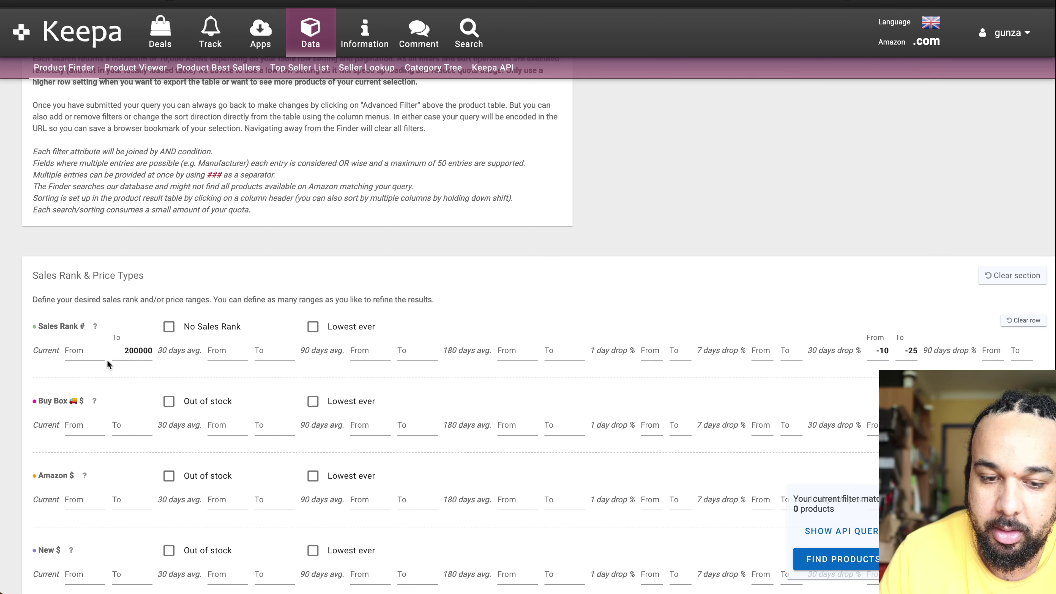
{"action": "double_click", "coordinate": [132, 350]}
{"action": "type", "text": "20000"}
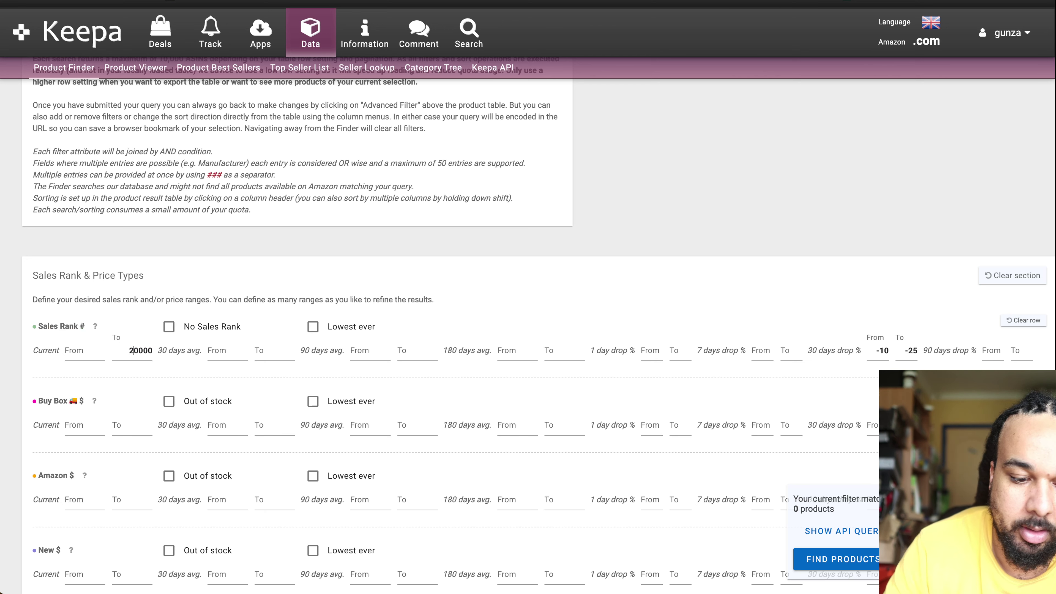
{"action": "left_click", "coordinate": [134, 351]}
{"action": "type", "text": "5"}
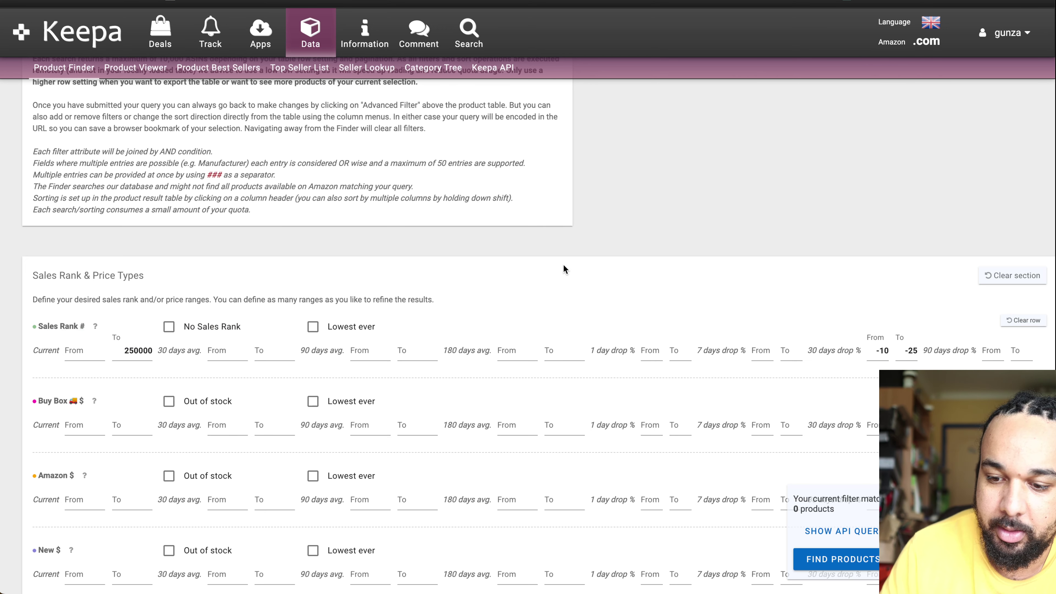
Step: Clear the old -10 and -25 drop values and try -5 as the drop minimum
{"action": "left_click", "coordinate": [886, 354]}
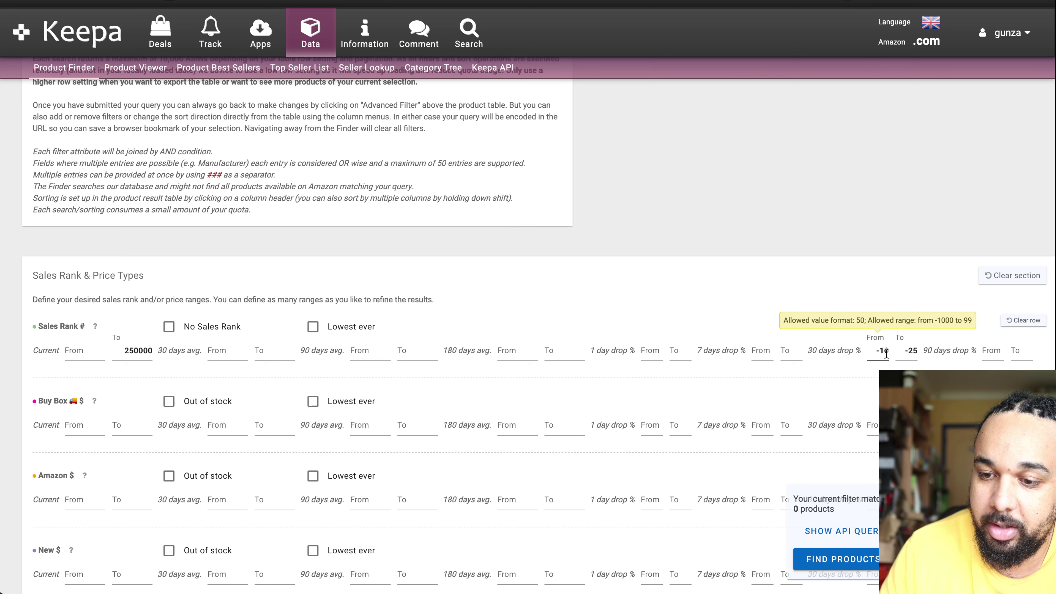
{"action": "double_click", "coordinate": [882, 352]}
{"action": "key", "text": "BackSpace"}
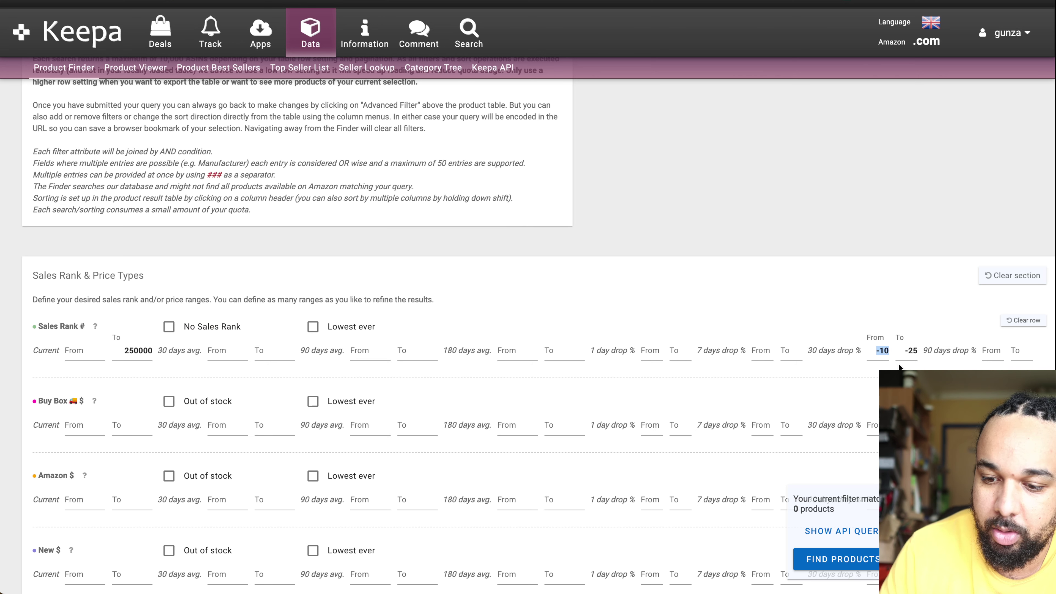
{"action": "left_click", "coordinate": [912, 351]}
{"action": "double_click", "coordinate": [916, 350]}
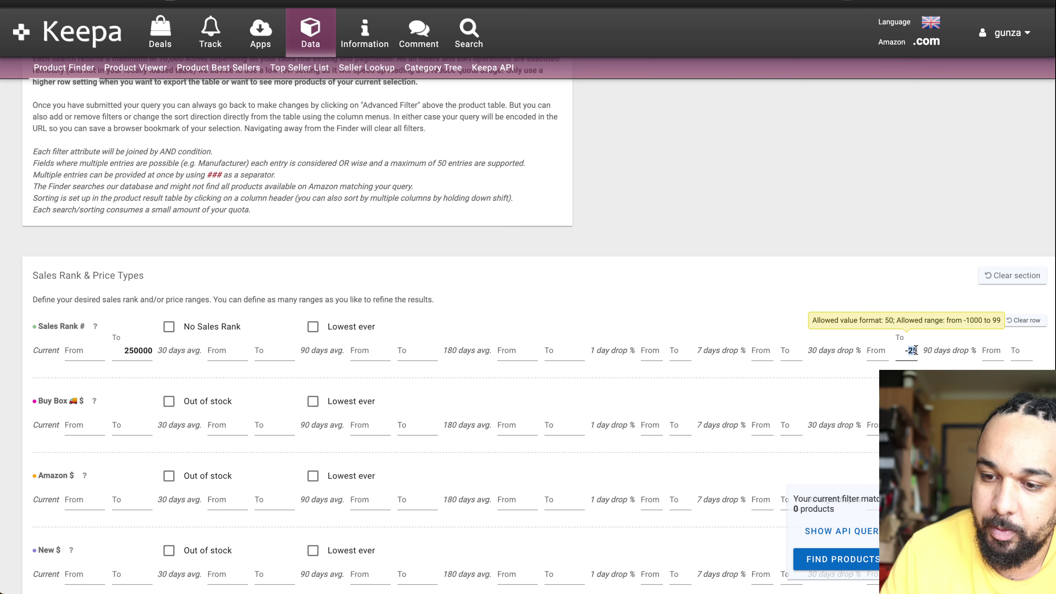
{"action": "key", "text": "BackSpace"}
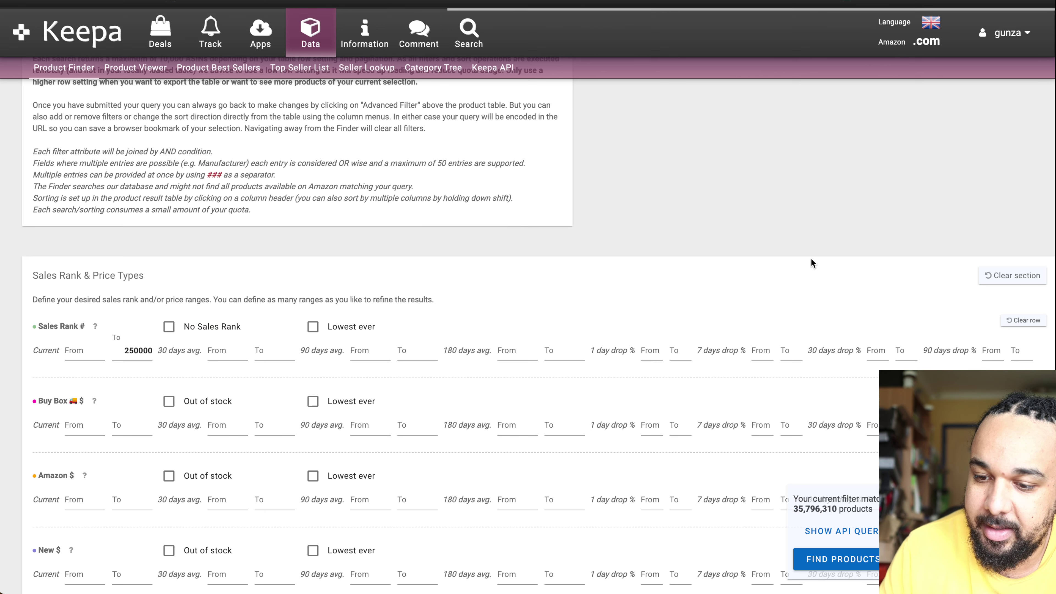
{"action": "left_click", "coordinate": [882, 357]}
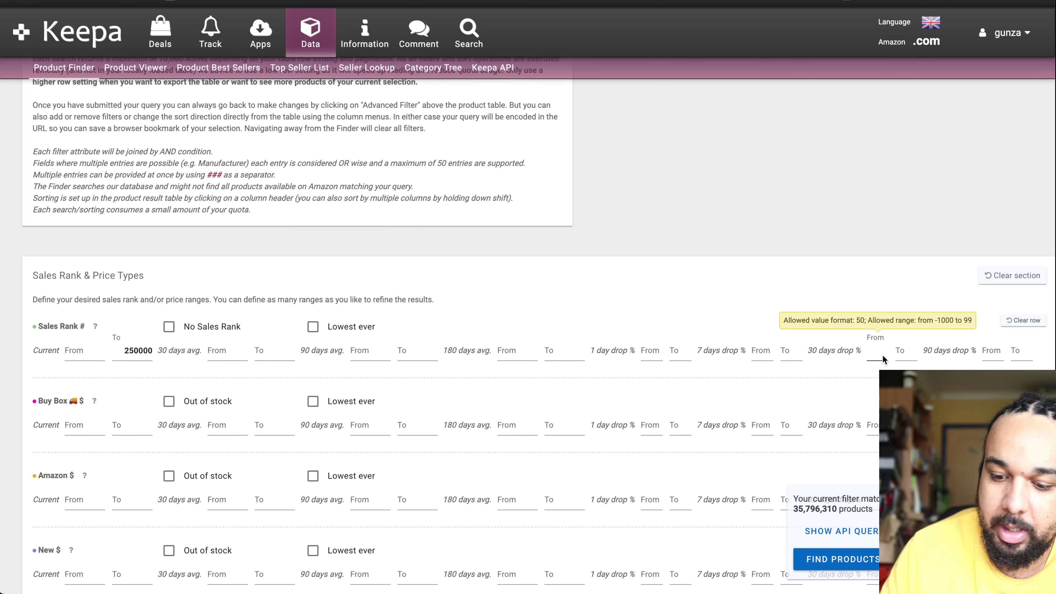
{"action": "type", "text": "-5"}
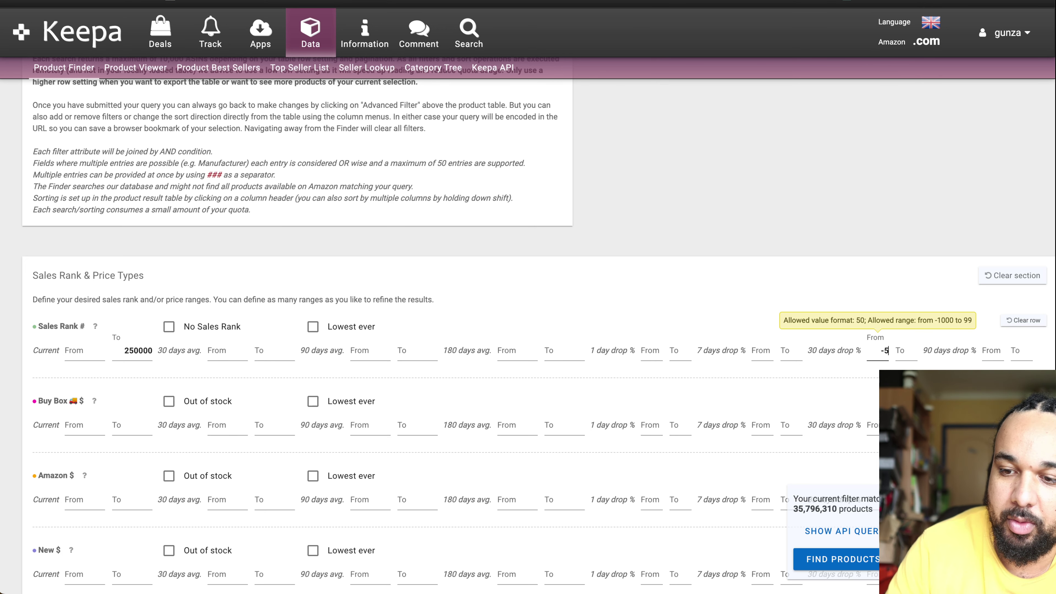
{"action": "left_click", "coordinate": [775, 287]}
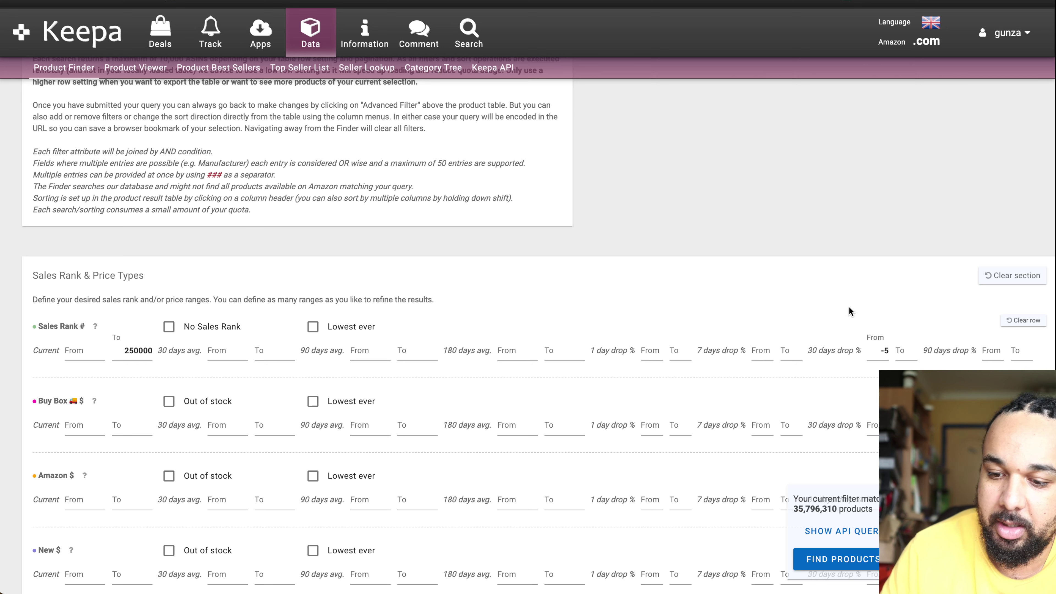
Step: Enter -25 as the 30-day drop From value and -10 as the To value
{"action": "left_click", "coordinate": [884, 350]}
{"action": "key", "text": "BackSpace"}
{"action": "key", "text": "BackSpace"}
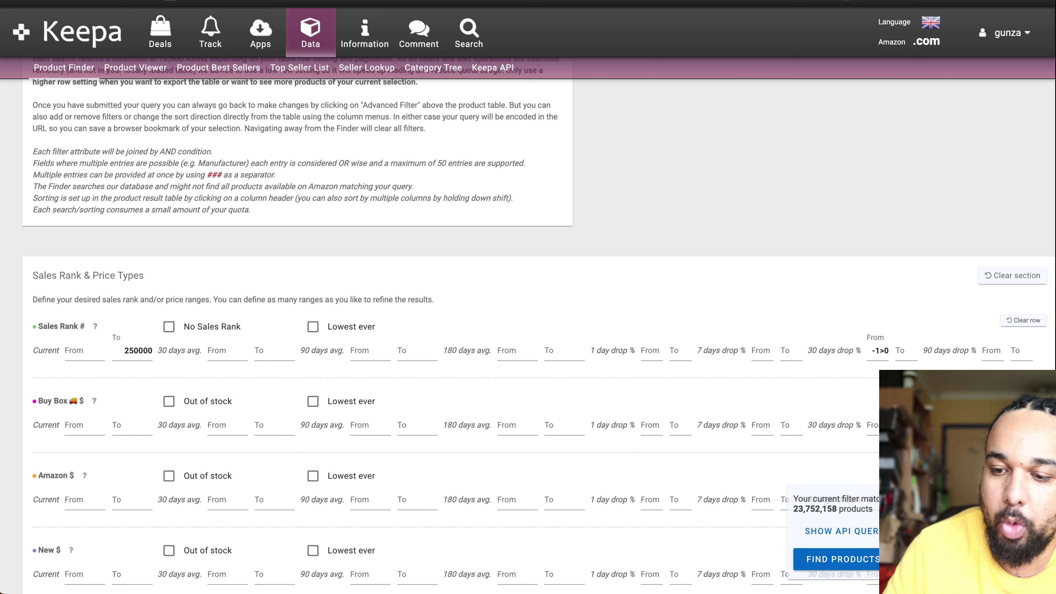
{"action": "type", "text": "-10"}
{"action": "key", "text": "BackSpace"}
{"action": "type", "text": "0"}
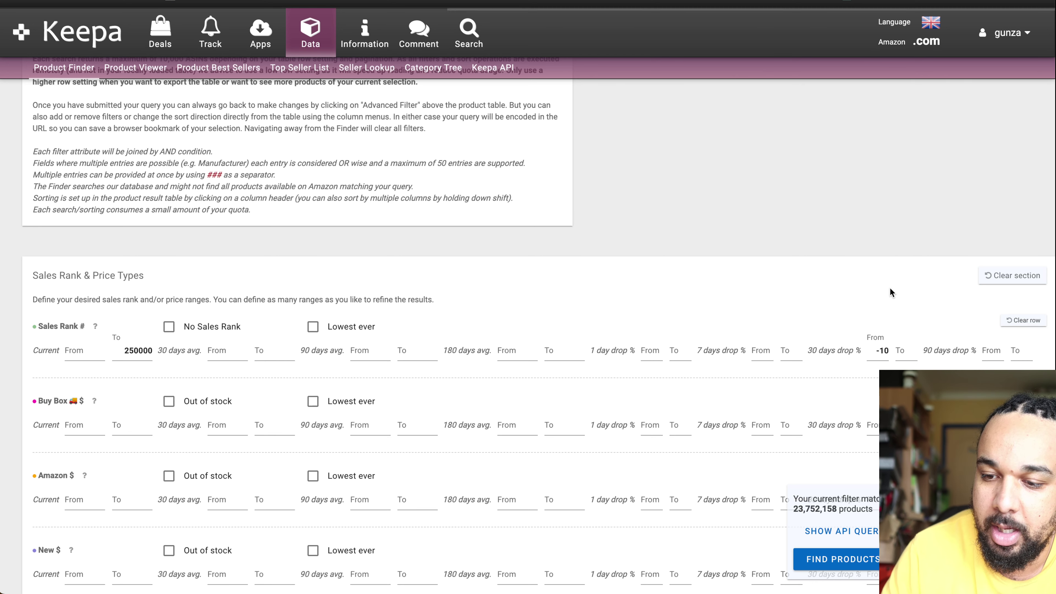
{"action": "double_click", "coordinate": [880, 354]}
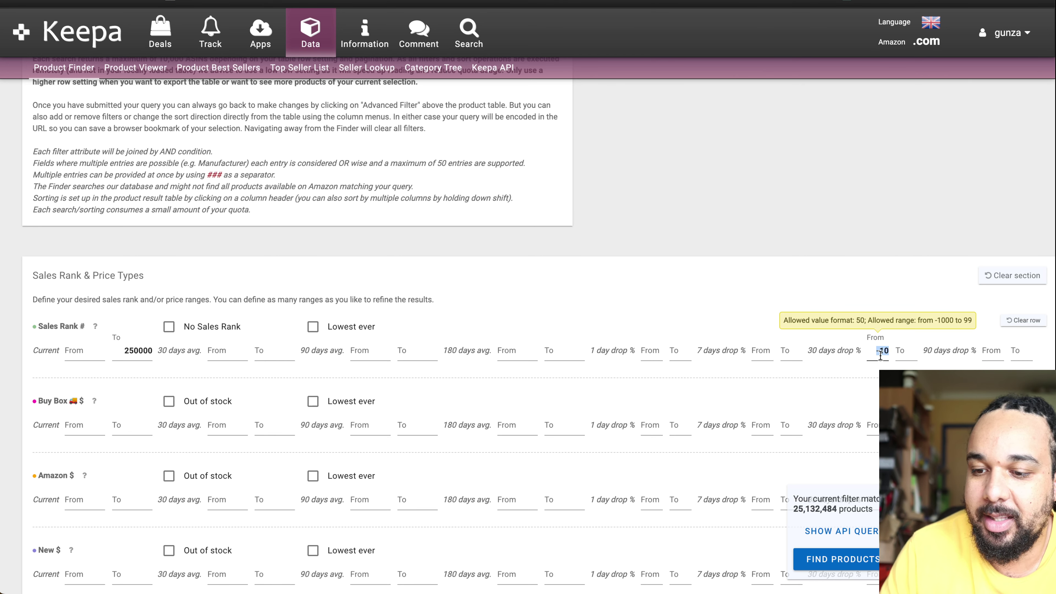
{"action": "key", "text": "BackSpace"}
{"action": "left_click", "coordinate": [916, 350]}
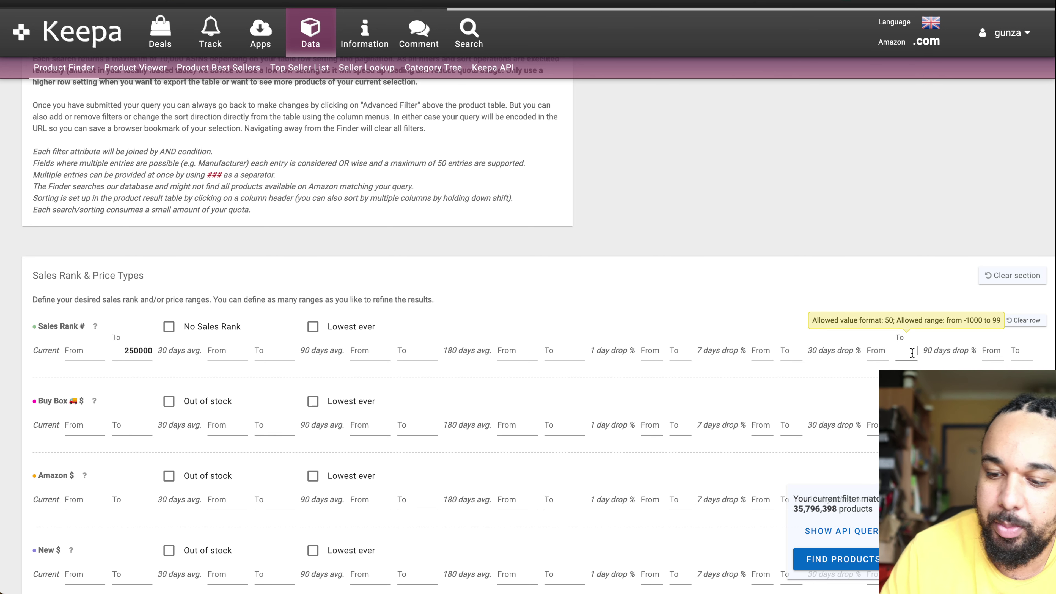
{"action": "type", "text": "-10"}
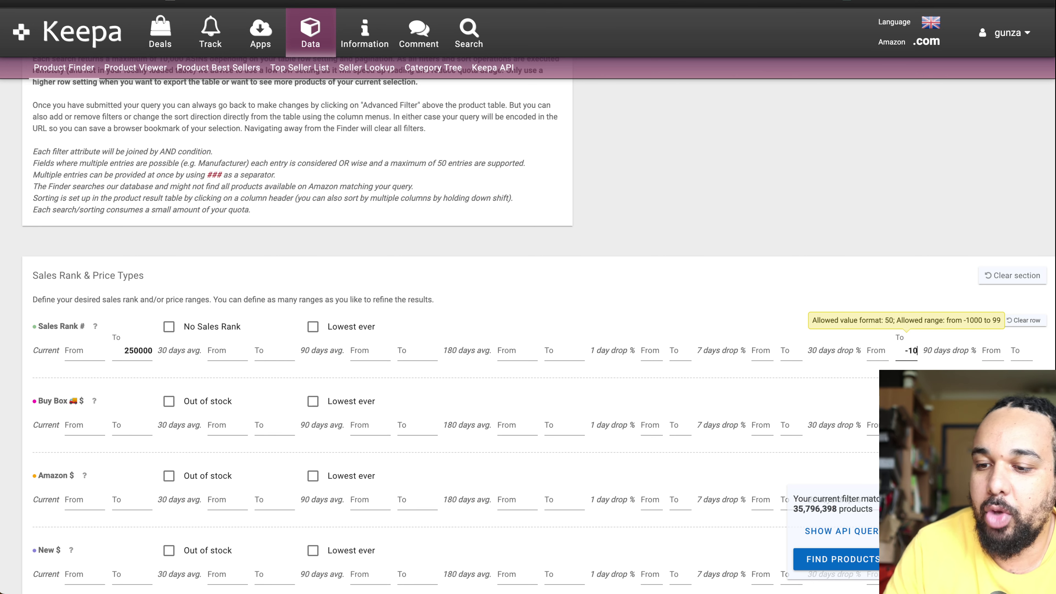
{"action": "left_click", "coordinate": [873, 353]}
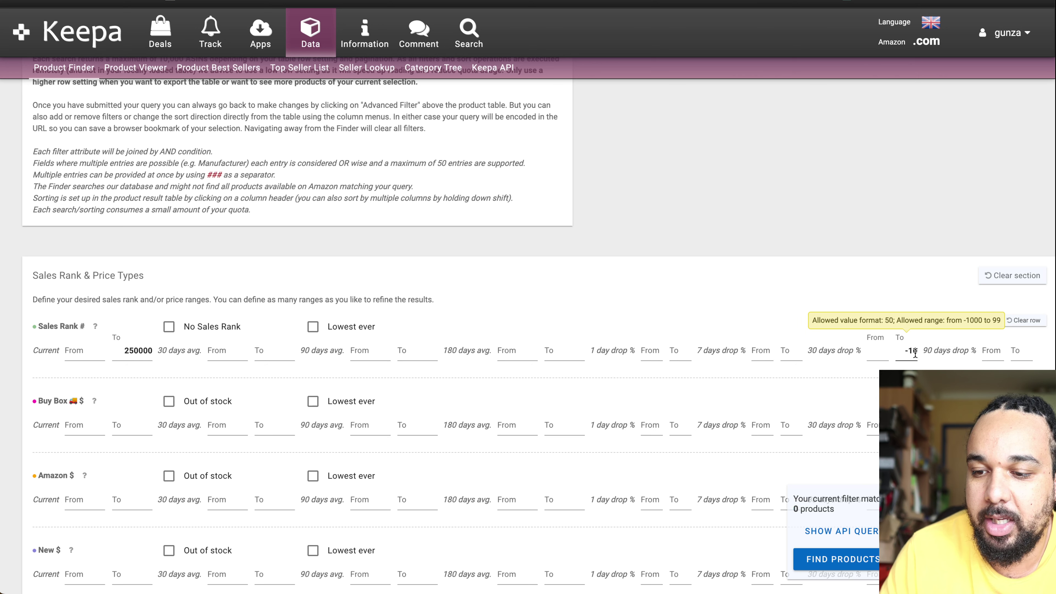
{"action": "type", "text": "-"}
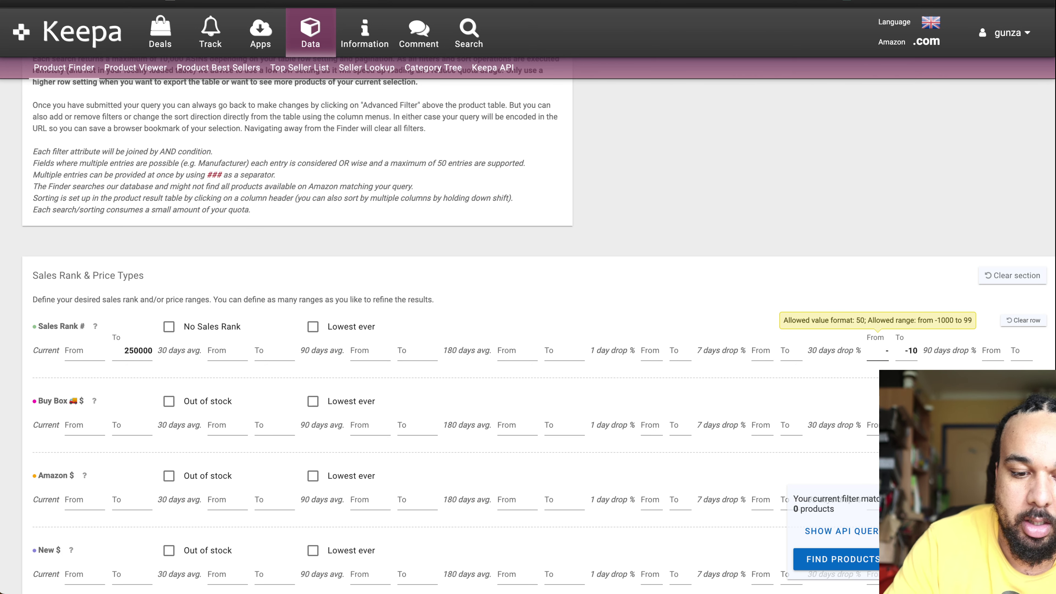
{"action": "type", "text": "25"}
{"action": "left_click", "coordinate": [827, 301]}
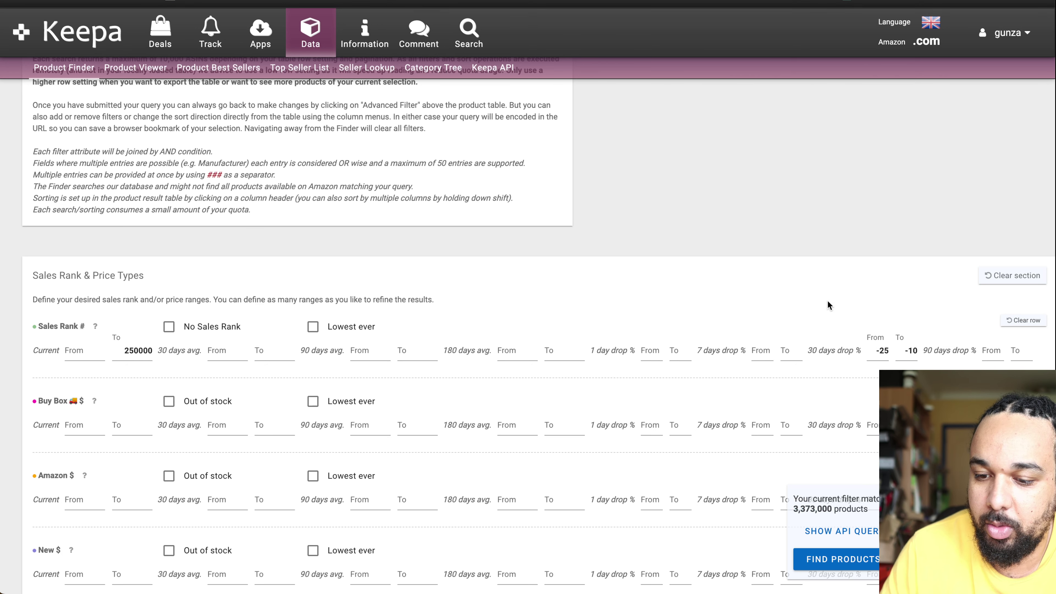
Step: Replace the 250000 Sales Rank cap with 100000, leaving 1,571,584 matching products
{"action": "left_click", "coordinate": [159, 350]}
{"action": "key", "text": "super+a"}
{"action": "type", "text": "10"}
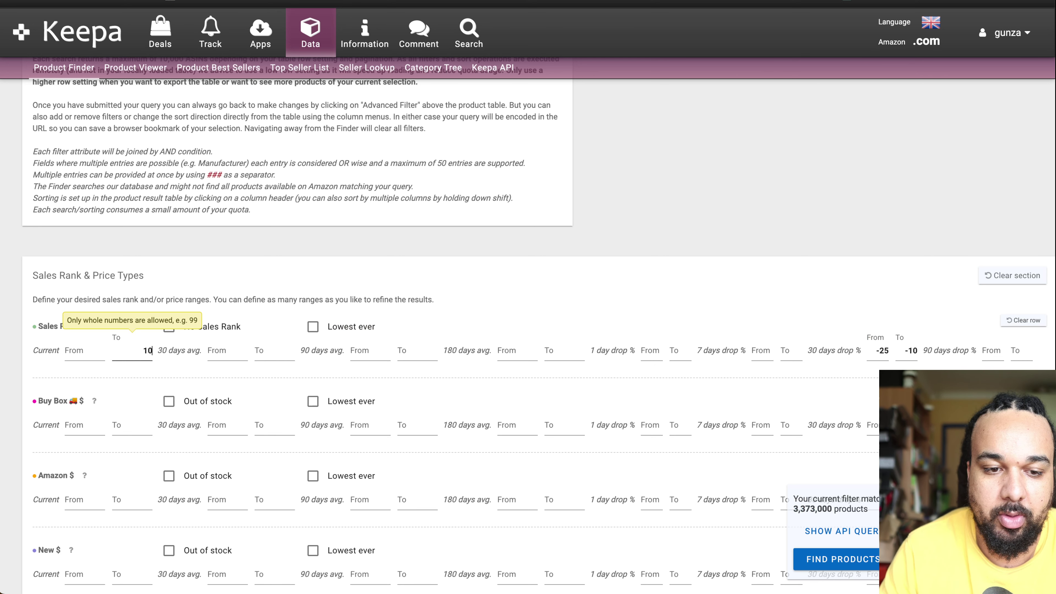
{"action": "type", "text": "0000"}
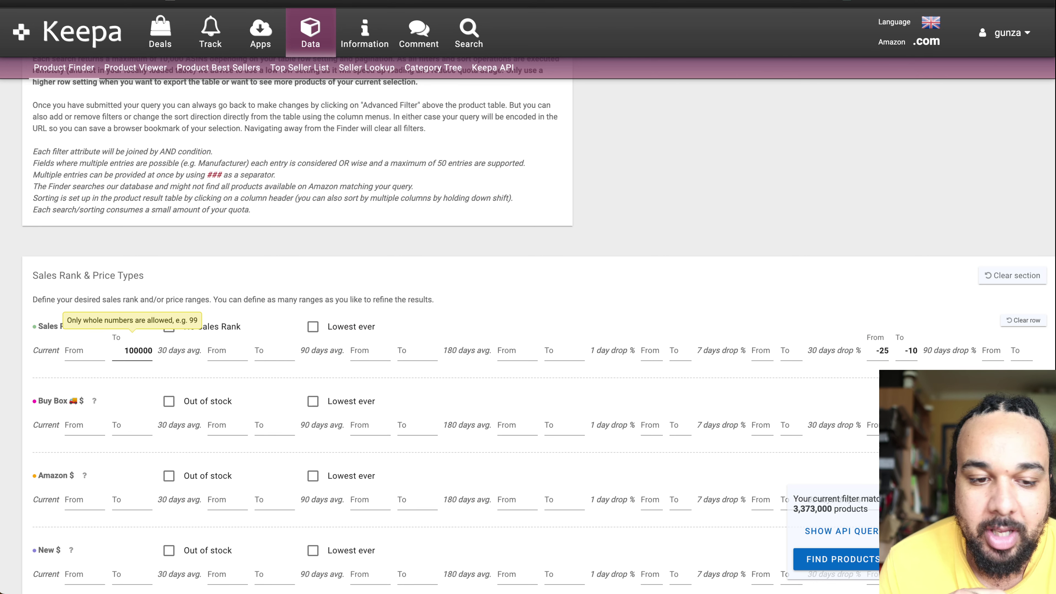
{"action": "left_click", "coordinate": [525, 209]}
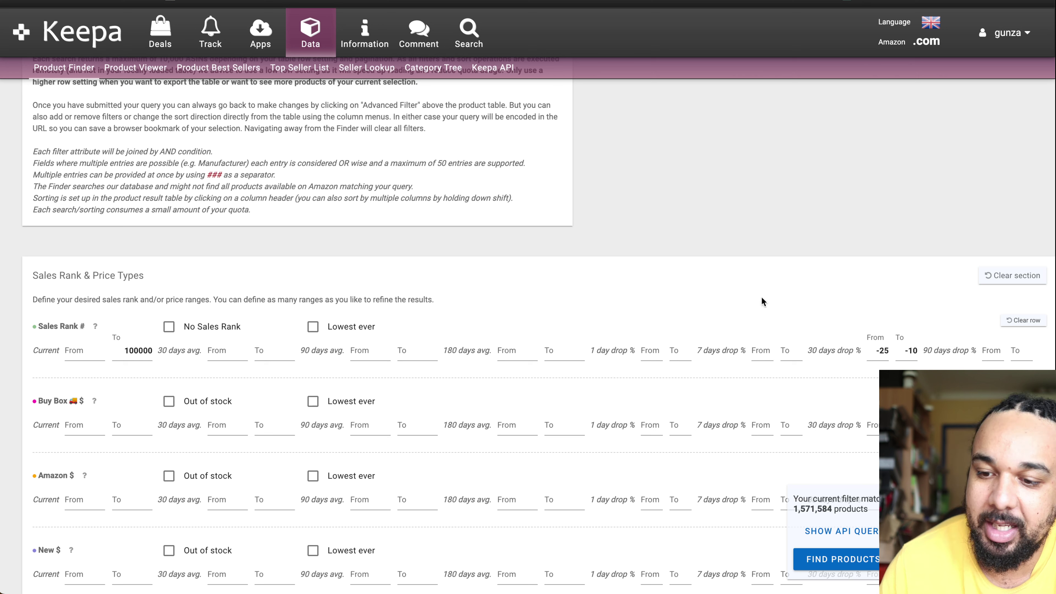
Step: Try a 10 to 25 drop range, then clear both 30-day drop fields
{"action": "double_click", "coordinate": [877, 351]}
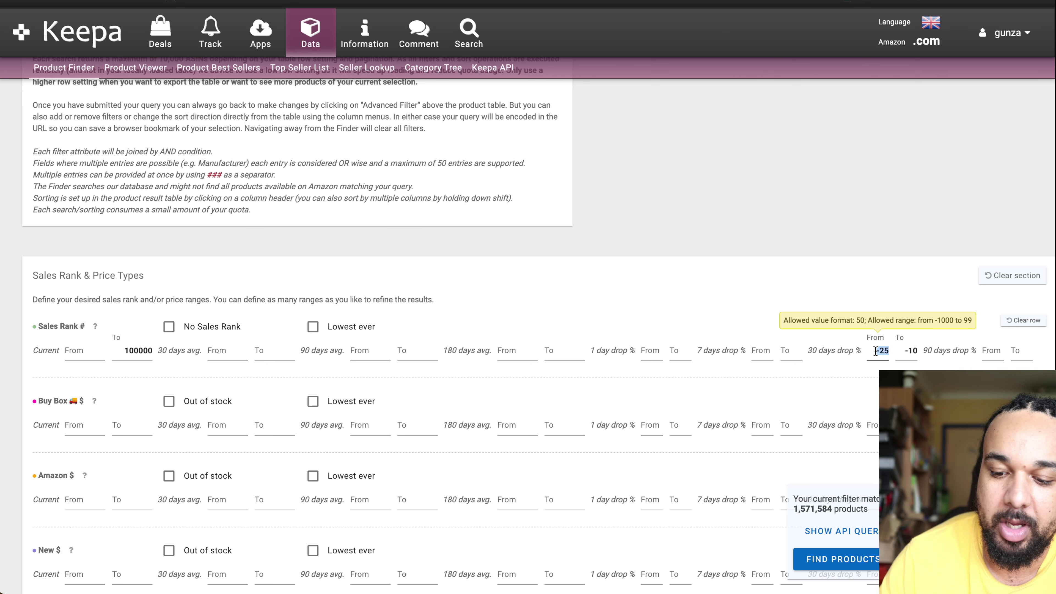
{"action": "type", "text": "10"}
{"action": "key", "text": "Tab"}
{"action": "type", "text": "2"}
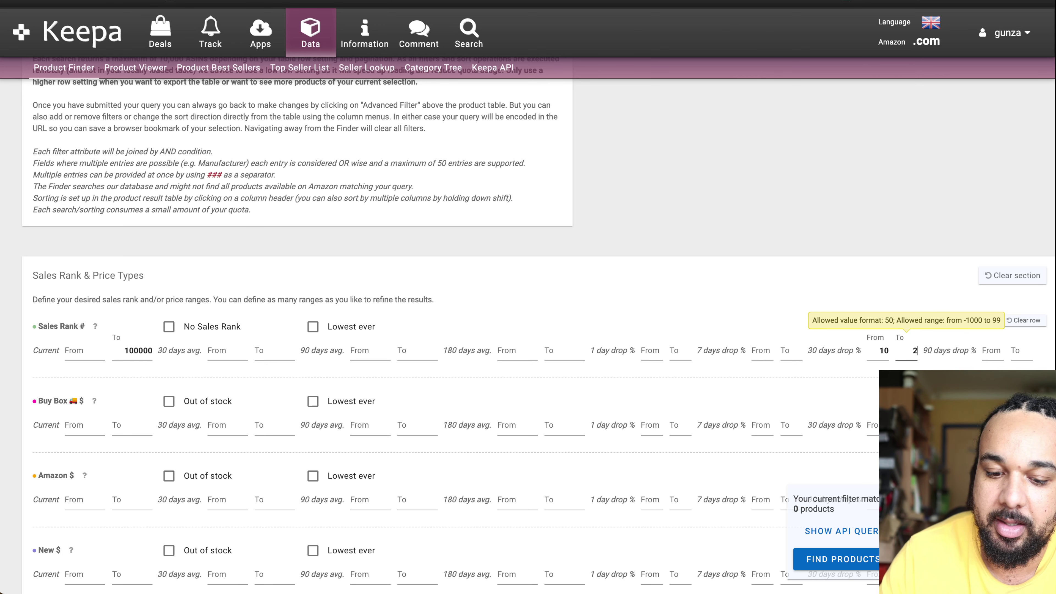
{"action": "type", "text": "5"}
{"action": "left_click", "coordinate": [744, 235]}
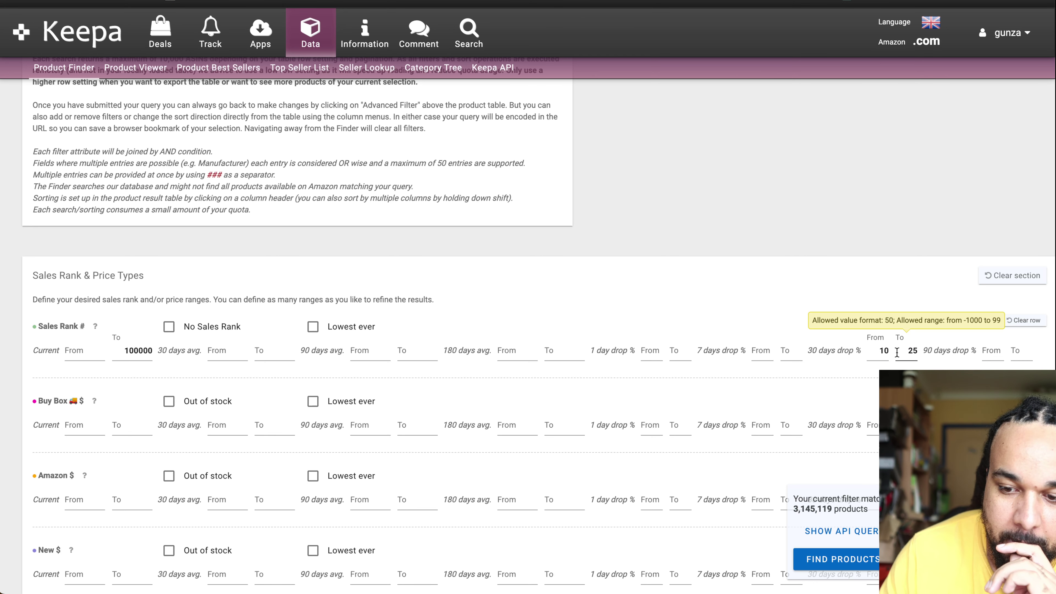
{"action": "double_click", "coordinate": [909, 351]}
{"action": "key", "text": "BackSpace"}
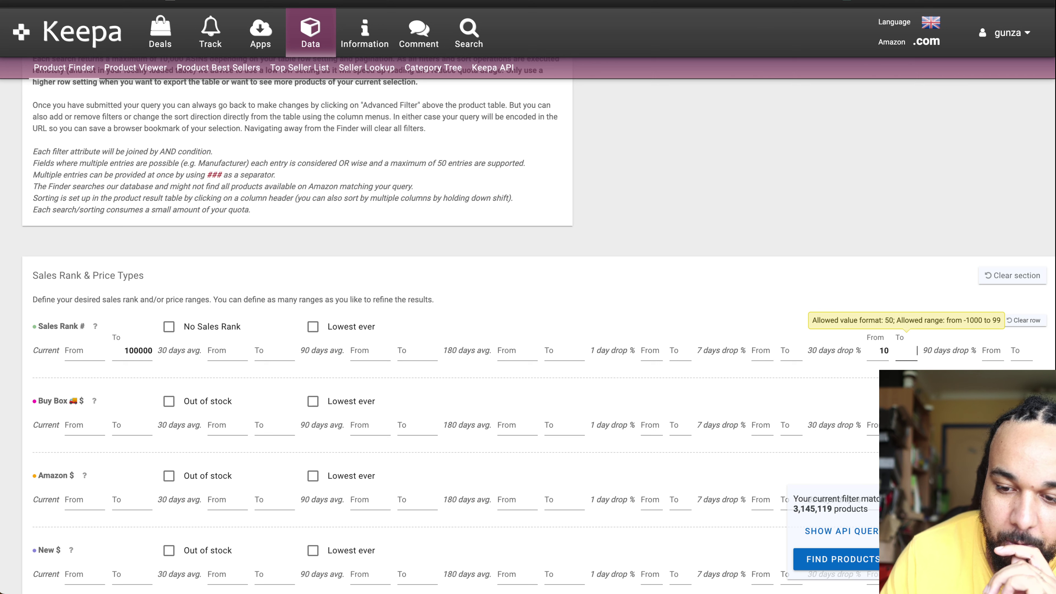
{"action": "left_click", "coordinate": [743, 279]}
{"action": "double_click", "coordinate": [883, 351]}
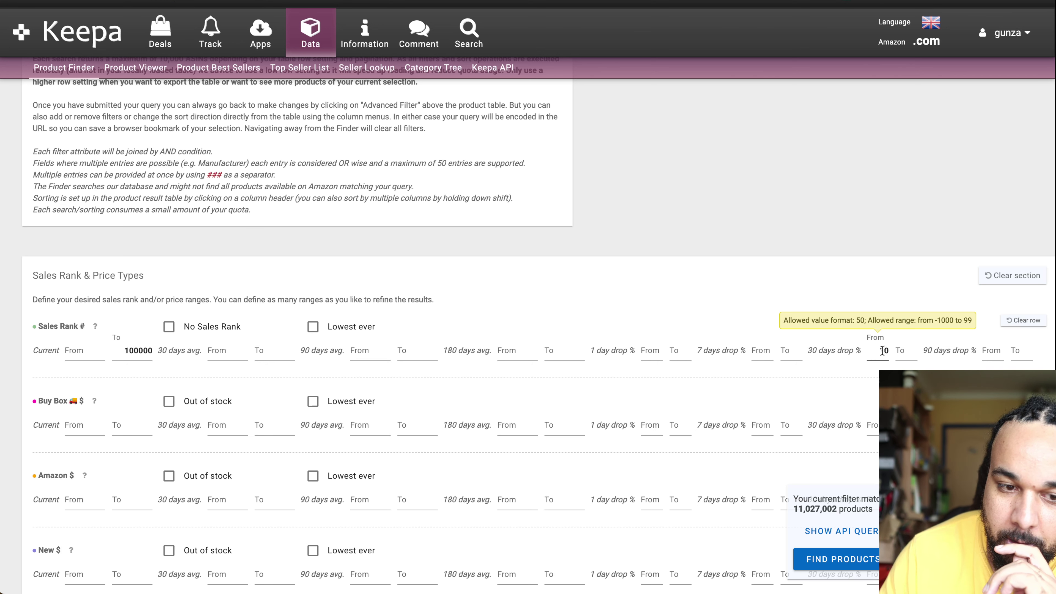
{"action": "key", "text": "BackSpace"}
{"action": "left_click", "coordinate": [762, 303]}
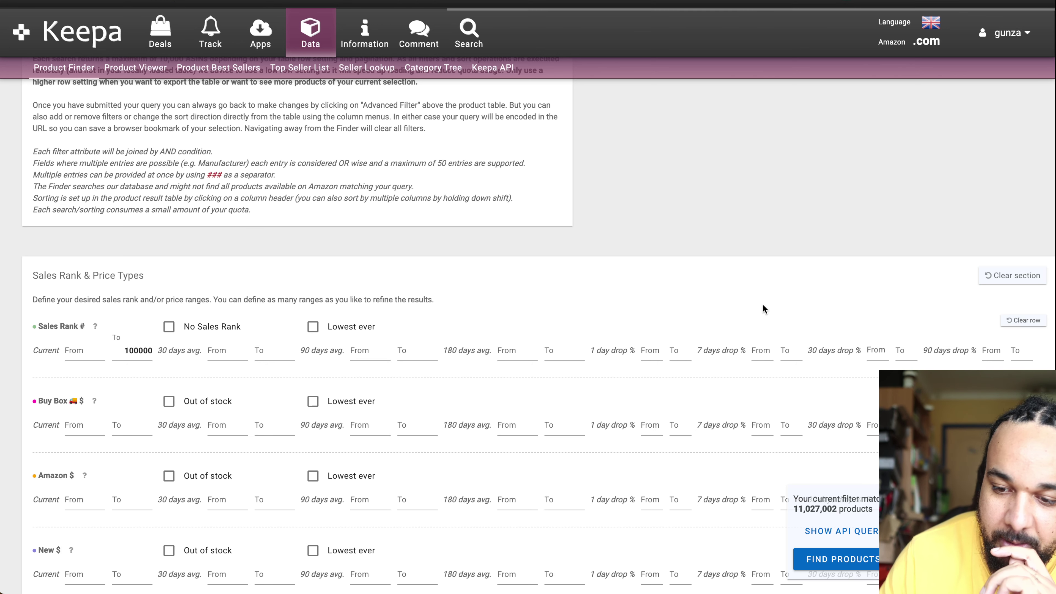
Step: Enter 20 as the 30-day drop minimum and 50 as the maximum
{"action": "left_click", "coordinate": [878, 347]}
{"action": "left_click", "coordinate": [878, 347]}
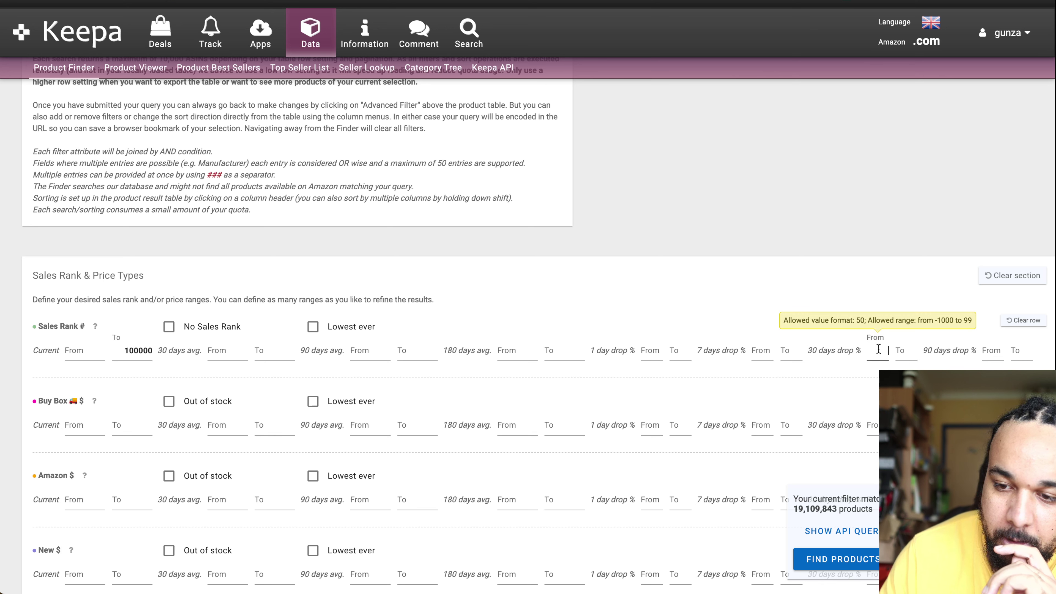
{"action": "type", "text": "20"}
{"action": "left_click", "coordinate": [878, 295]}
{"action": "left_click", "coordinate": [910, 352]}
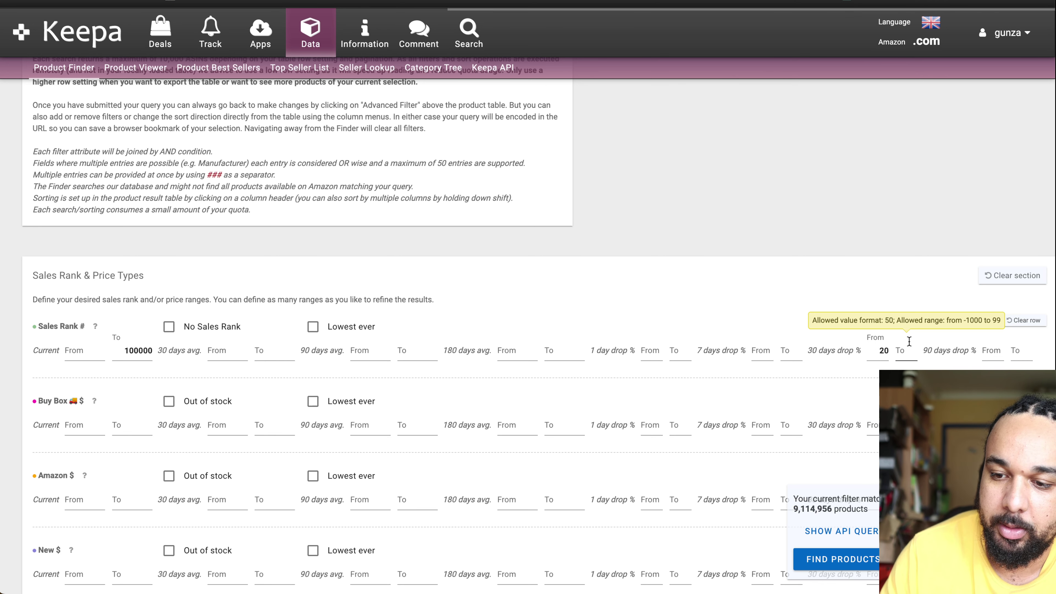
{"action": "left_click", "coordinate": [908, 355]}
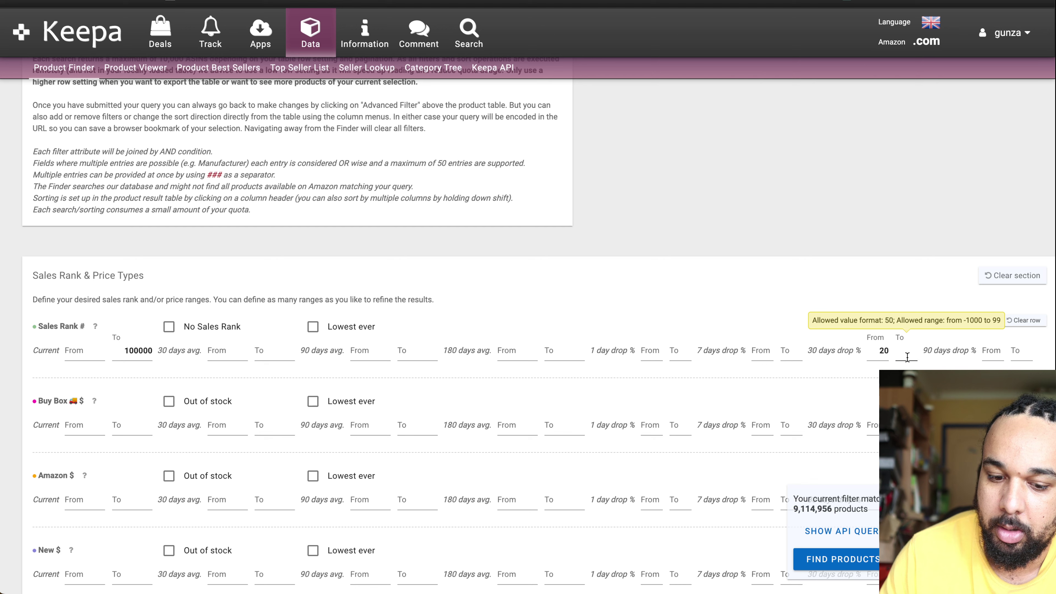
{"action": "type", "text": "50"}
{"action": "left_click", "coordinate": [795, 300]}
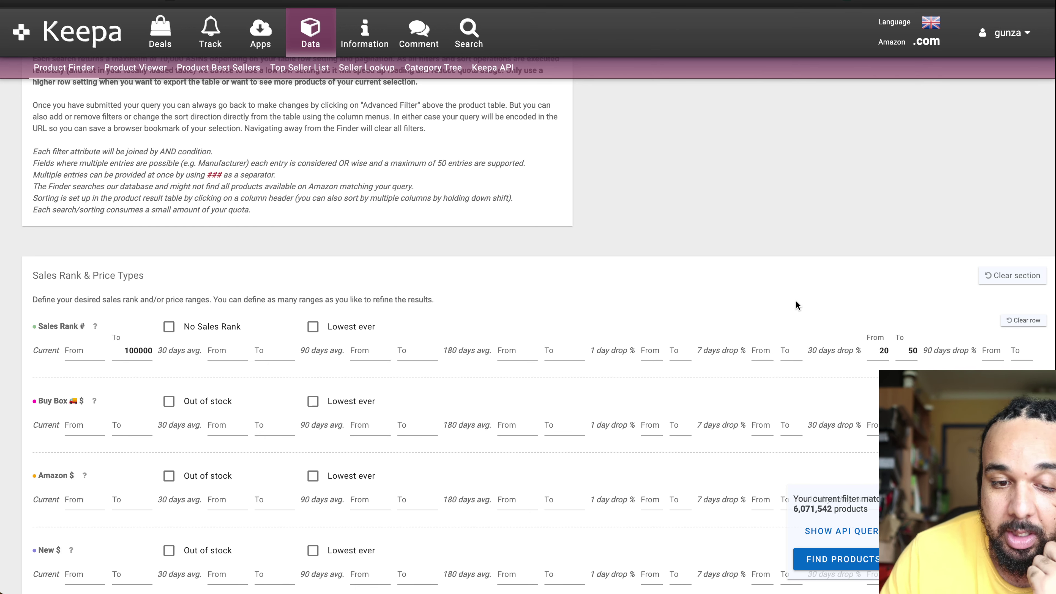
{"action": "scroll", "coordinate": [390, 432], "scroll_direction": "down", "scroll_amount": 2}
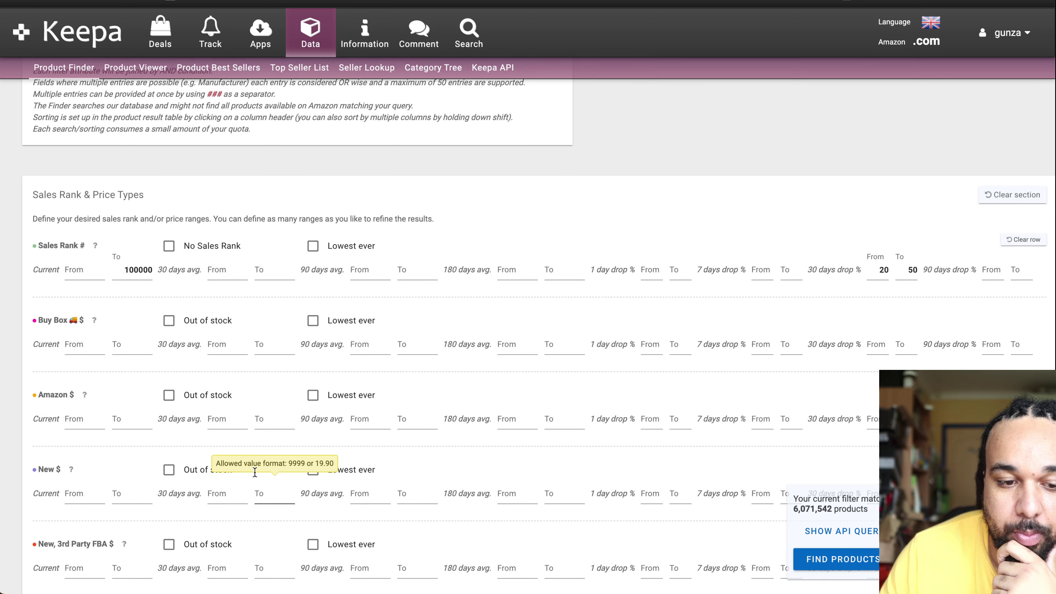
Step: Set the New $ maximum to 200, leaving 230,083 matching products
{"action": "left_click", "coordinate": [132, 487]}
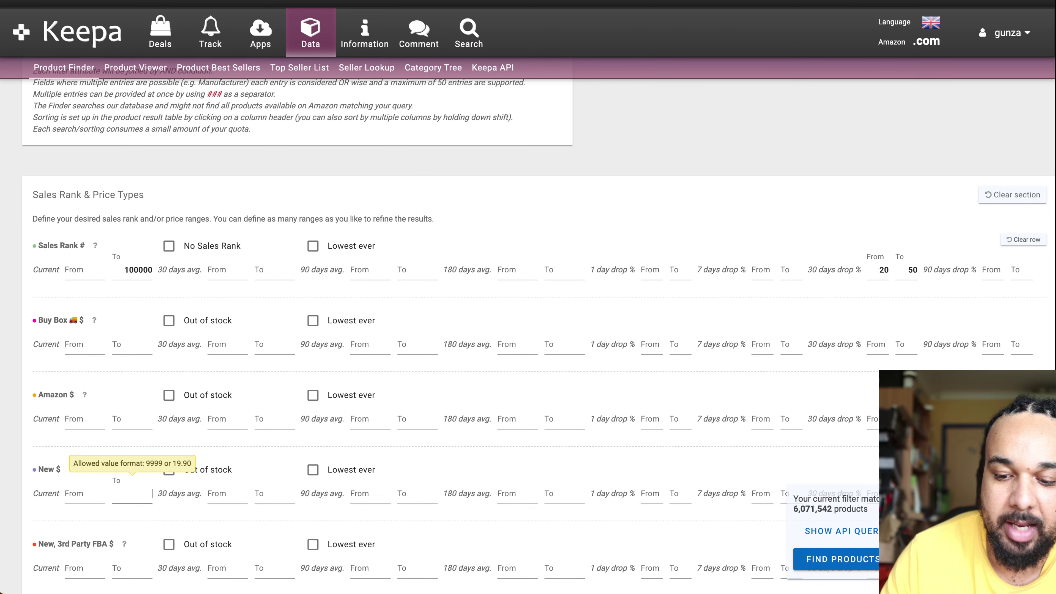
{"action": "type", "text": "200"}
{"action": "left_click", "coordinate": [556, 158]}
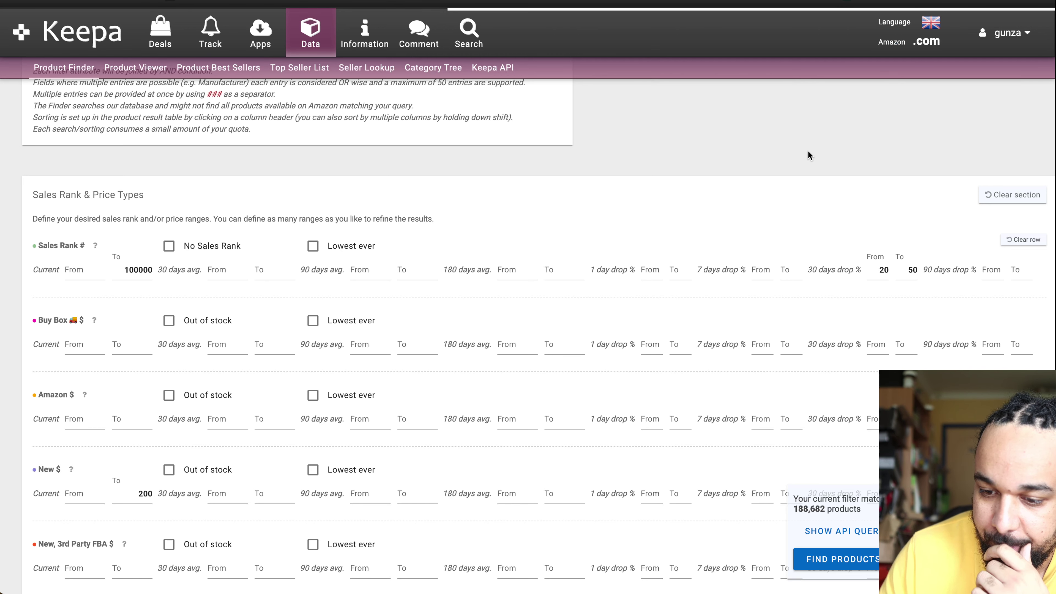
{"action": "scroll", "coordinate": [611, 303], "scroll_direction": "down", "scroll_amount": 2}
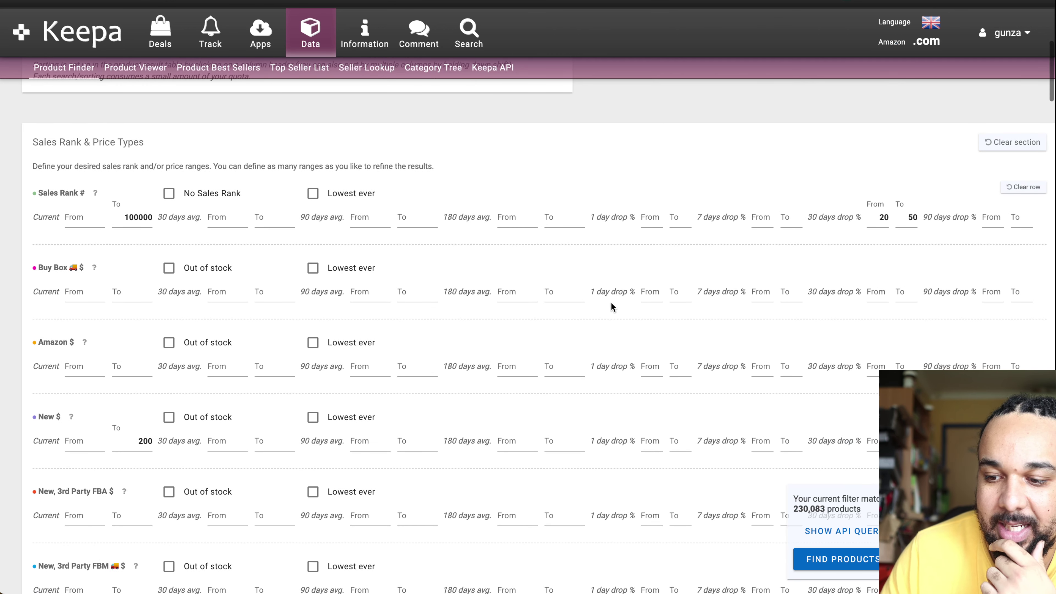
Step: Require Amazon to be out of stock and run Find Products on the 168,366 matches
{"action": "left_click", "coordinate": [169, 344]}
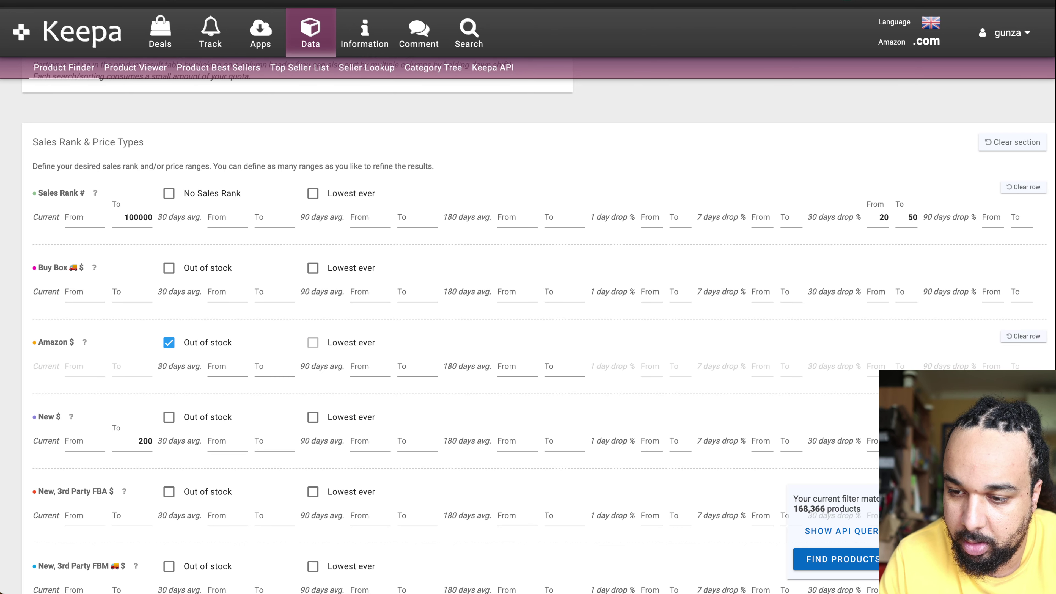
{"action": "left_click", "coordinate": [843, 558]}
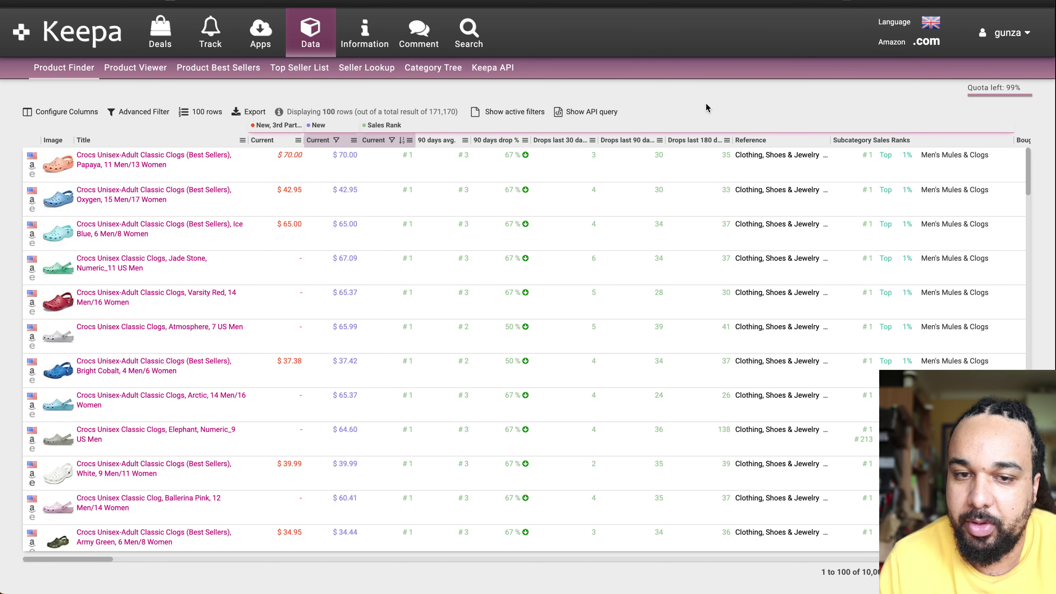
Step: View the Crocs Papaya clogs' price history, then return to the Product Finder filters
{"action": "scroll", "coordinate": [373, 175], "scroll_direction": "right", "scroll_amount": 15}
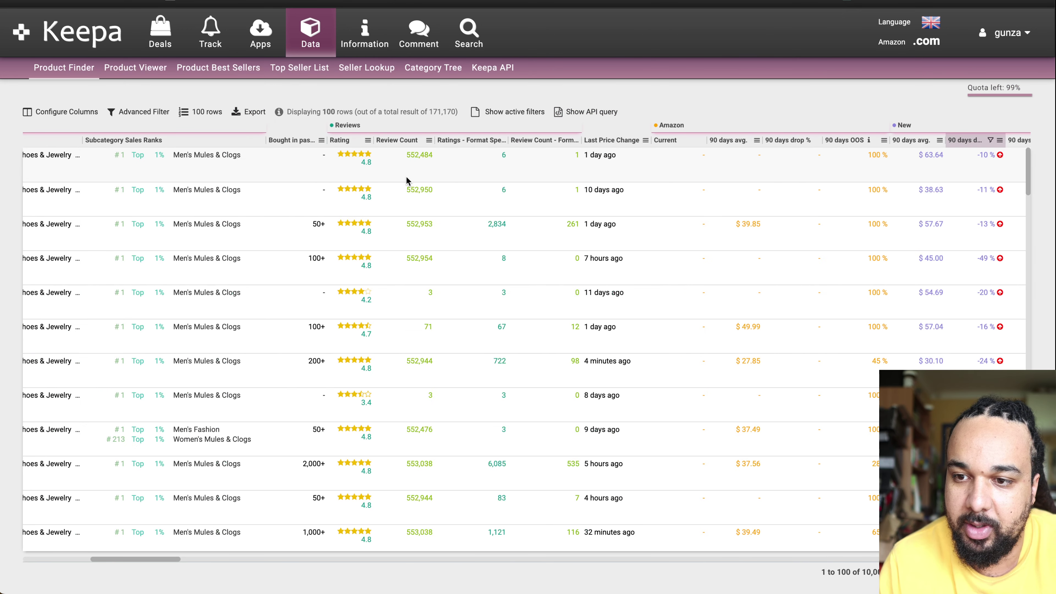
{"action": "scroll", "coordinate": [406, 180], "scroll_direction": "left", "scroll_amount": 15}
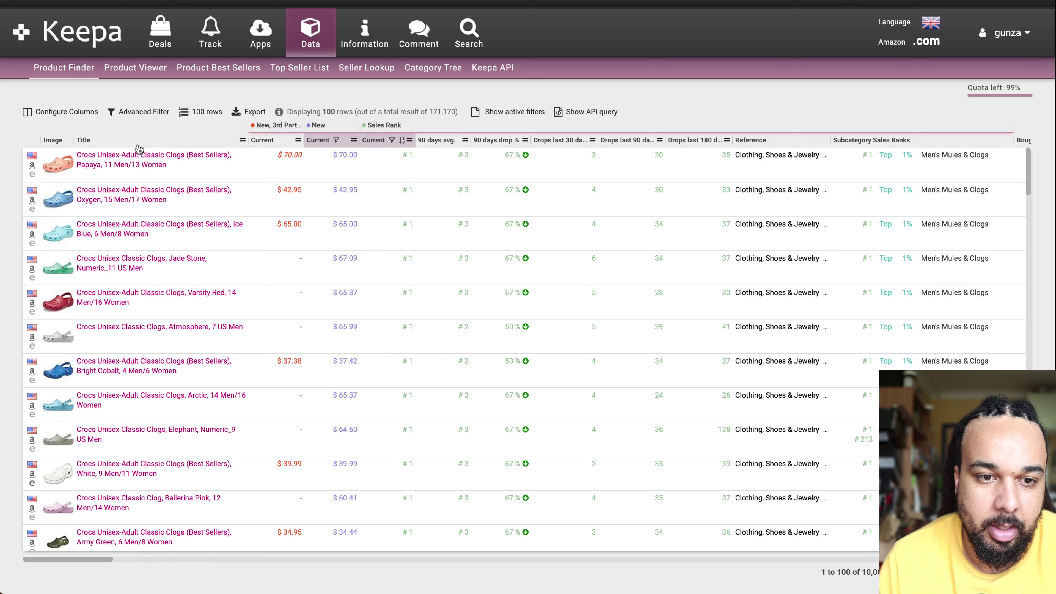
{"action": "mouse_move", "coordinate": [141, 159]}
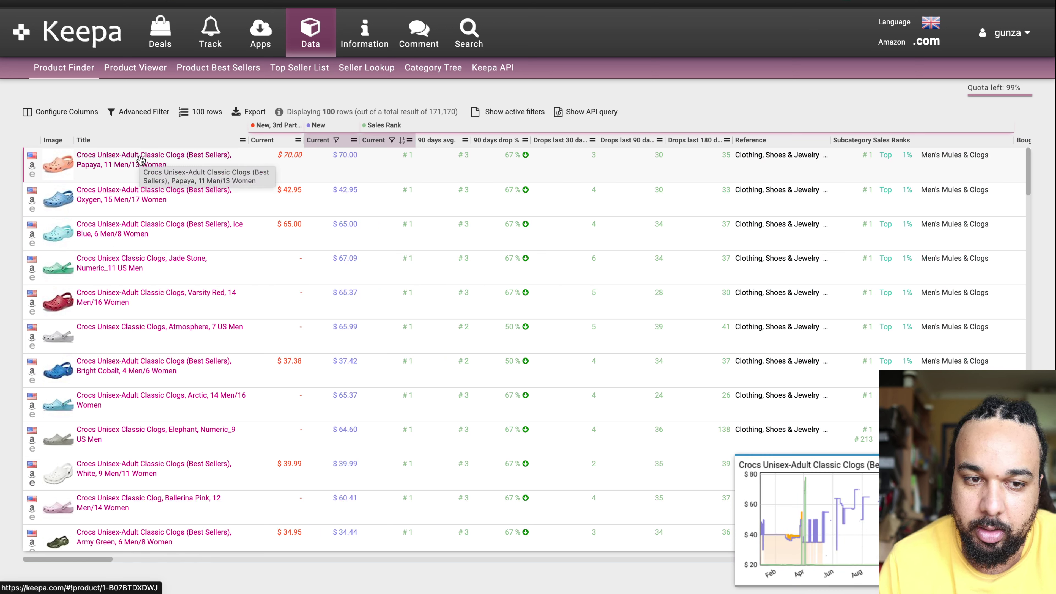
{"action": "left_click", "coordinate": [141, 159]}
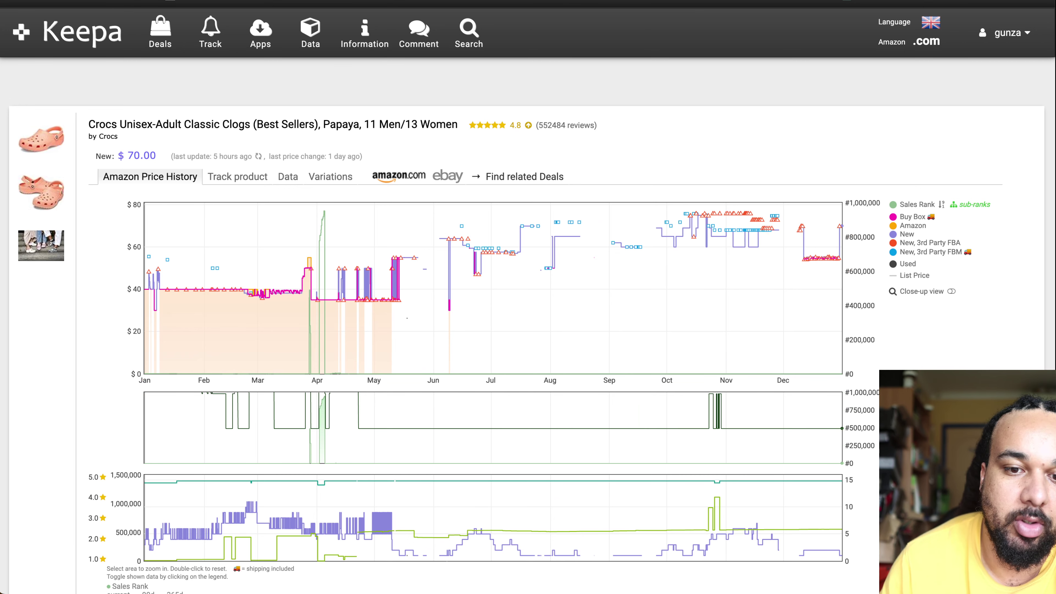
{"action": "key", "text": "super+w"}
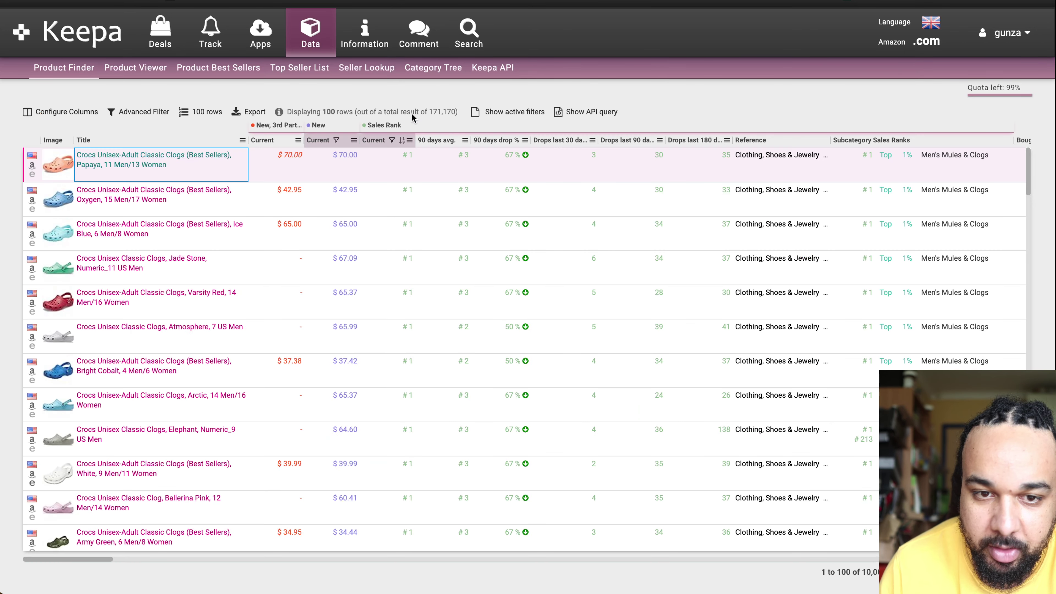
{"action": "left_click", "coordinate": [128, 111]}
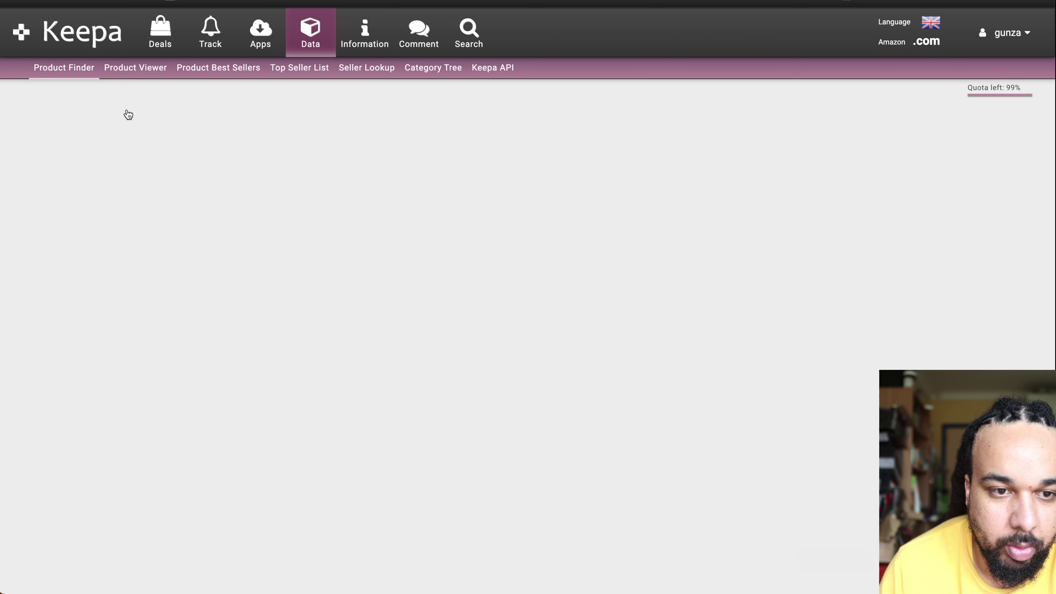
{"action": "scroll", "coordinate": [305, 340], "scroll_direction": "down", "scroll_amount": 1}
{"action": "scroll", "coordinate": [304, 341], "scroll_direction": "down", "scroll_amount": 5}
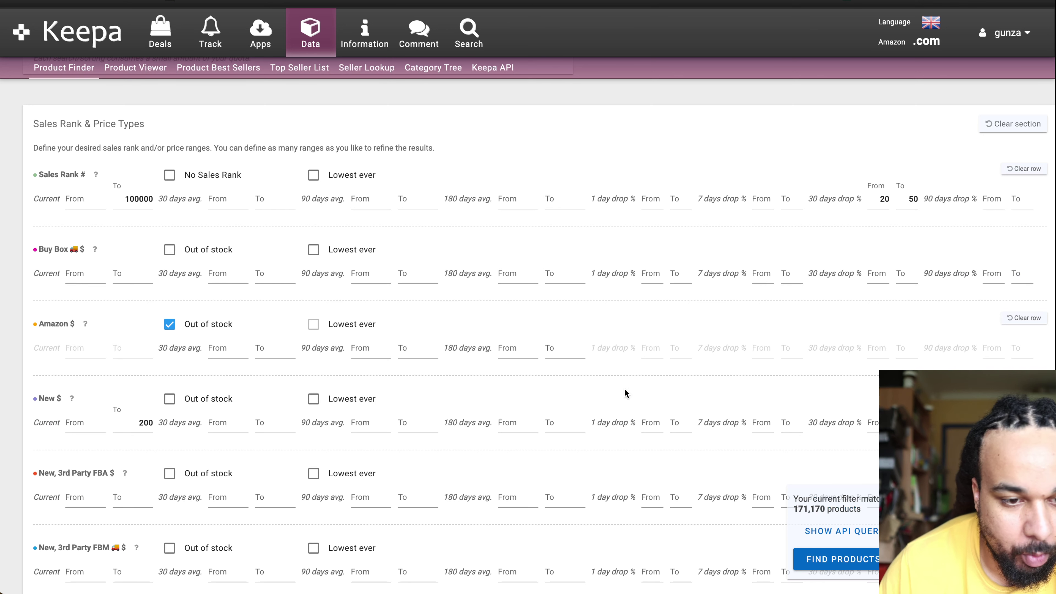
{"action": "scroll", "coordinate": [517, 380], "scroll_direction": "down", "scroll_amount": 2}
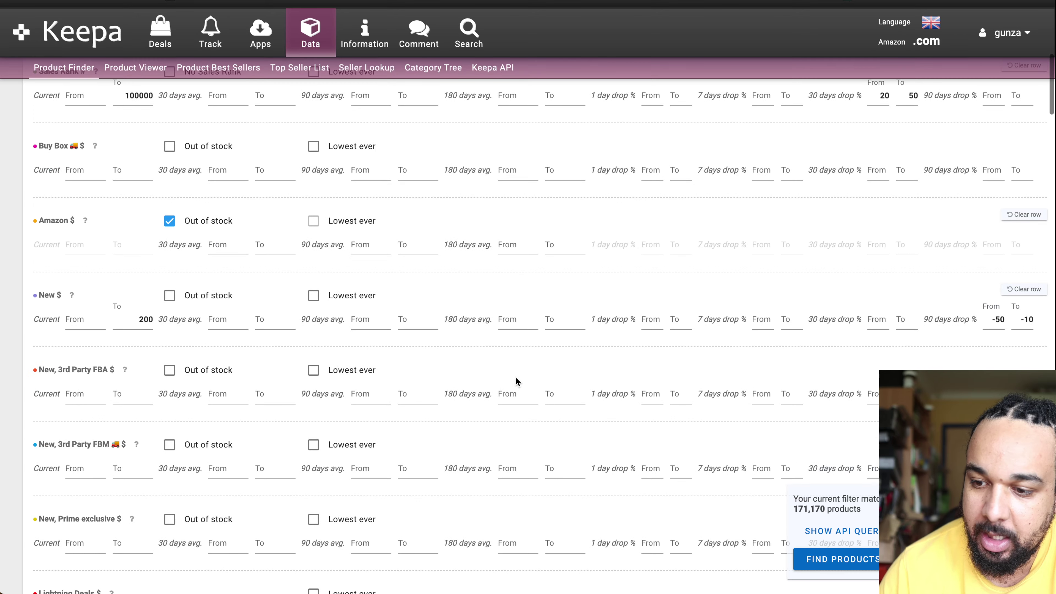
{"action": "scroll", "coordinate": [558, 417], "scroll_direction": "down", "scroll_amount": 3}
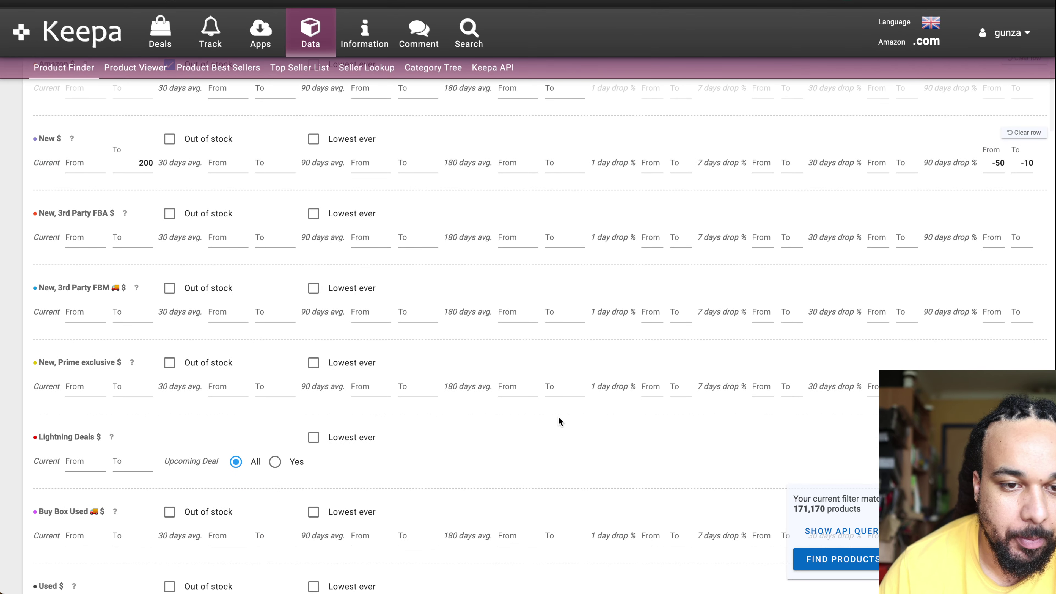
{"action": "scroll", "coordinate": [558, 416], "scroll_direction": "down", "scroll_amount": 4}
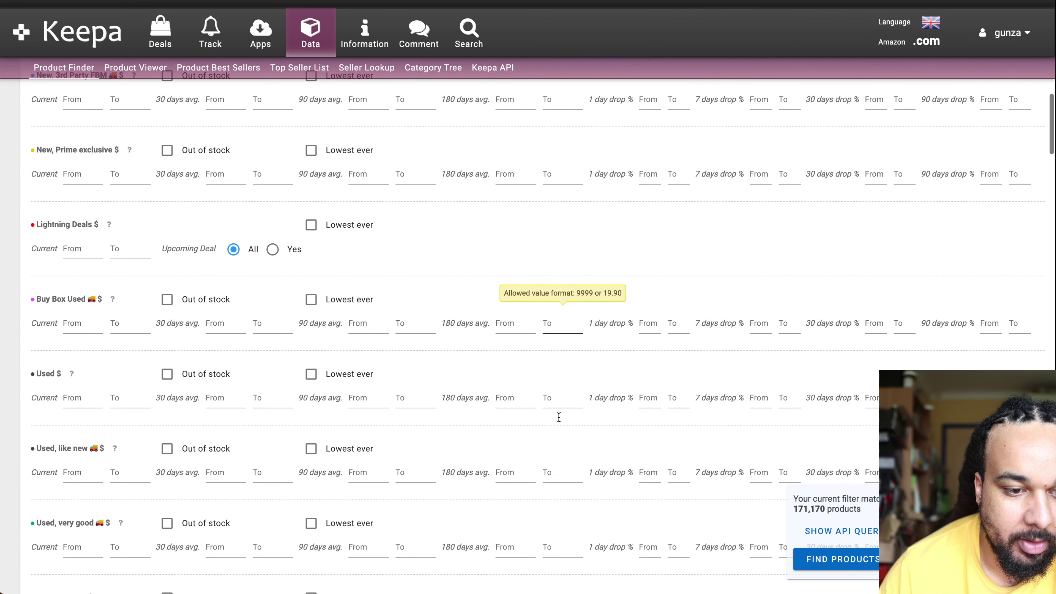
{"action": "scroll", "coordinate": [558, 417], "scroll_direction": "down", "scroll_amount": 3}
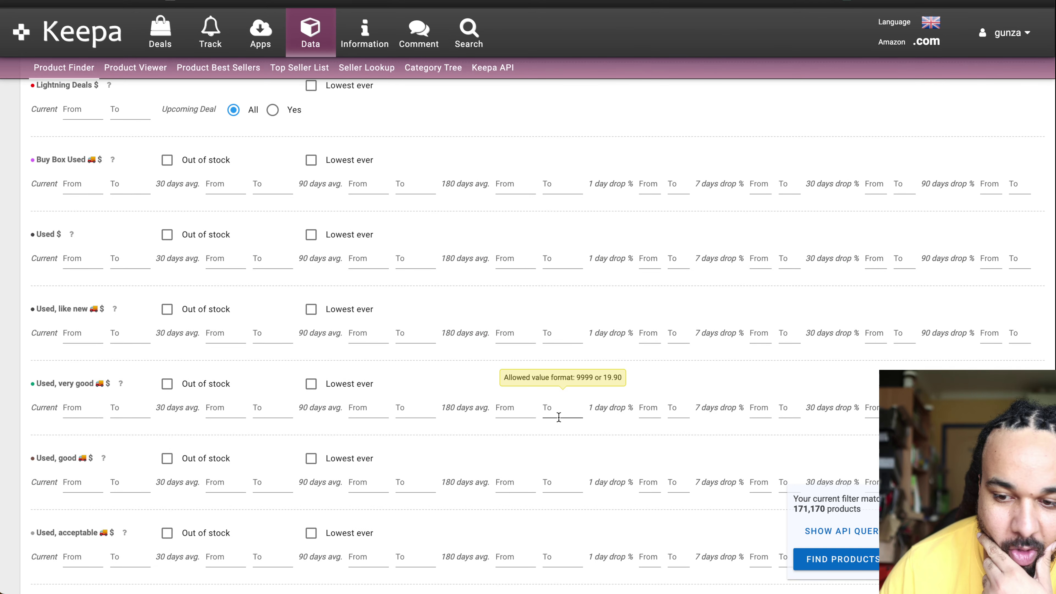
{"action": "scroll", "coordinate": [558, 418], "scroll_direction": "up", "scroll_amount": 20}
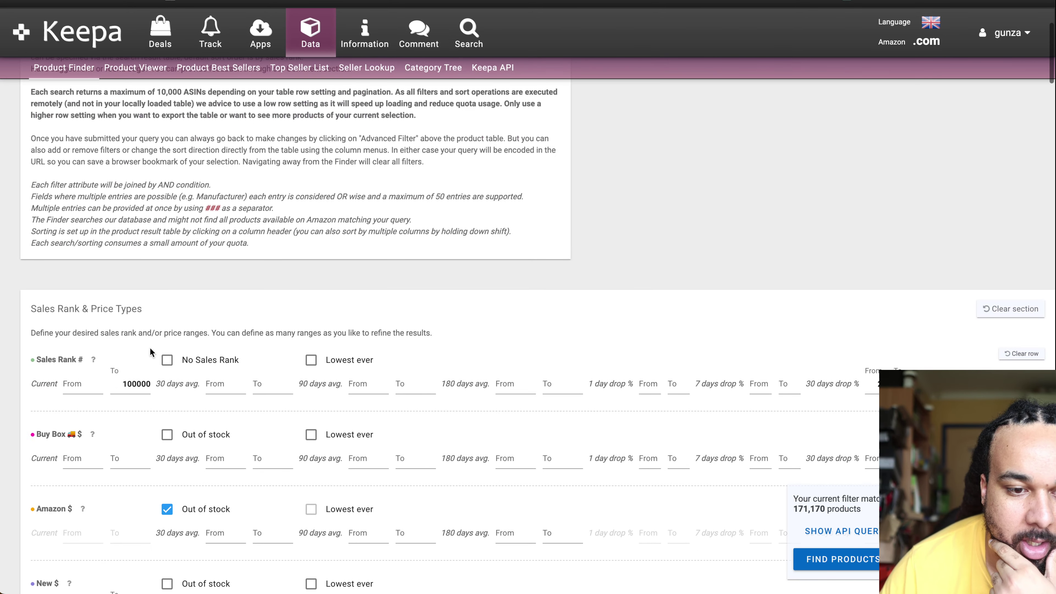
Step: Cap the Sales Rank at 50000 and set a 75% minimum 30-day rank drop
{"action": "double_click", "coordinate": [137, 386]}
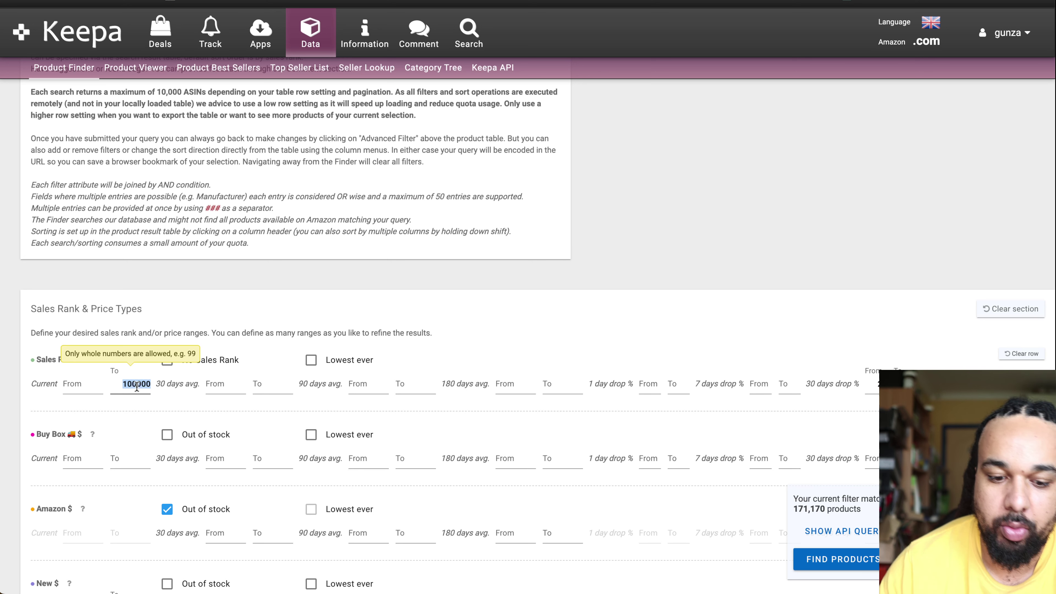
{"action": "type", "text": "5"}
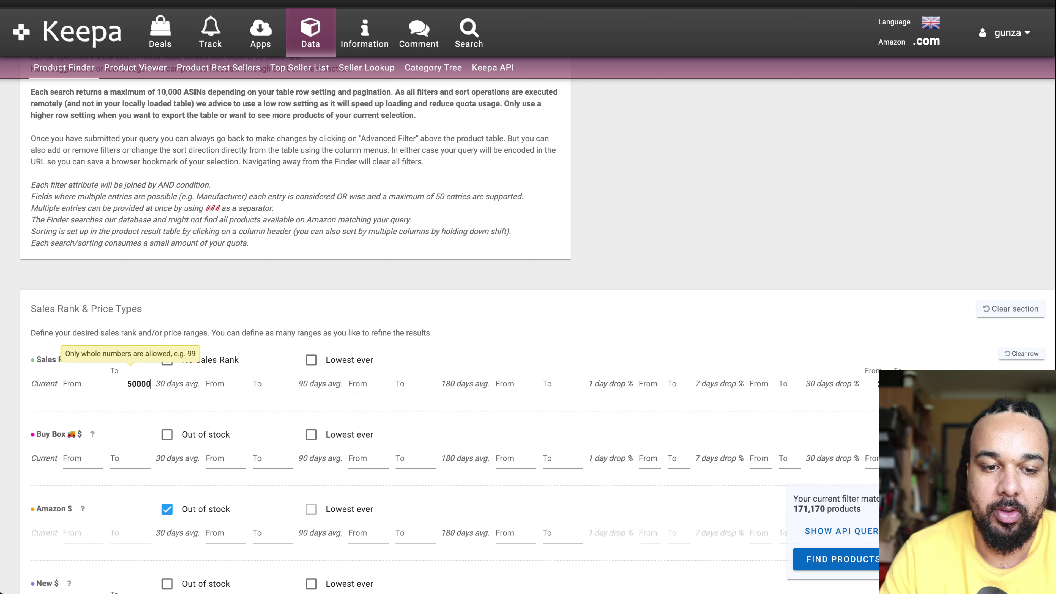
{"action": "left_click", "coordinate": [449, 285]}
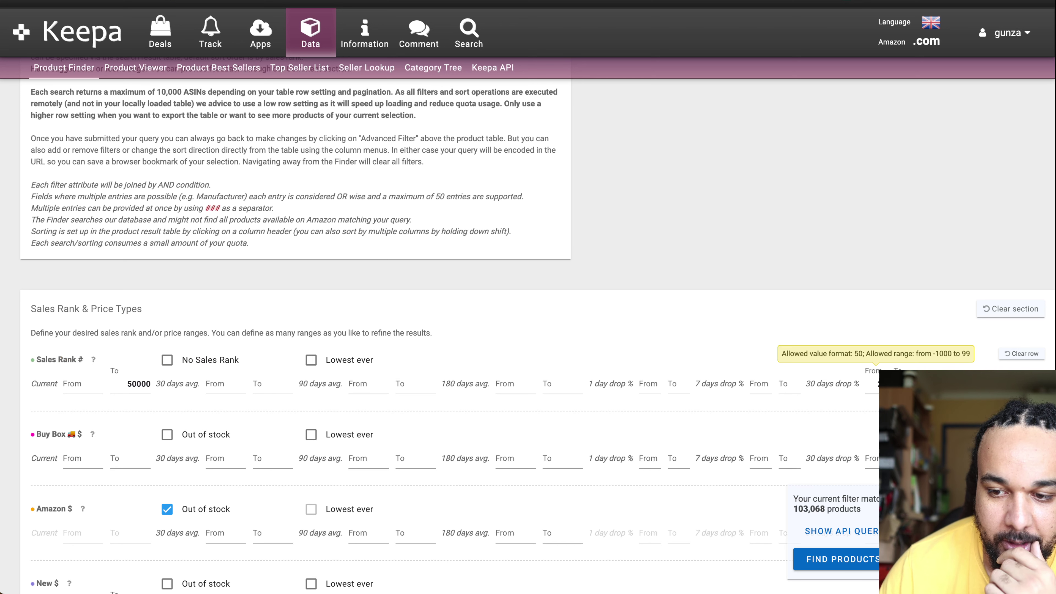
{"action": "left_click", "coordinate": [903, 384]}
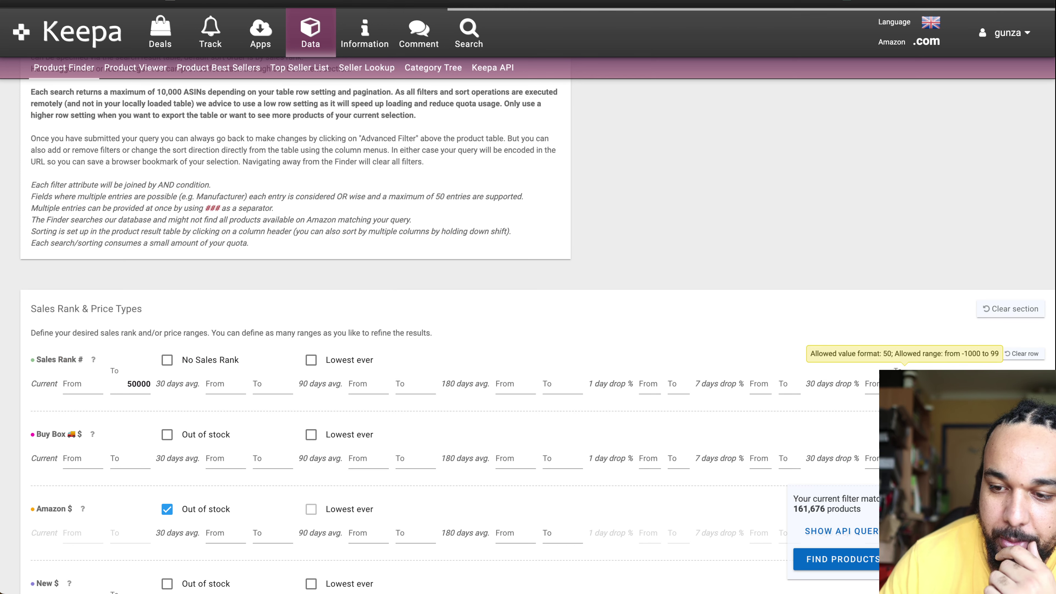
{"action": "left_click", "coordinate": [872, 386]}
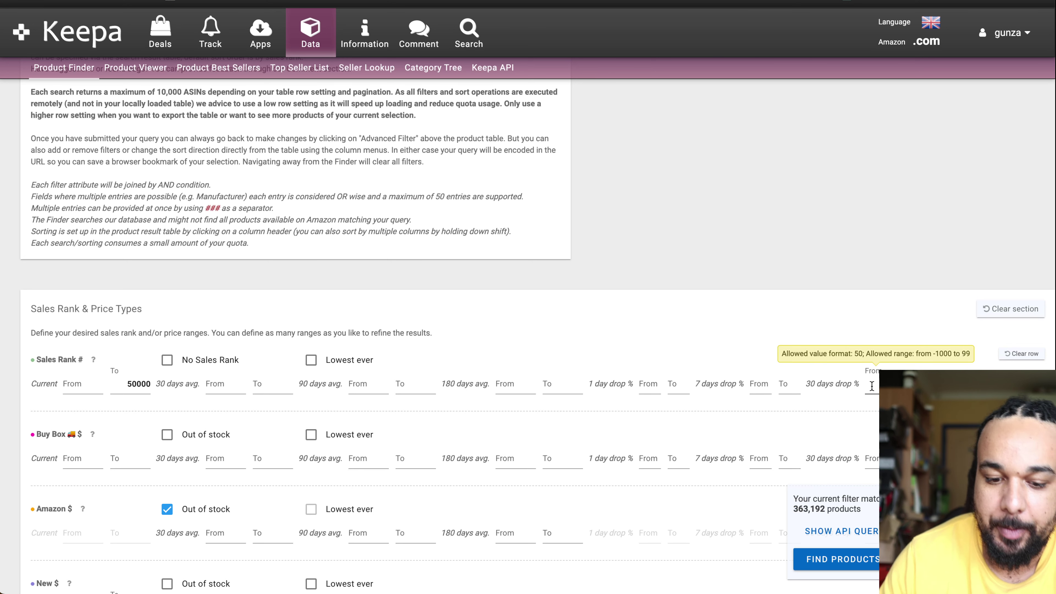
{"action": "key", "text": "Tab"}
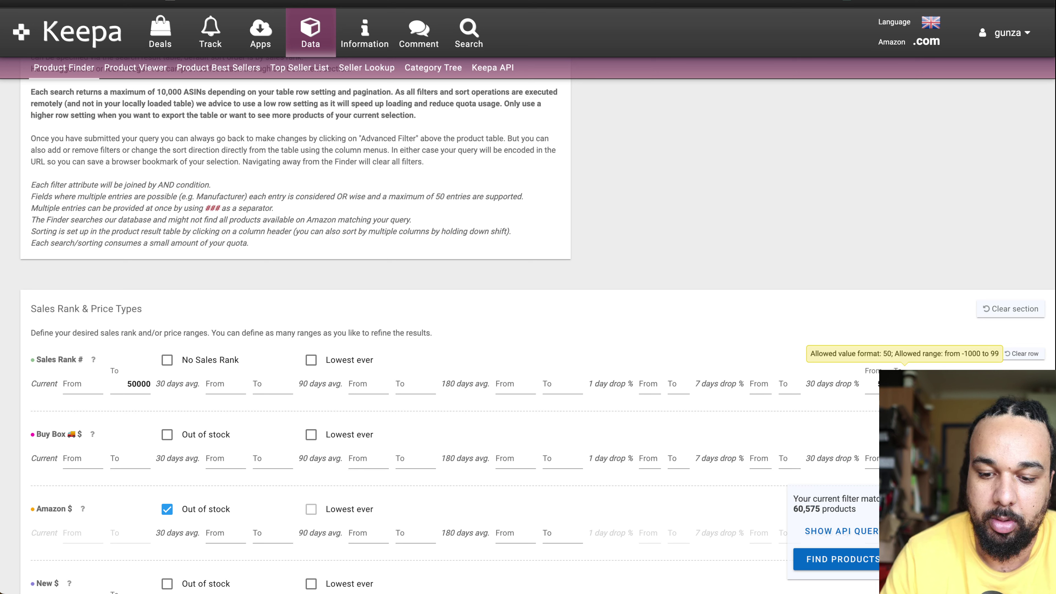
{"action": "left_click", "coordinate": [888, 365]}
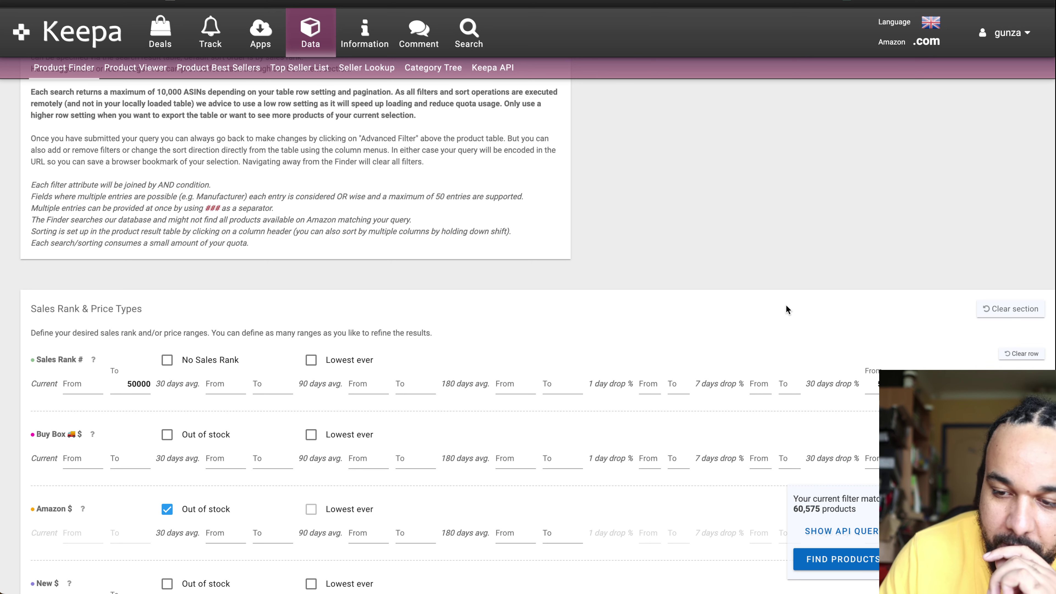
{"action": "left_click", "coordinate": [872, 387]}
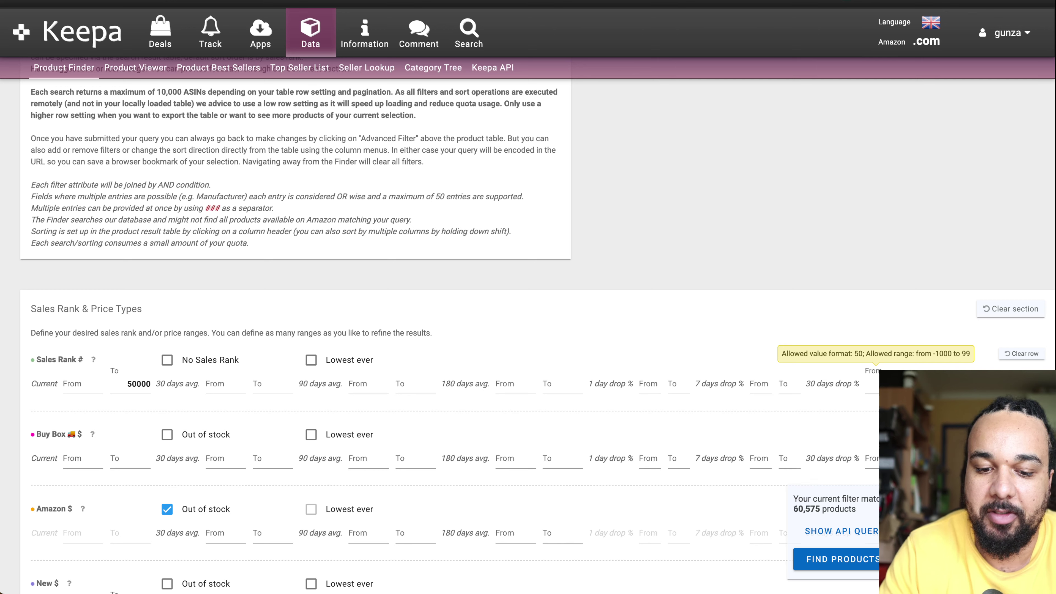
{"action": "left_click", "coordinate": [789, 334]}
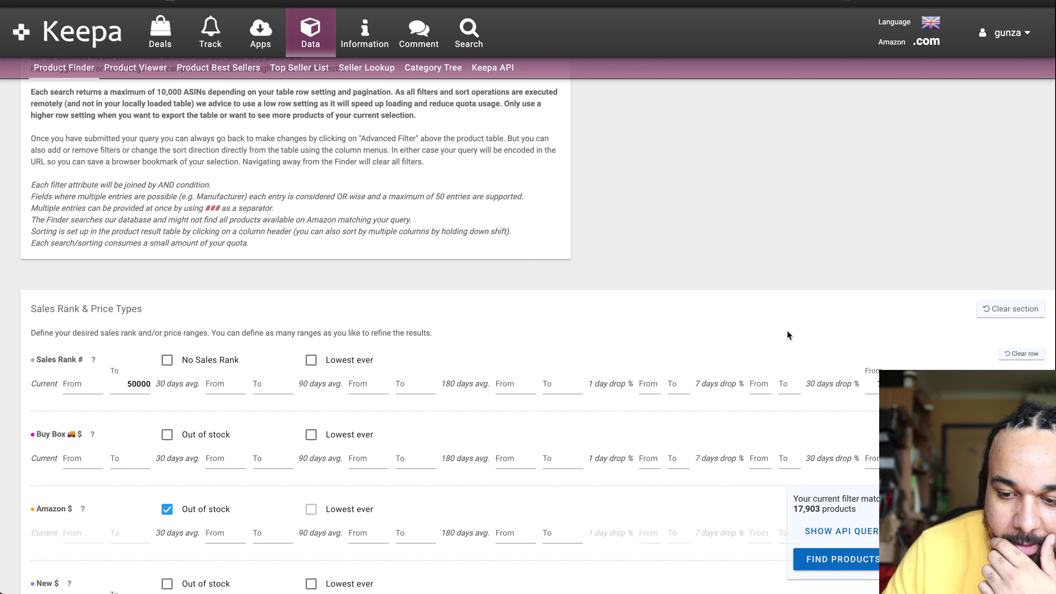
Step: Search for the 17,903 matches and open Campbell's Chunky Creamy Chicken Noodle Soup on Amazon
{"action": "scroll", "coordinate": [620, 450], "scroll_direction": "down", "scroll_amount": 5}
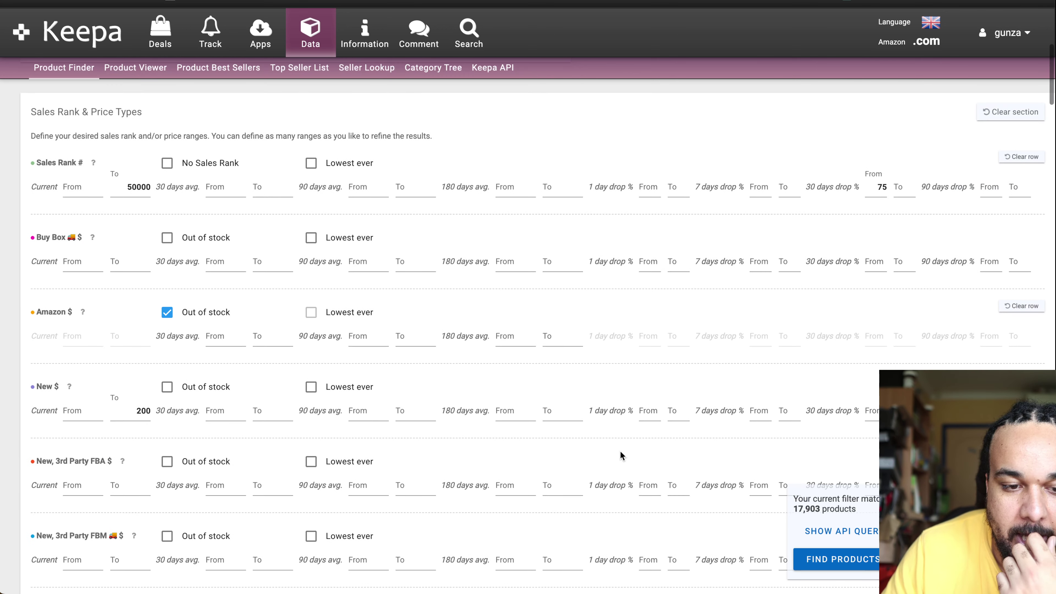
{"action": "scroll", "coordinate": [620, 450], "scroll_direction": "down", "scroll_amount": 2}
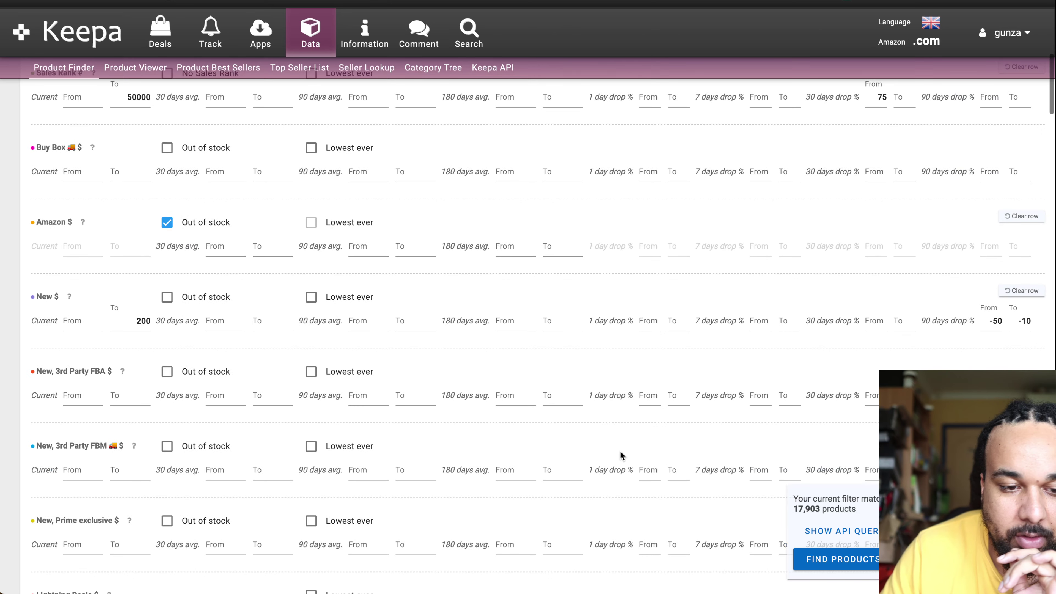
{"action": "scroll", "coordinate": [620, 450], "scroll_direction": "down", "scroll_amount": 4}
{"action": "scroll", "coordinate": [620, 450], "scroll_direction": "down", "scroll_amount": 9}
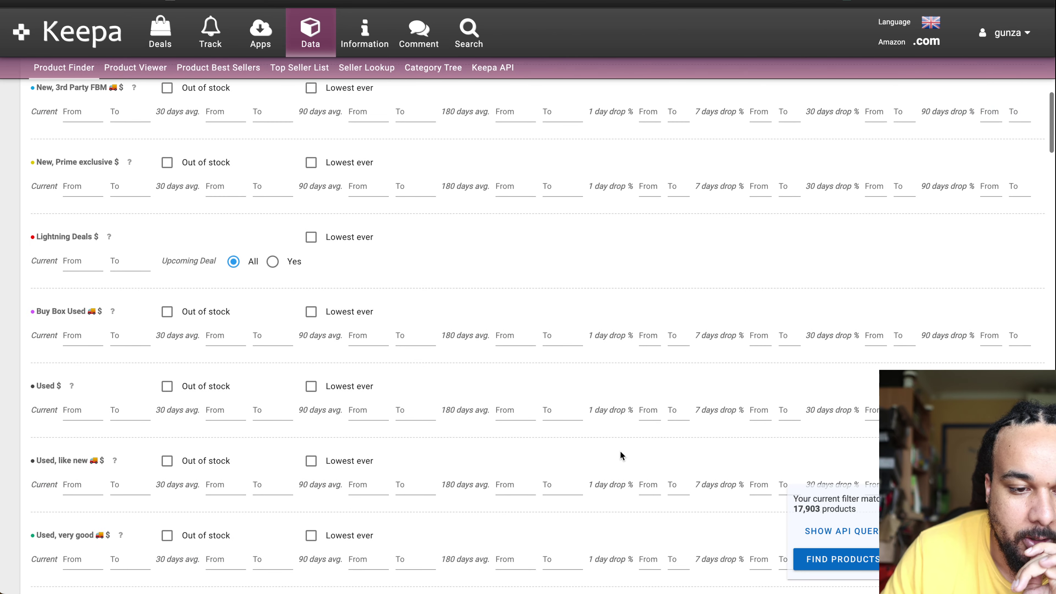
{"action": "scroll", "coordinate": [620, 450], "scroll_direction": "up", "scroll_amount": 15}
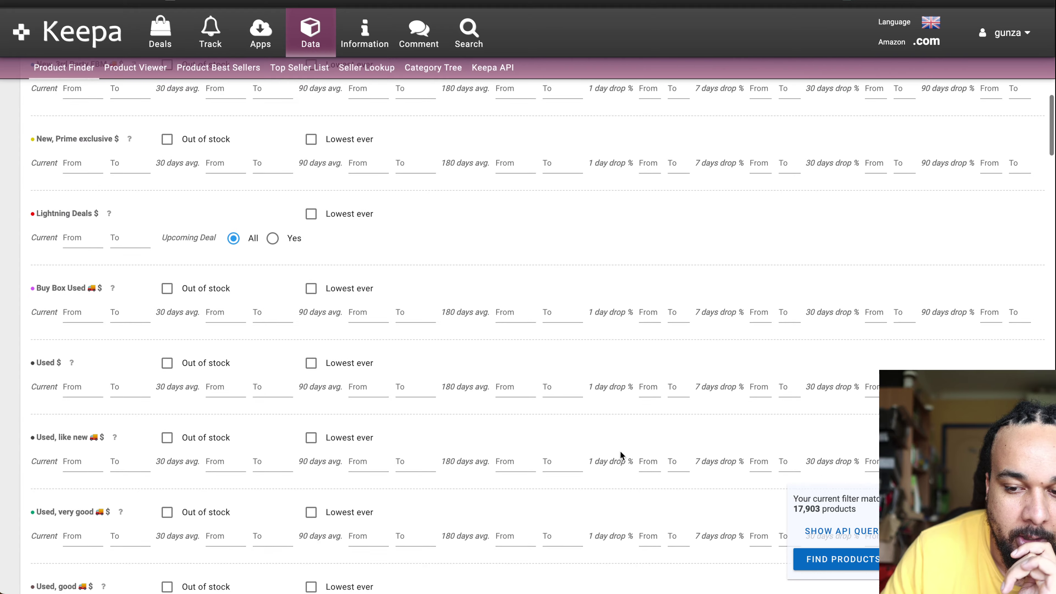
{"action": "left_click", "coordinate": [859, 563]}
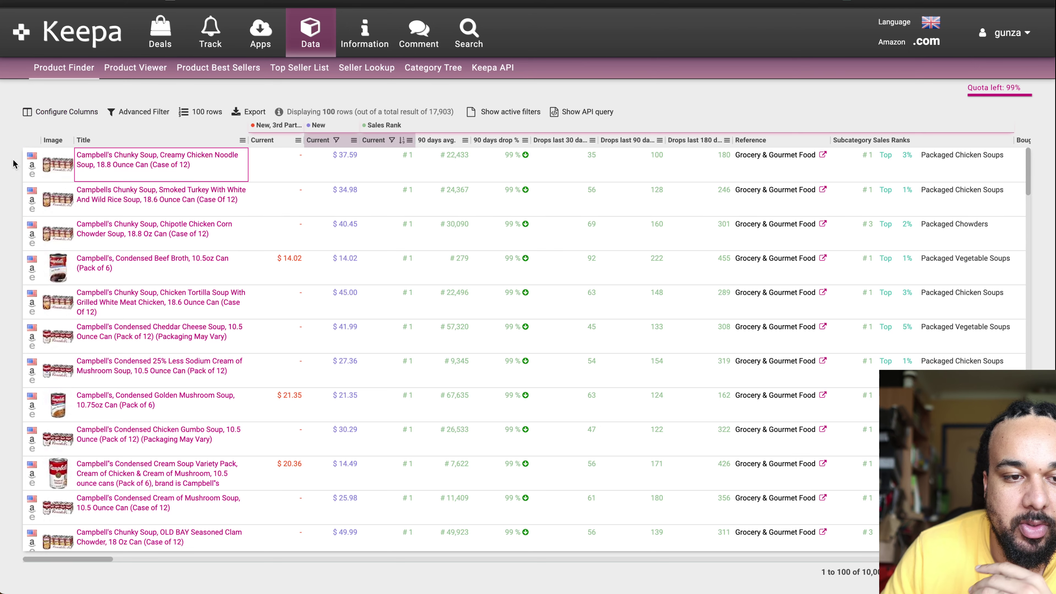
{"action": "left_click", "coordinate": [32, 165]}
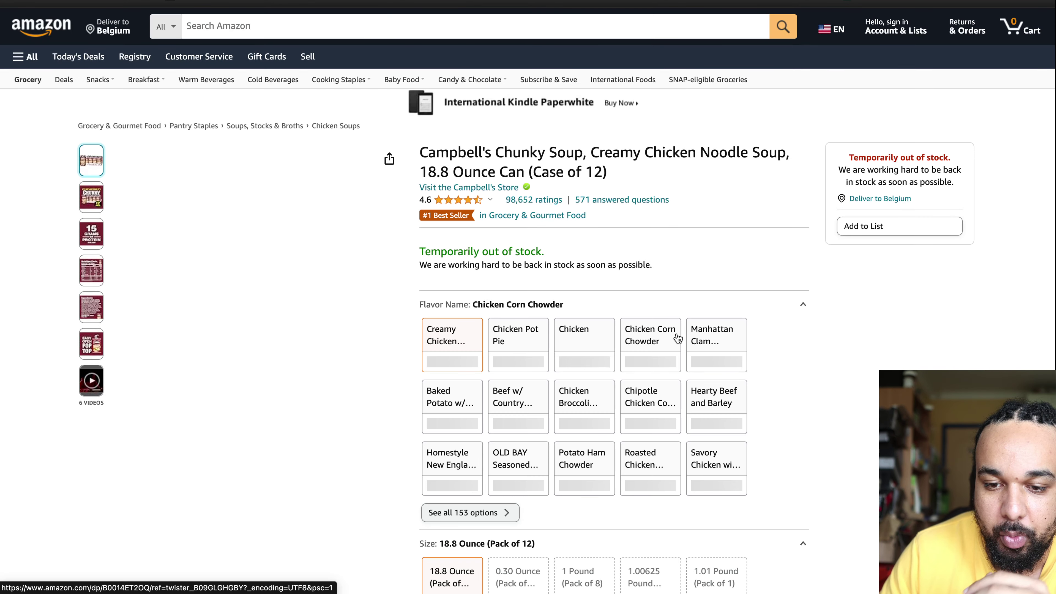
Step: Dismiss the RetailMeNot cash-back popup and switch the soup's Keepa price chart to Year
{"action": "scroll", "coordinate": [679, 329], "scroll_direction": "down", "scroll_amount": 10}
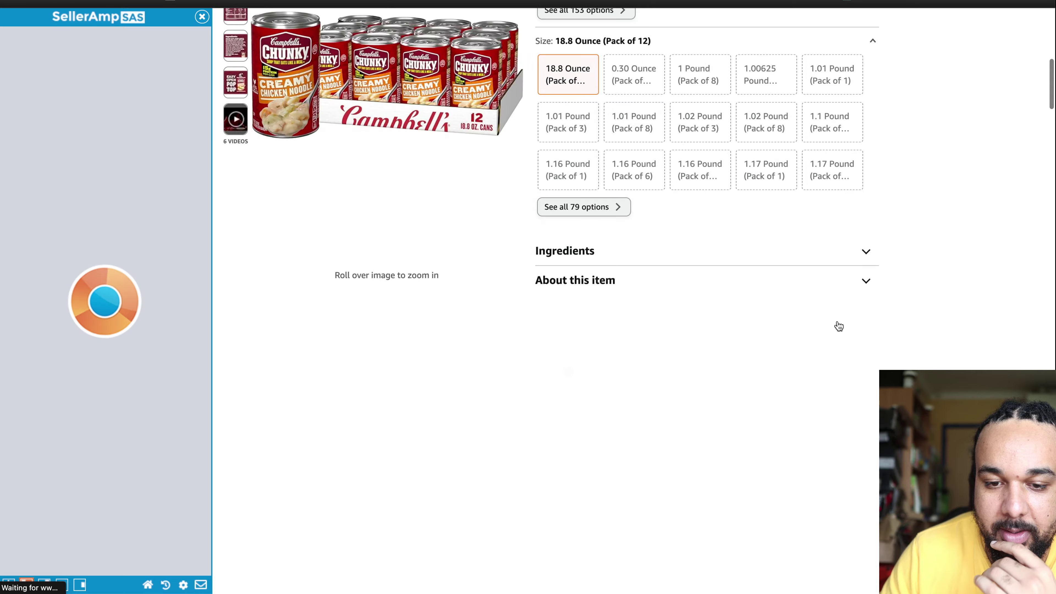
{"action": "scroll", "coordinate": [837, 325], "scroll_direction": "down", "scroll_amount": 5}
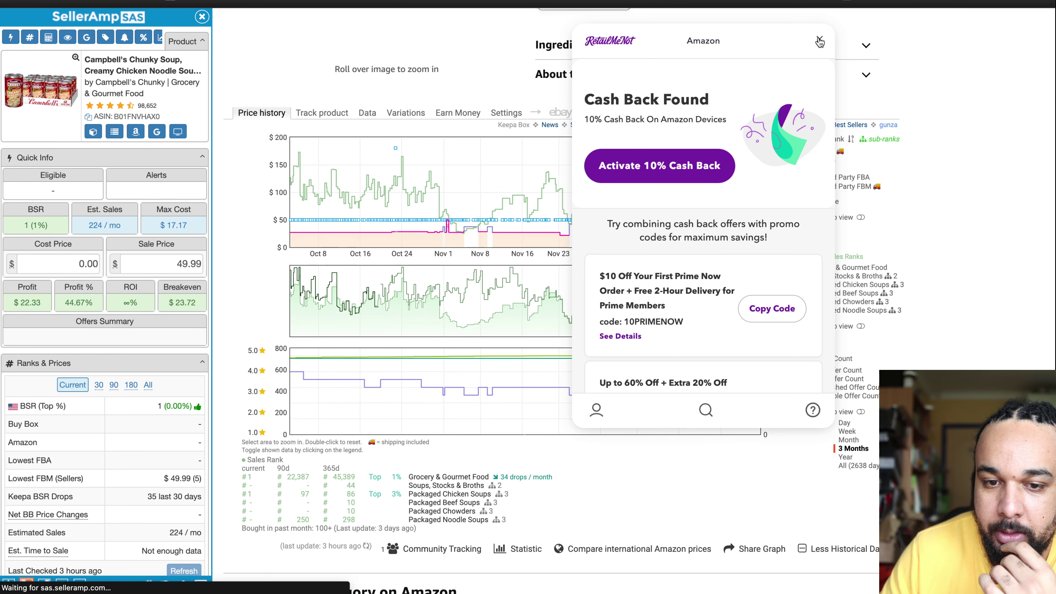
{"action": "left_click", "coordinate": [819, 40]}
{"action": "left_click", "coordinate": [842, 458]}
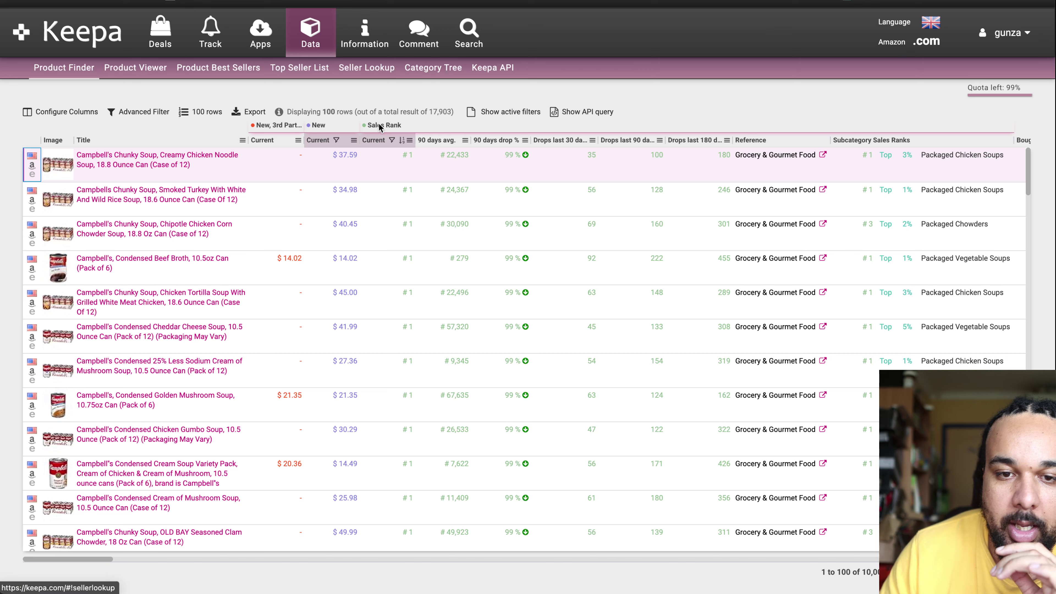
{"action": "left_click", "coordinate": [135, 113]}
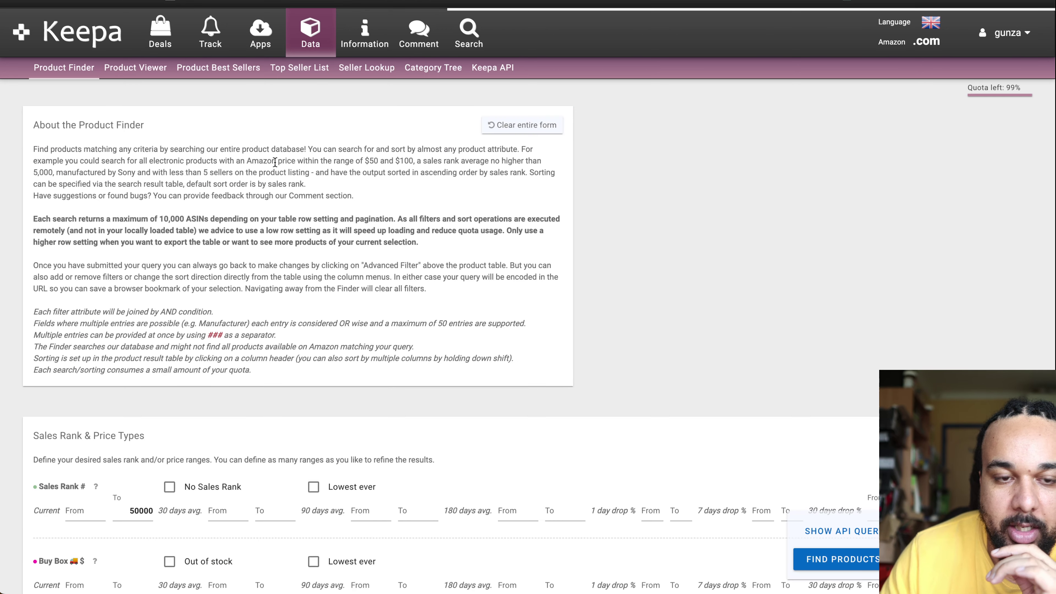
{"action": "scroll", "coordinate": [330, 509], "scroll_direction": "down", "scroll_amount": 20}
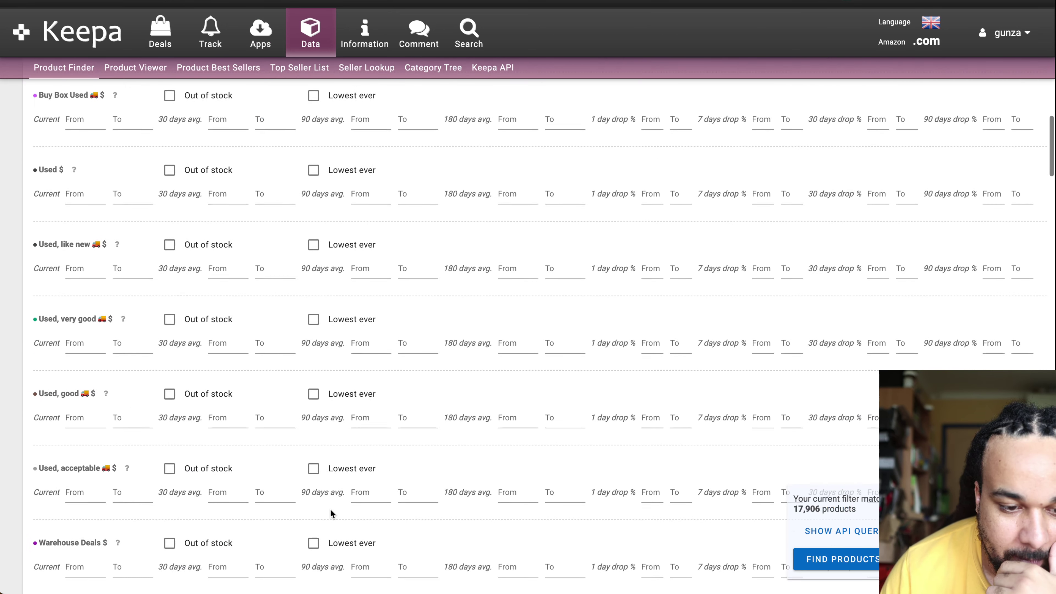
{"action": "scroll", "coordinate": [330, 513], "scroll_direction": "down", "scroll_amount": 5}
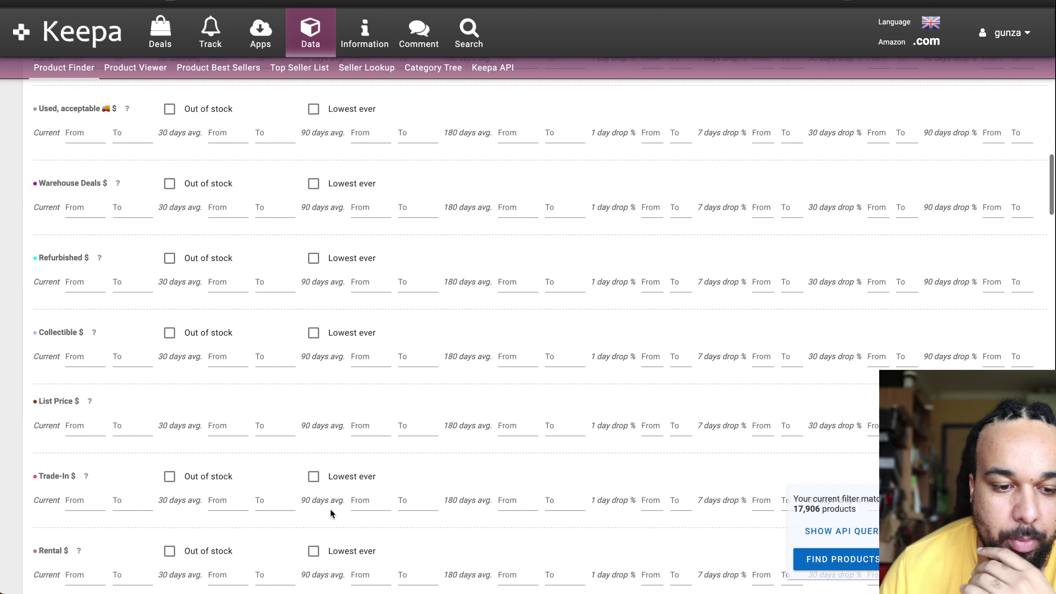
{"action": "scroll", "coordinate": [331, 509], "scroll_direction": "down", "scroll_amount": 5}
{"action": "scroll", "coordinate": [330, 510], "scroll_direction": "down", "scroll_amount": 8}
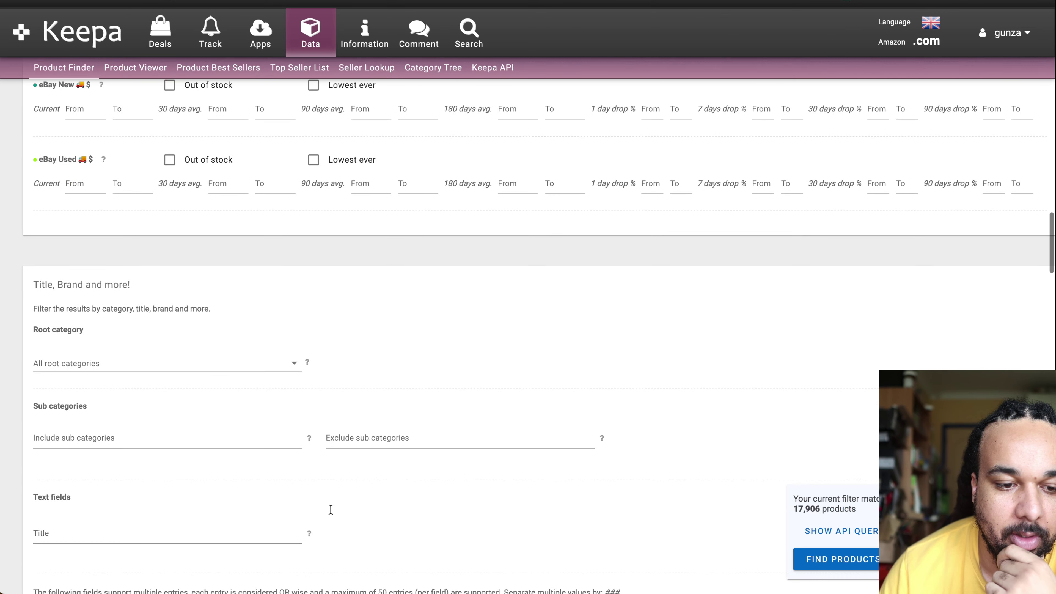
{"action": "scroll", "coordinate": [330, 509], "scroll_direction": "up", "scroll_amount": 20}
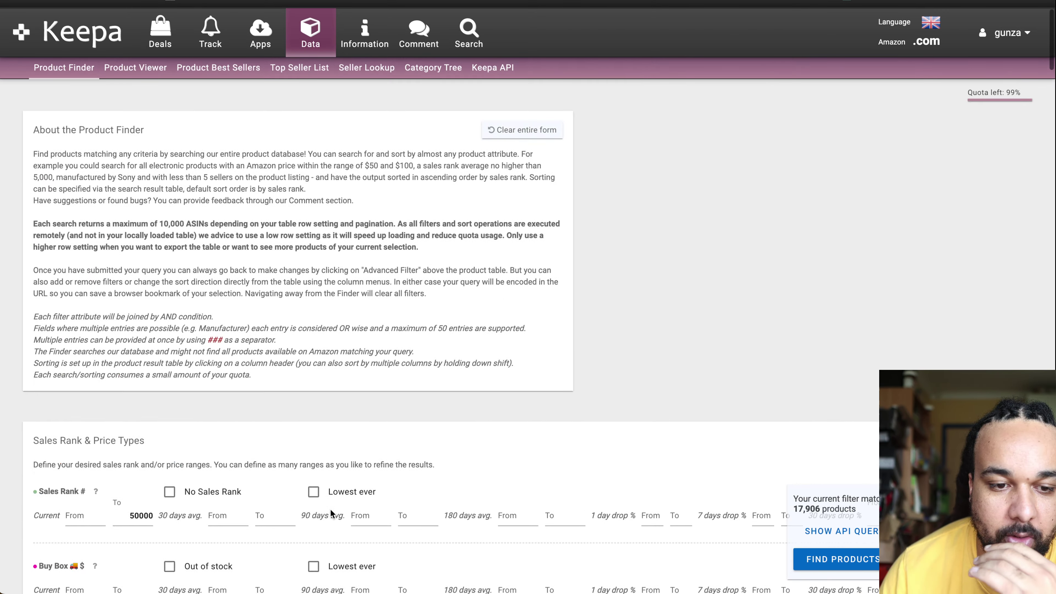
{"action": "scroll", "coordinate": [344, 465], "scroll_direction": "down", "scroll_amount": 4}
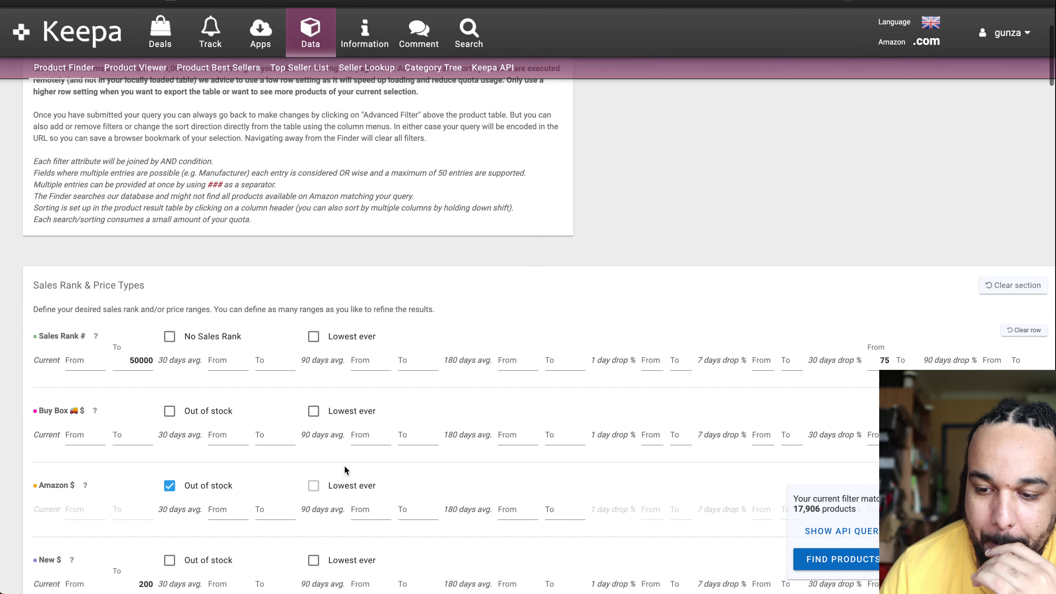
{"action": "scroll", "coordinate": [344, 465], "scroll_direction": "down", "scroll_amount": 2}
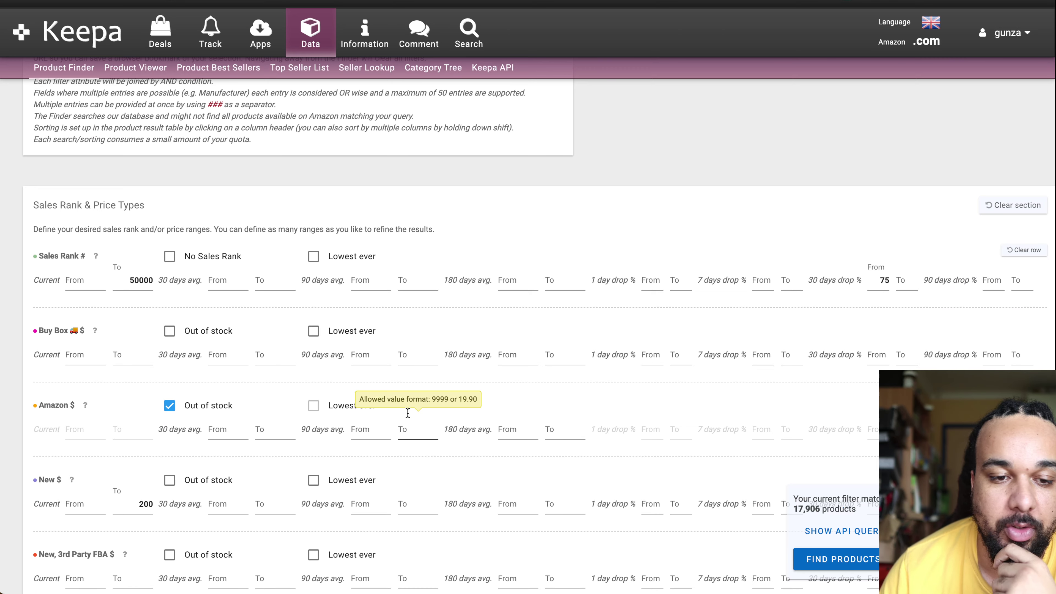
{"action": "scroll", "coordinate": [407, 414], "scroll_direction": "down", "scroll_amount": 5}
{"action": "scroll", "coordinate": [407, 416], "scroll_direction": "down", "scroll_amount": 12}
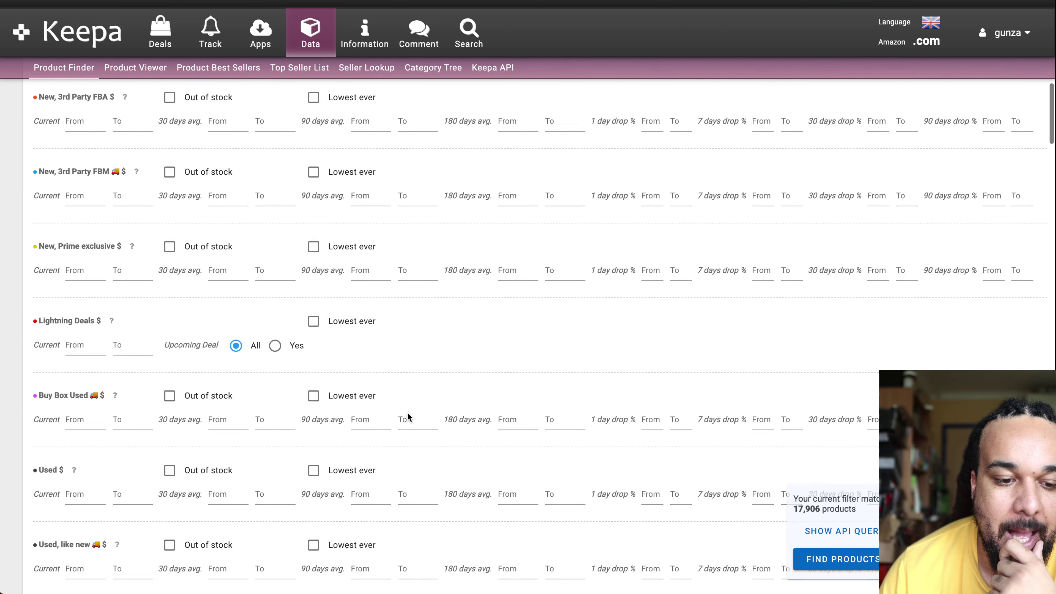
Step: Set the New Offer Count Current range to run from 3 to 15
{"action": "scroll", "coordinate": [408, 412], "scroll_direction": "down", "scroll_amount": 20}
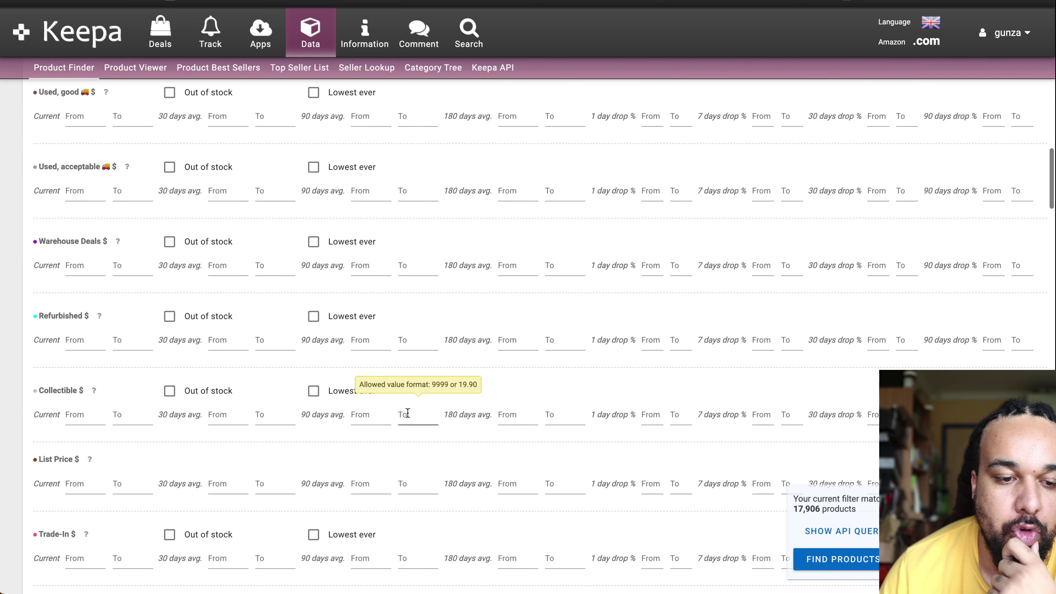
{"action": "scroll", "coordinate": [407, 416], "scroll_direction": "down", "scroll_amount": 14}
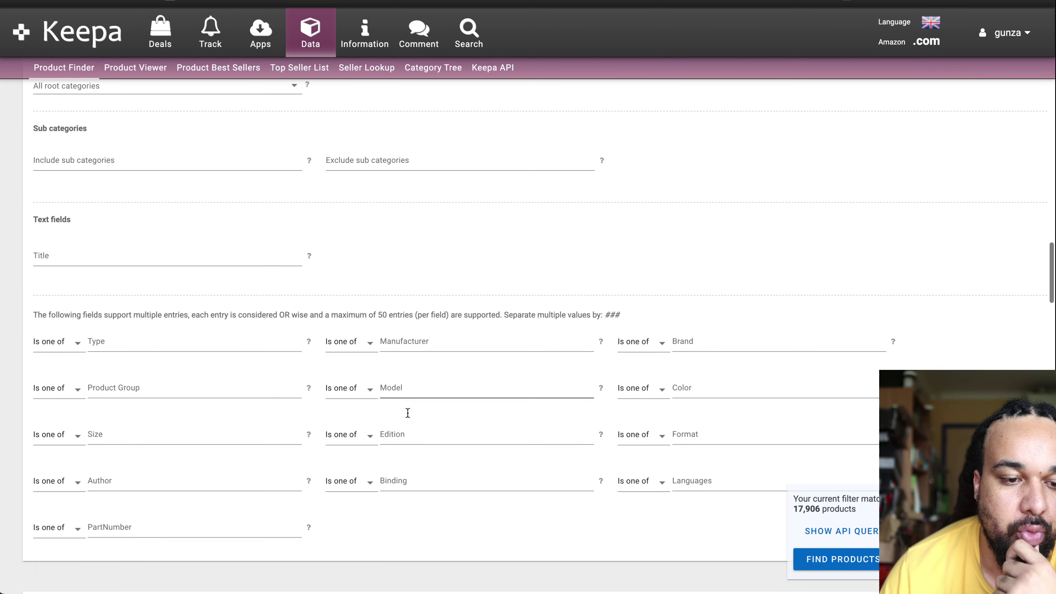
{"action": "left_click", "coordinate": [83, 393]}
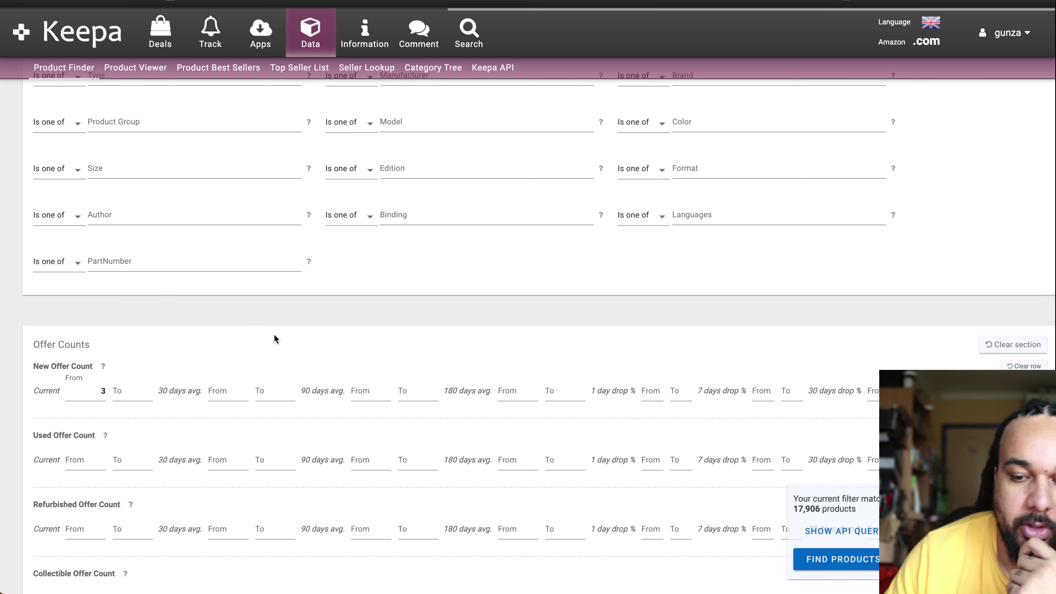
{"action": "left_click", "coordinate": [136, 397]}
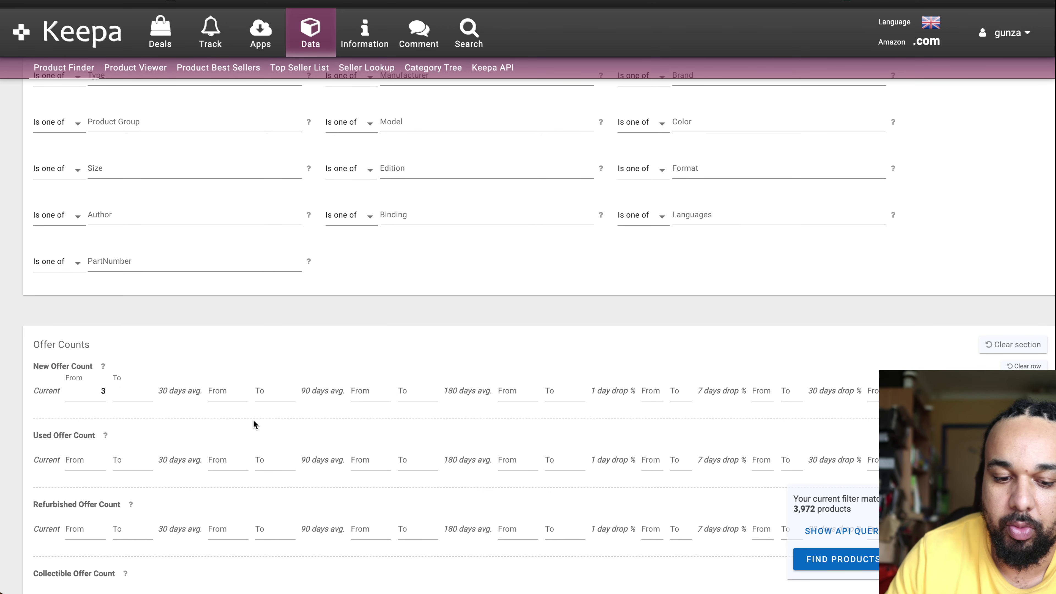
{"action": "type", "text": "15"}
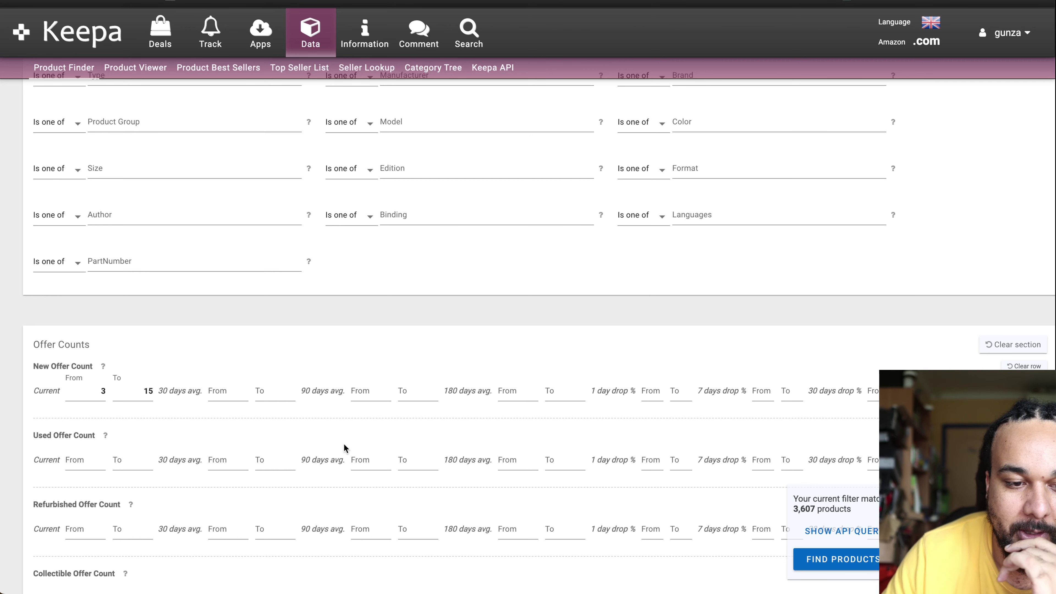
{"action": "scroll", "coordinate": [344, 443], "scroll_direction": "down", "scroll_amount": 10}
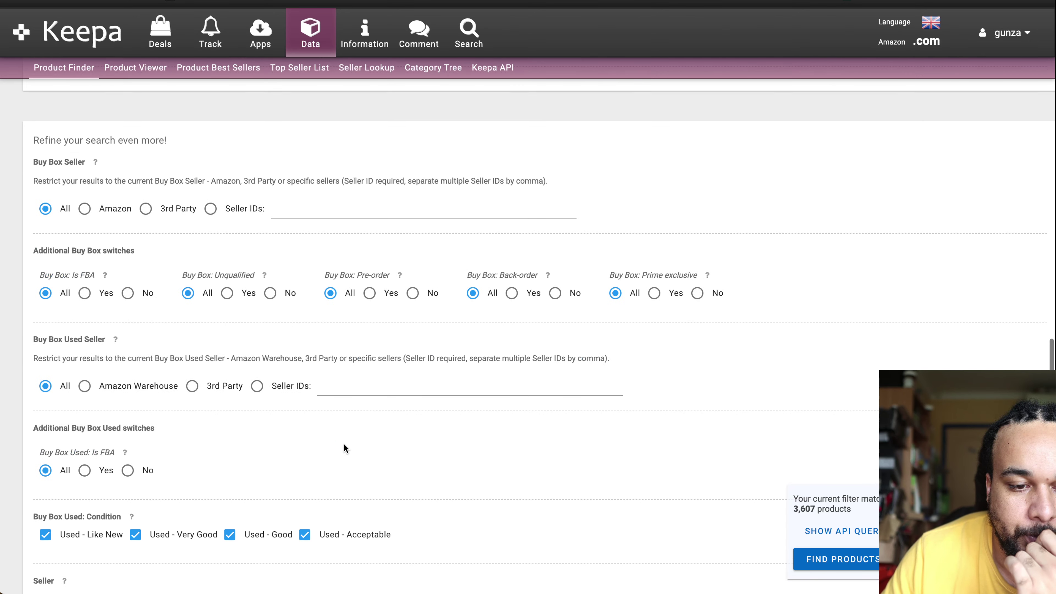
{"action": "scroll", "coordinate": [343, 443], "scroll_direction": "down", "scroll_amount": 3}
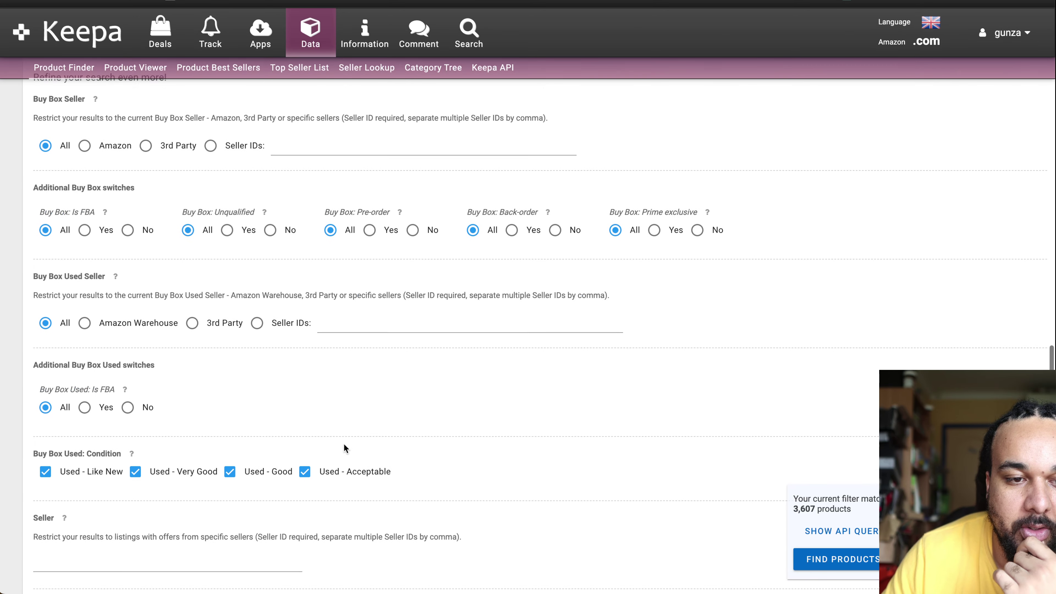
{"action": "scroll", "coordinate": [344, 443], "scroll_direction": "down", "scroll_amount": 12}
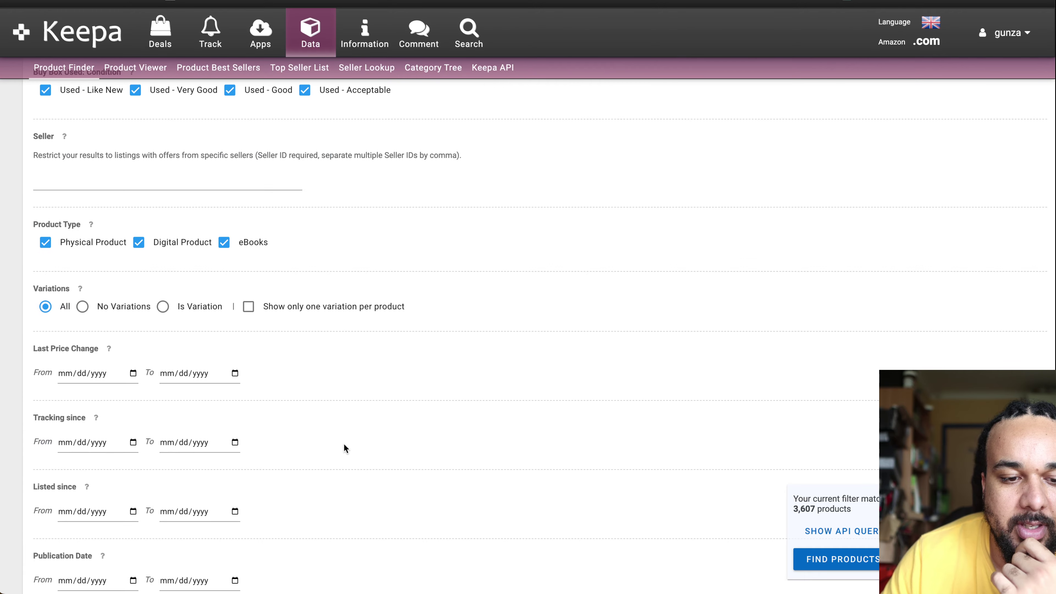
{"action": "scroll", "coordinate": [344, 443], "scroll_direction": "down", "scroll_amount": 18}
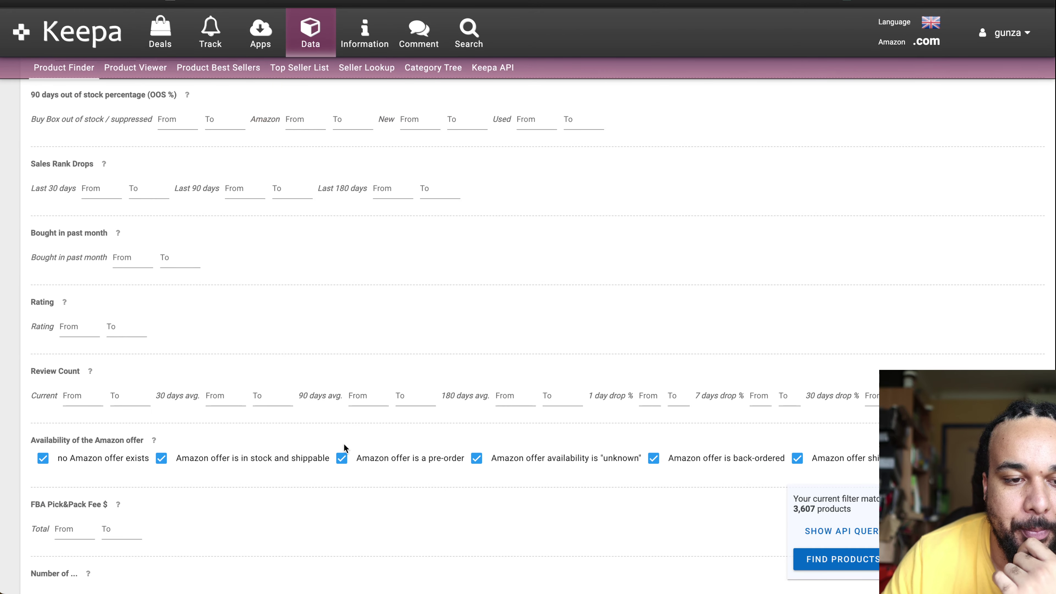
{"action": "scroll", "coordinate": [343, 443], "scroll_direction": "down", "scroll_amount": 10}
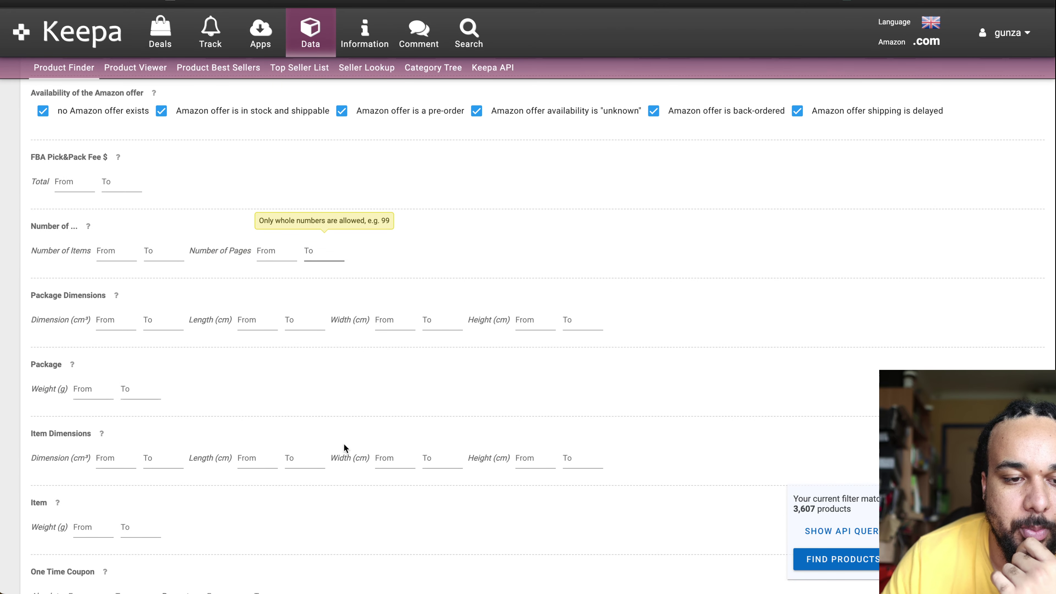
{"action": "scroll", "coordinate": [343, 443], "scroll_direction": "down", "scroll_amount": 9}
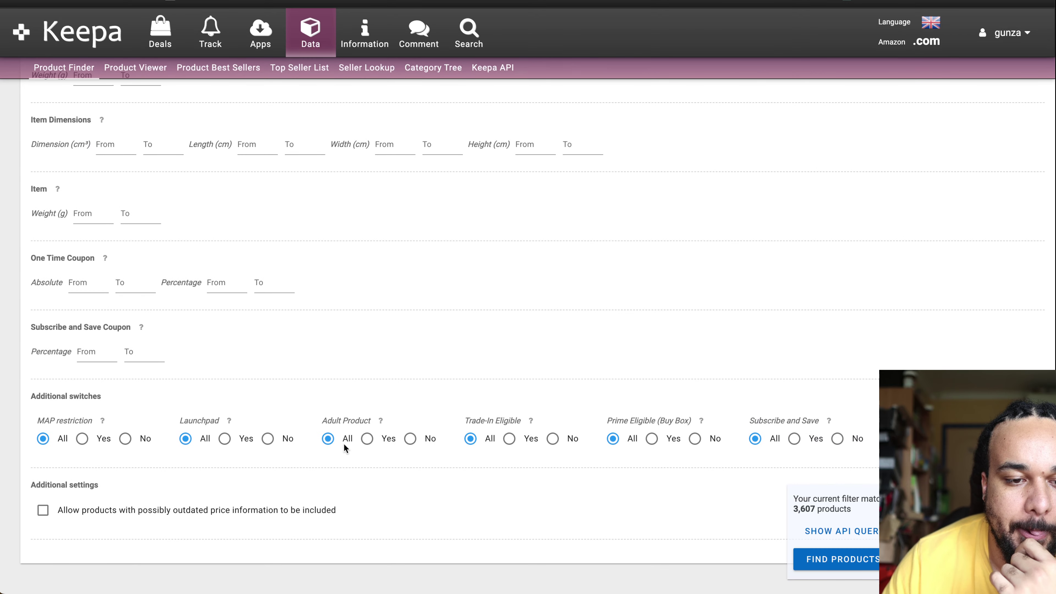
{"action": "scroll", "coordinate": [343, 444], "scroll_direction": "up", "scroll_amount": 20}
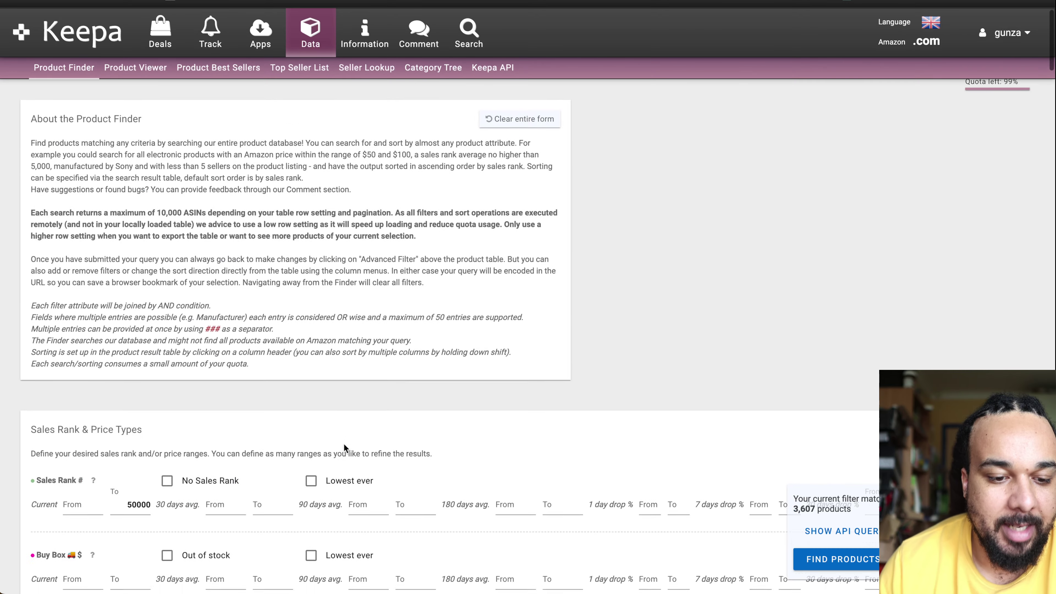
{"action": "scroll", "coordinate": [343, 443], "scroll_direction": "down", "scroll_amount": 10}
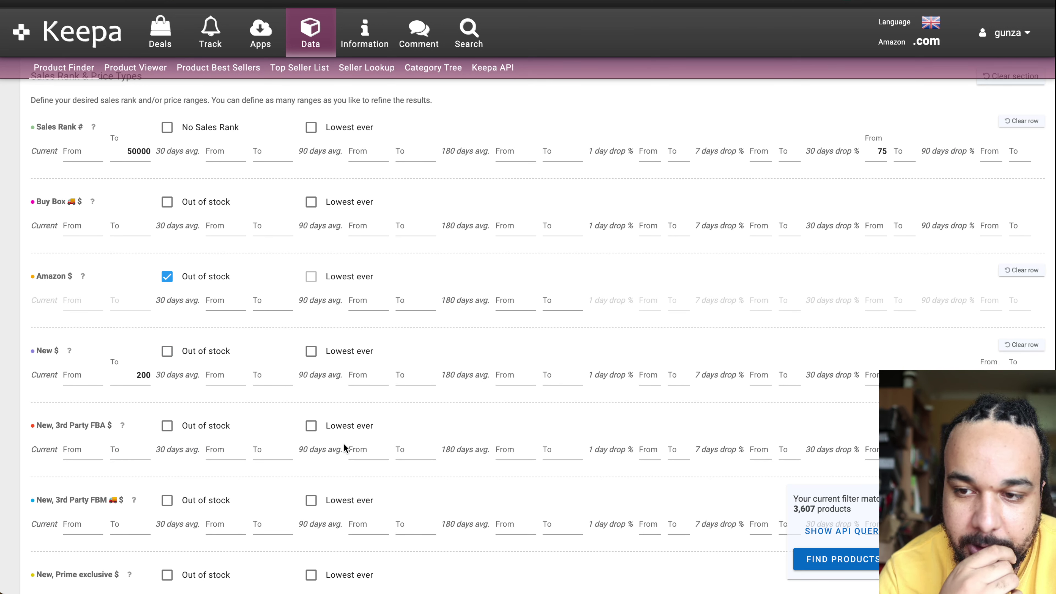
{"action": "left_click", "coordinate": [885, 151]}
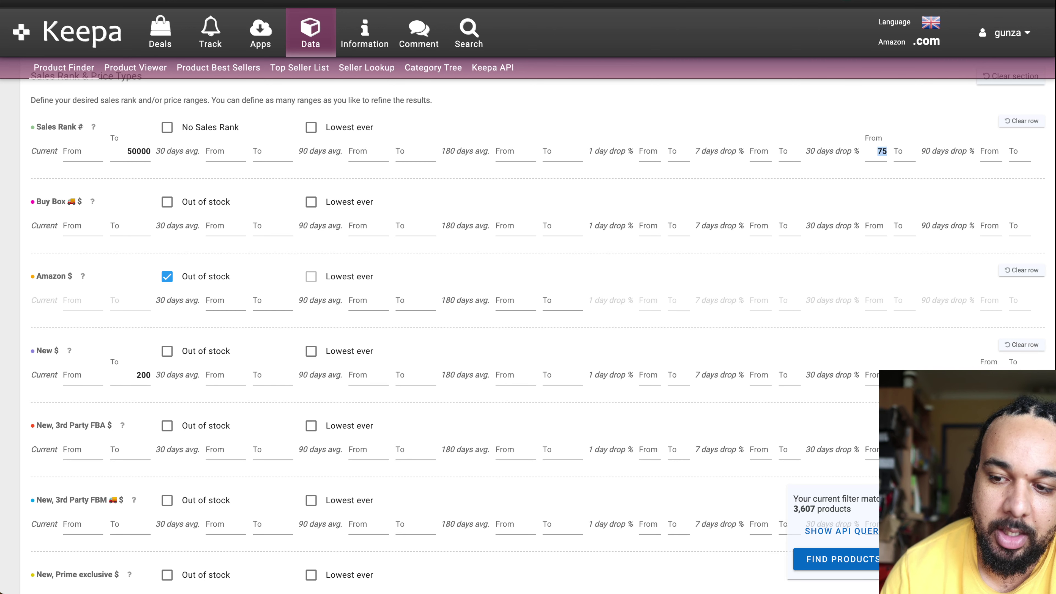
{"action": "scroll", "coordinate": [584, 490], "scroll_direction": "down", "scroll_amount": 10}
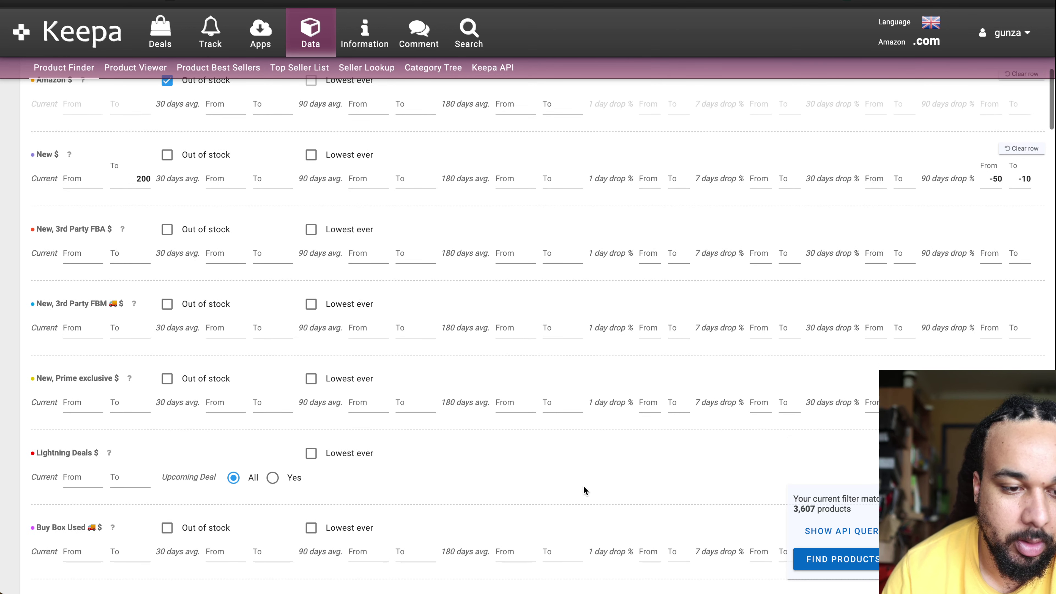
{"action": "scroll", "coordinate": [583, 487], "scroll_direction": "down", "scroll_amount": 3}
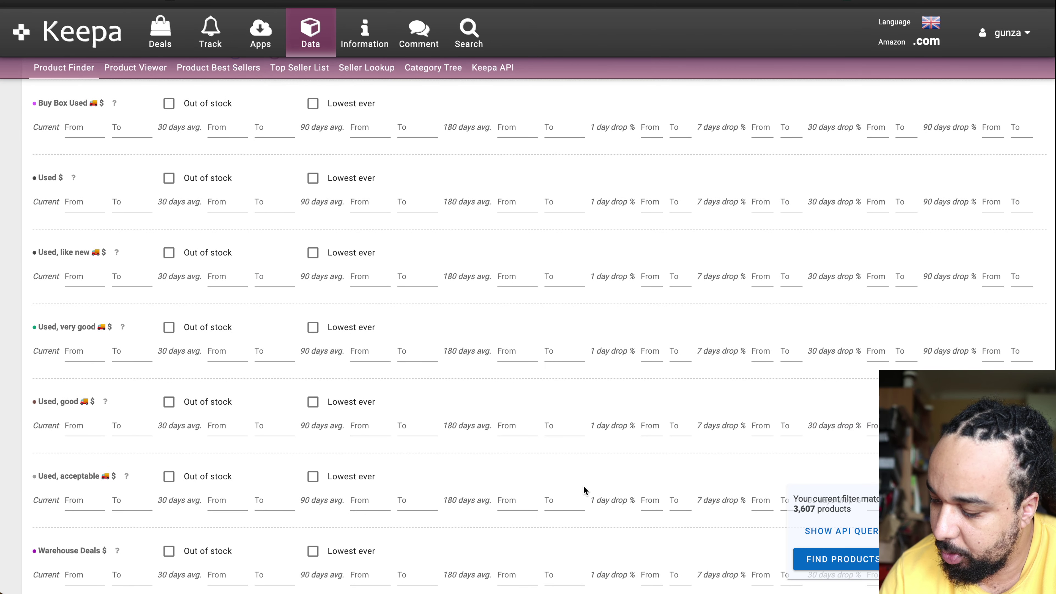
{"action": "scroll", "coordinate": [583, 485], "scroll_direction": "down", "scroll_amount": 10}
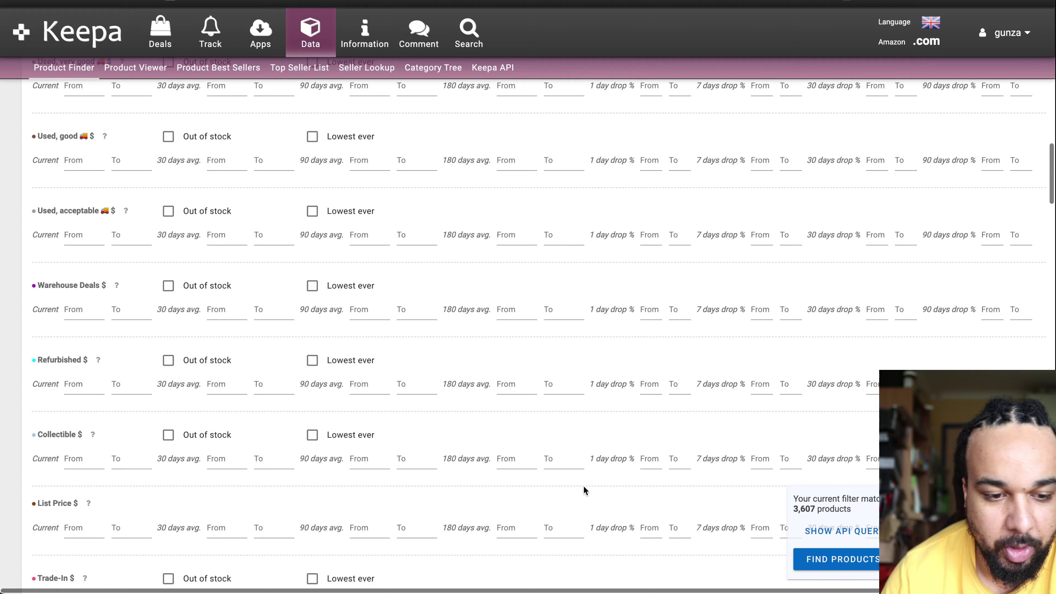
{"action": "scroll", "coordinate": [583, 485], "scroll_direction": "down", "scroll_amount": 15}
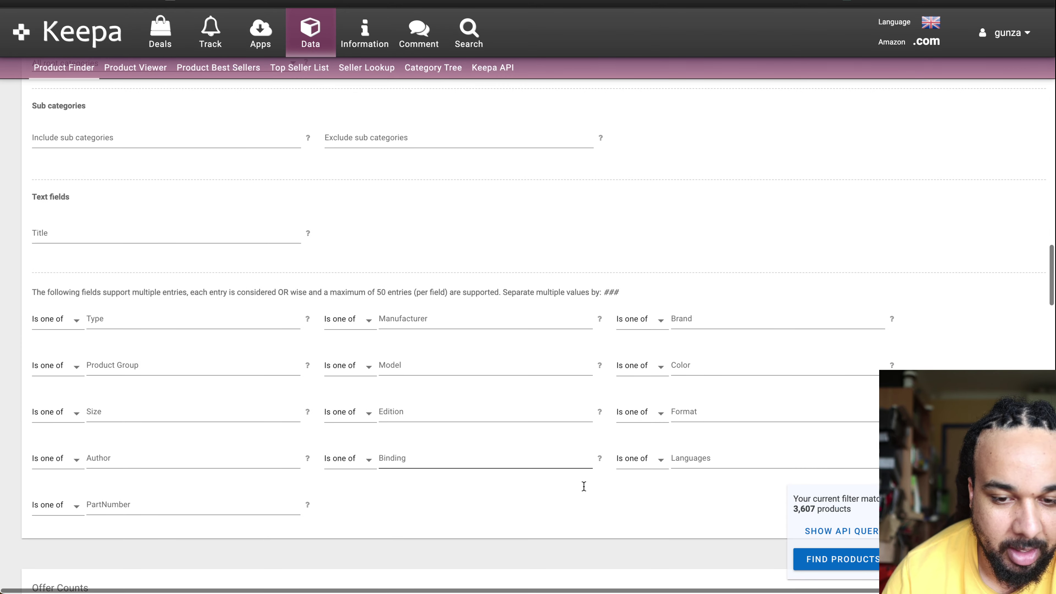
{"action": "scroll", "coordinate": [583, 485], "scroll_direction": "down", "scroll_amount": 2}
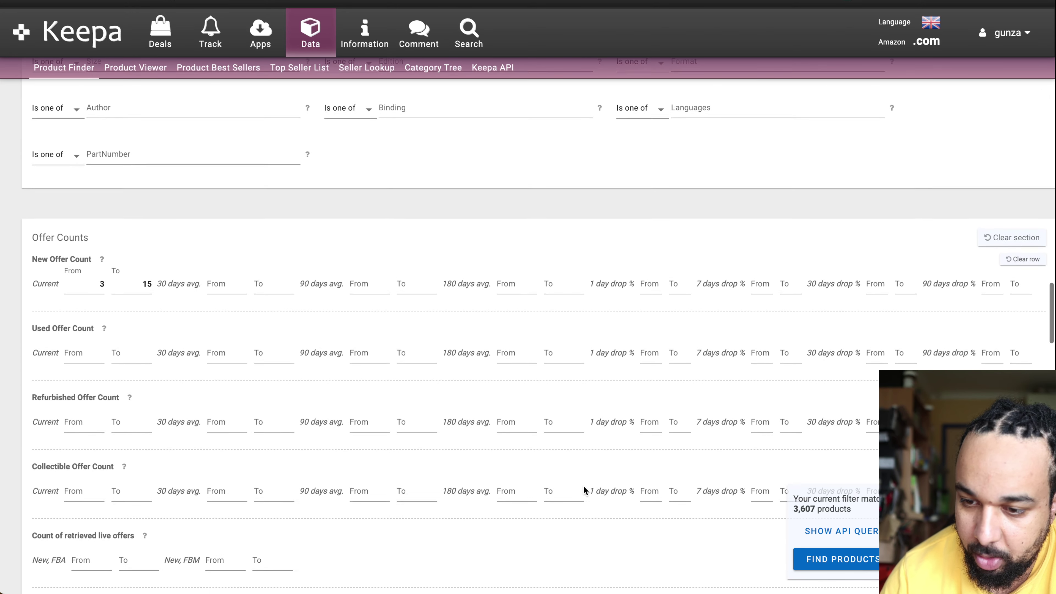
{"action": "scroll", "coordinate": [583, 486], "scroll_direction": "down", "scroll_amount": 15}
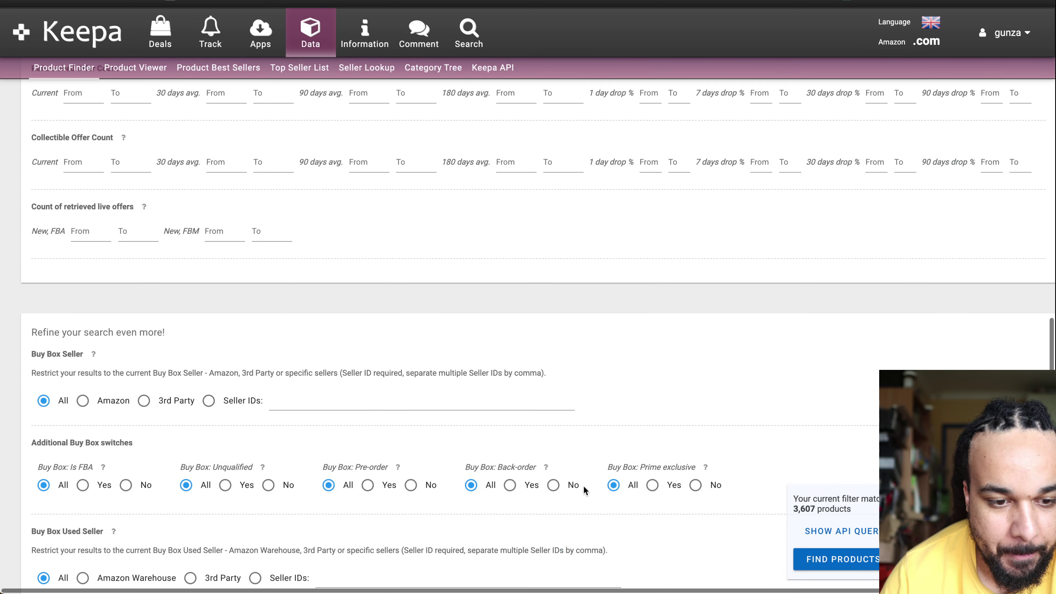
{"action": "scroll", "coordinate": [583, 491], "scroll_direction": "down", "scroll_amount": 1}
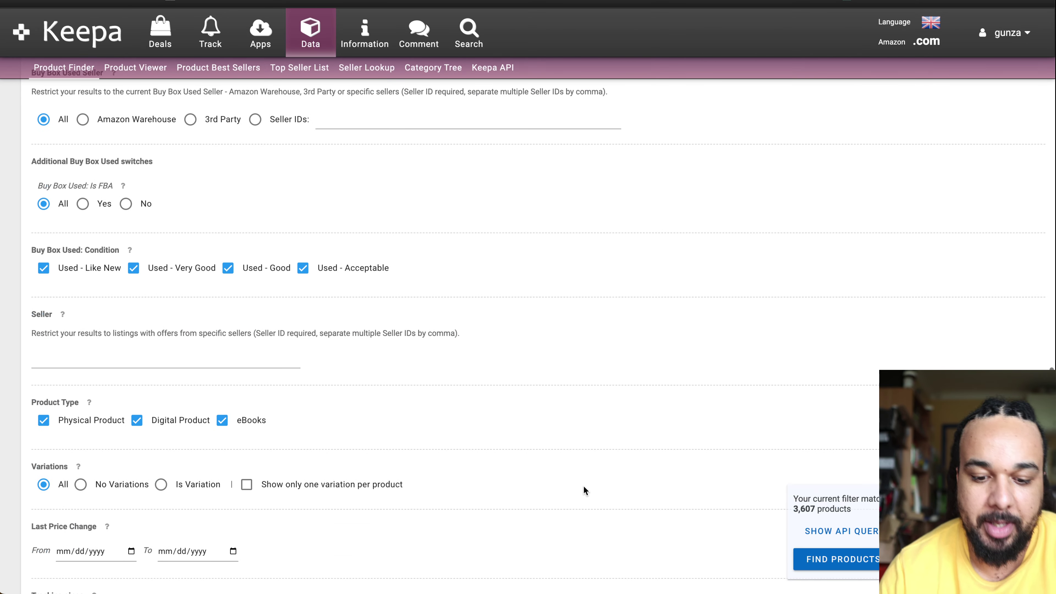
Step: Search the page for 'amazon' to locate the 90-day out-of-stock percentage row
{"action": "key", "text": "ctrl+f"}
{"action": "type", "text": "amazon"}
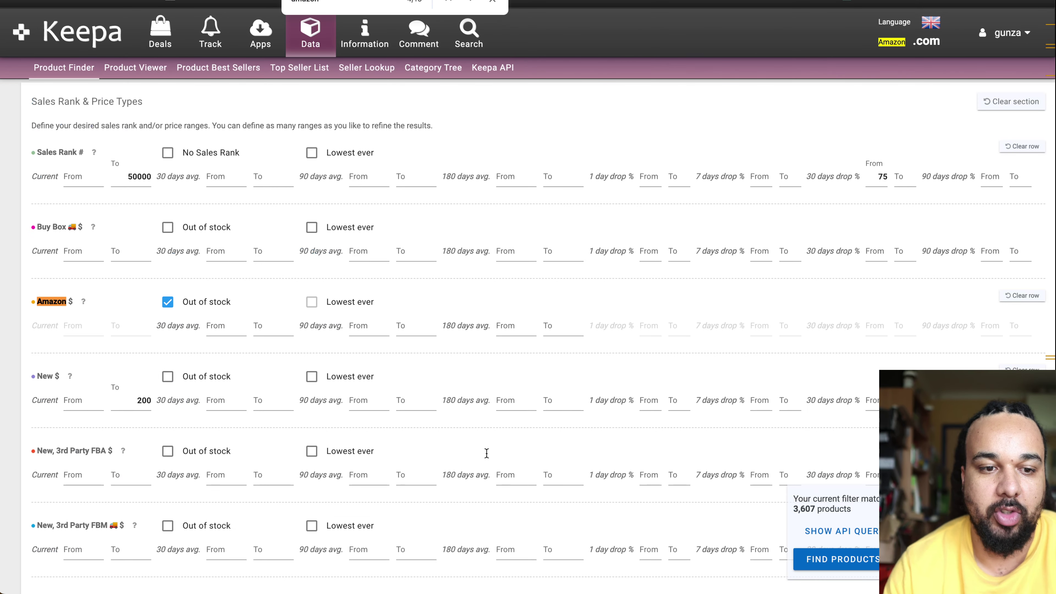
{"action": "left_click", "coordinate": [472, 2]}
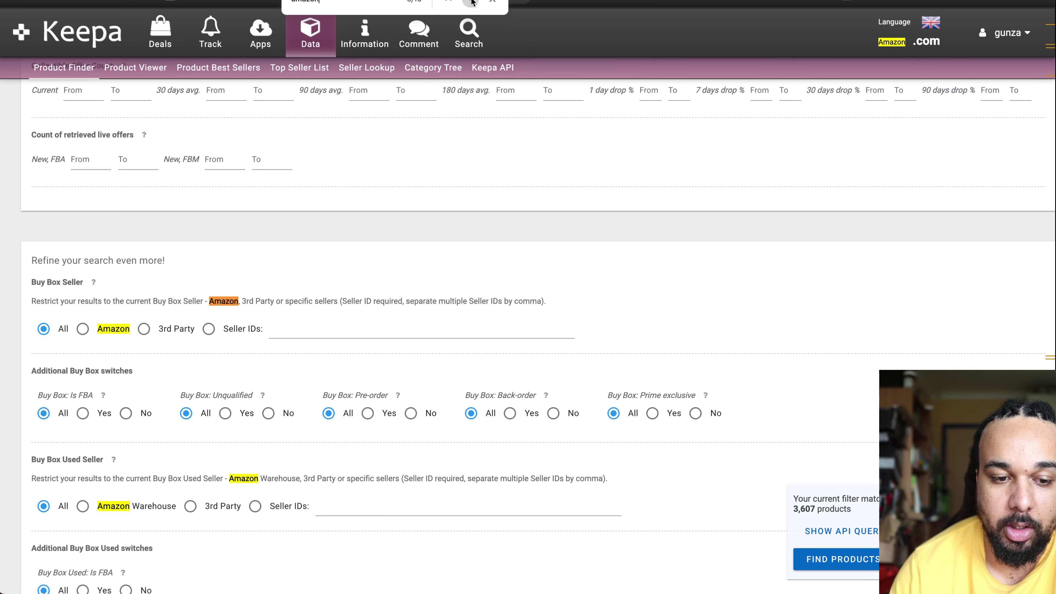
{"action": "left_click", "coordinate": [472, 2]}
{"action": "left_click", "coordinate": [472, 3]}
{"action": "left_click", "coordinate": [472, 3]}
{"action": "left_click", "coordinate": [471, 2]}
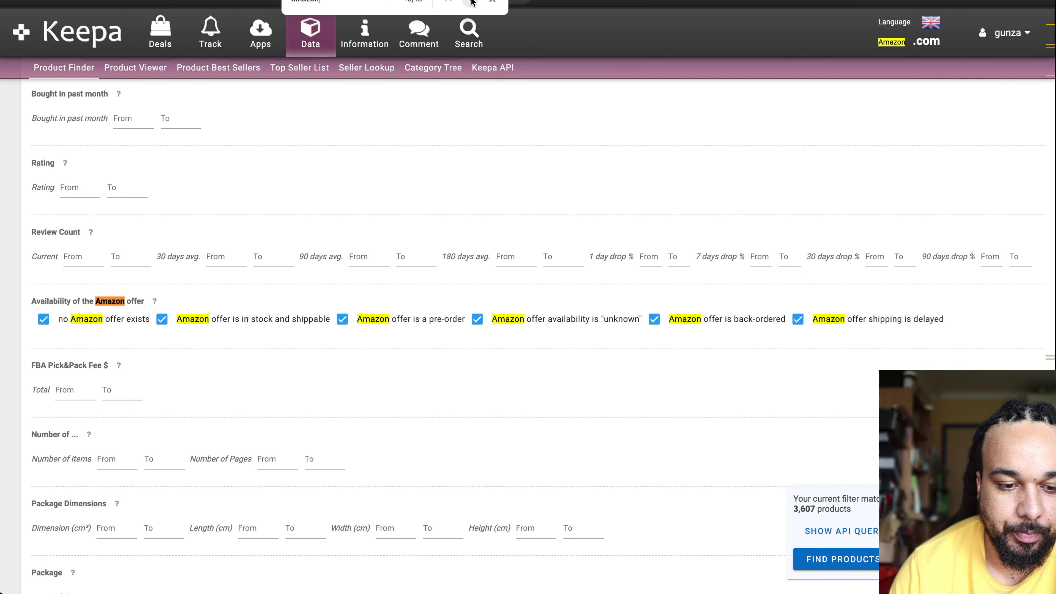
{"action": "left_click", "coordinate": [449, 2]}
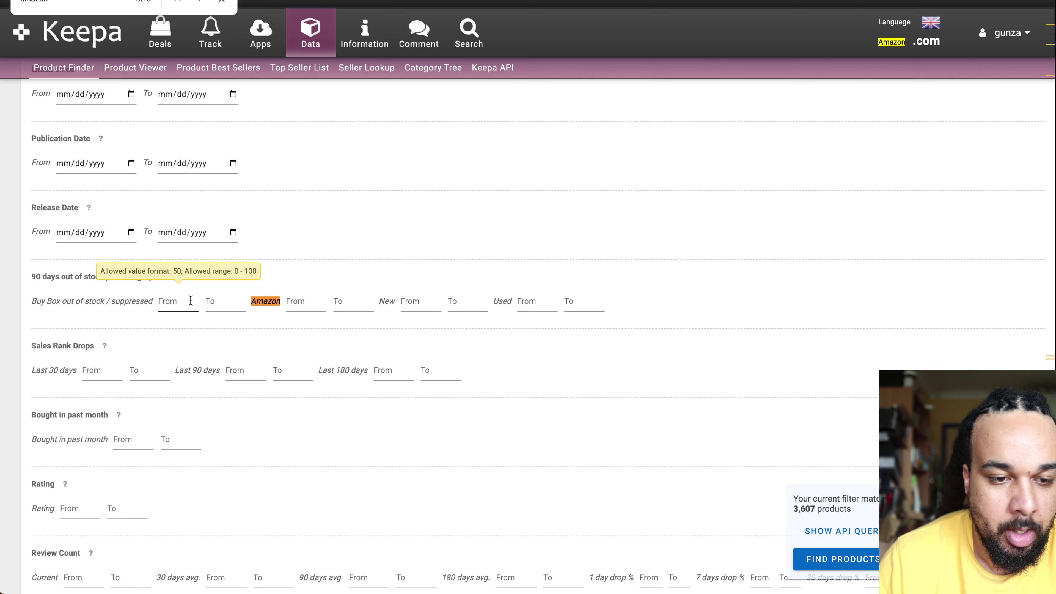
Step: Set Amazon's 90-day out-of-stock minimum to 80 and the Buy Box range to 0
{"action": "left_click", "coordinate": [304, 300]}
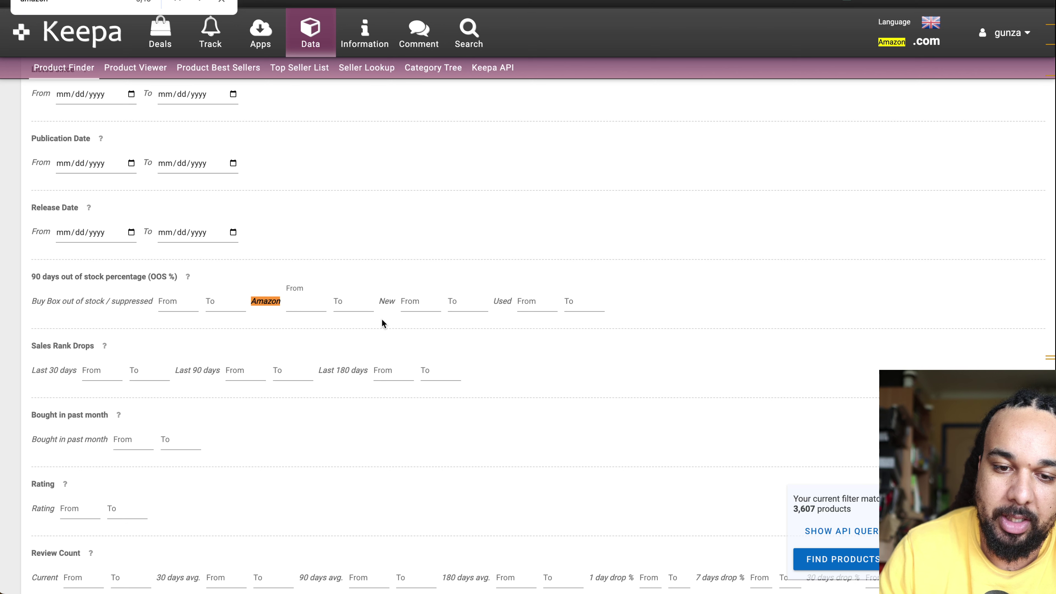
{"action": "type", "text": "80"}
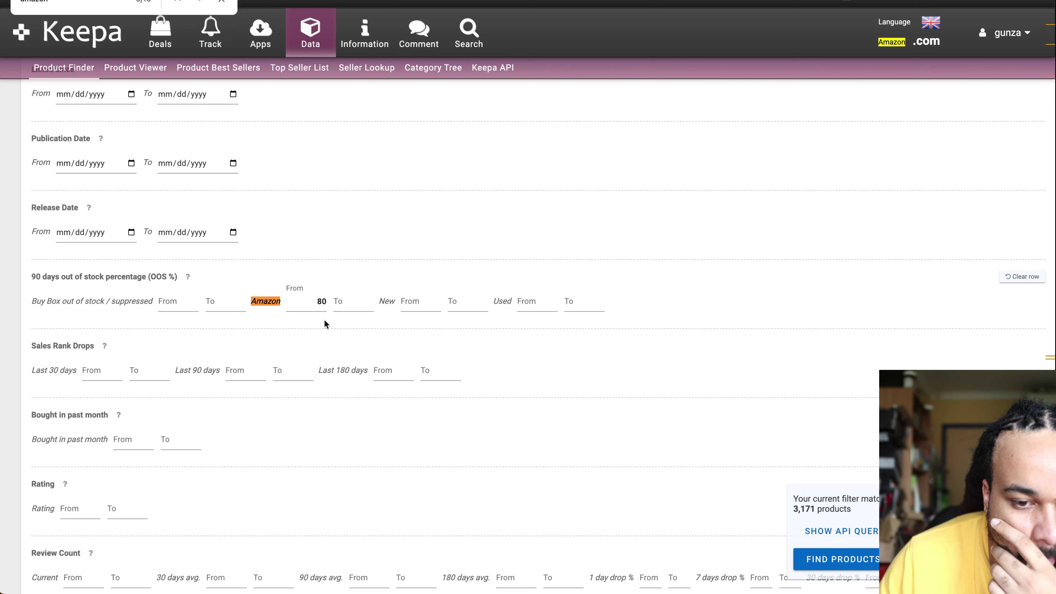
{"action": "left_click", "coordinate": [191, 302]}
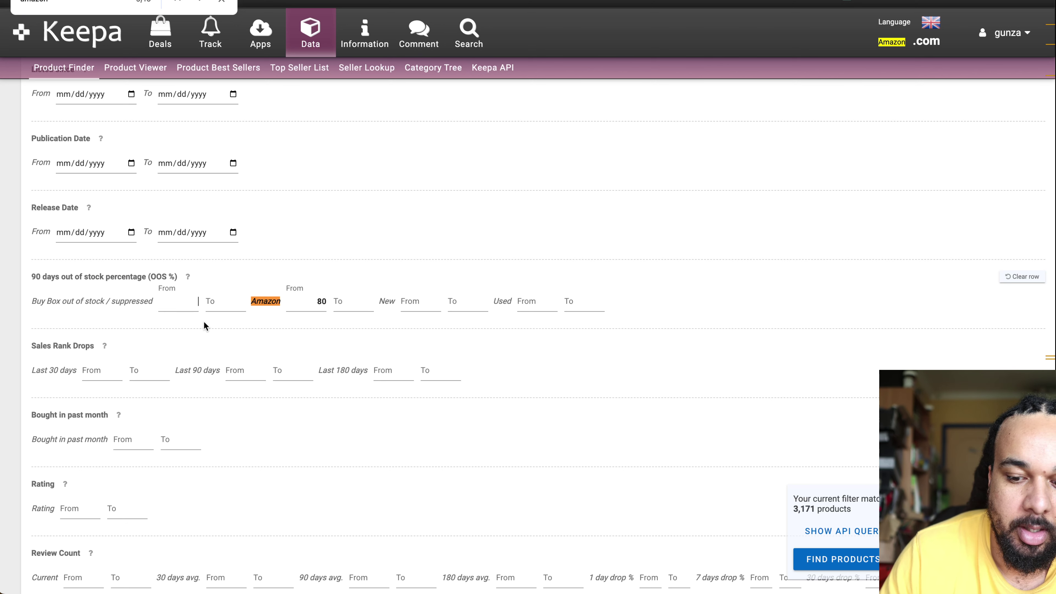
{"action": "type", "text": "0"}
{"action": "left_click", "coordinate": [227, 306]}
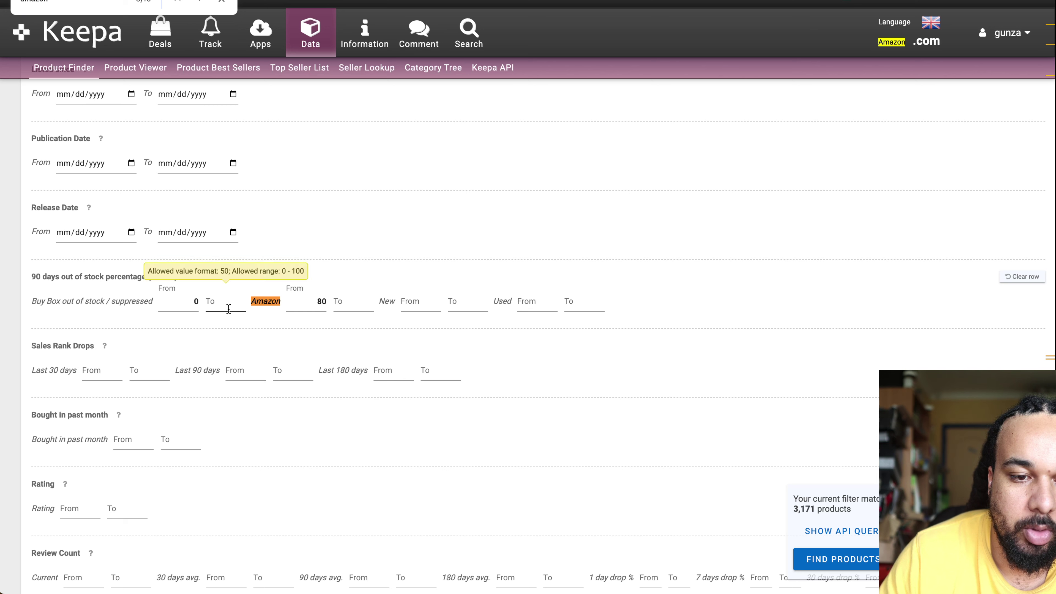
{"action": "left_click", "coordinate": [466, 257]}
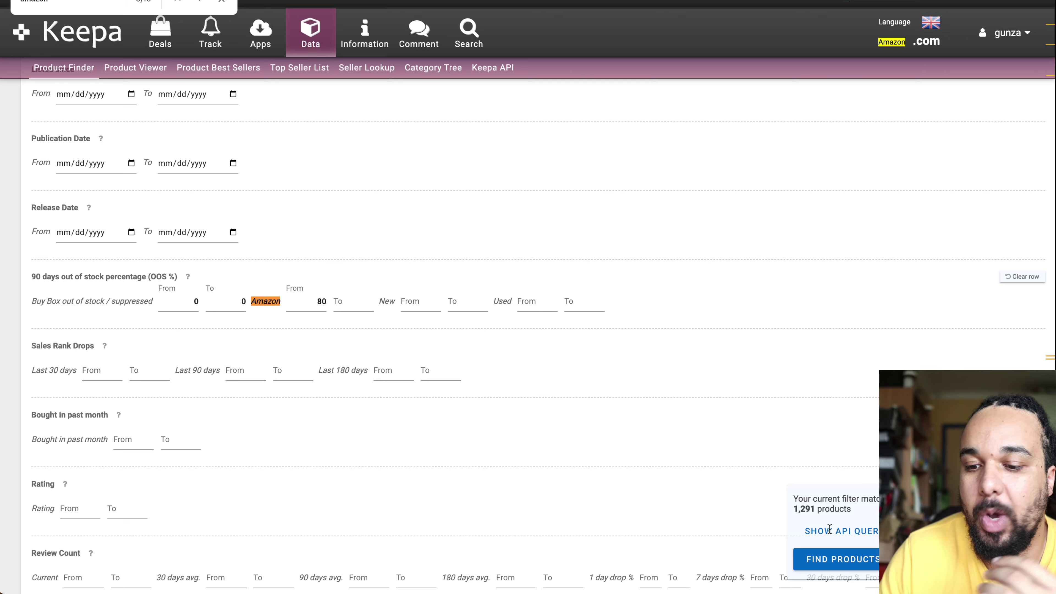
Step: Scroll through the Product Finder filter form to review the settings
{"action": "scroll", "coordinate": [716, 260], "scroll_direction": "up", "scroll_amount": 20}
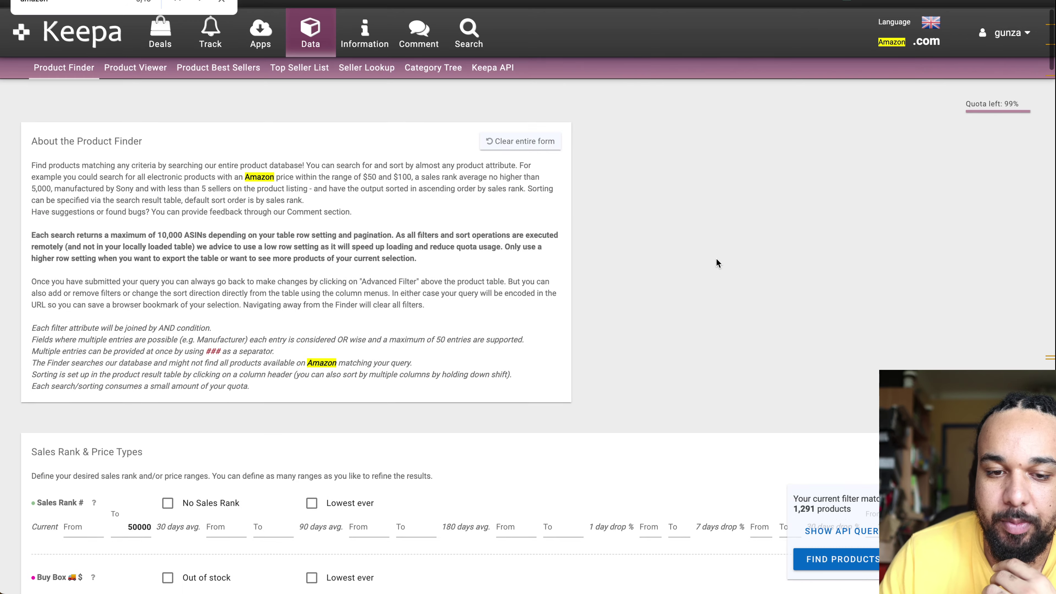
{"action": "mouse_move", "coordinate": [753, 593]}
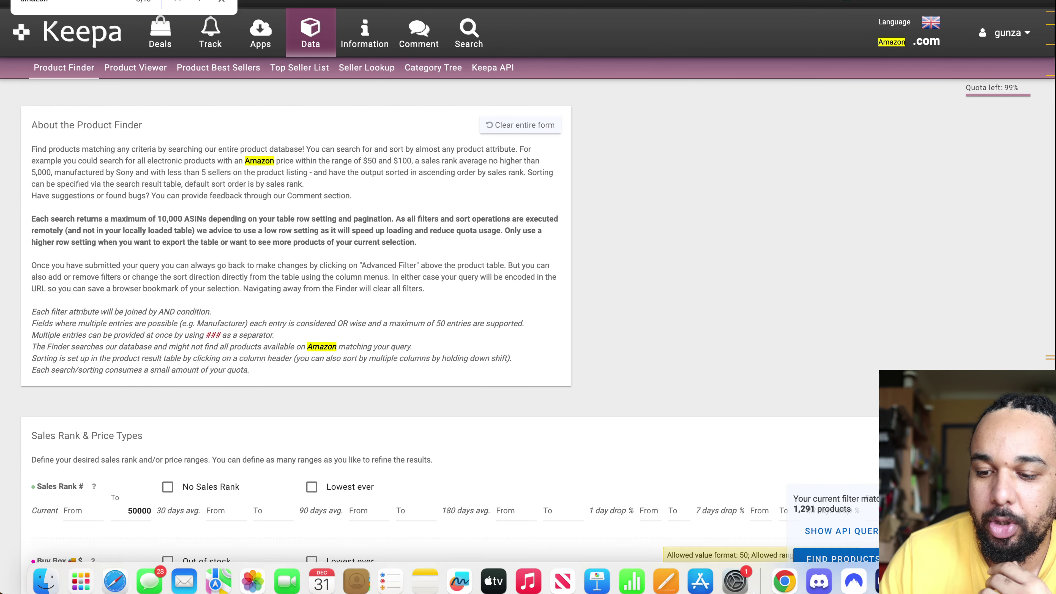
{"action": "left_click", "coordinate": [889, 581]}
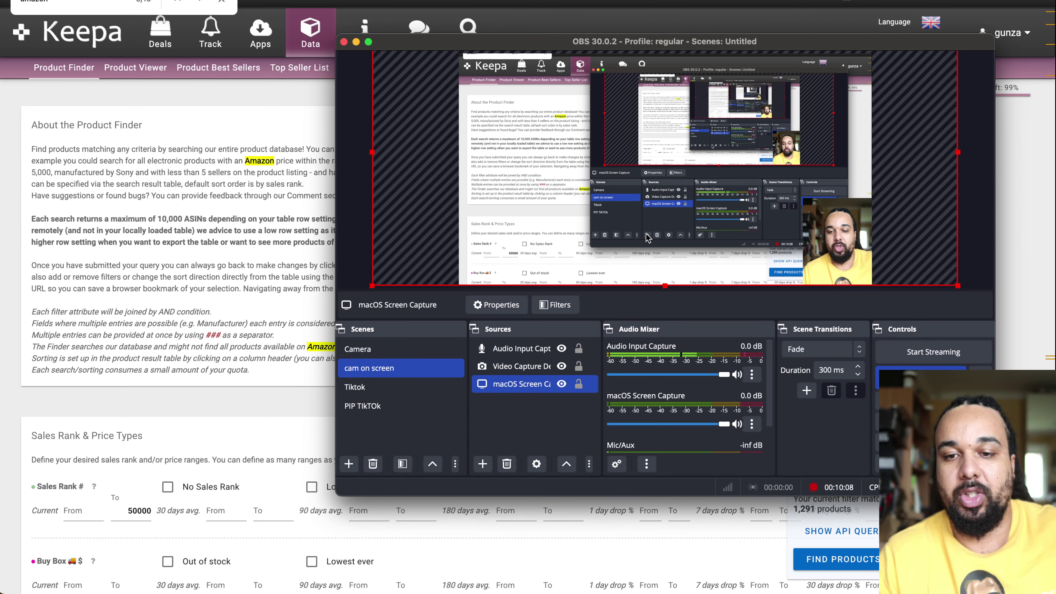
{"action": "left_click", "coordinate": [355, 41]}
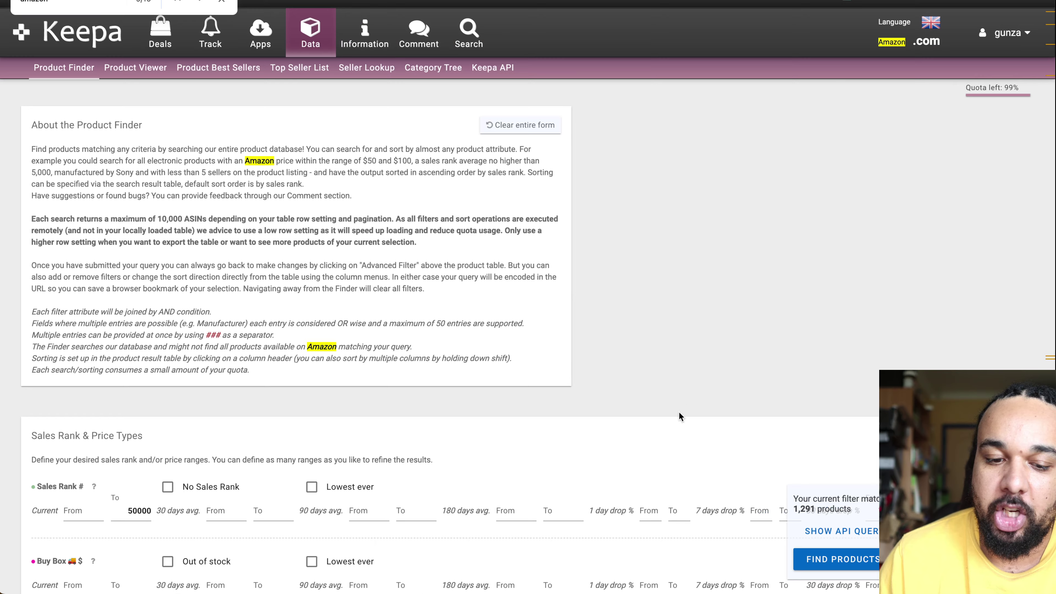
{"action": "scroll", "coordinate": [679, 416], "scroll_direction": "down", "scroll_amount": 5}
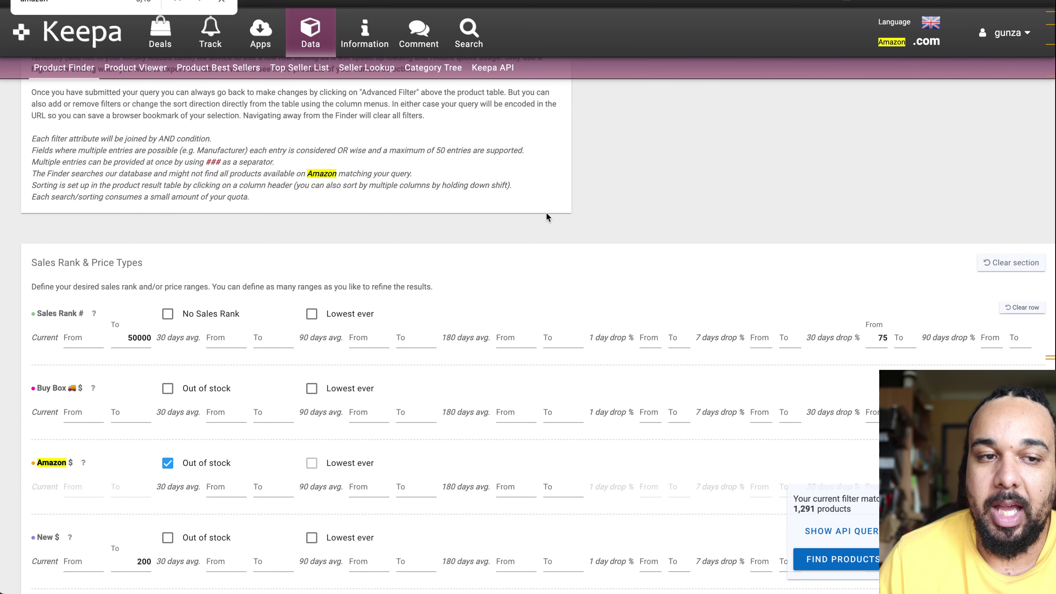
{"action": "mouse_move", "coordinate": [719, 590]}
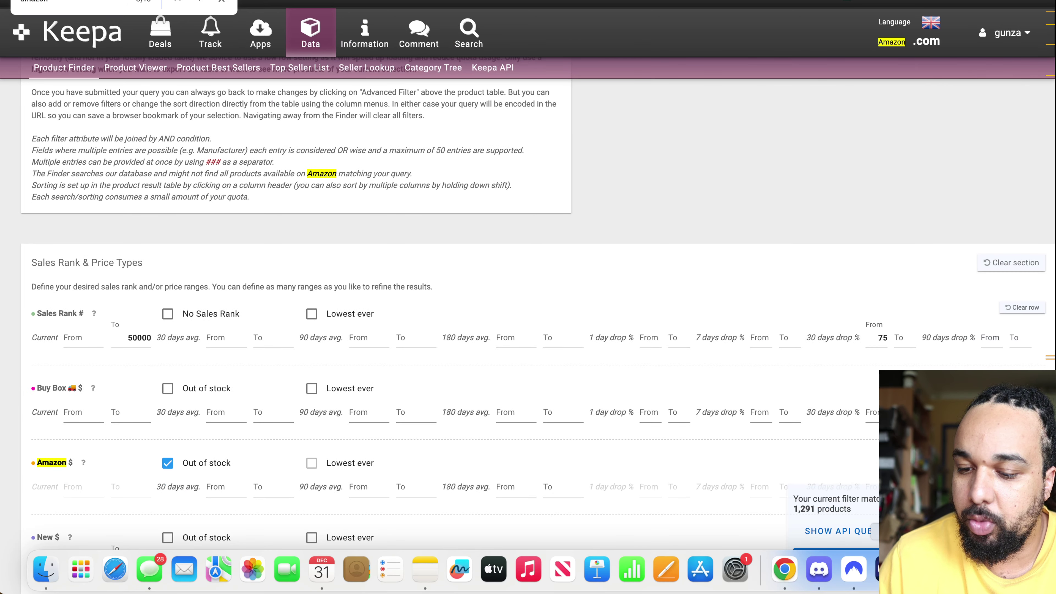
{"action": "left_click", "coordinate": [971, 569]}
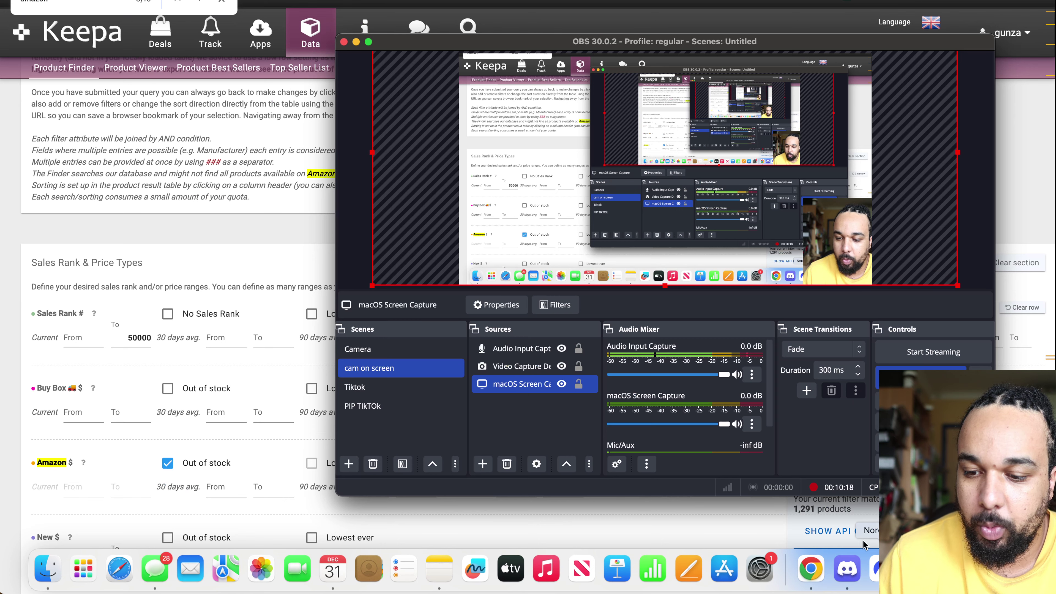
{"action": "left_click", "coordinate": [356, 42]}
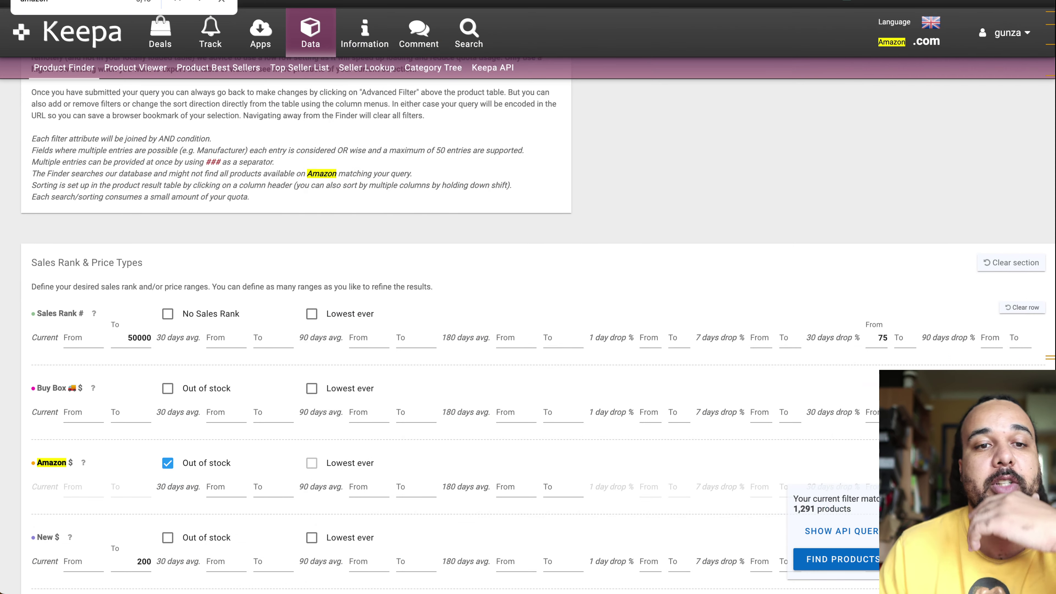
Step: Clear the page search and run Find Products to list the 1,290 matches
{"action": "key", "text": "Escape"}
{"action": "left_click", "coordinate": [754, 412]}
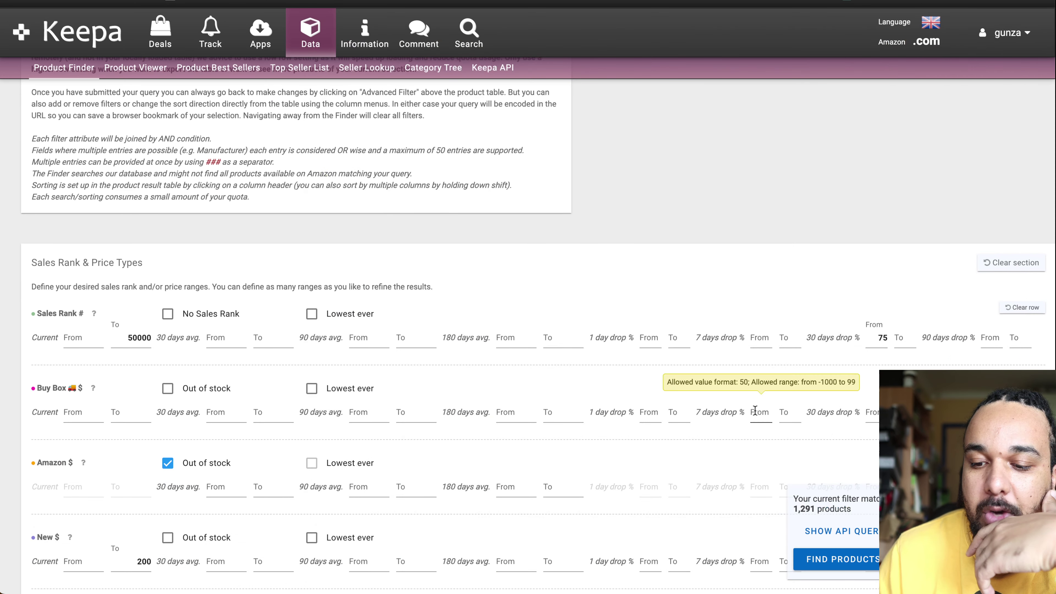
{"action": "left_click", "coordinate": [827, 560]}
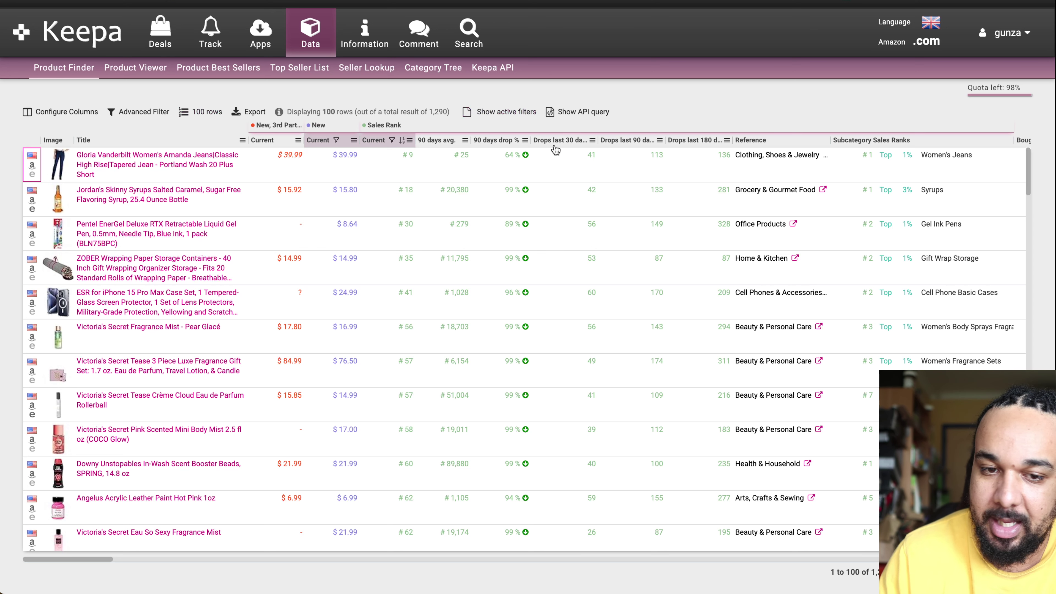
{"action": "mouse_move", "coordinate": [160, 178]}
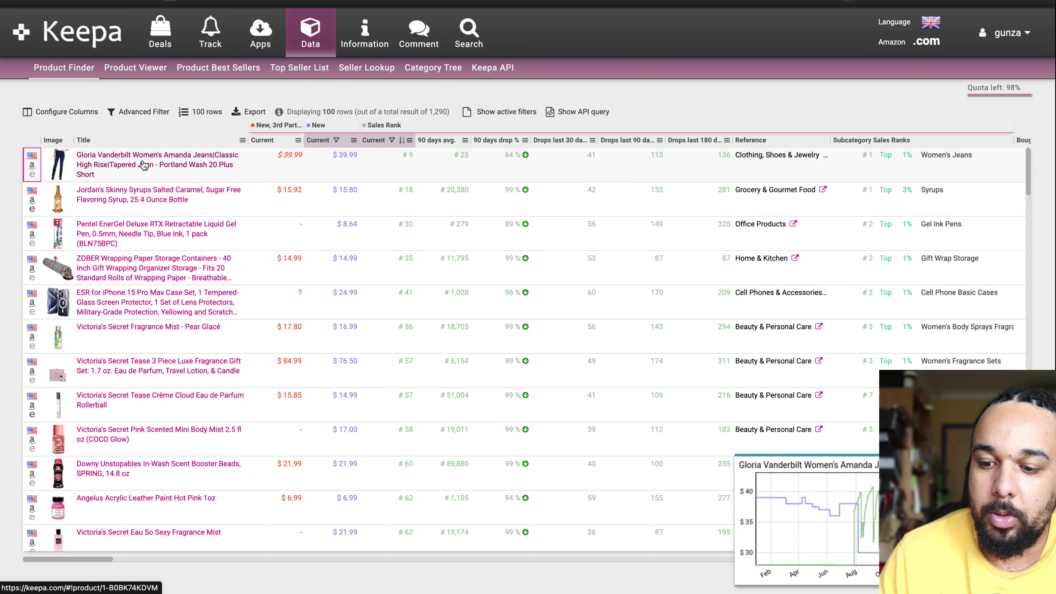
{"action": "left_click", "coordinate": [33, 168]}
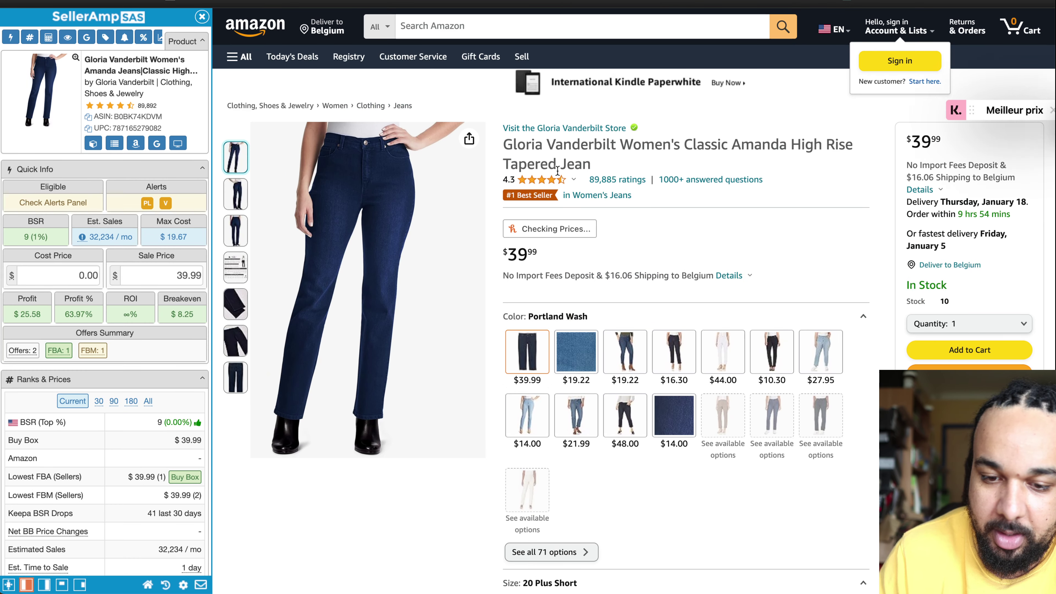
{"action": "scroll", "coordinate": [568, 308], "scroll_direction": "down", "scroll_amount": 5}
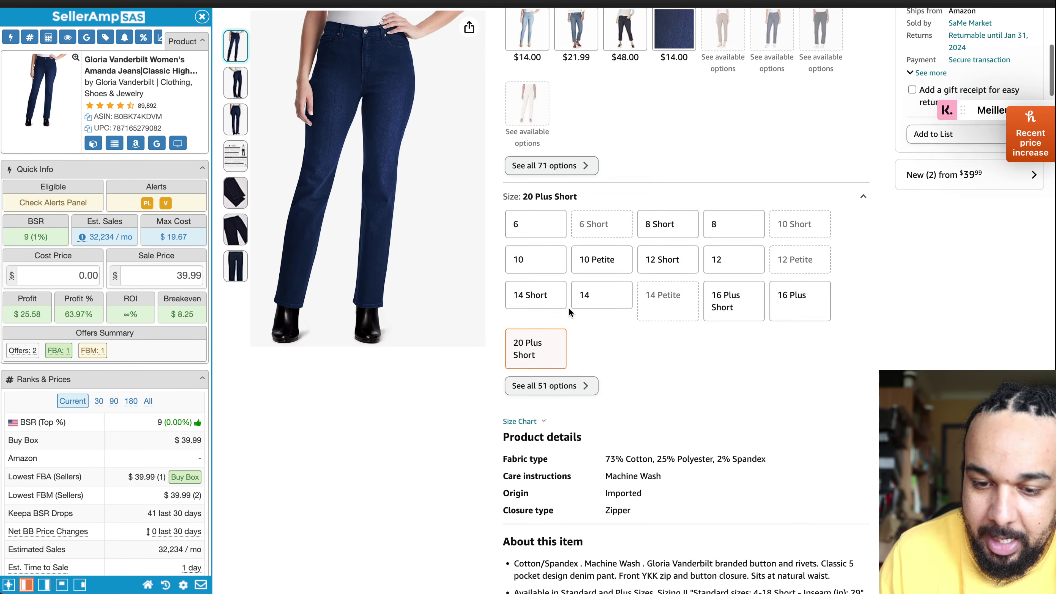
{"action": "scroll", "coordinate": [585, 174], "scroll_direction": "up", "scroll_amount": 4}
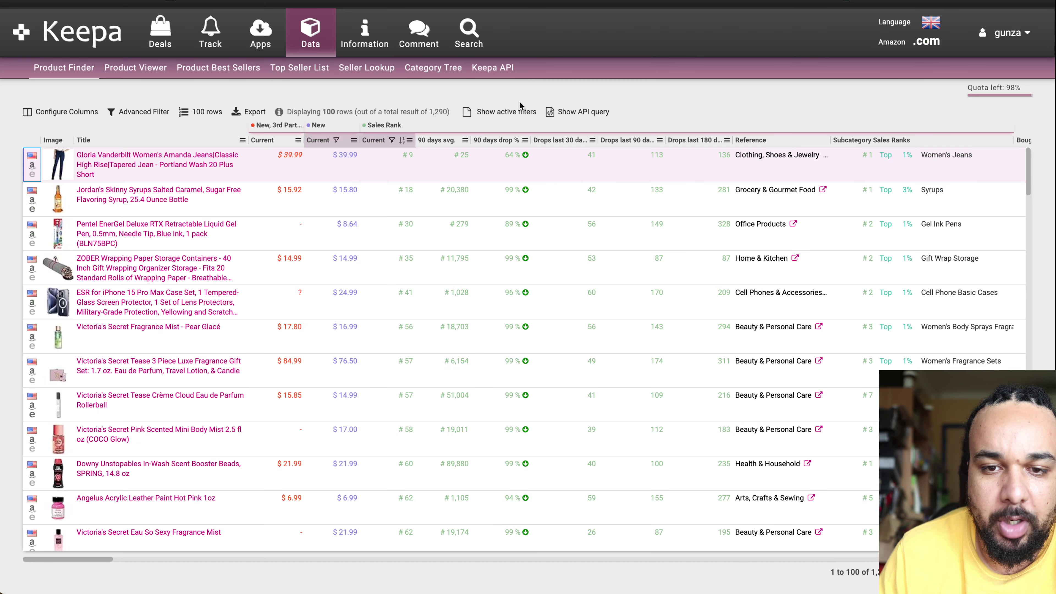
Step: Review the active filters, return to the Advanced Filter form, and search the page for 'varia'
{"action": "left_click", "coordinate": [491, 119]}
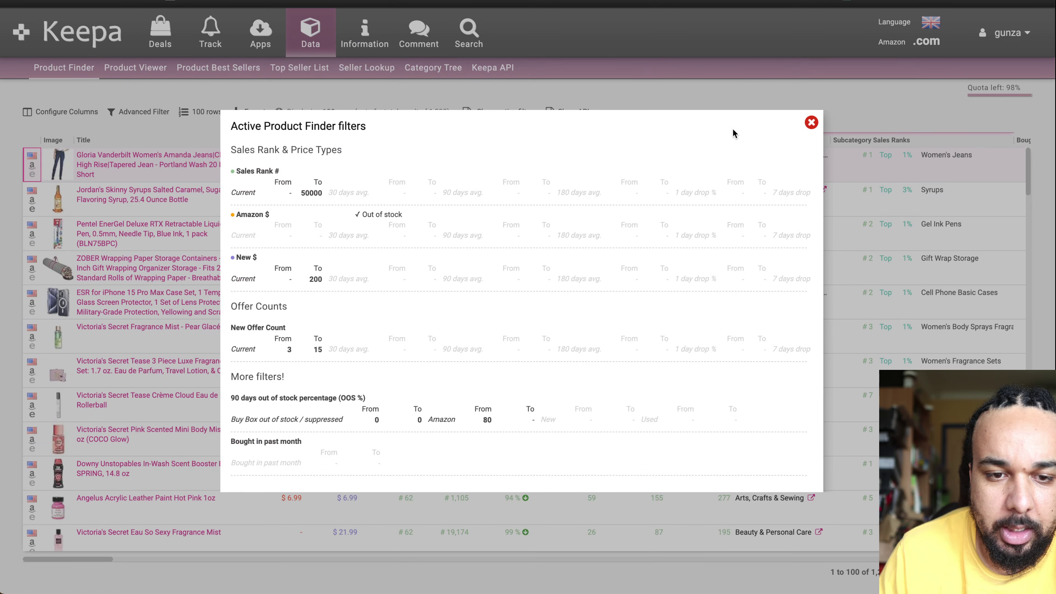
{"action": "left_click", "coordinate": [810, 122]}
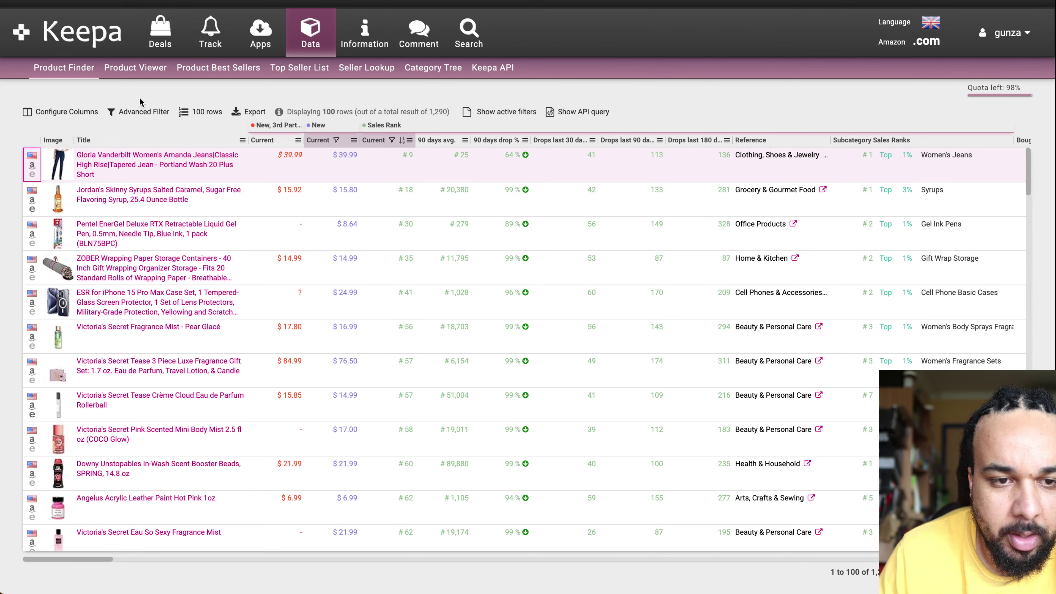
{"action": "left_click", "coordinate": [138, 113]}
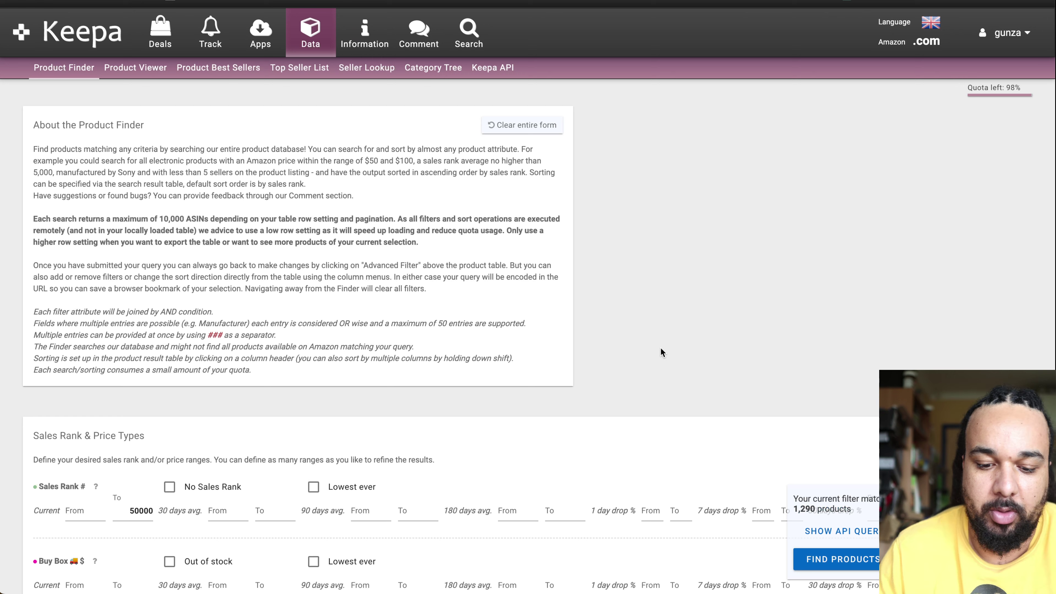
{"action": "key", "text": "ctrl+f"}
{"action": "type", "text": "vari"}
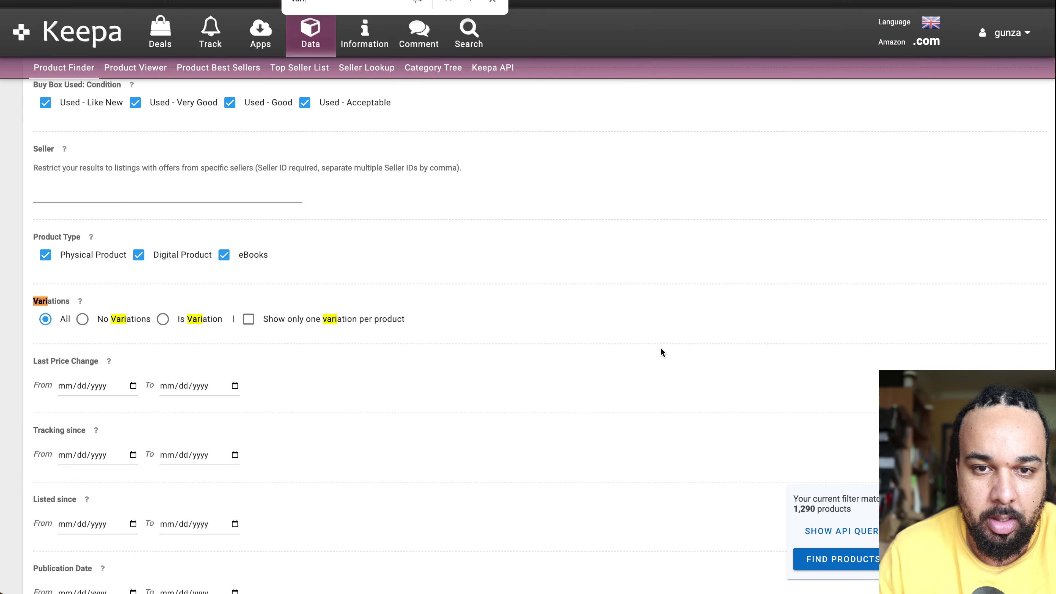
{"action": "type", "text": "a"}
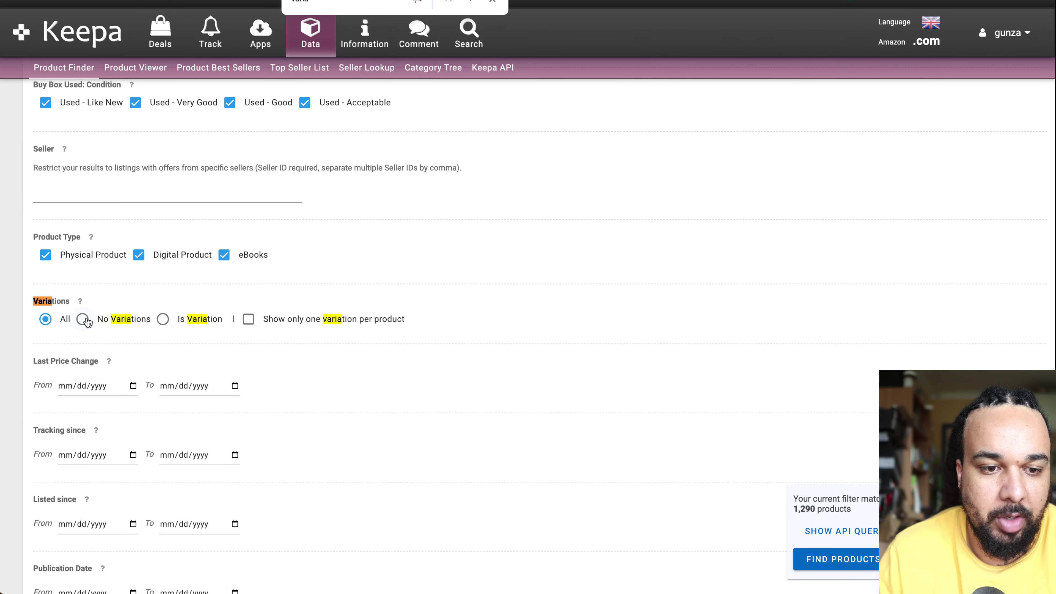
Step: Choose No Variations and rerun the search to list 739 products
{"action": "left_click", "coordinate": [83, 319]}
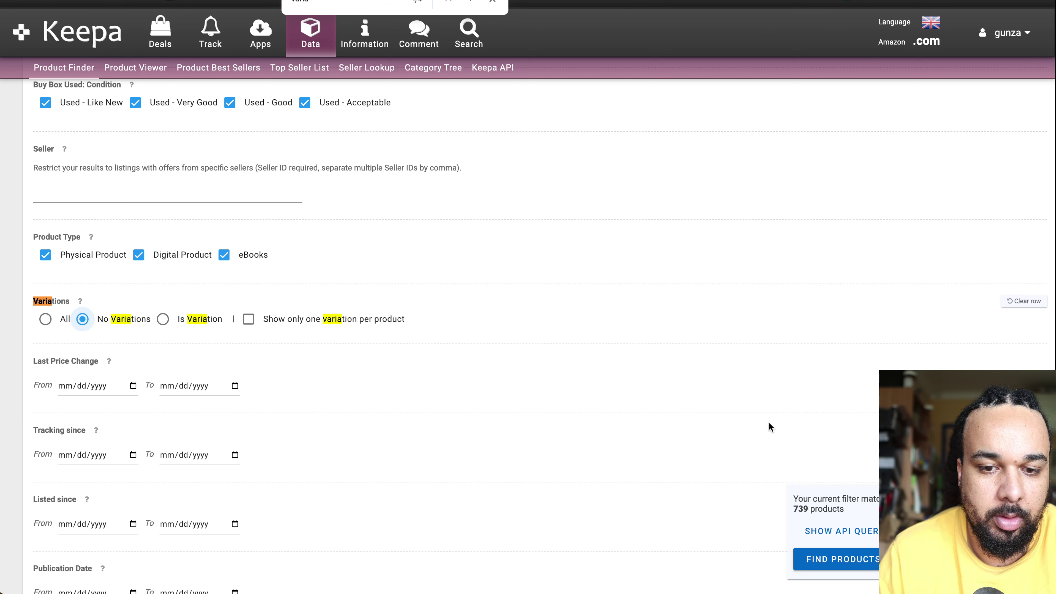
{"action": "left_click", "coordinate": [836, 559]}
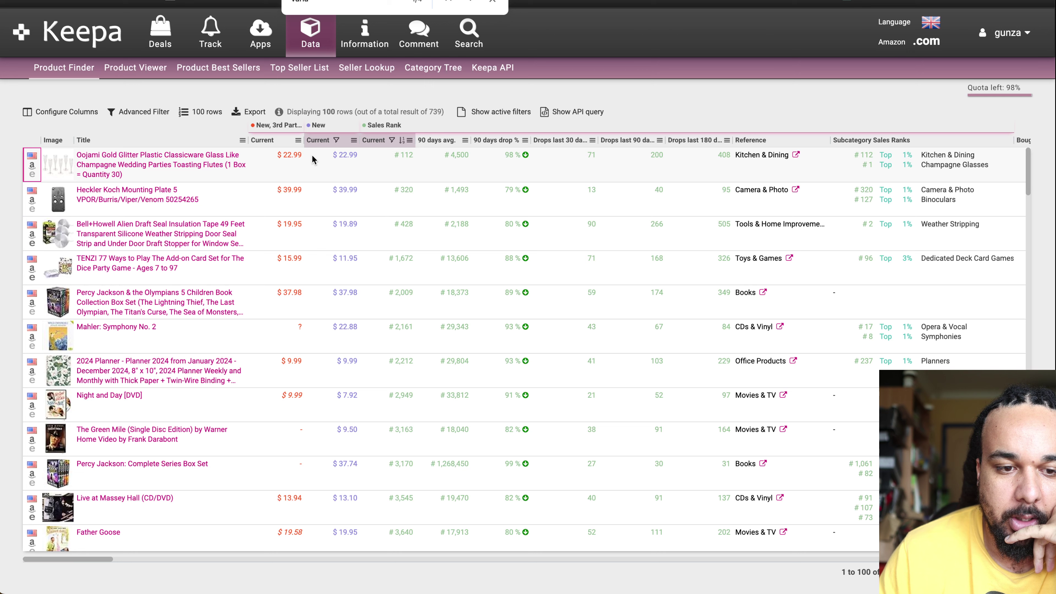
{"action": "left_click", "coordinate": [492, 1]}
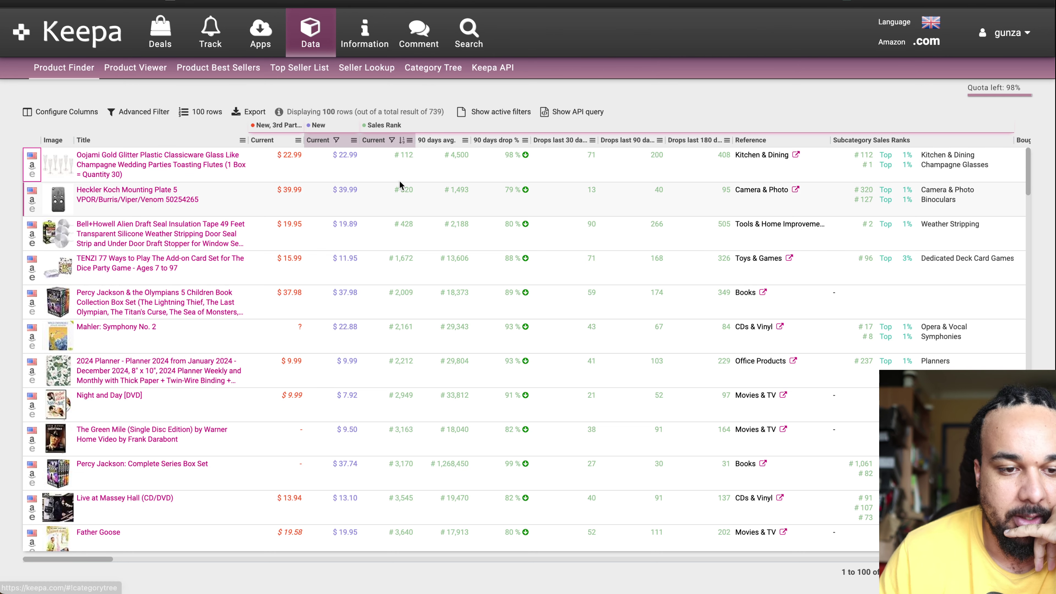
{"action": "scroll", "coordinate": [399, 184], "scroll_direction": "down", "scroll_amount": 10}
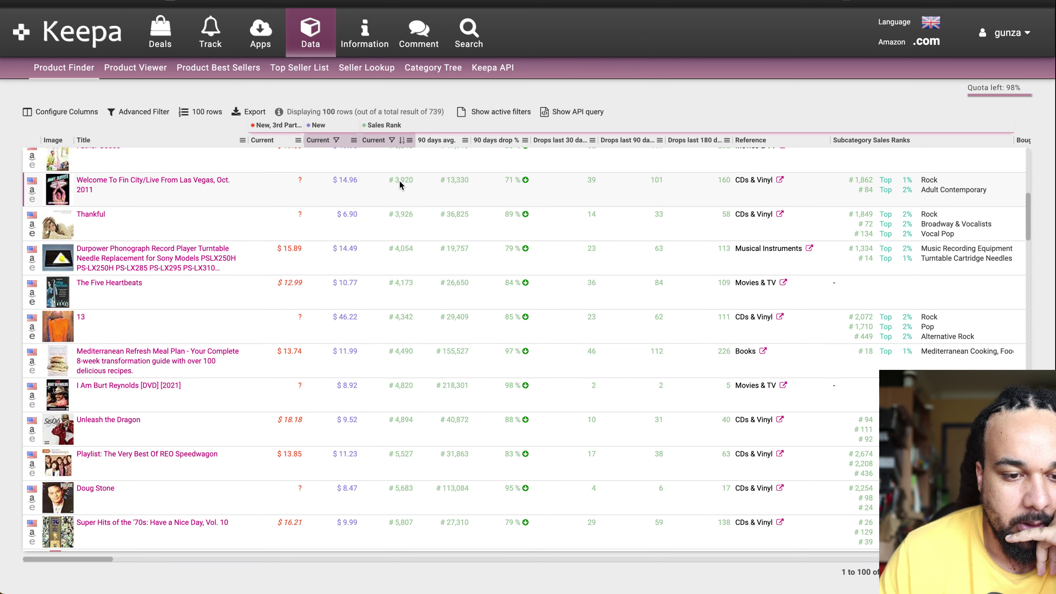
{"action": "scroll", "coordinate": [400, 184], "scroll_direction": "down", "scroll_amount": 20}
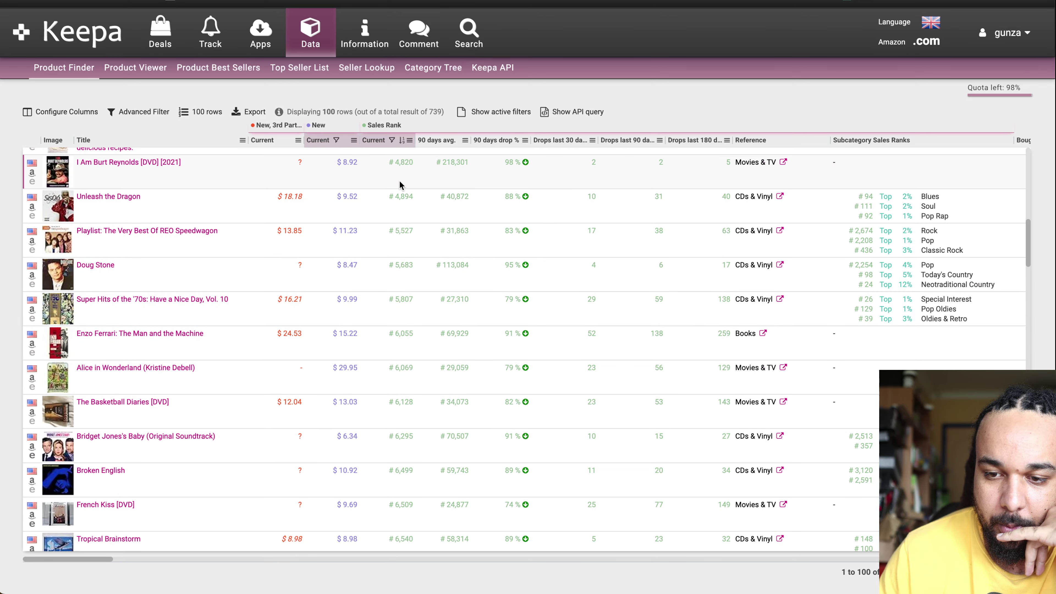
{"action": "scroll", "coordinate": [400, 184], "scroll_direction": "down", "scroll_amount": 20}
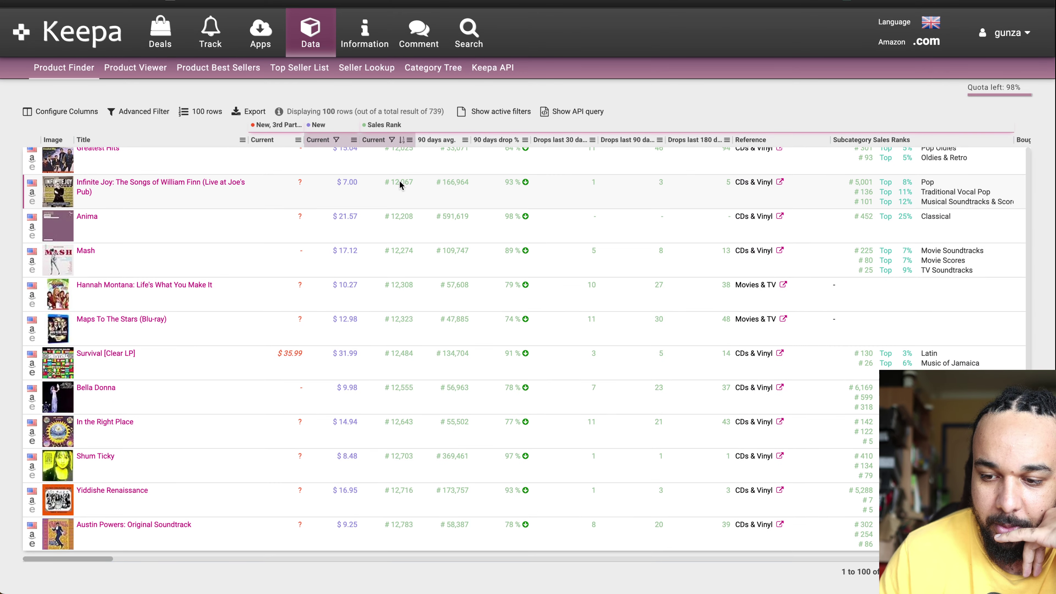
{"action": "scroll", "coordinate": [401, 174], "scroll_direction": "up", "scroll_amount": 20}
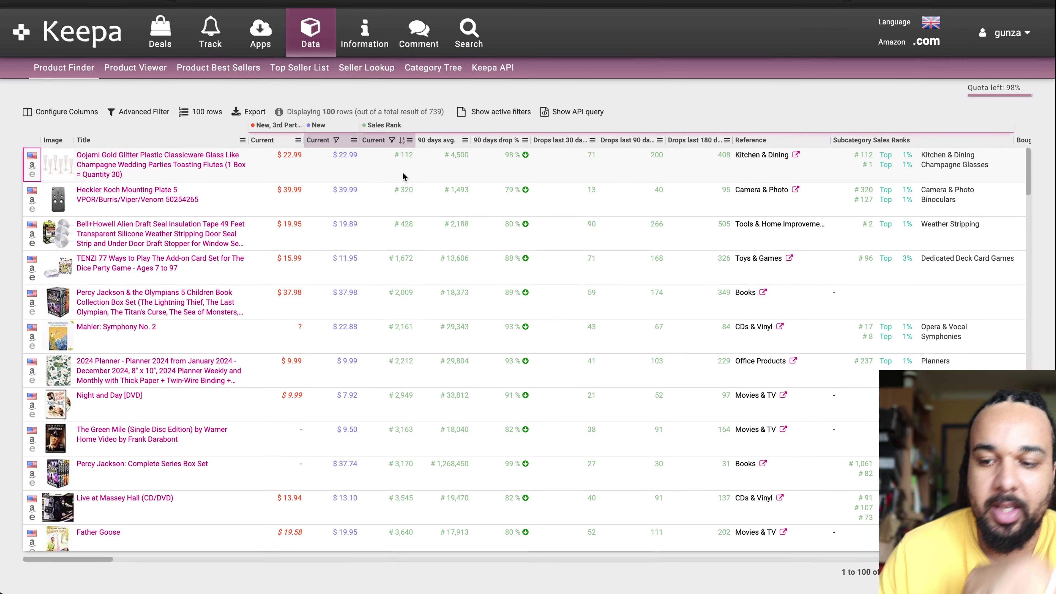
Step: In Advanced Filter, locate the Exclude sub categories field with a page search for 'exclude'
{"action": "left_click", "coordinate": [142, 112]}
{"action": "scroll", "coordinate": [363, 321], "scroll_direction": "down", "scroll_amount": 10}
{"action": "scroll", "coordinate": [363, 320], "scroll_direction": "up", "scroll_amount": 2}
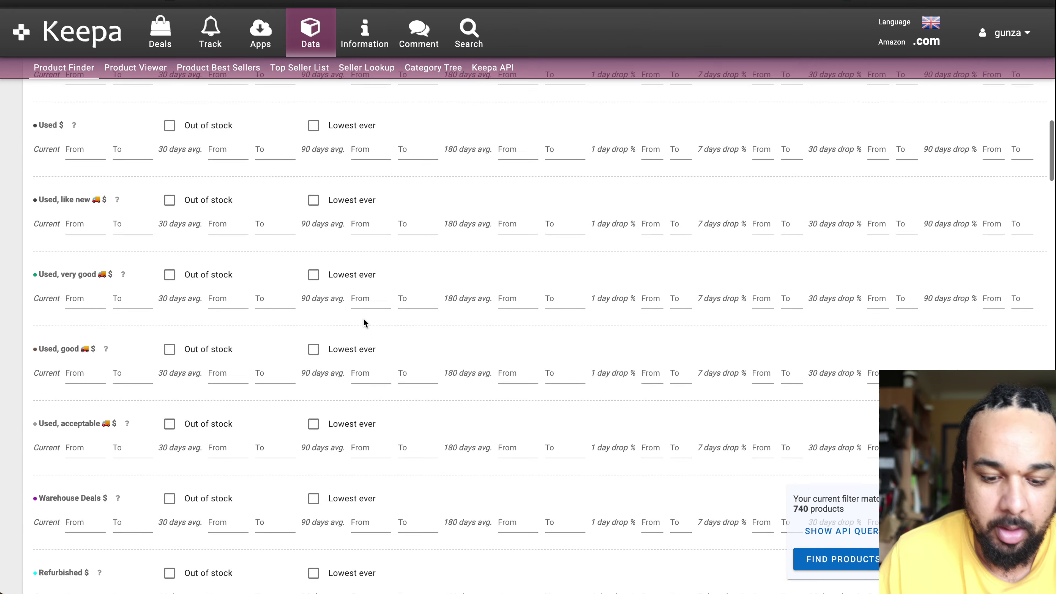
{"action": "scroll", "coordinate": [363, 322], "scroll_direction": "up", "scroll_amount": 1}
{"action": "key", "text": "ctrl+f"}
{"action": "type", "text": "exclu"}
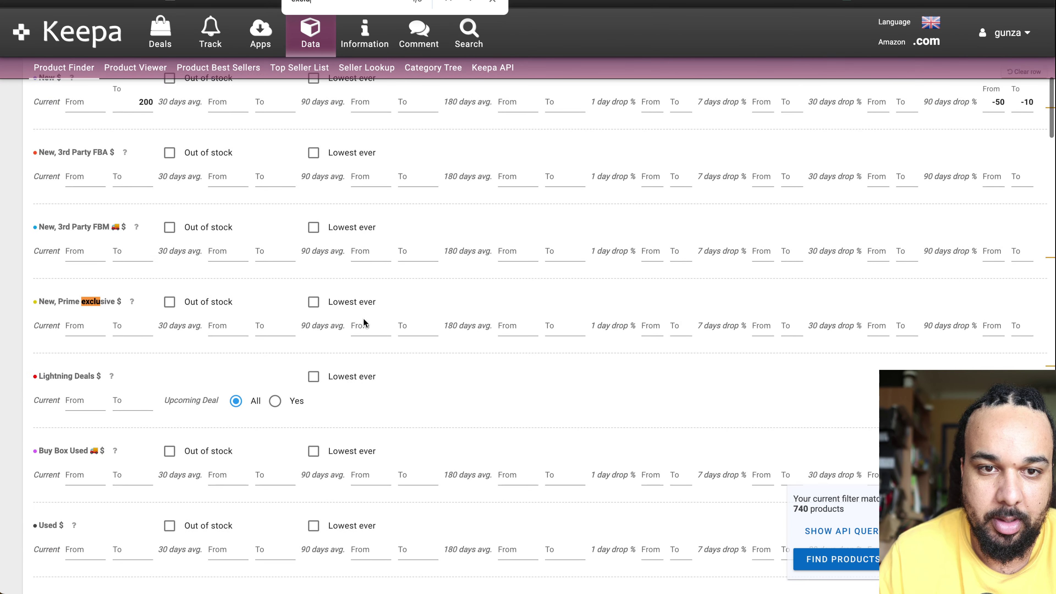
{"action": "type", "text": "de"}
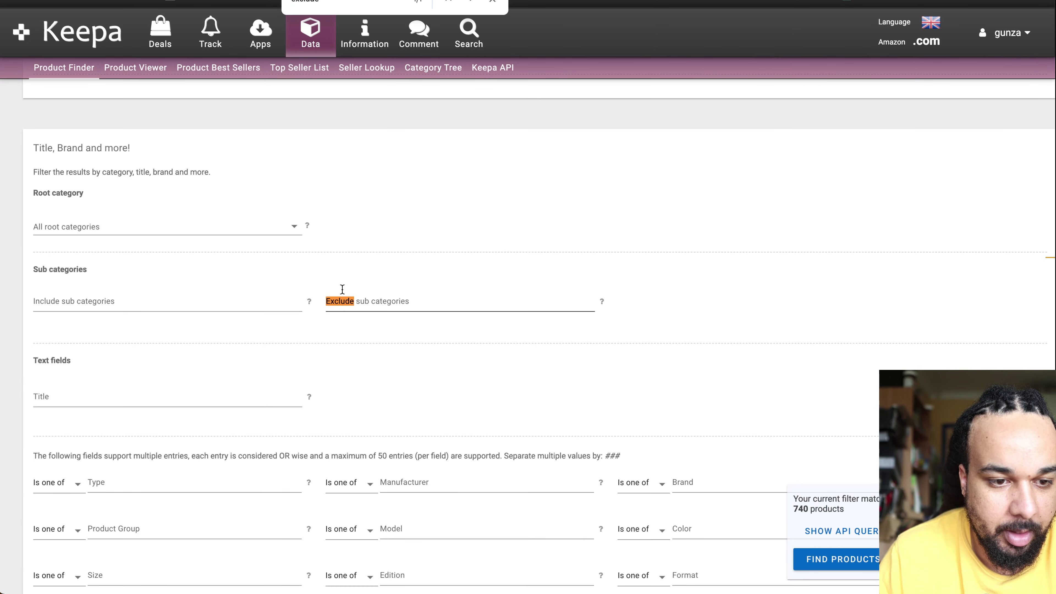
Step: Add Movies & TV to the excluded subcategories
{"action": "left_click", "coordinate": [373, 298]}
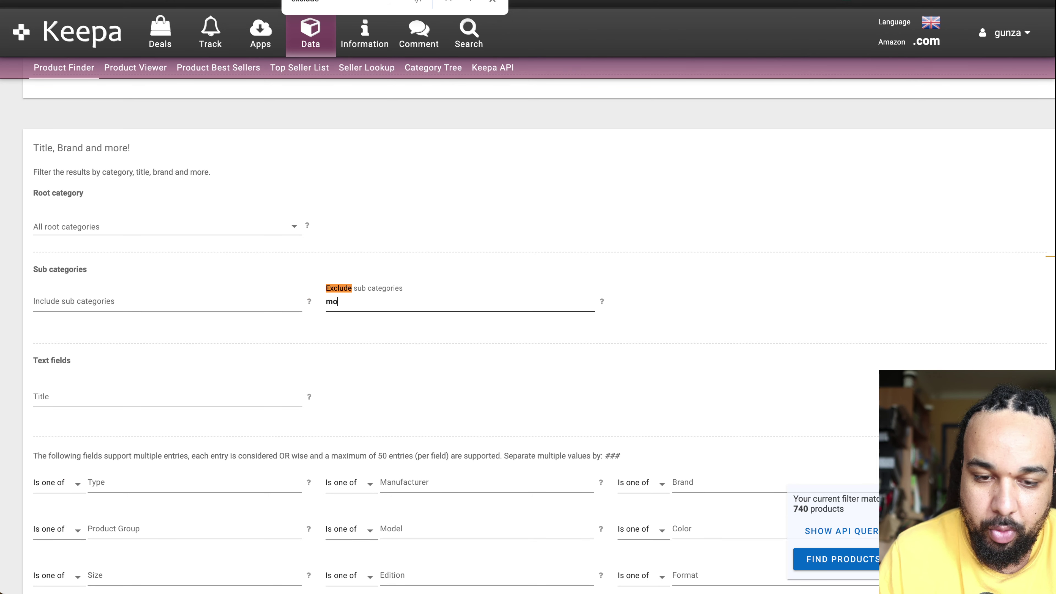
{"action": "type", "text": "movi"}
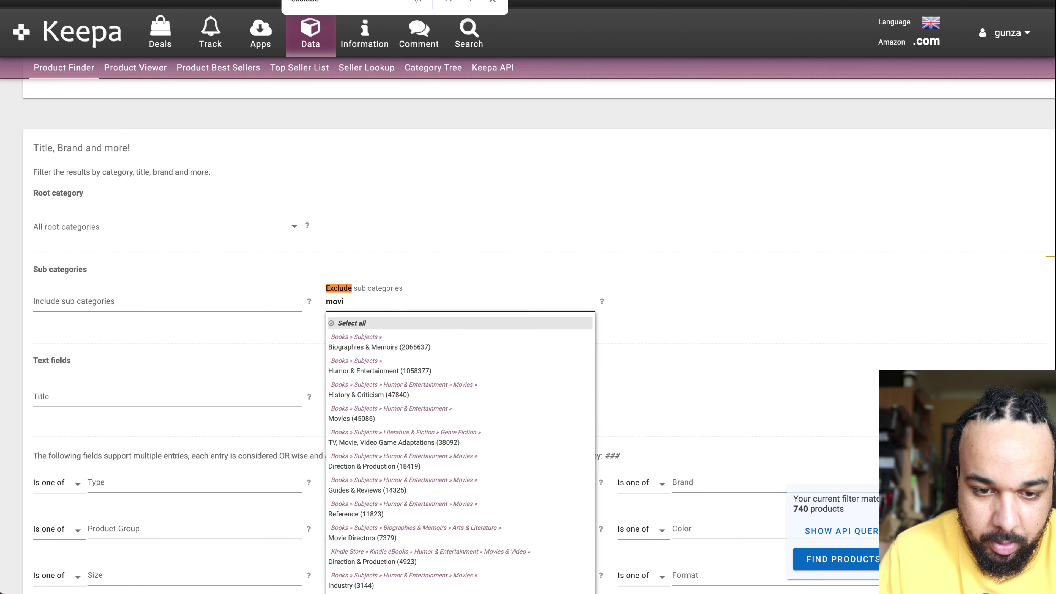
{"action": "type", "text": "es"}
{"action": "scroll", "coordinate": [471, 265], "scroll_direction": "down", "scroll_amount": 6}
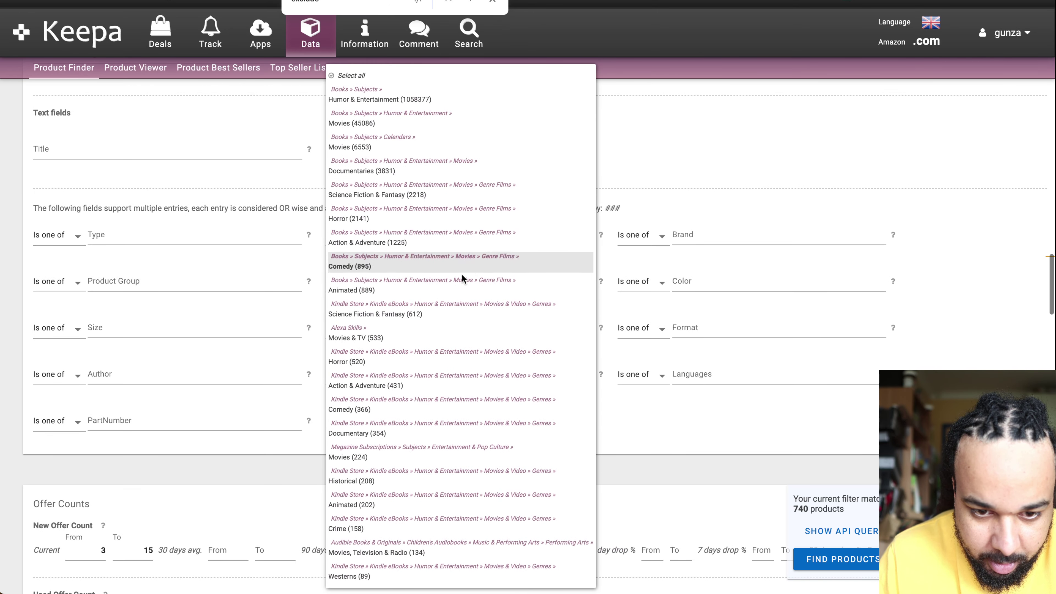
{"action": "left_click", "coordinate": [399, 336]}
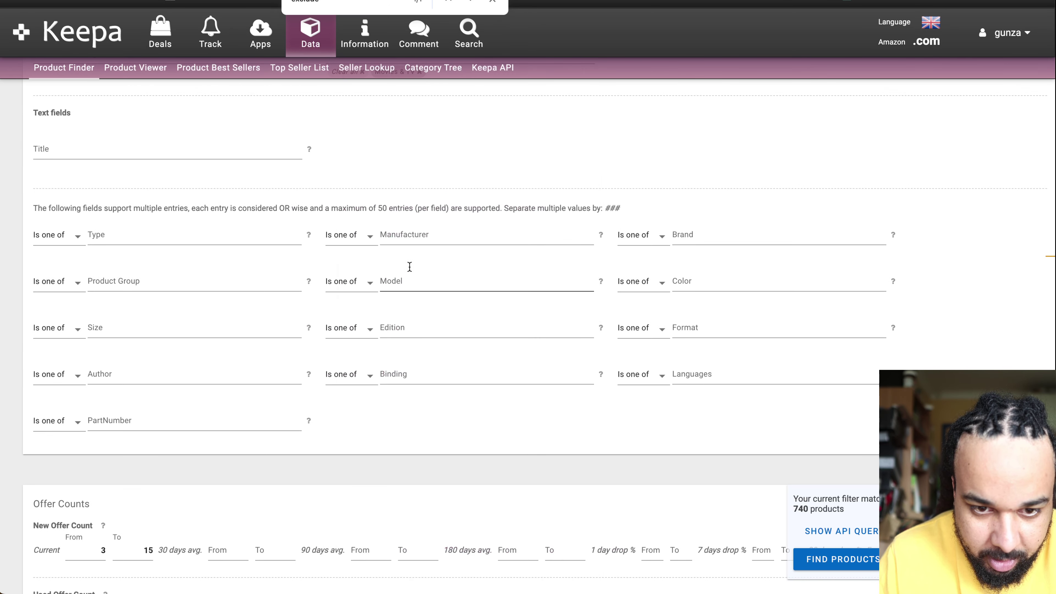
Step: Exclude every subcategory matching 'book' and 'movies' using Select all
{"action": "scroll", "coordinate": [396, 208], "scroll_direction": "up", "scroll_amount": 4}
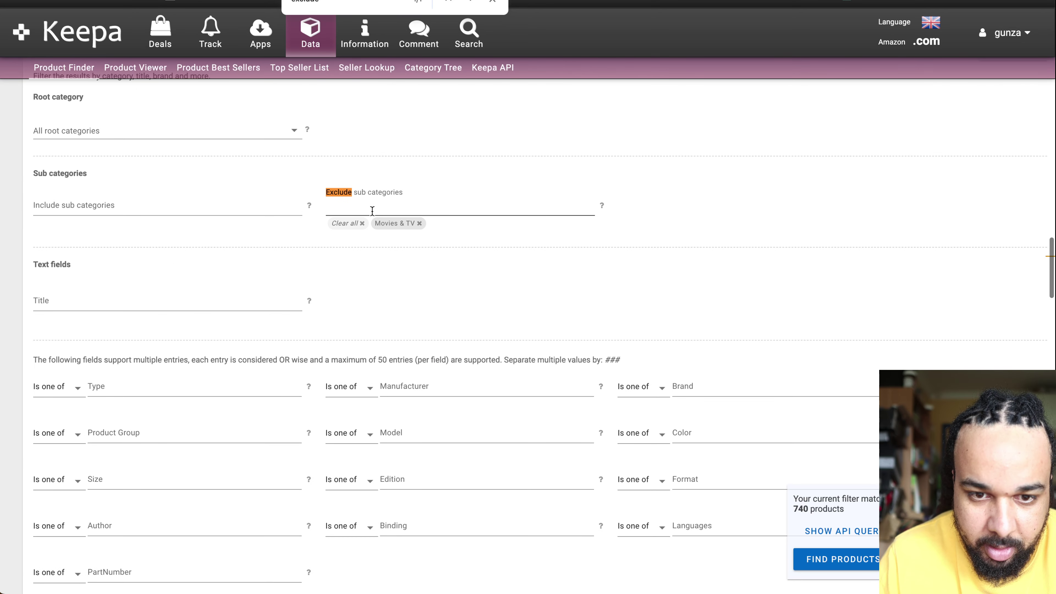
{"action": "type", "text": "book"}
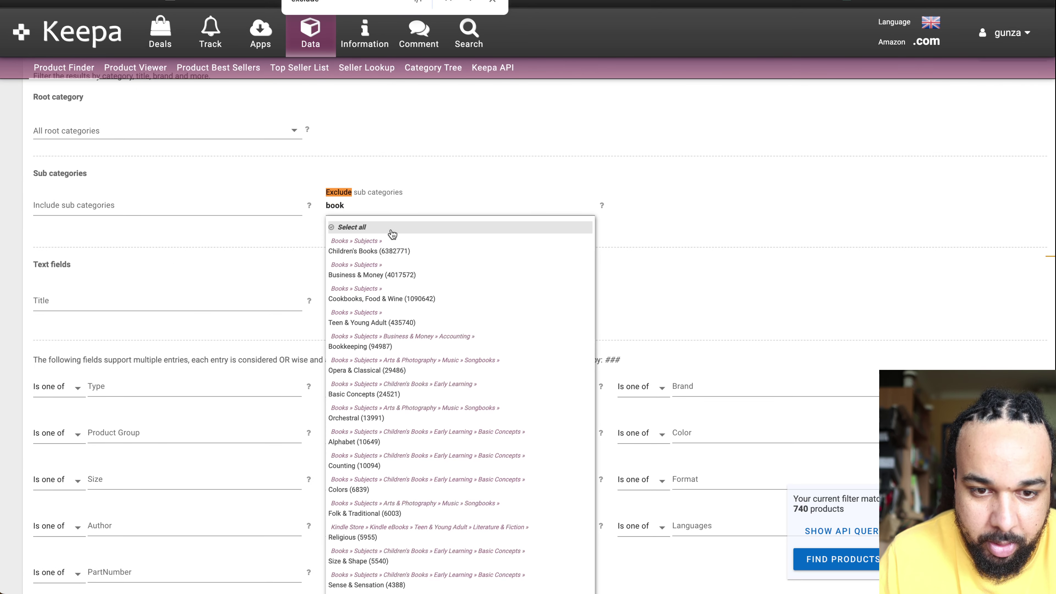
{"action": "left_click", "coordinate": [354, 227]}
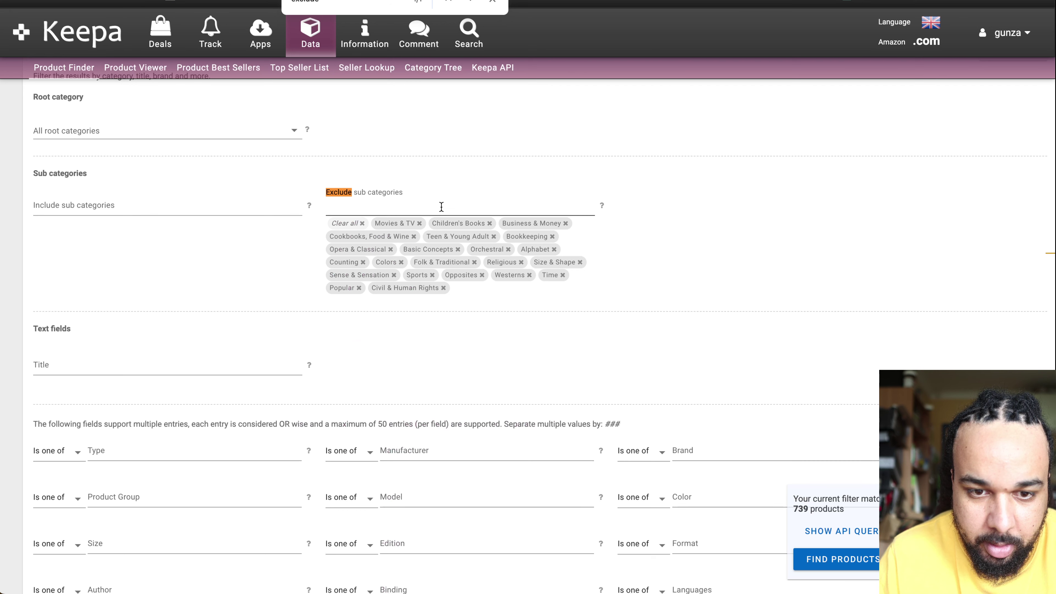
{"action": "type", "text": "movie"}
{"action": "type", "text": "s"}
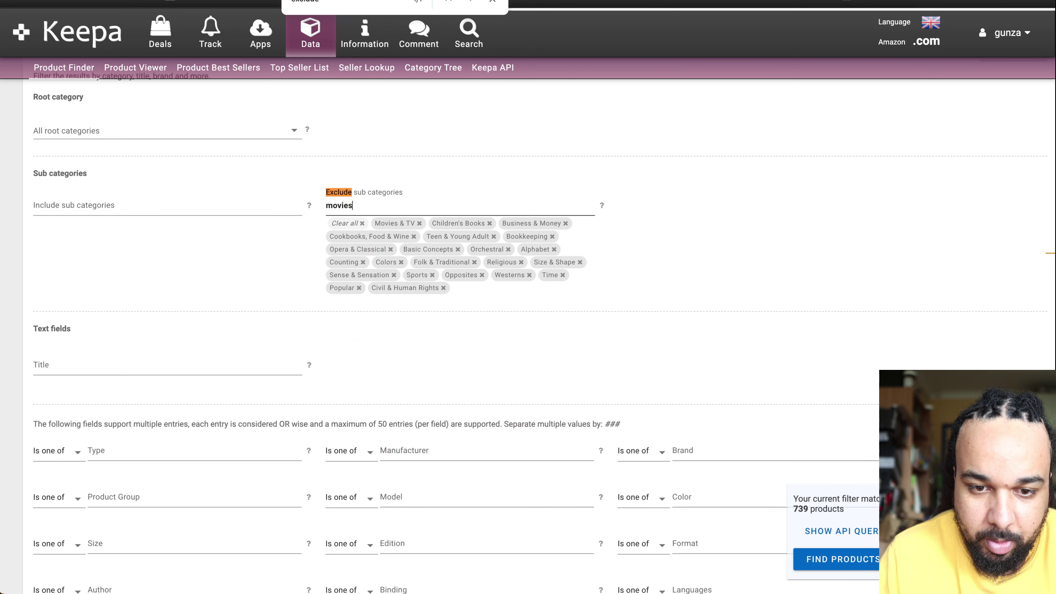
{"action": "left_click", "coordinate": [375, 228]}
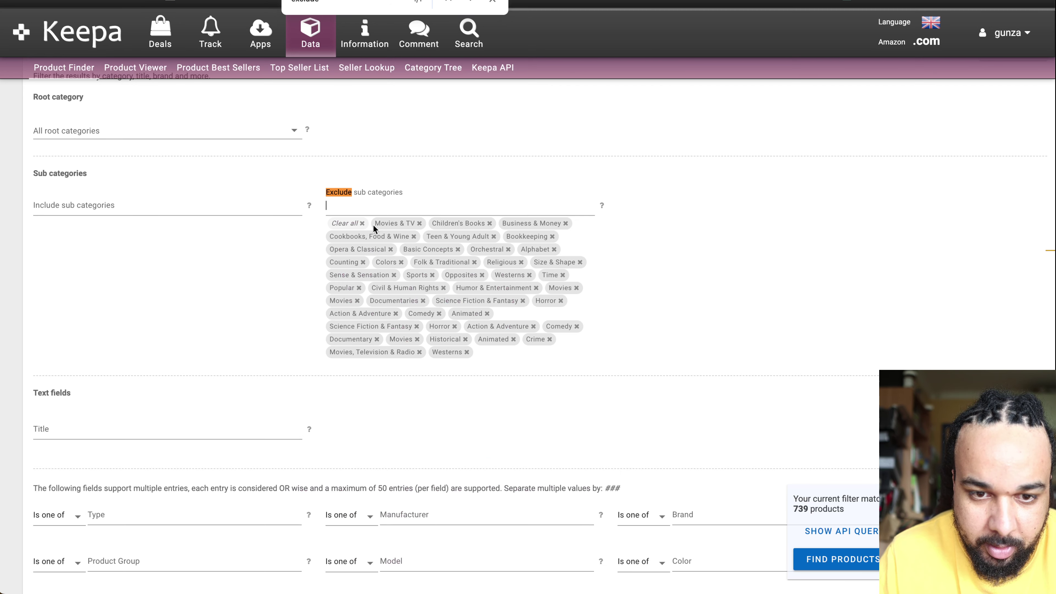
{"action": "left_click", "coordinate": [736, 306]}
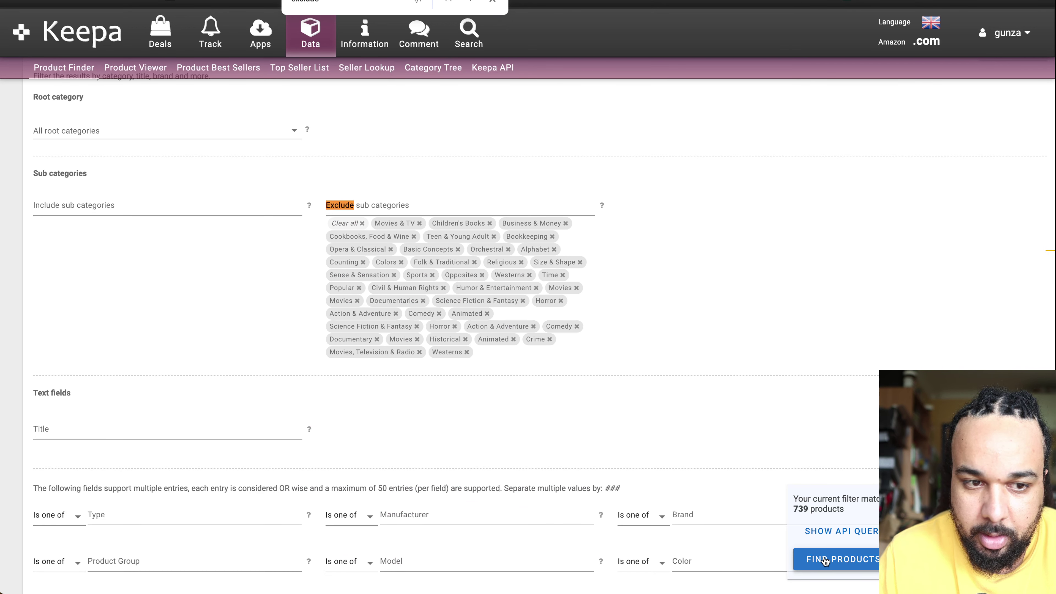
{"action": "scroll", "coordinate": [782, 360], "scroll_direction": "up", "scroll_amount": 5}
{"action": "scroll", "coordinate": [783, 360], "scroll_direction": "down", "scroll_amount": 3}
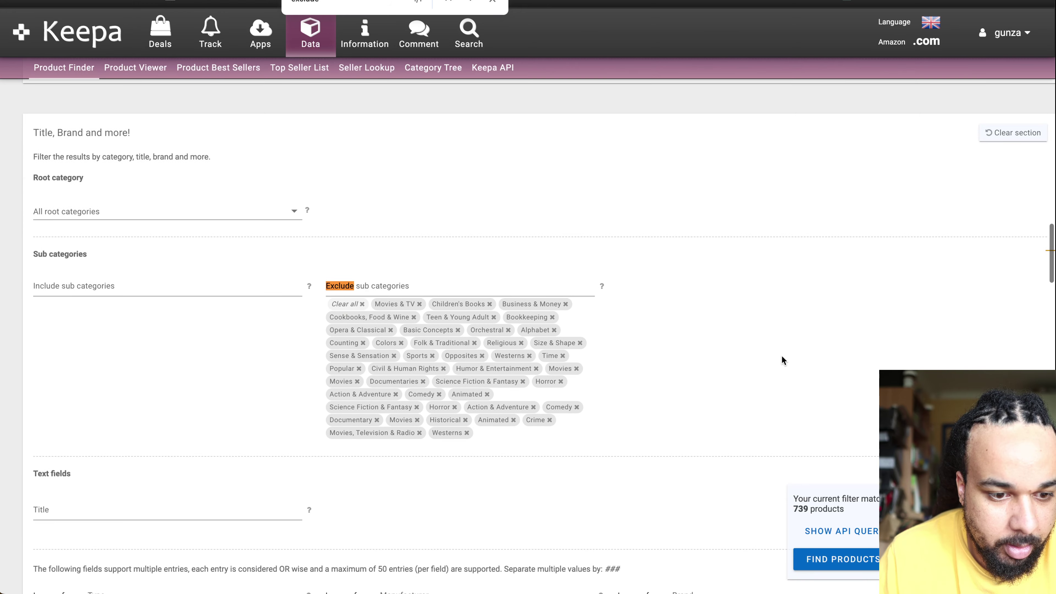
Step: Set the root category to Toys & Games, list the 3 results, and open TENZI on Amazon
{"action": "left_click", "coordinate": [261, 214]}
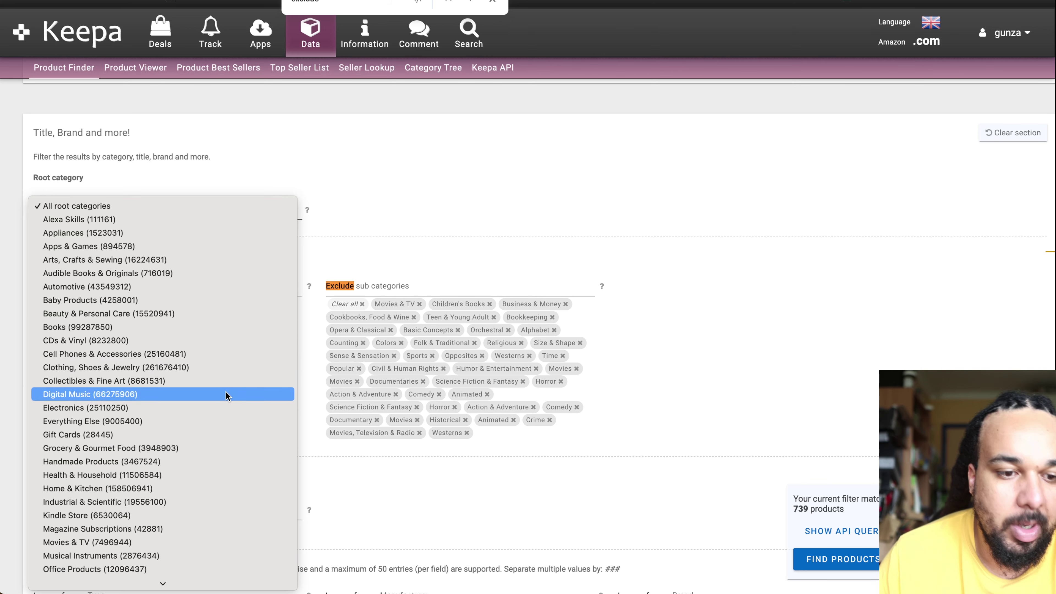
{"action": "scroll", "coordinate": [233, 416], "scroll_direction": "down", "scroll_amount": 4}
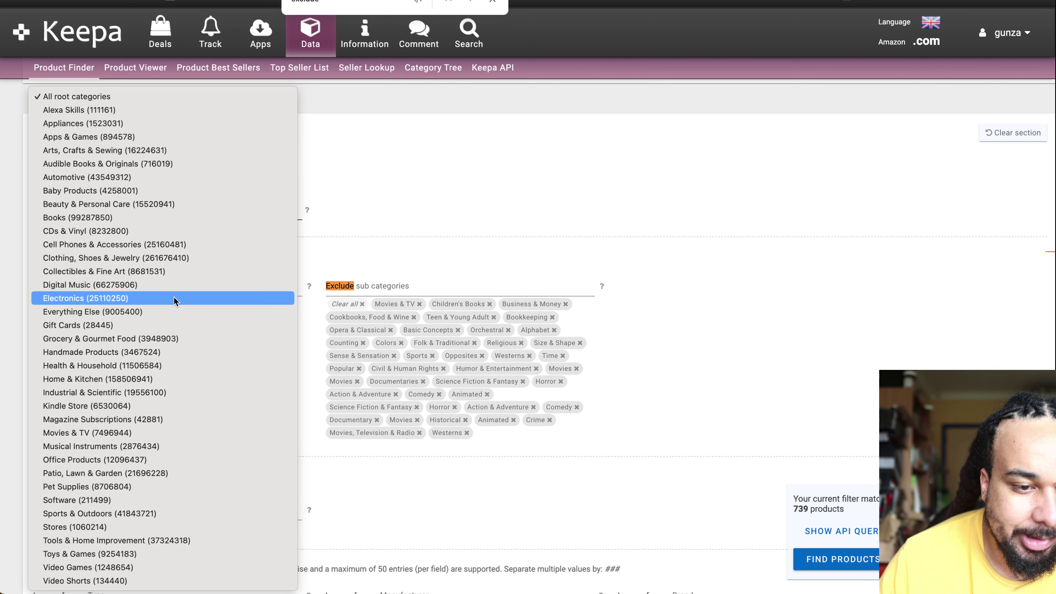
{"action": "left_click", "coordinate": [187, 258]}
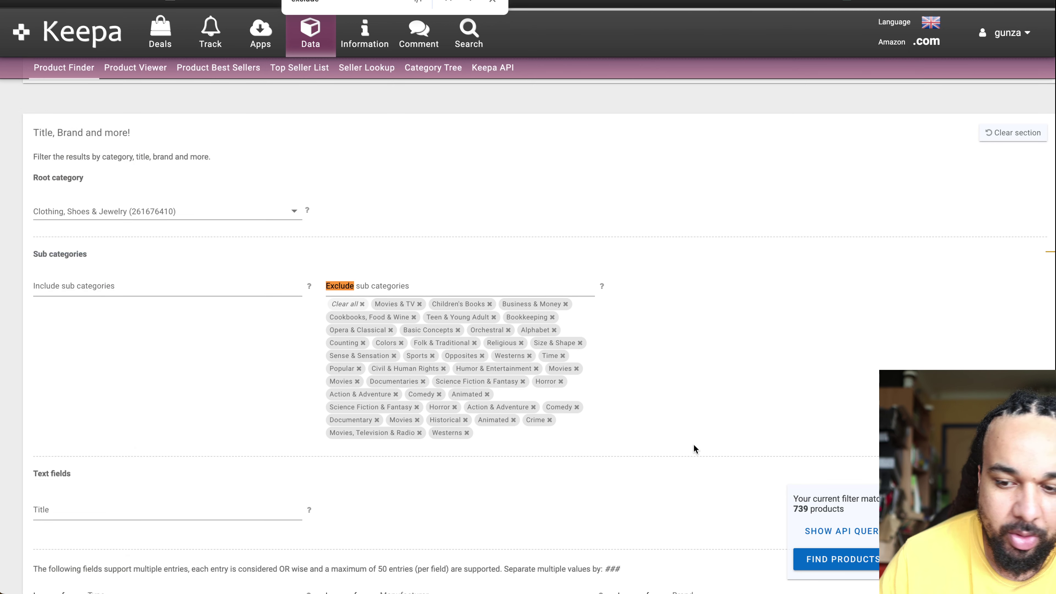
{"action": "left_click", "coordinate": [208, 210]}
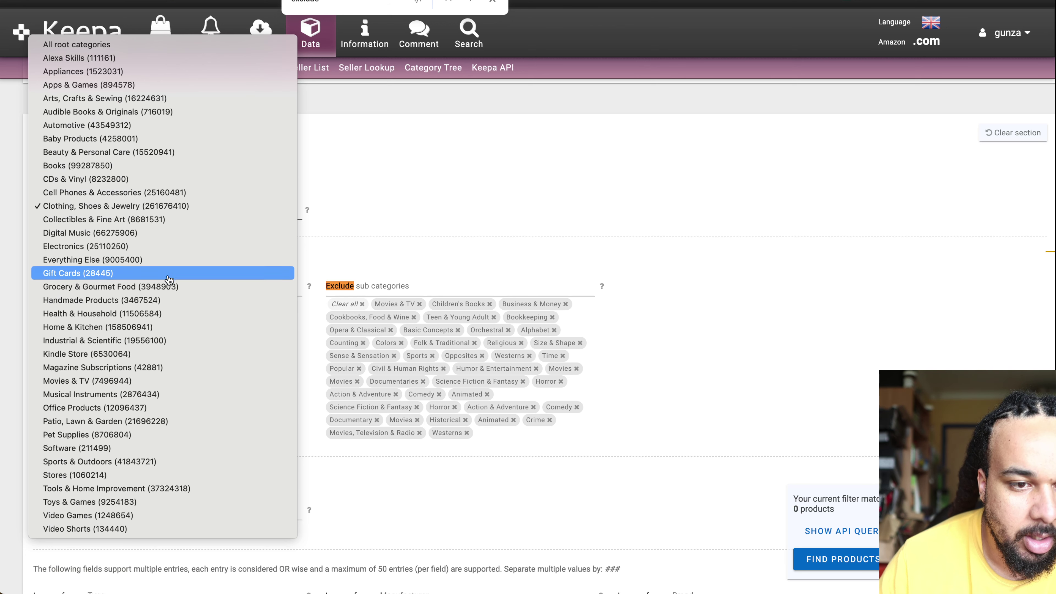
{"action": "left_click", "coordinate": [112, 503]}
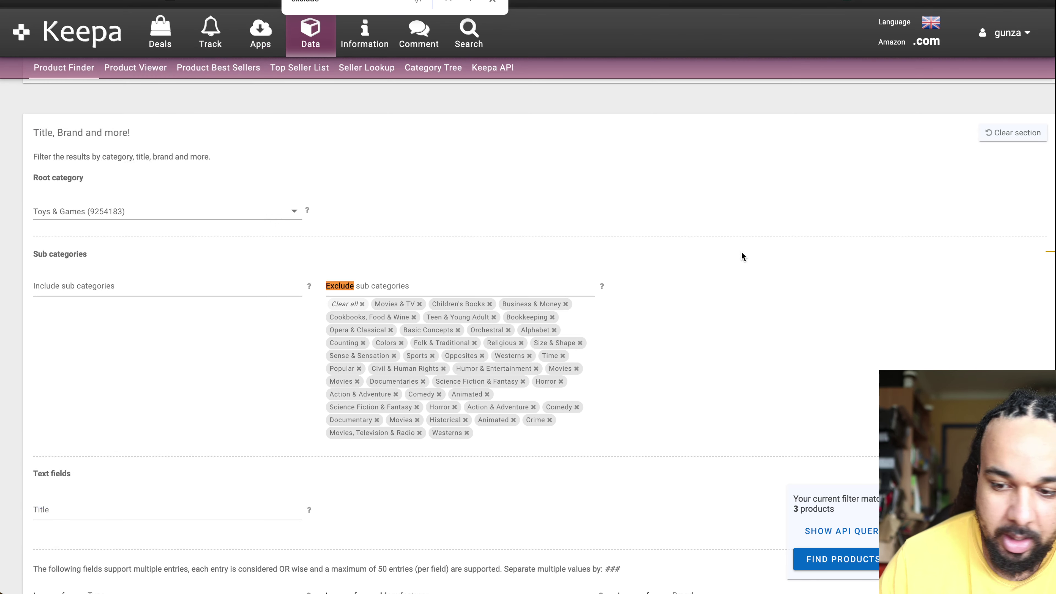
{"action": "left_click", "coordinate": [834, 552]}
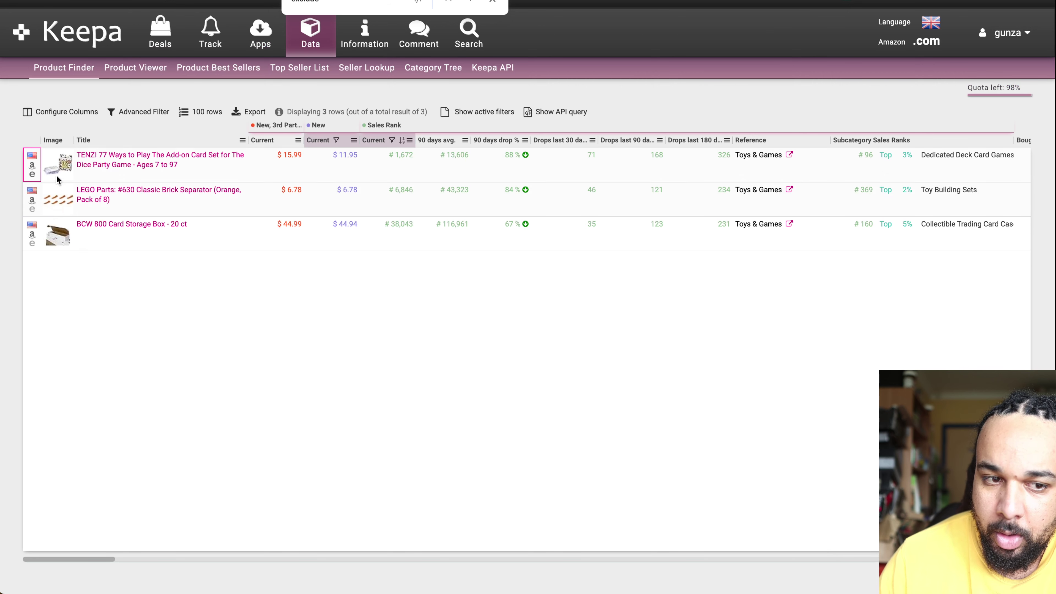
{"action": "left_click", "coordinate": [31, 167]}
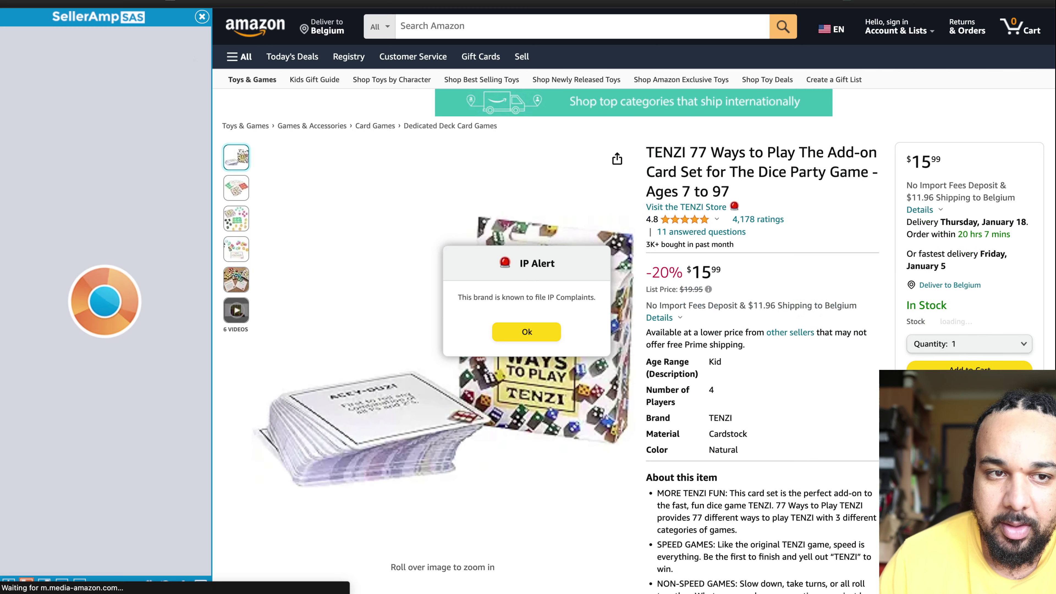
Step: Open the LEGO #630 Brick Separator on Amazon, set SellerAmp cost 2.00, and Google its title
{"action": "left_click", "coordinate": [167, 1]}
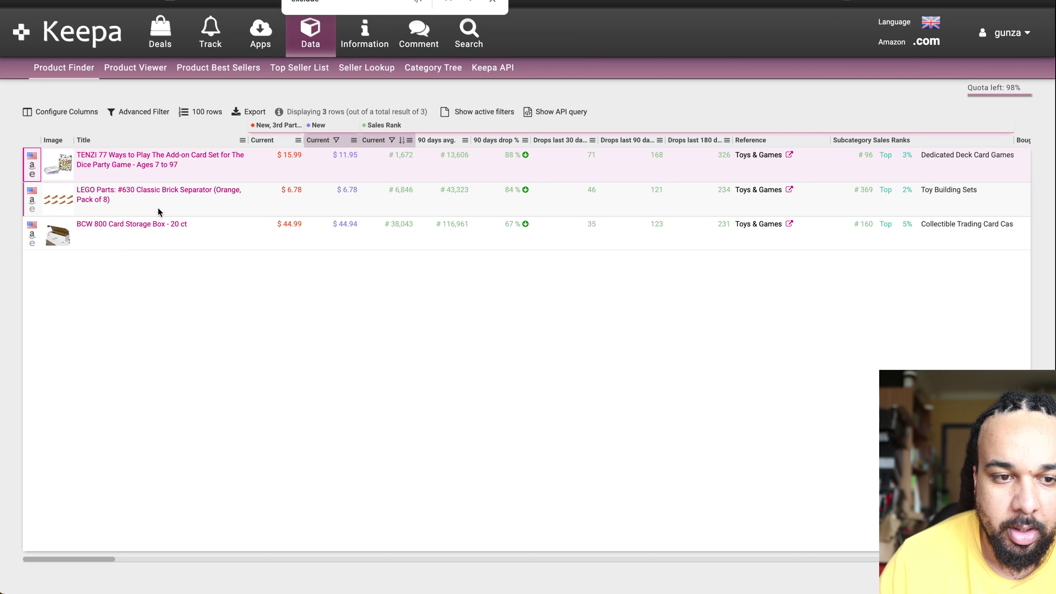
{"action": "left_click", "coordinate": [33, 202]}
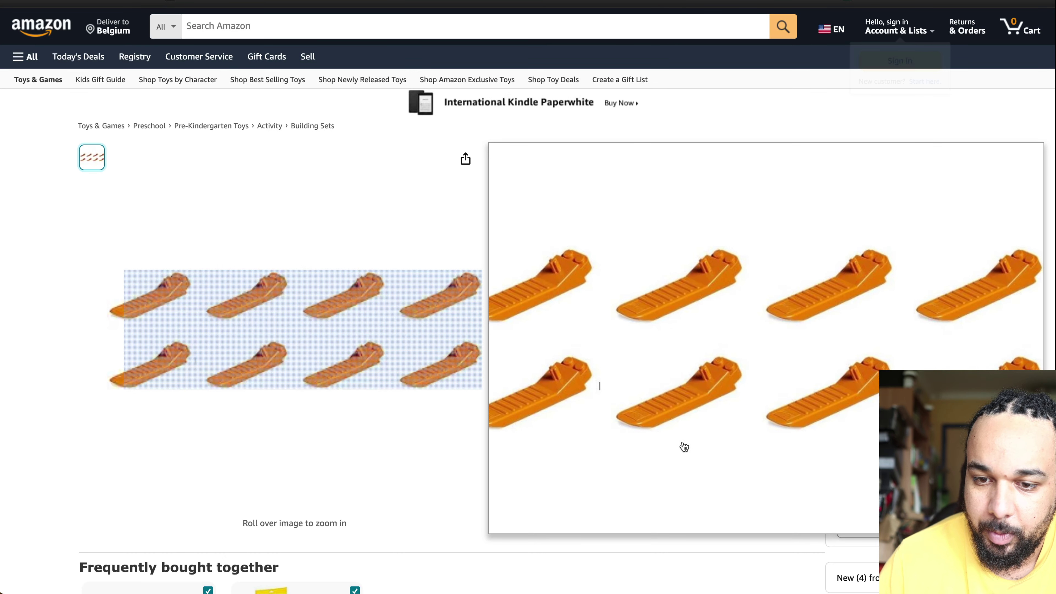
{"action": "scroll", "coordinate": [672, 430], "scroll_direction": "down", "scroll_amount": 10}
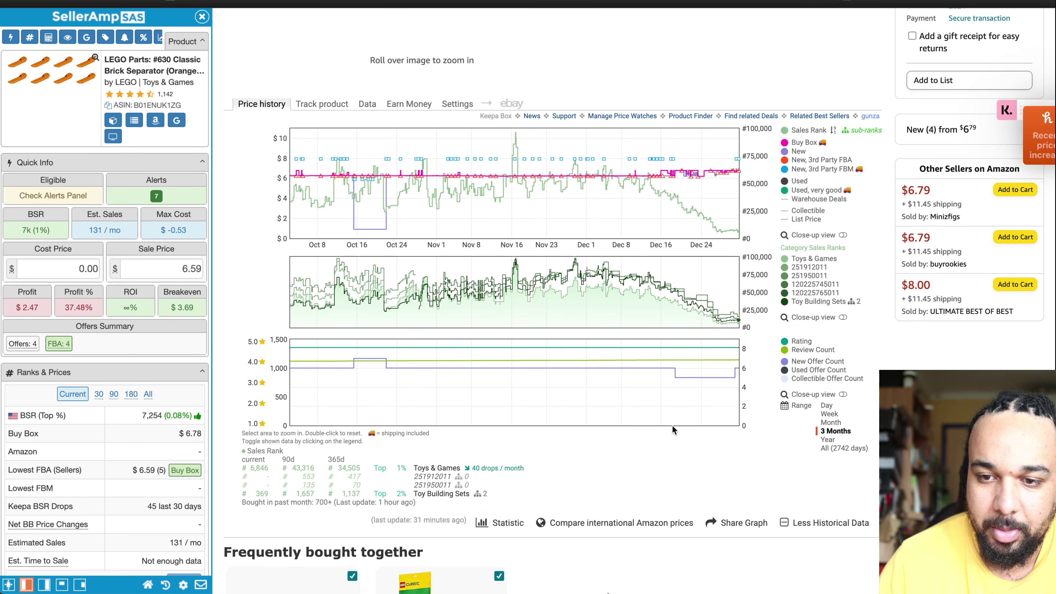
{"action": "left_click", "coordinate": [60, 269]}
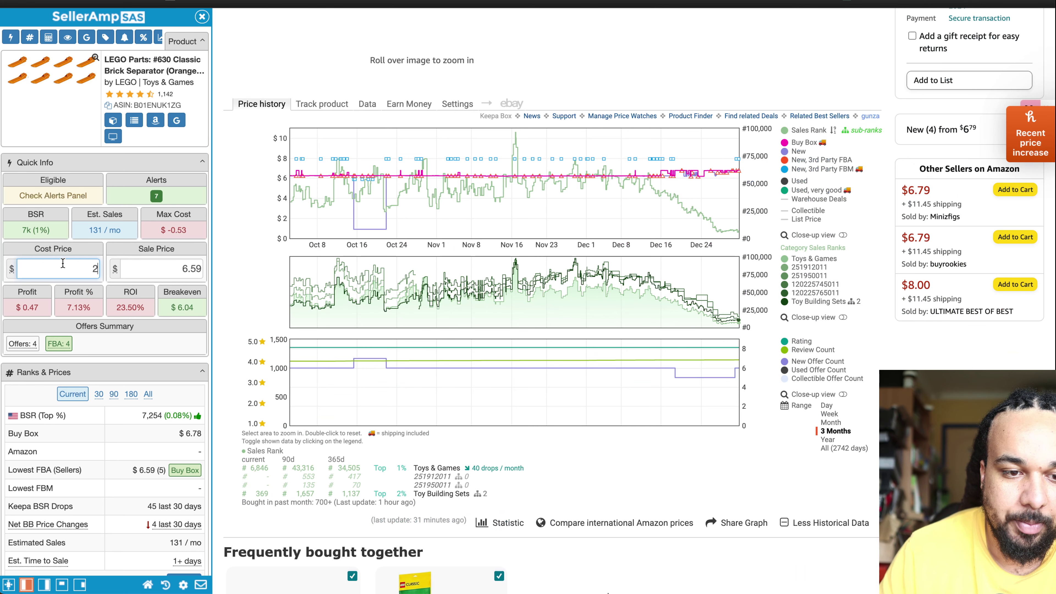
{"action": "left_click", "coordinate": [174, 124]}
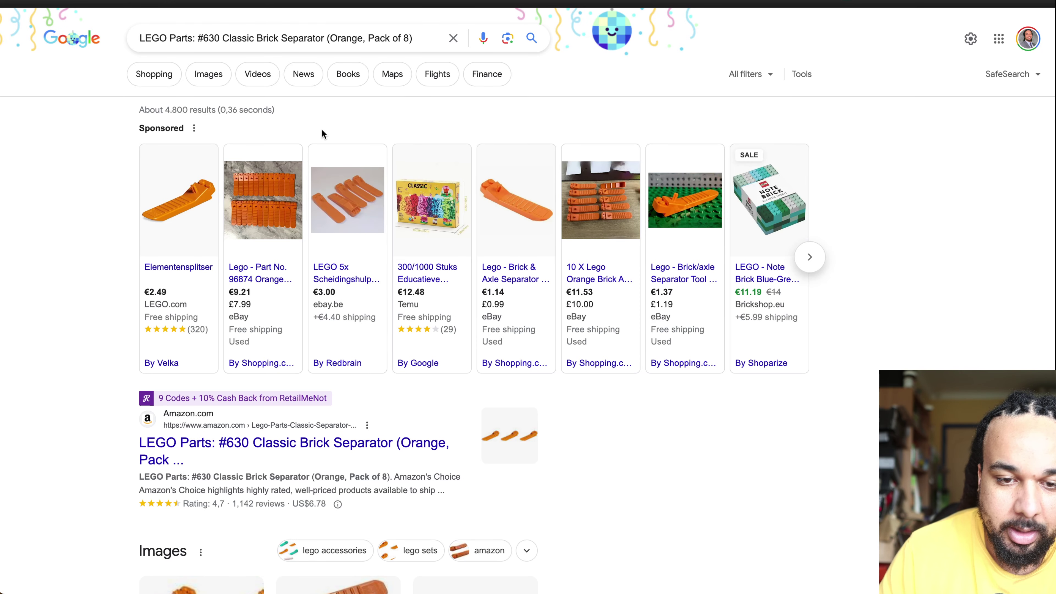
Step: Connect the VPN to United States and view the product's enlarged image
{"action": "key", "text": "super+w"}
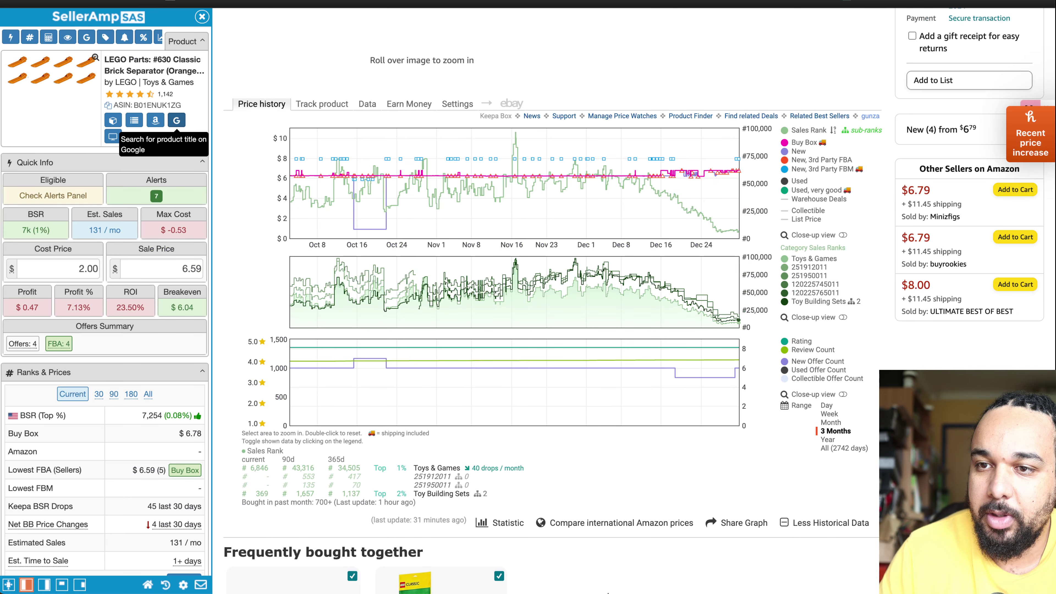
{"action": "left_click", "coordinate": [843, 1]}
{"action": "left_click", "coordinate": [825, 65]}
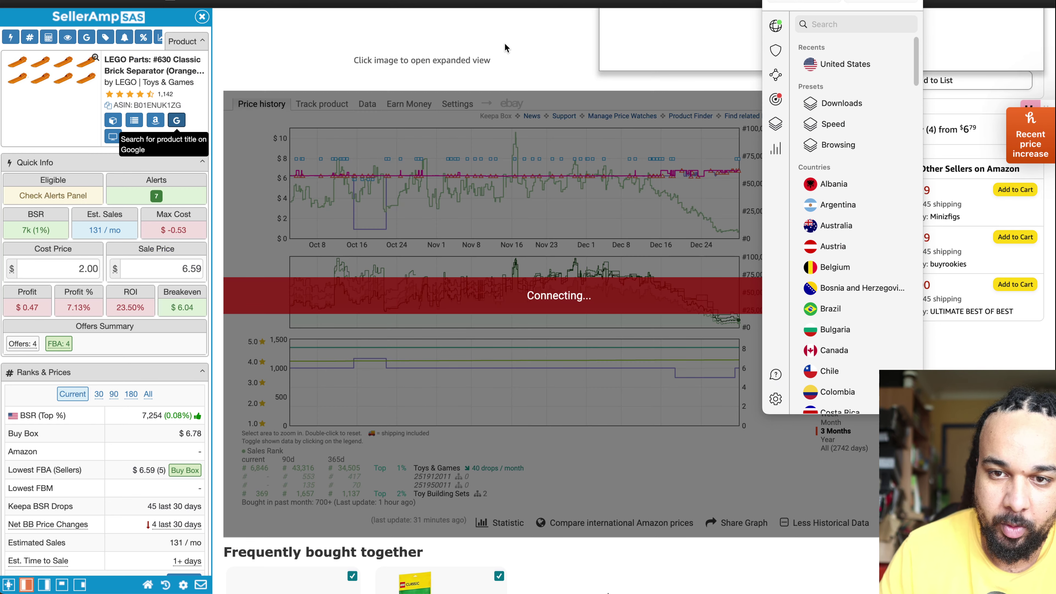
{"action": "left_click", "coordinate": [503, 41]}
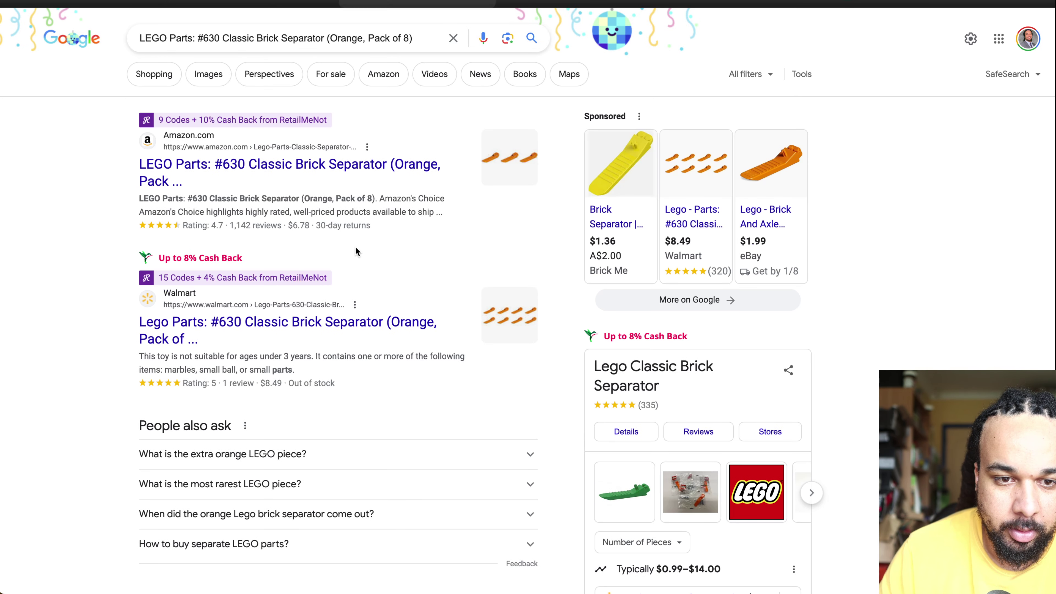
Step: Open LEGO's 'How to use the Brick Separator' guide from the Google results
{"action": "scroll", "coordinate": [368, 266], "scroll_direction": "down", "scroll_amount": 20}
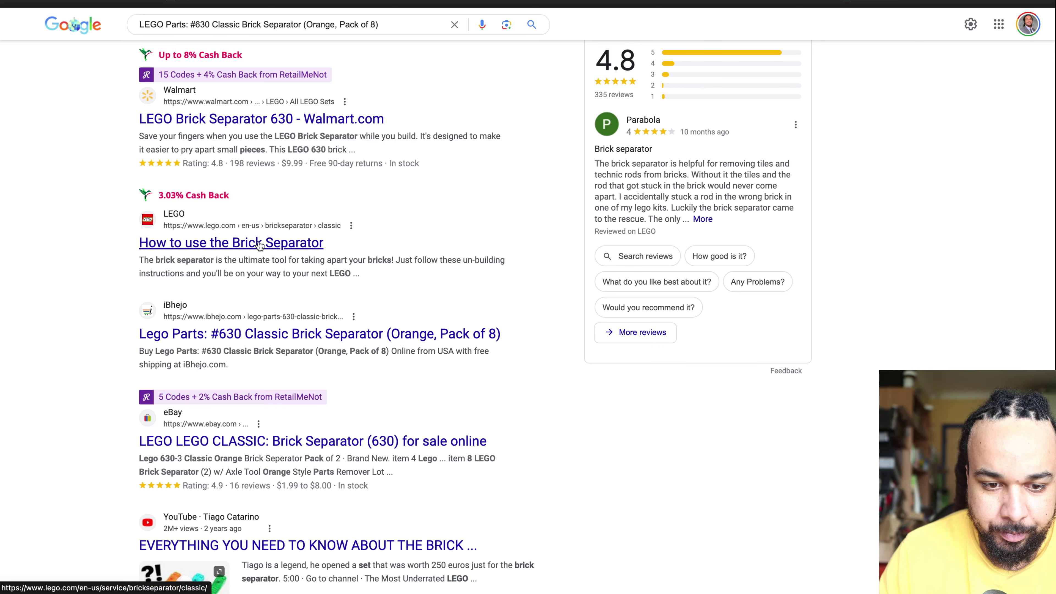
{"action": "left_click", "coordinate": [258, 244]}
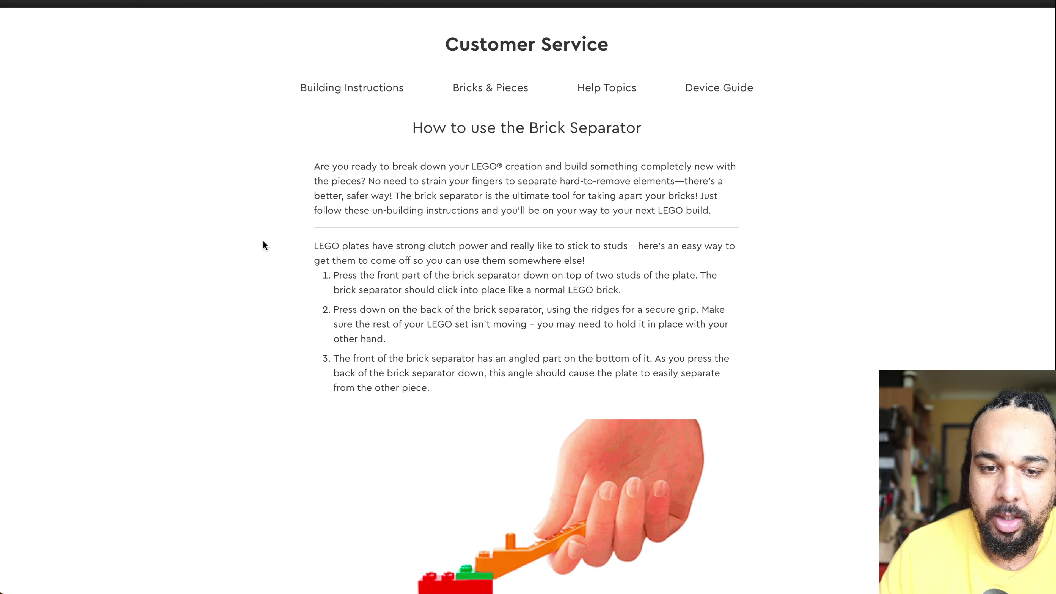
{"action": "scroll", "coordinate": [533, 432], "scroll_direction": "down", "scroll_amount": 8}
{"action": "scroll", "coordinate": [533, 431], "scroll_direction": "down", "scroll_amount": 10}
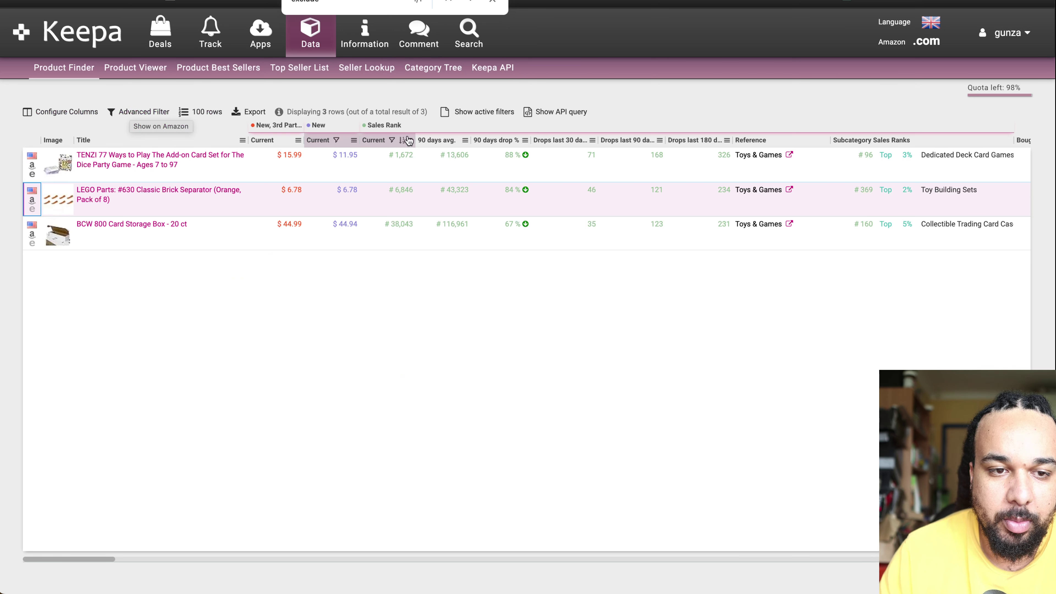
Step: Open the Product Finder filters and clear all excluded sub-categories
{"action": "left_click", "coordinate": [143, 112]}
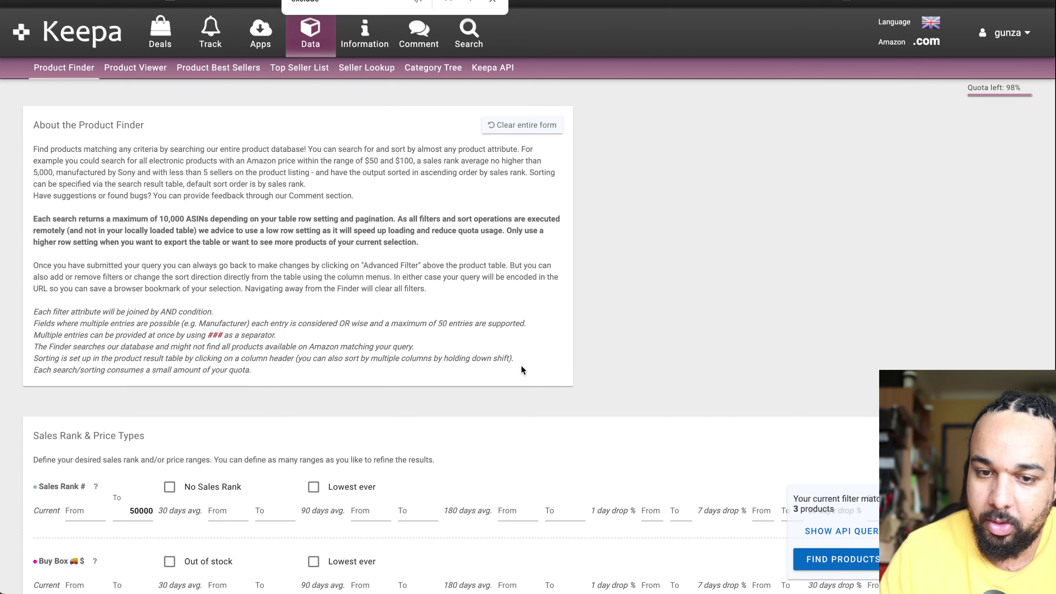
{"action": "scroll", "coordinate": [525, 374], "scroll_direction": "down", "scroll_amount": 5}
{"action": "scroll", "coordinate": [365, 413], "scroll_direction": "down", "scroll_amount": 12}
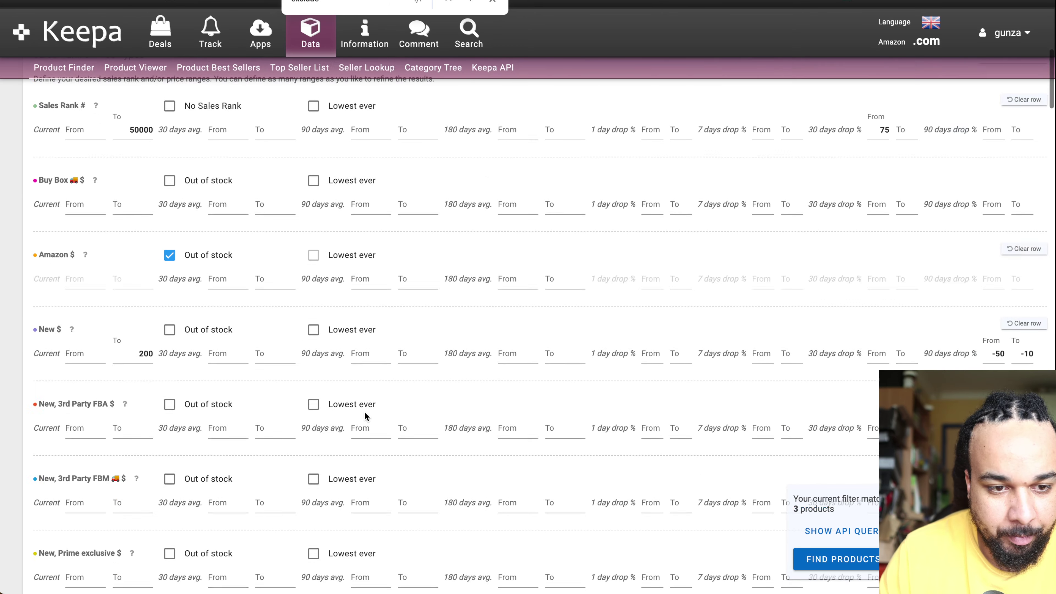
{"action": "scroll", "coordinate": [365, 411], "scroll_direction": "up", "scroll_amount": 15}
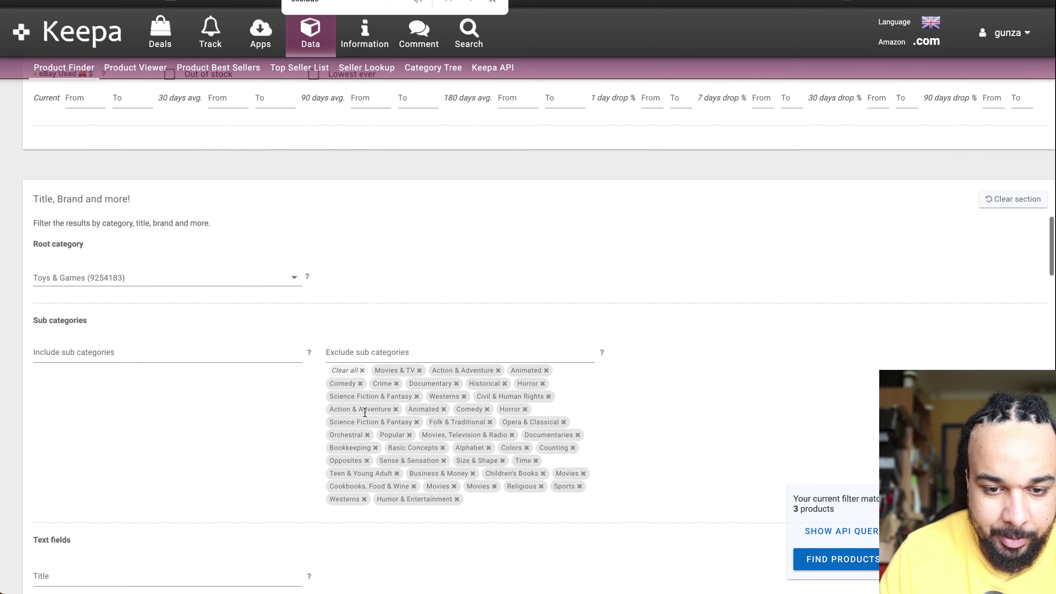
{"action": "scroll", "coordinate": [363, 413], "scroll_direction": "down", "scroll_amount": 2}
{"action": "scroll", "coordinate": [363, 413], "scroll_direction": "up", "scroll_amount": 3}
{"action": "left_click", "coordinate": [361, 278]}
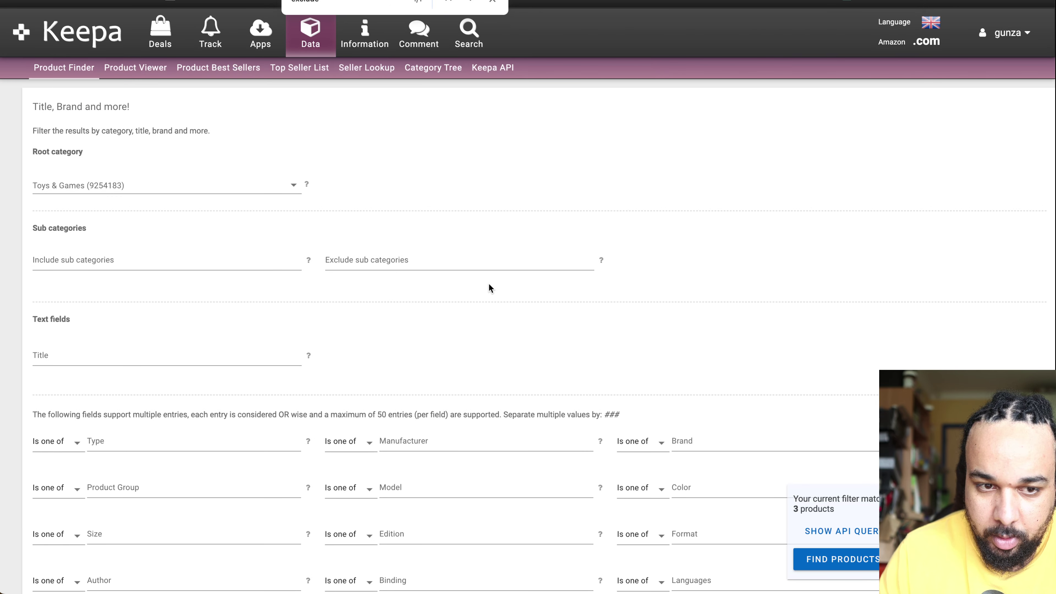
Step: Set the root category to All and the 30-day Sales Rank drop minimum to 15%
{"action": "left_click", "coordinate": [264, 187]}
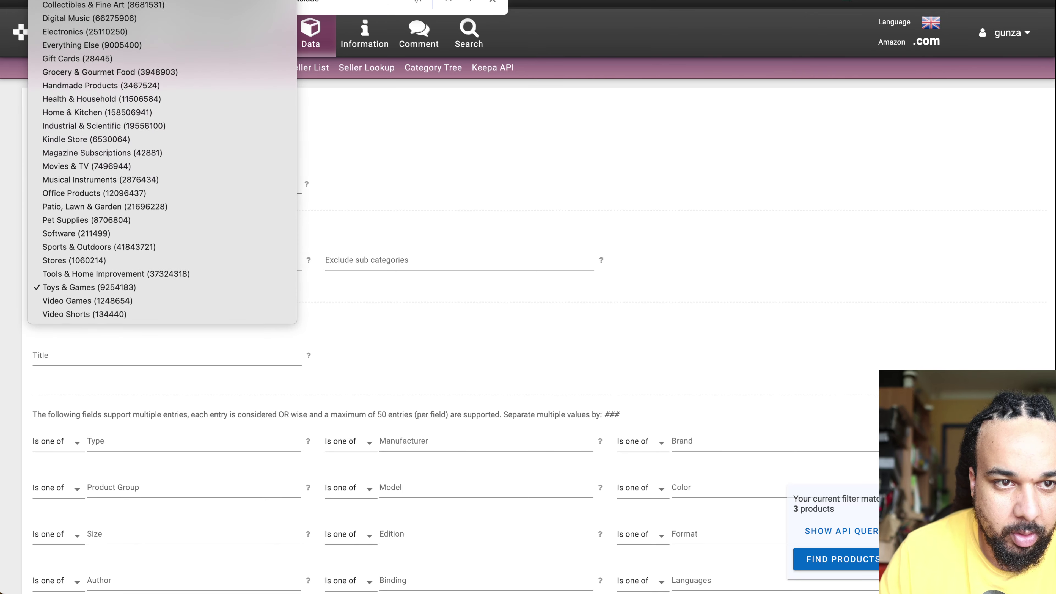
{"action": "left_click", "coordinate": [104, 6]}
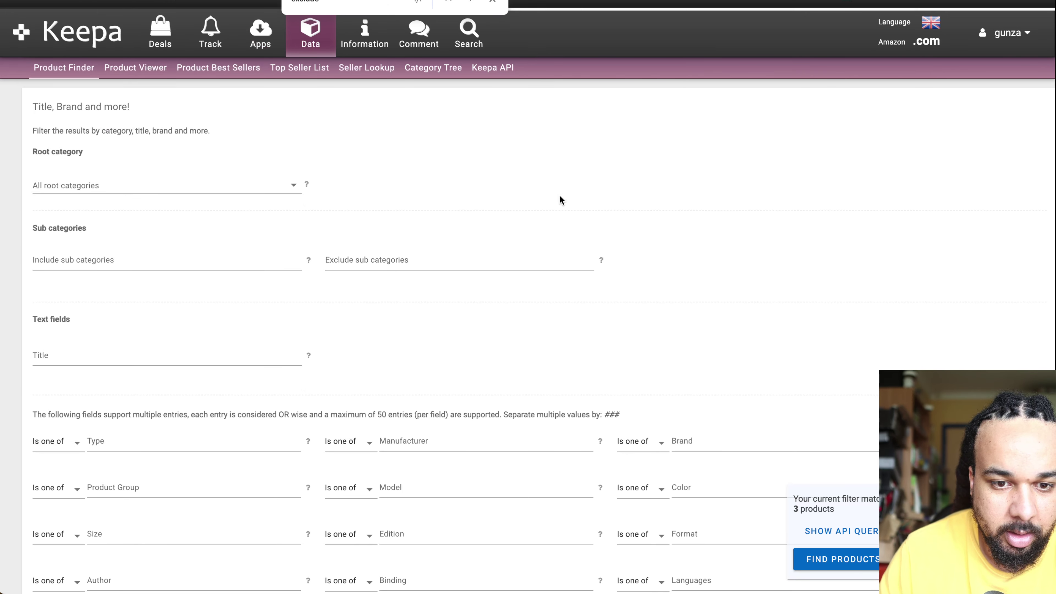
{"action": "scroll", "coordinate": [873, 268], "scroll_direction": "down", "scroll_amount": 15}
{"action": "scroll", "coordinate": [873, 268], "scroll_direction": "up", "scroll_amount": 15}
{"action": "scroll", "coordinate": [873, 267], "scroll_direction": "down", "scroll_amount": 5}
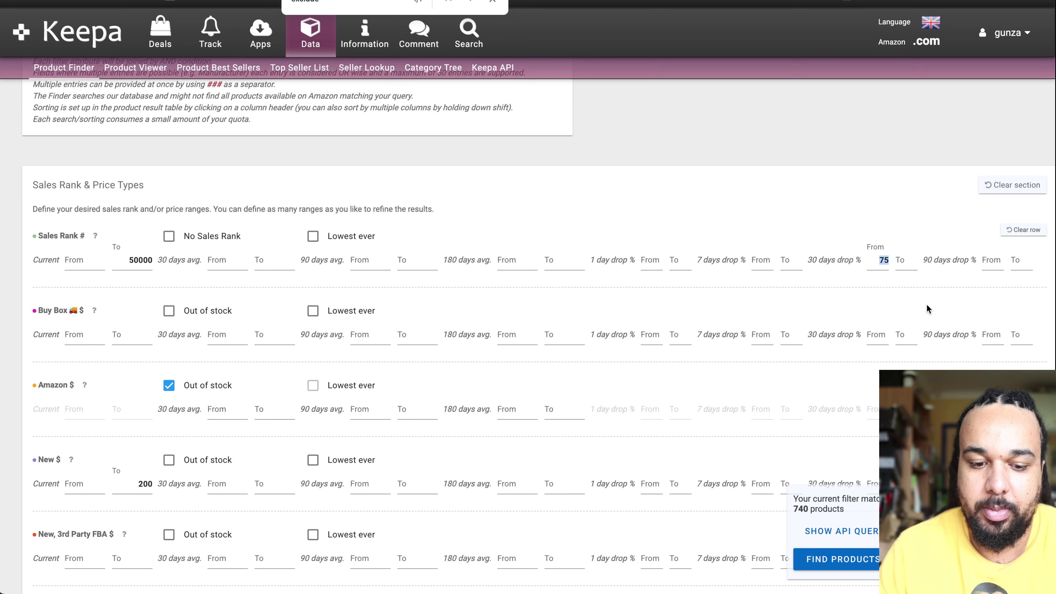
{"action": "type", "text": "20"}
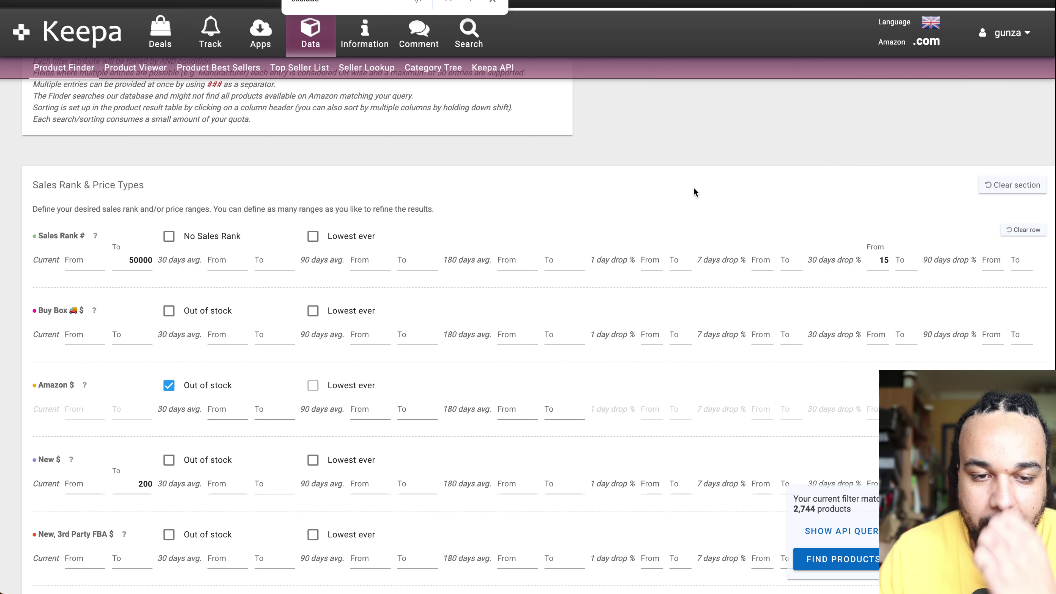
Step: Set the New price minimum to $25 under the $200 cap, narrowing results to 525 products
{"action": "scroll", "coordinate": [683, 218], "scroll_direction": "down", "scroll_amount": 3}
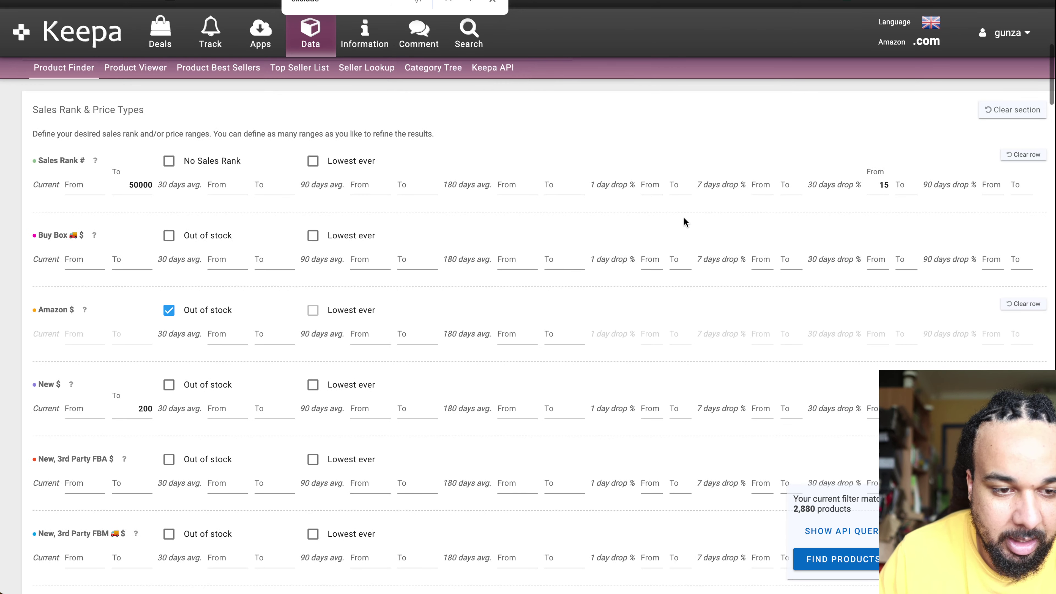
{"action": "scroll", "coordinate": [684, 220], "scroll_direction": "down", "scroll_amount": 5}
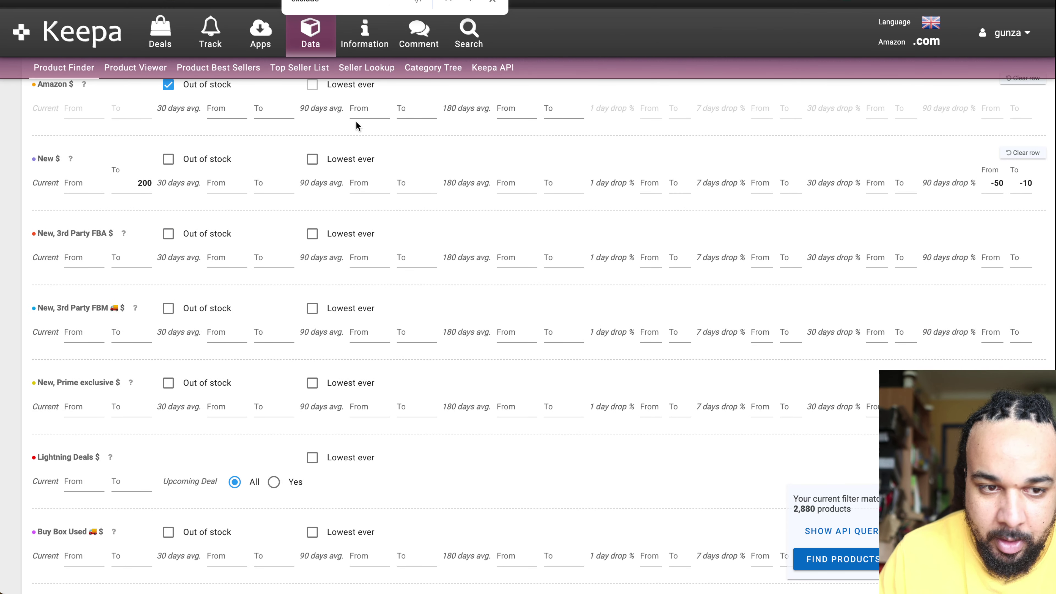
{"action": "left_click", "coordinate": [84, 187]}
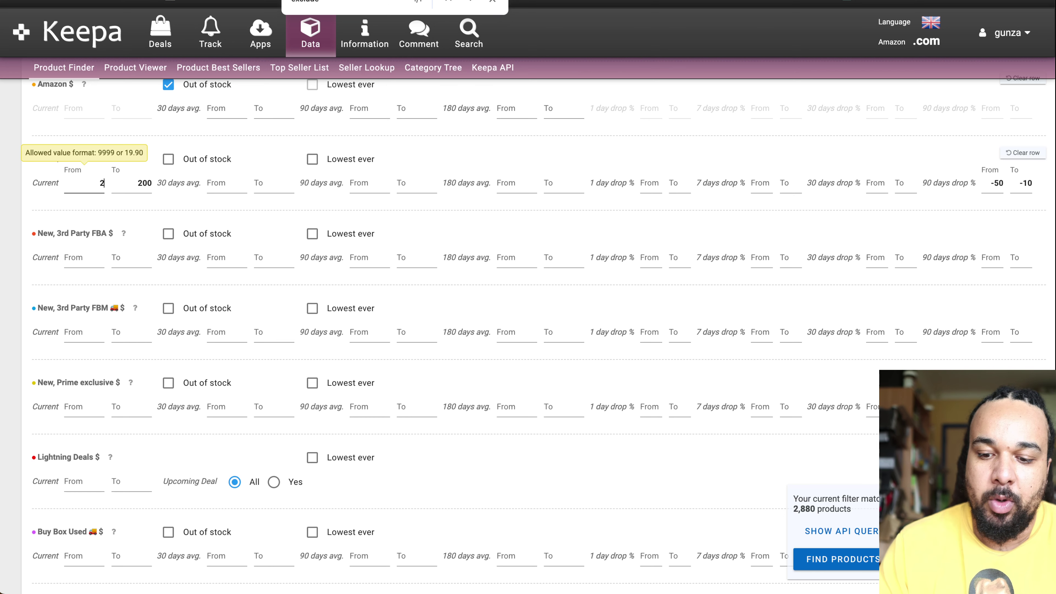
{"action": "left_click", "coordinate": [351, 159]}
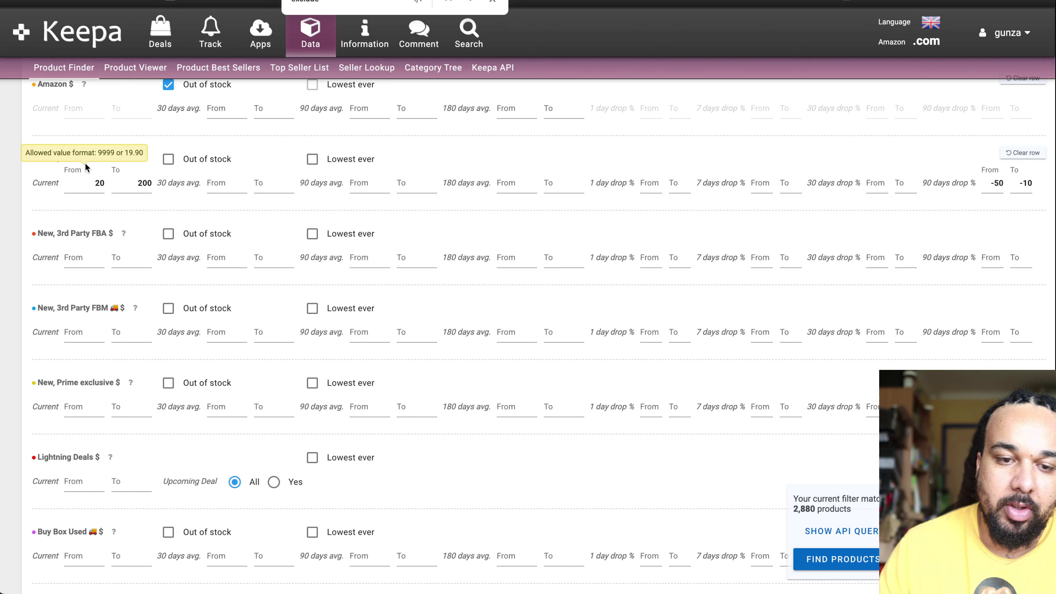
{"action": "left_click", "coordinate": [19, 158]}
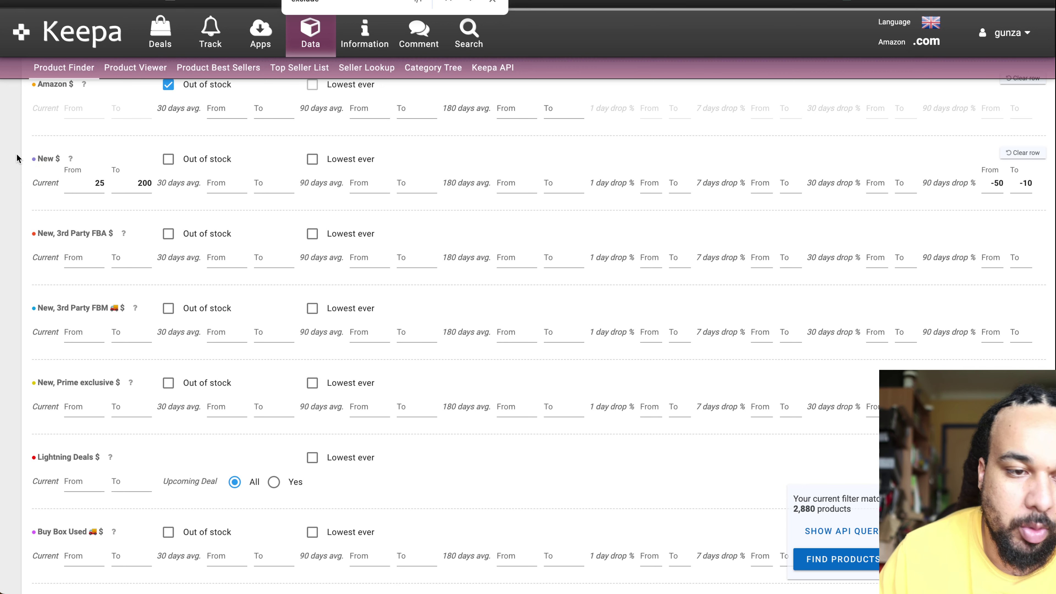
{"action": "scroll", "coordinate": [202, 228], "scroll_direction": "up", "scroll_amount": 6}
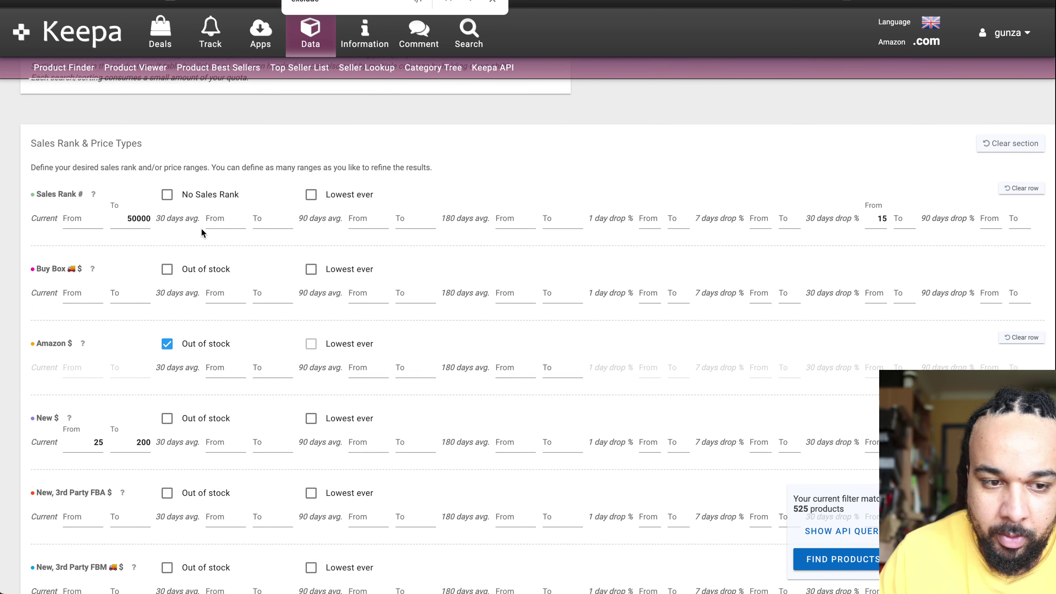
{"action": "scroll", "coordinate": [201, 232], "scroll_direction": "down", "scroll_amount": 15}
{"action": "scroll", "coordinate": [201, 228], "scroll_direction": "down", "scroll_amount": 20}
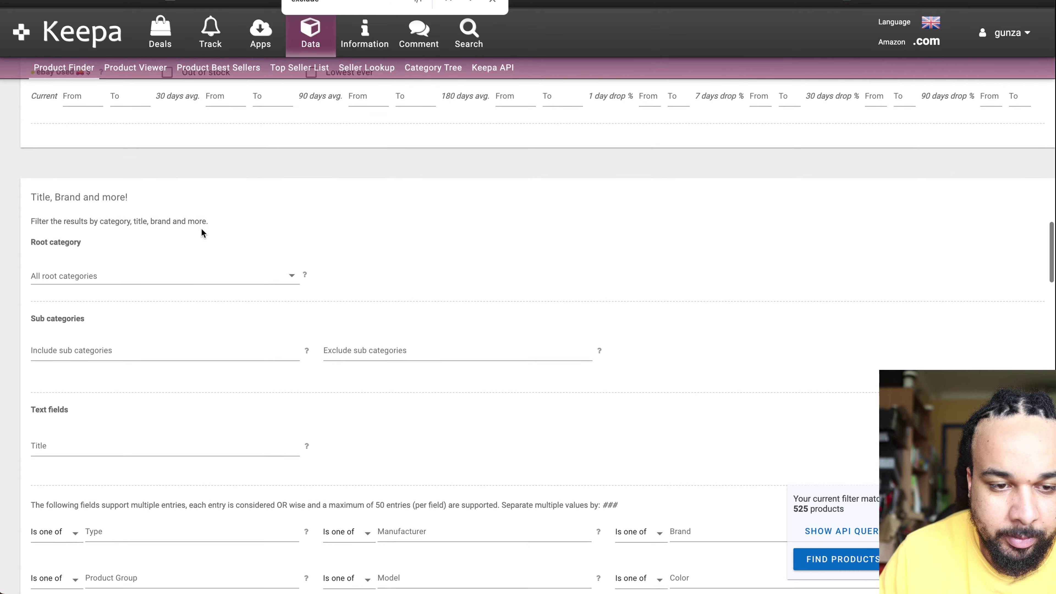
{"action": "scroll", "coordinate": [201, 228], "scroll_direction": "down", "scroll_amount": 8}
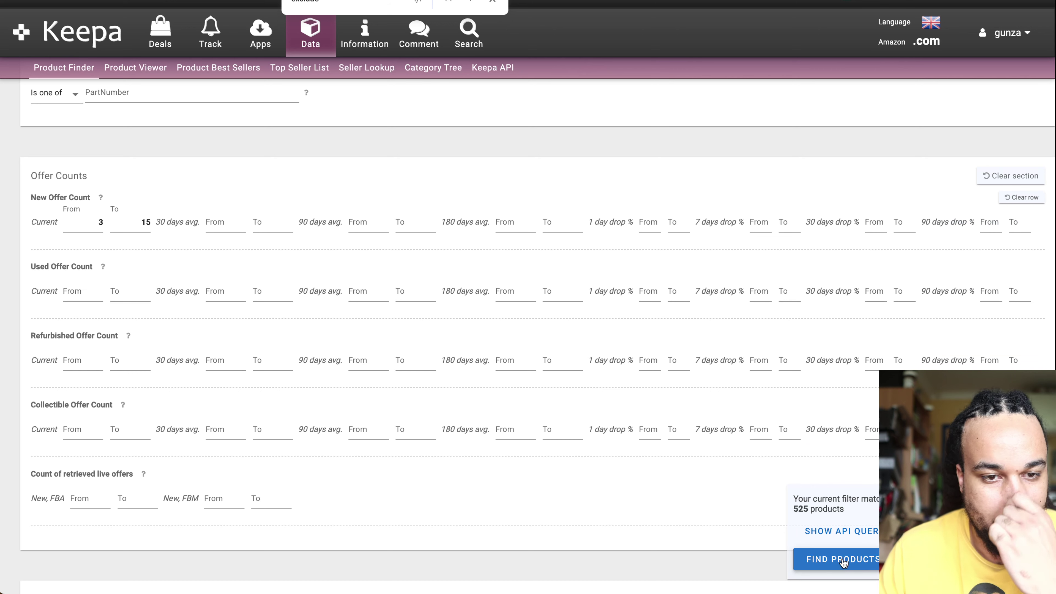
Step: Run the filtered search and open the top result, Heckler Koch Mounting Plate 5, on Amazon
{"action": "left_click", "coordinate": [831, 561]}
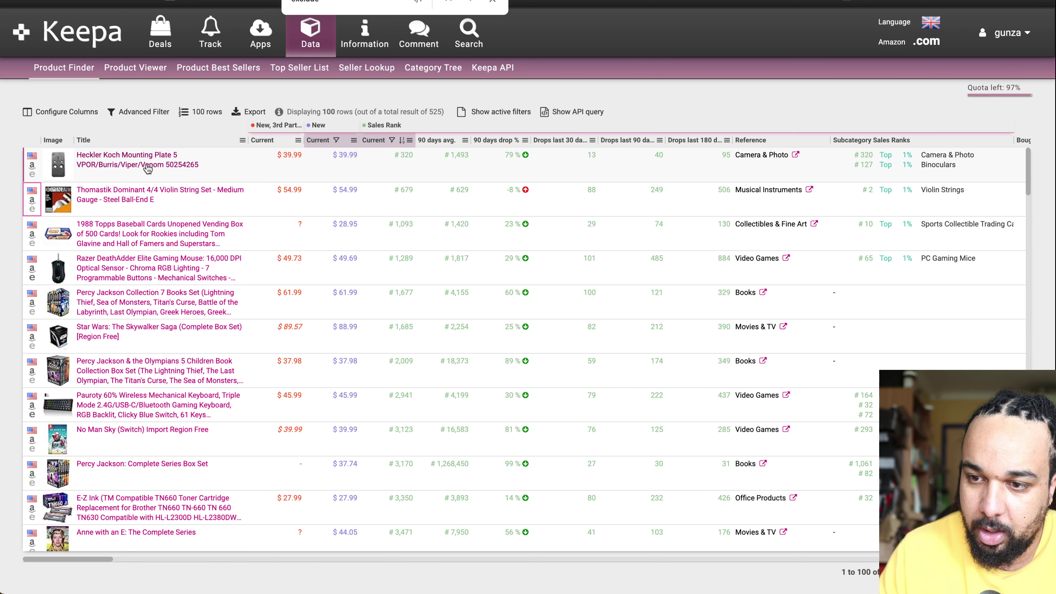
{"action": "left_click", "coordinate": [32, 164]}
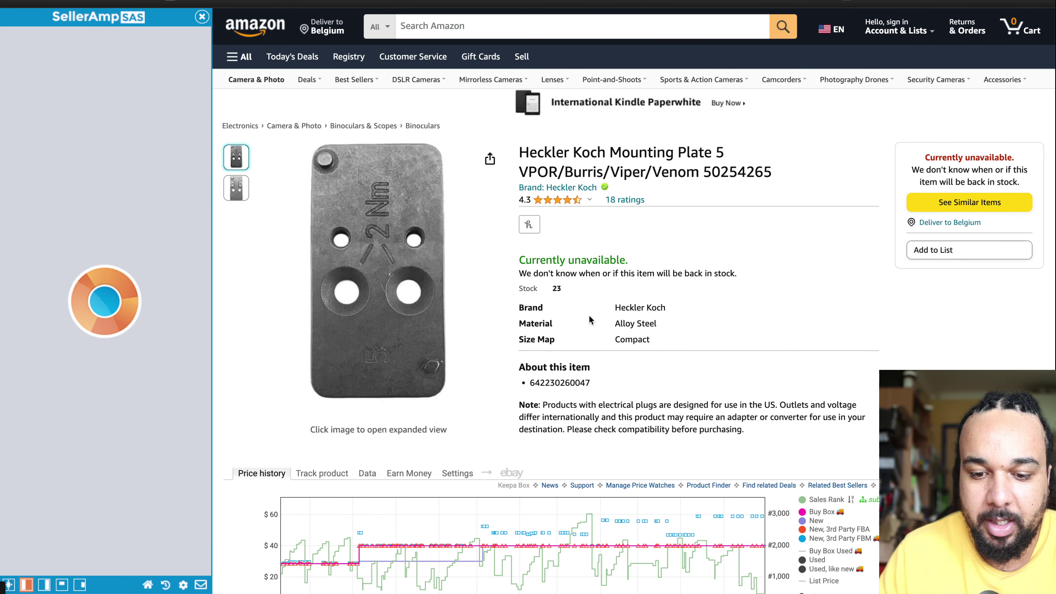
Step: Check the plate's Buy Box statistics and current offers in Keepa's data tables, then return to price history
{"action": "scroll", "coordinate": [533, 299], "scroll_direction": "down", "scroll_amount": 5}
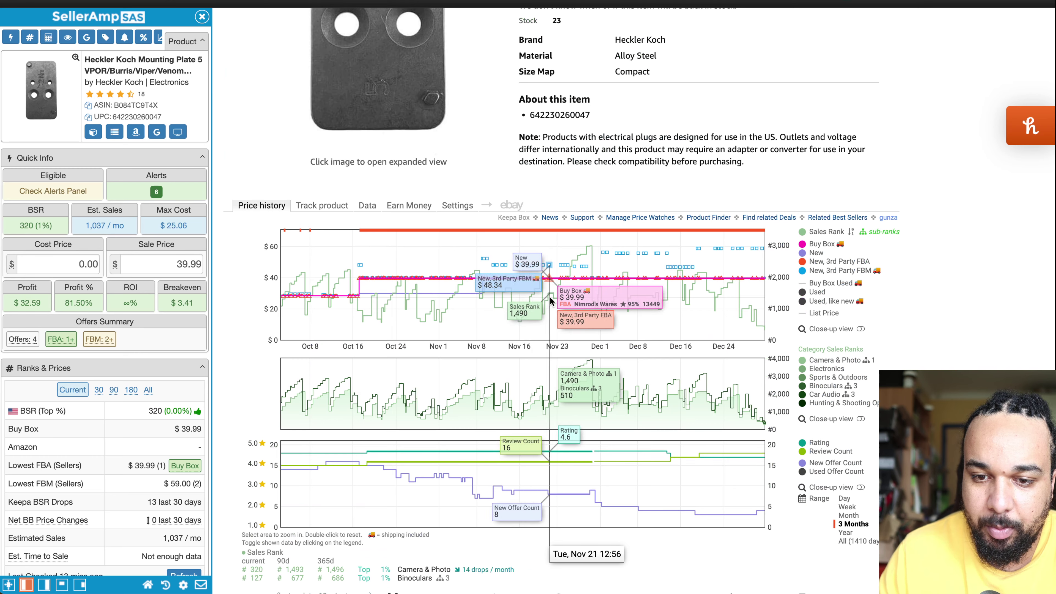
{"action": "scroll", "coordinate": [615, 305], "scroll_direction": "down", "scroll_amount": 10}
{"action": "scroll", "coordinate": [615, 305], "scroll_direction": "up", "scroll_amount": 8}
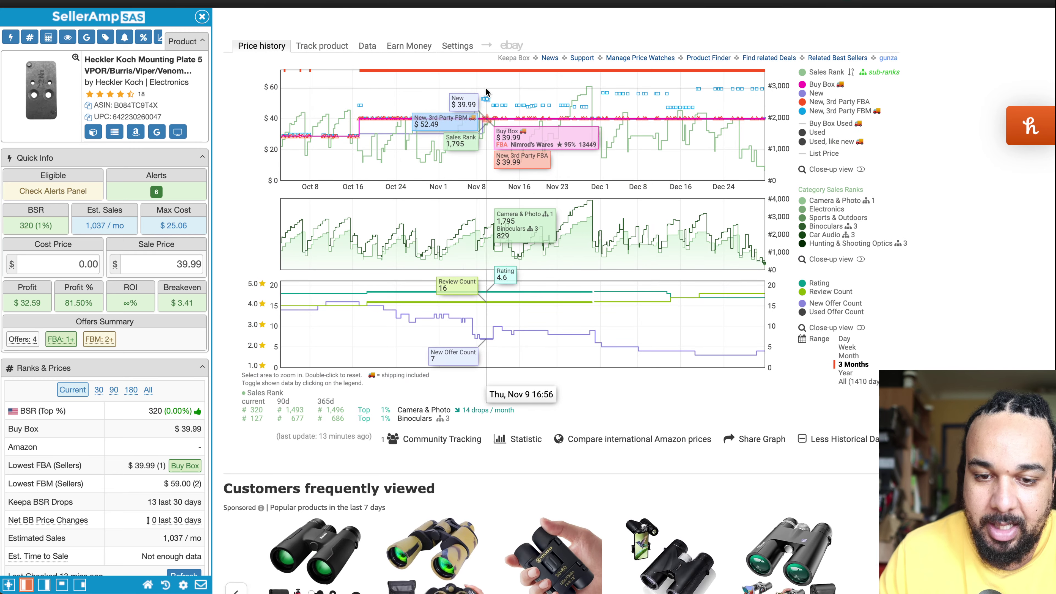
{"action": "left_click", "coordinate": [366, 46]}
{"action": "left_click", "coordinate": [417, 63]}
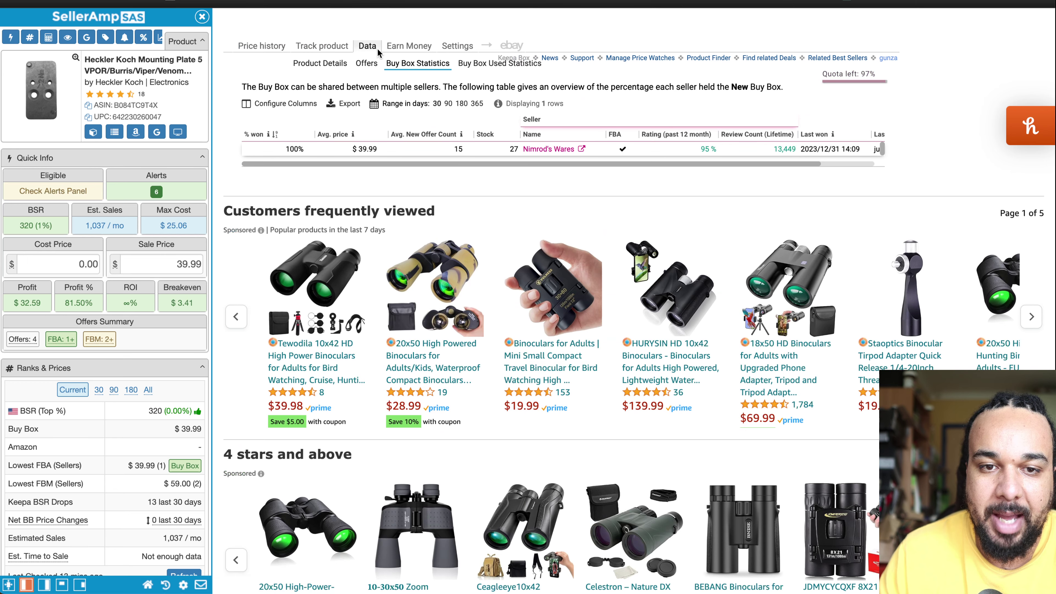
{"action": "left_click", "coordinate": [366, 64]}
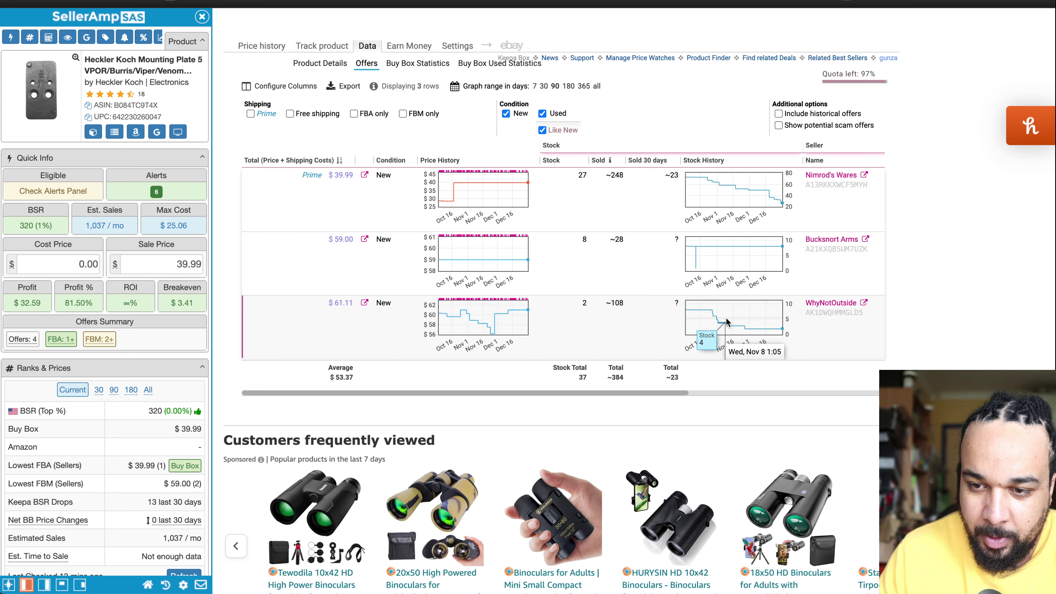
{"action": "scroll", "coordinate": [727, 321], "scroll_direction": "down", "scroll_amount": 3}
{"action": "scroll", "coordinate": [499, 208], "scroll_direction": "up", "scroll_amount": 4}
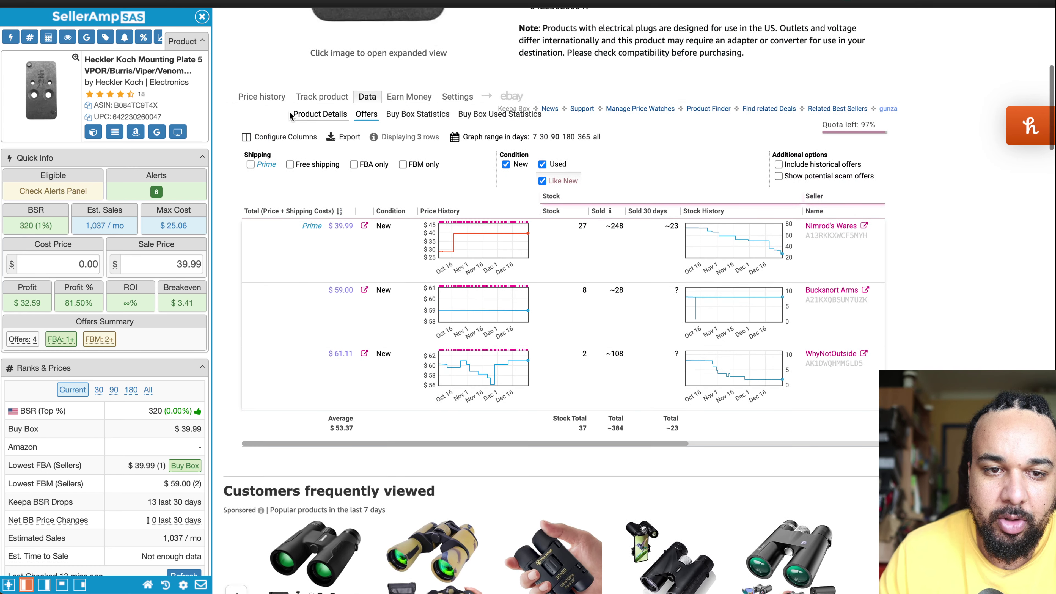
{"action": "left_click", "coordinate": [261, 96]}
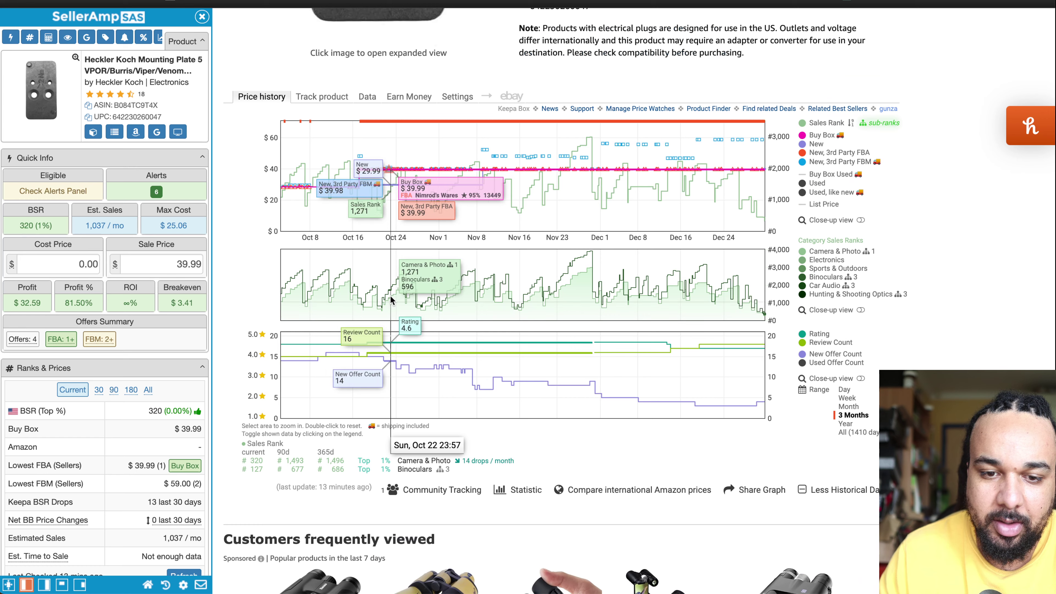
Step: Compare the price history over all time, the past year, and the last three months
{"action": "left_click", "coordinate": [844, 432]}
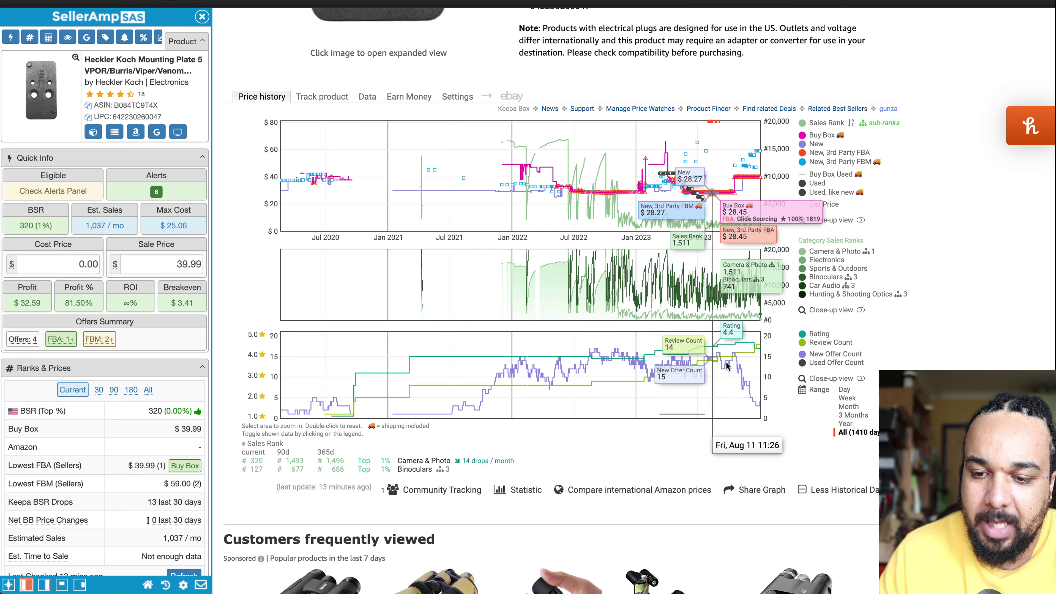
{"action": "left_click", "coordinate": [845, 424]}
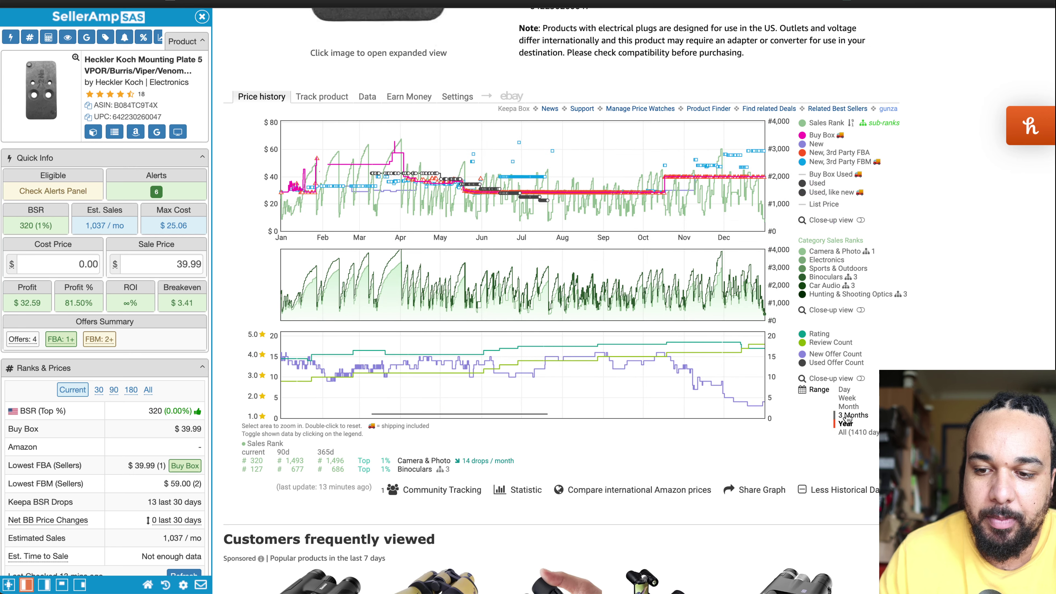
{"action": "left_click", "coordinate": [848, 415]}
{"action": "scroll", "coordinate": [522, 239], "scroll_direction": "up", "scroll_amount": 5}
Step: Review the 180-day Buy Box statistics, return to the price history chart, and select the sale price
{"action": "left_click", "coordinate": [366, 287]}
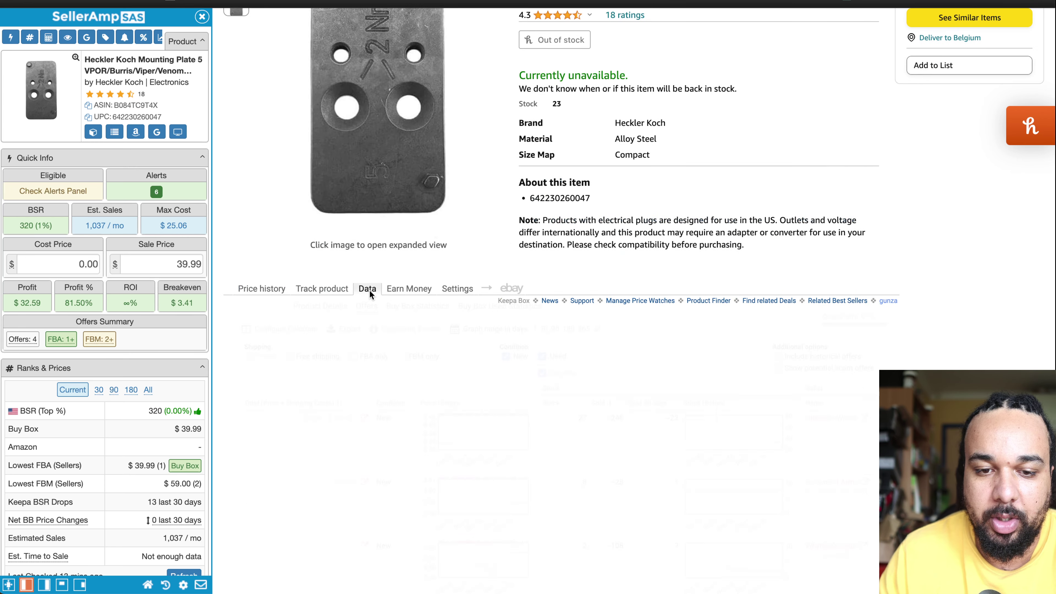
{"action": "left_click", "coordinate": [415, 315]}
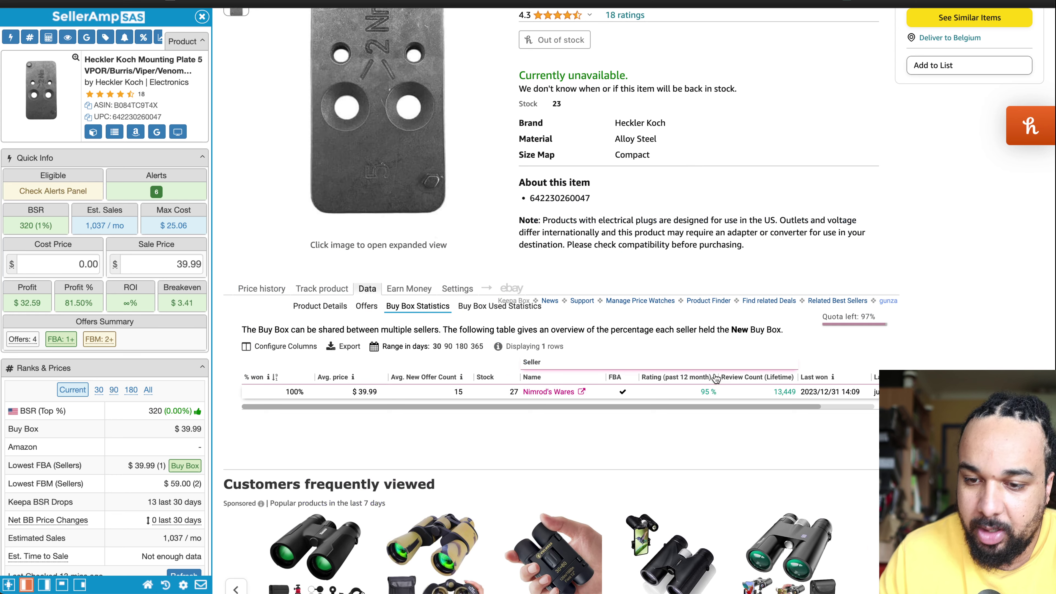
{"action": "left_click", "coordinate": [461, 349]}
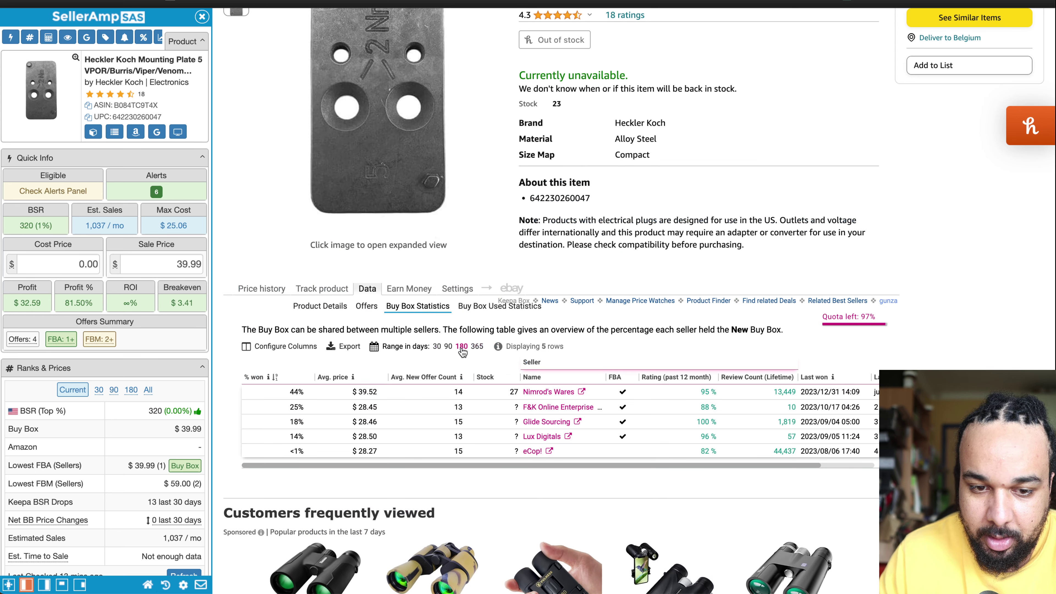
{"action": "left_click", "coordinate": [437, 346]}
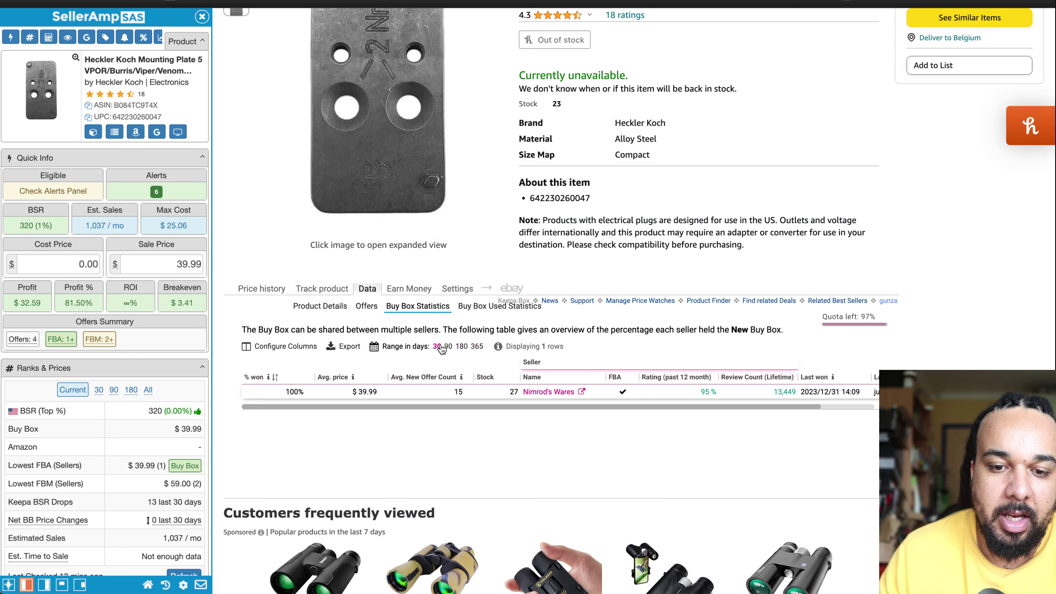
{"action": "left_click", "coordinate": [266, 289]}
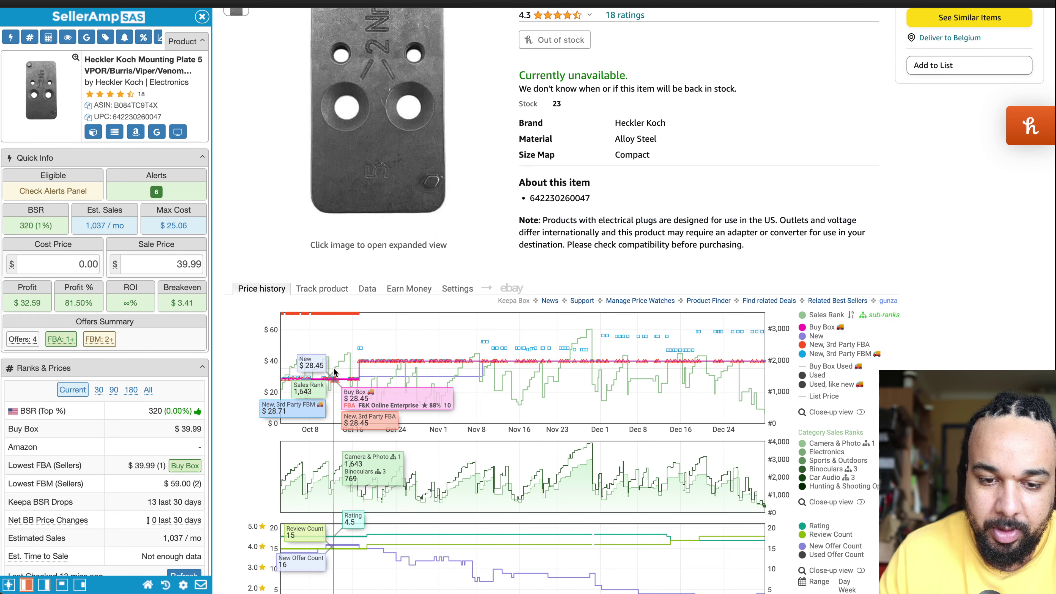
{"action": "left_click", "coordinate": [170, 269]}
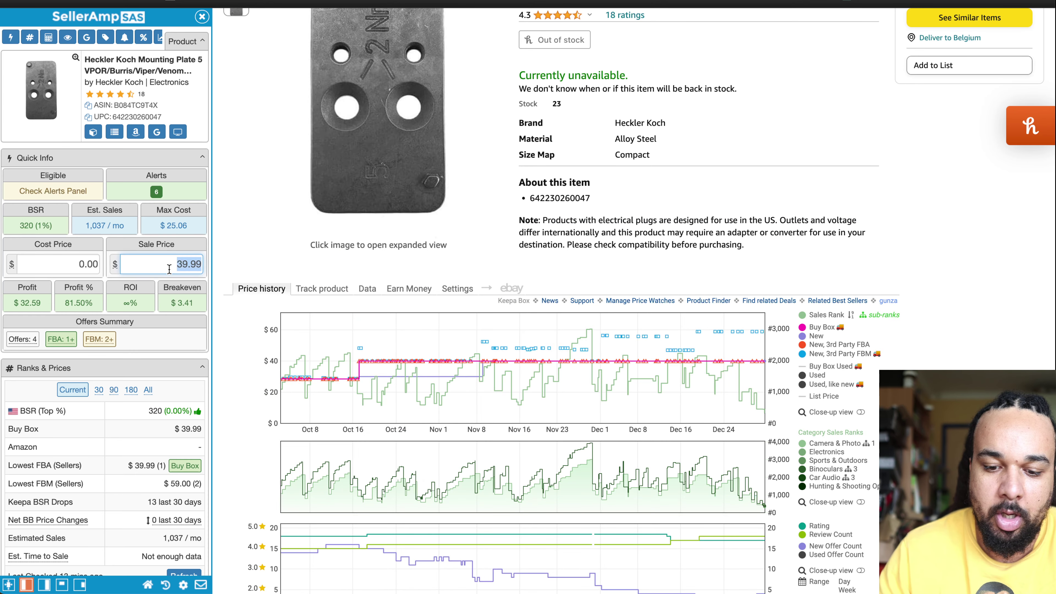
Step: Change the SellerAmp sale price to 28.45 (profit $21.97) and search Google for the product title
{"action": "type", "text": "28.45"}
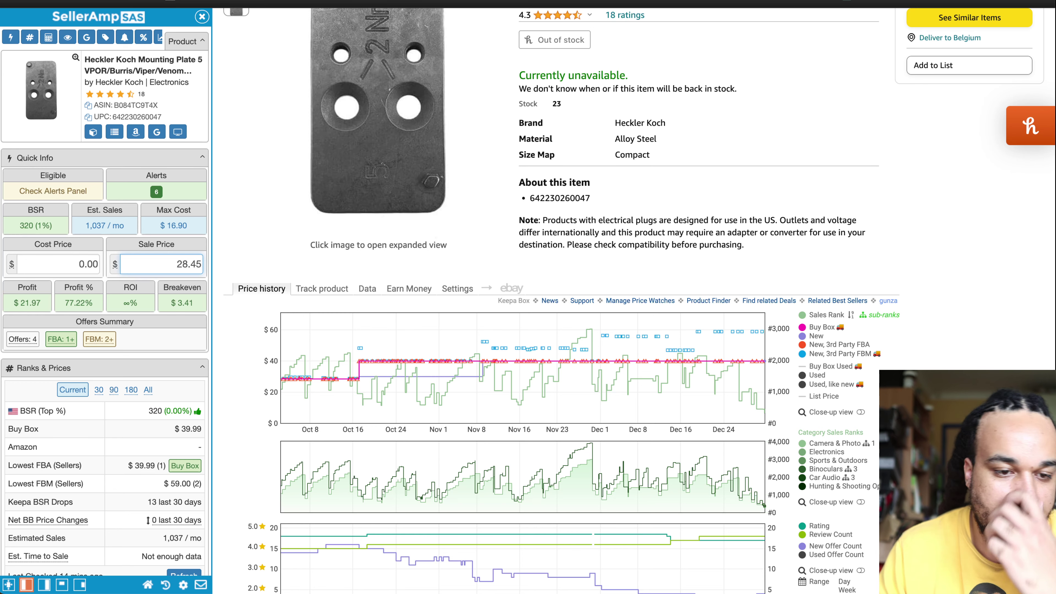
{"action": "left_click", "coordinate": [271, 252]}
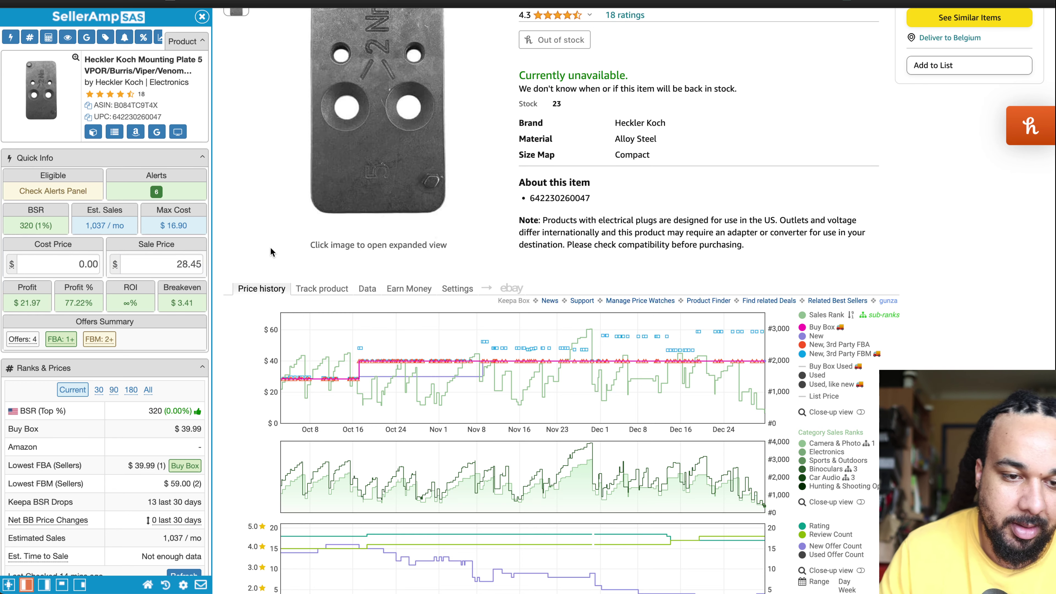
{"action": "left_click", "coordinate": [160, 132]}
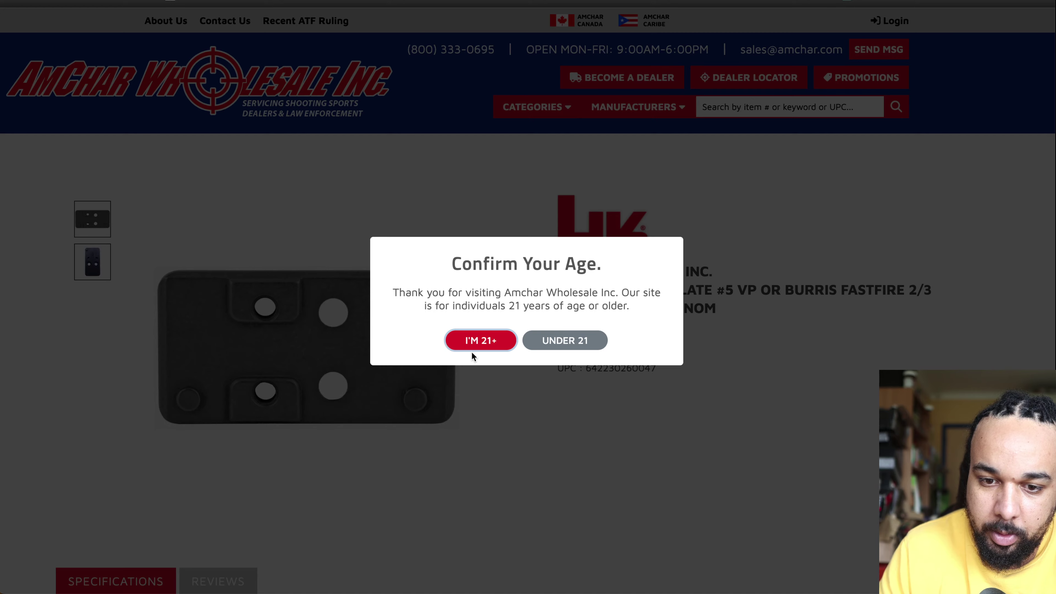
Step: Confirm being 21+ on AmChar Wholesale and review the mounting plate's specifications
{"action": "left_click", "coordinate": [474, 345]}
{"action": "scroll", "coordinate": [594, 414], "scroll_direction": "down", "scroll_amount": 7}
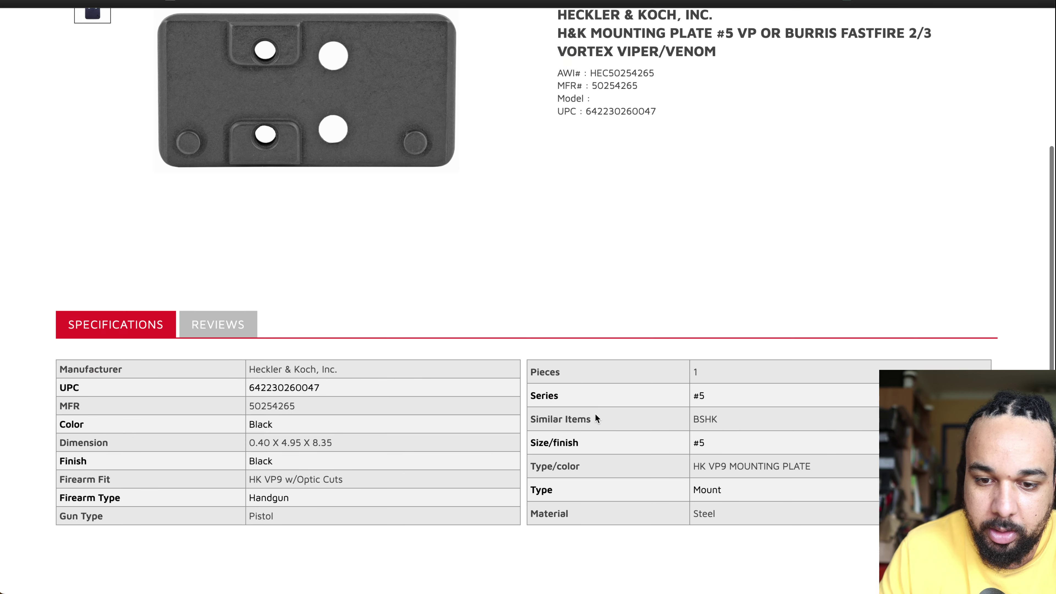
{"action": "scroll", "coordinate": [595, 414], "scroll_direction": "up", "scroll_amount": 3}
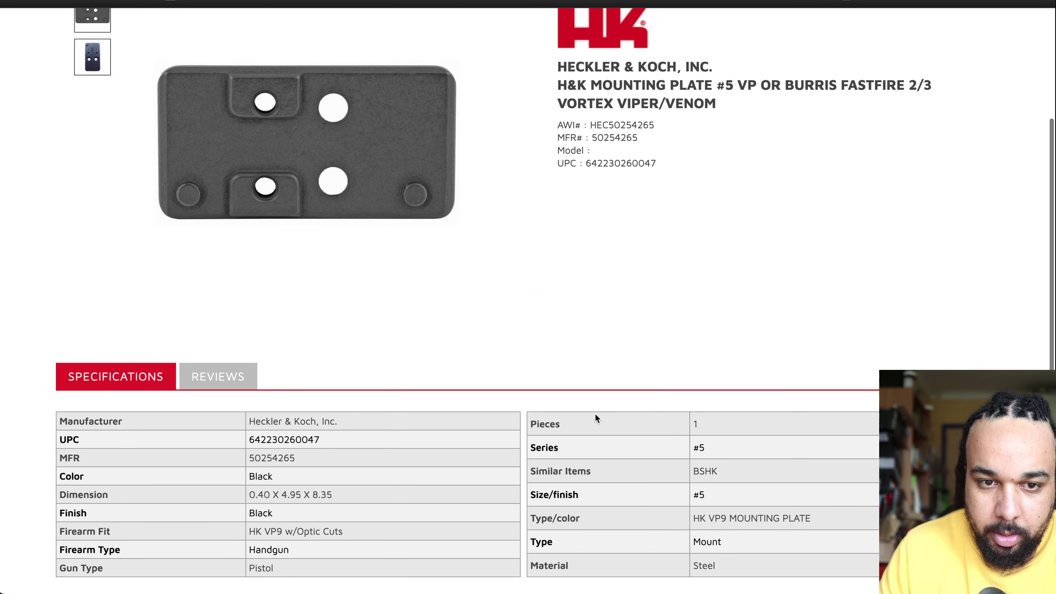
{"action": "scroll", "coordinate": [558, 166], "scroll_direction": "down", "scroll_amount": 7}
{"action": "scroll", "coordinate": [558, 170], "scroll_direction": "up", "scroll_amount": 12}
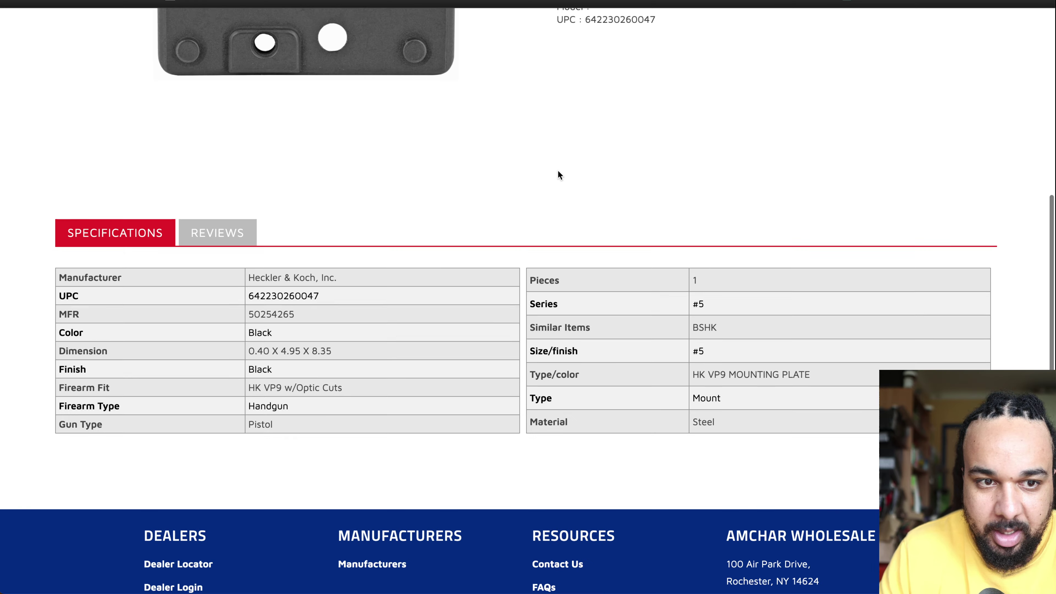
{"action": "scroll", "coordinate": [558, 174], "scroll_direction": "down", "scroll_amount": 10}
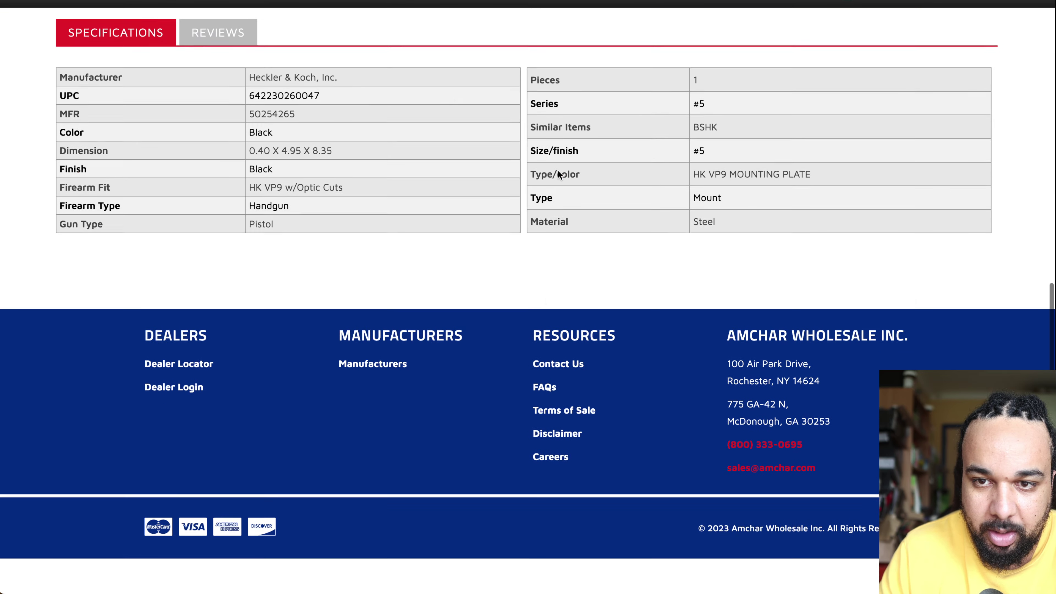
{"action": "scroll", "coordinate": [558, 175], "scroll_direction": "up", "scroll_amount": 10}
{"action": "scroll", "coordinate": [559, 175], "scroll_direction": "down", "scroll_amount": 10}
{"action": "scroll", "coordinate": [558, 172], "scroll_direction": "up", "scroll_amount": 10}
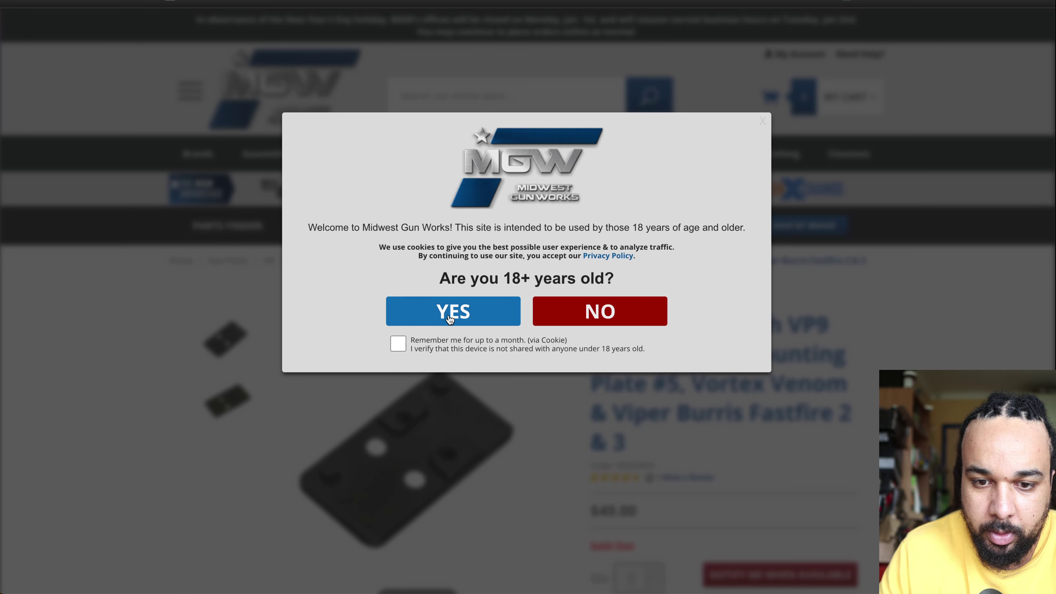
Step: Confirm being 18+ at Midwest Gun Works and view the plate at $49.00, sold out
{"action": "left_click", "coordinate": [448, 314]}
{"action": "scroll", "coordinate": [677, 454], "scroll_direction": "down", "scroll_amount": 3}
{"action": "scroll", "coordinate": [677, 454], "scroll_direction": "up", "scroll_amount": 3}
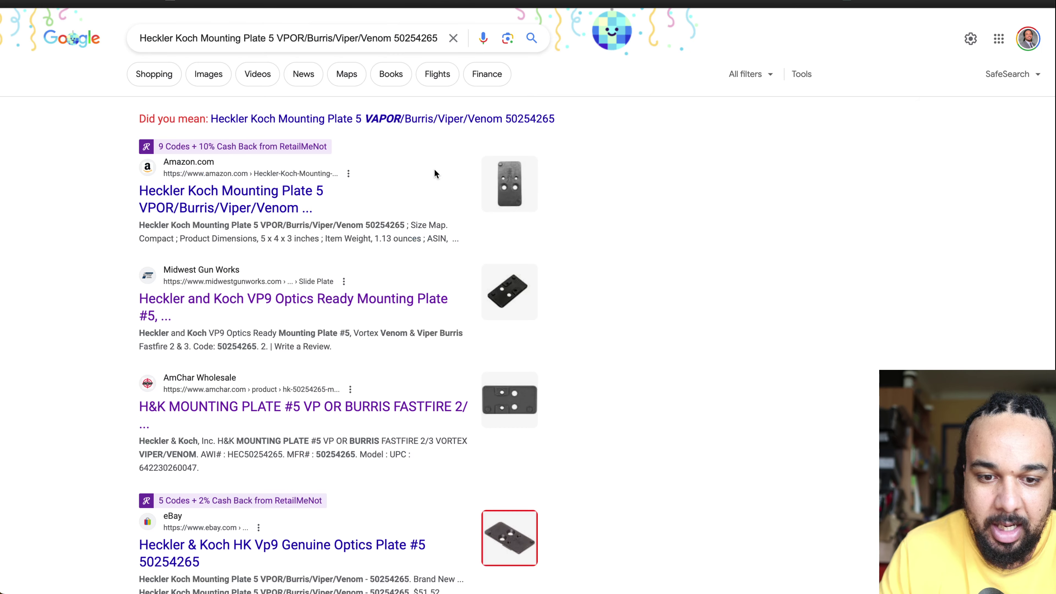
{"action": "scroll", "coordinate": [493, 378], "scroll_direction": "down", "scroll_amount": 9}
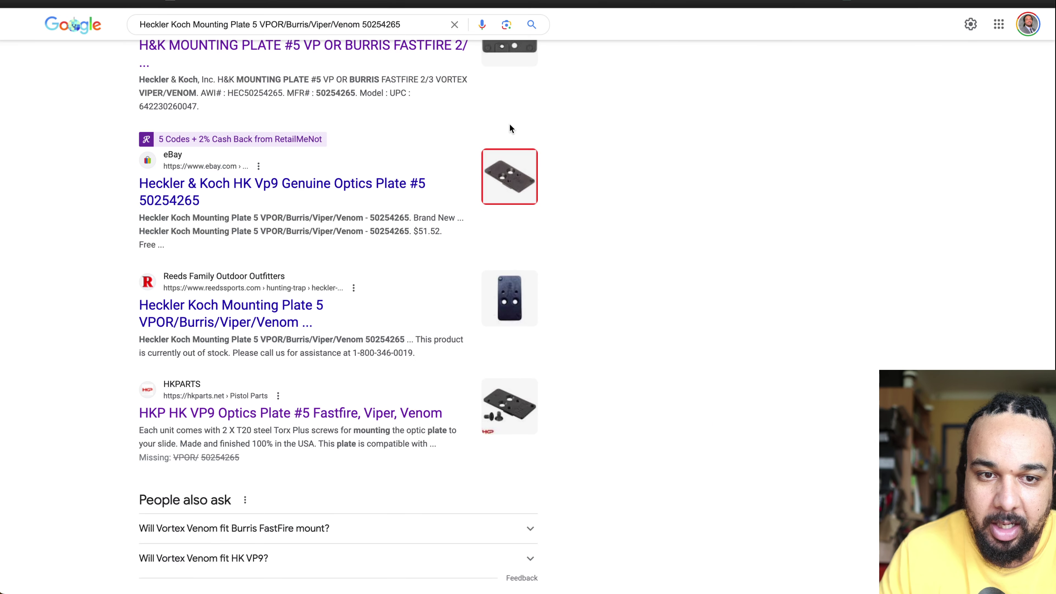
{"action": "scroll", "coordinate": [439, 349], "scroll_direction": "down", "scroll_amount": 10}
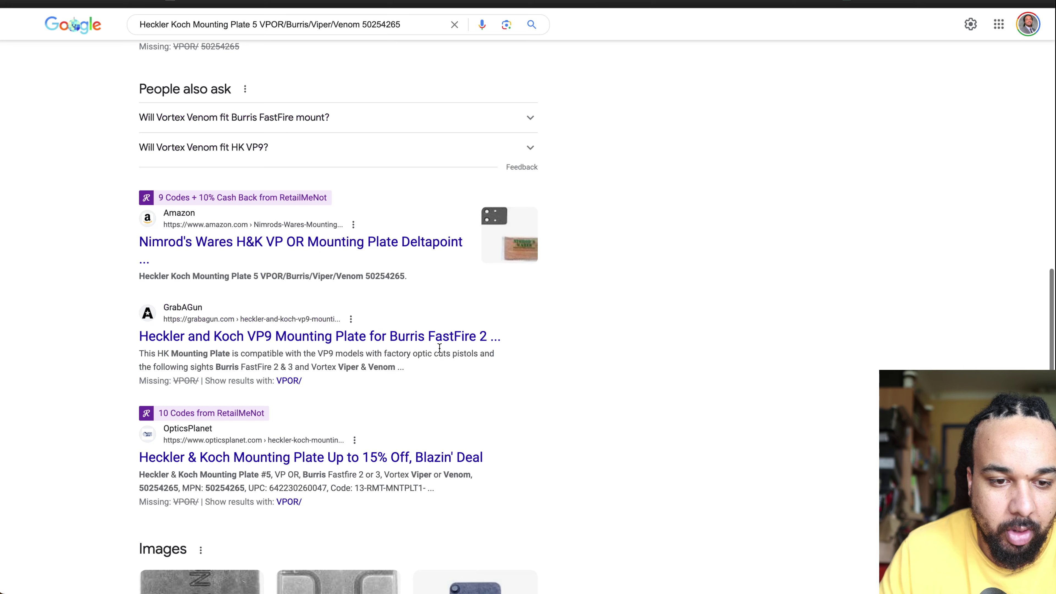
Step: Open Vance Outdoors' plate listing, dismiss the giveaway popup, and see it temporarily out of stock
{"action": "scroll", "coordinate": [451, 421], "scroll_direction": "down", "scroll_amount": 2}
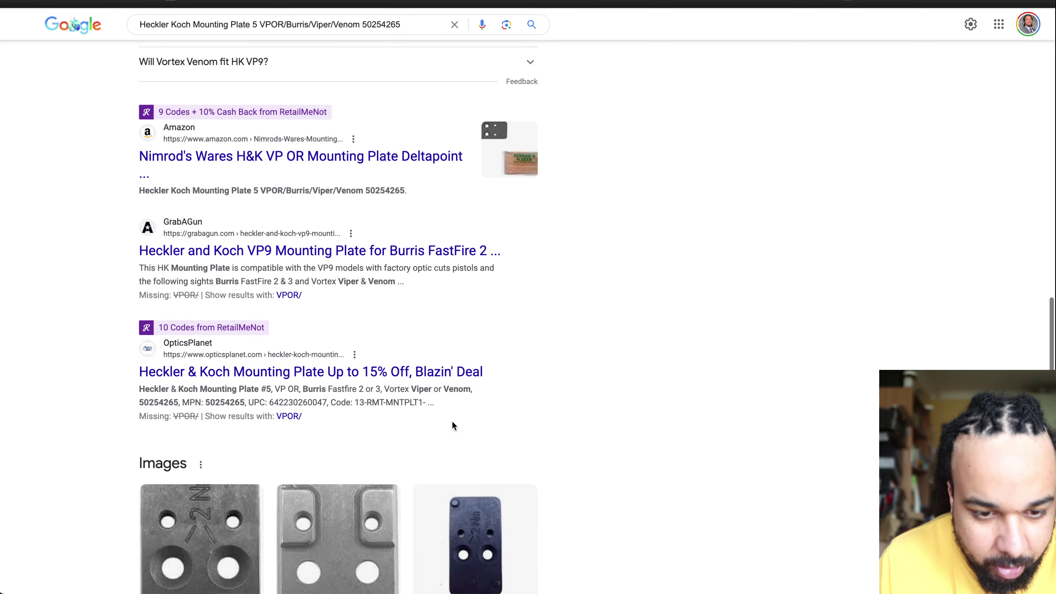
{"action": "scroll", "coordinate": [566, 366], "scroll_direction": "down", "scroll_amount": 14}
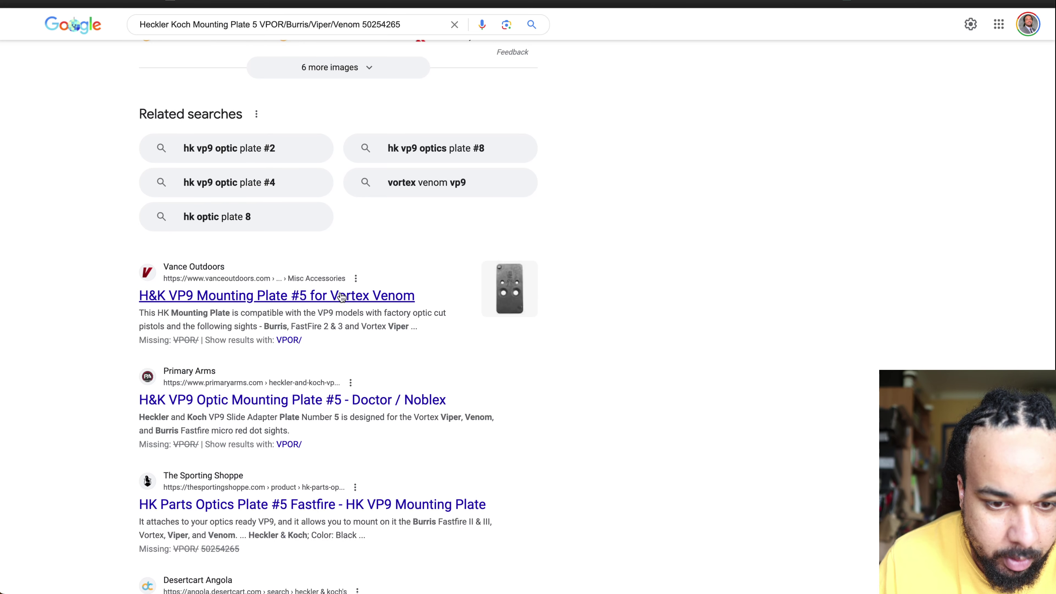
{"action": "left_click", "coordinate": [340, 298], "text": "super"}
{"action": "scroll", "coordinate": [460, 453], "scroll_direction": "down", "scroll_amount": 5}
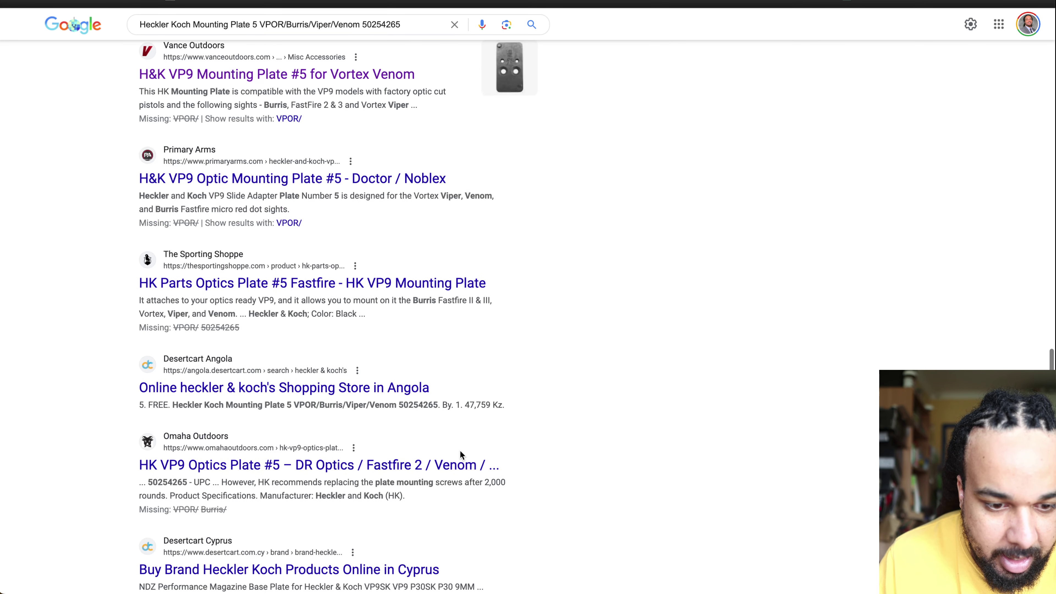
{"action": "scroll", "coordinate": [537, 389], "scroll_direction": "down", "scroll_amount": 6}
{"action": "scroll", "coordinate": [537, 391], "scroll_direction": "down", "scroll_amount": 9}
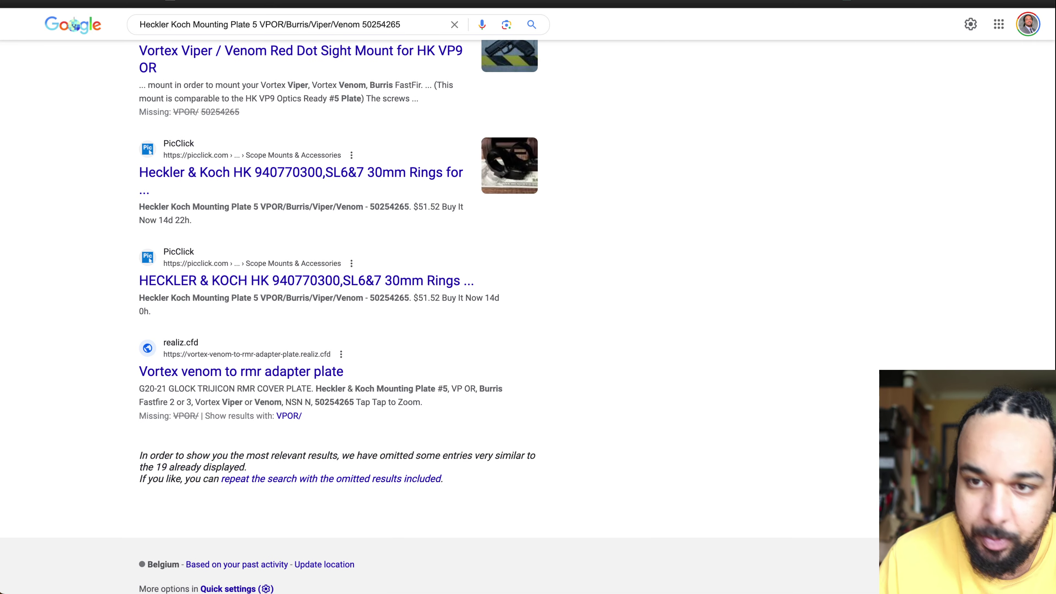
{"action": "left_click", "coordinate": [665, 2]}
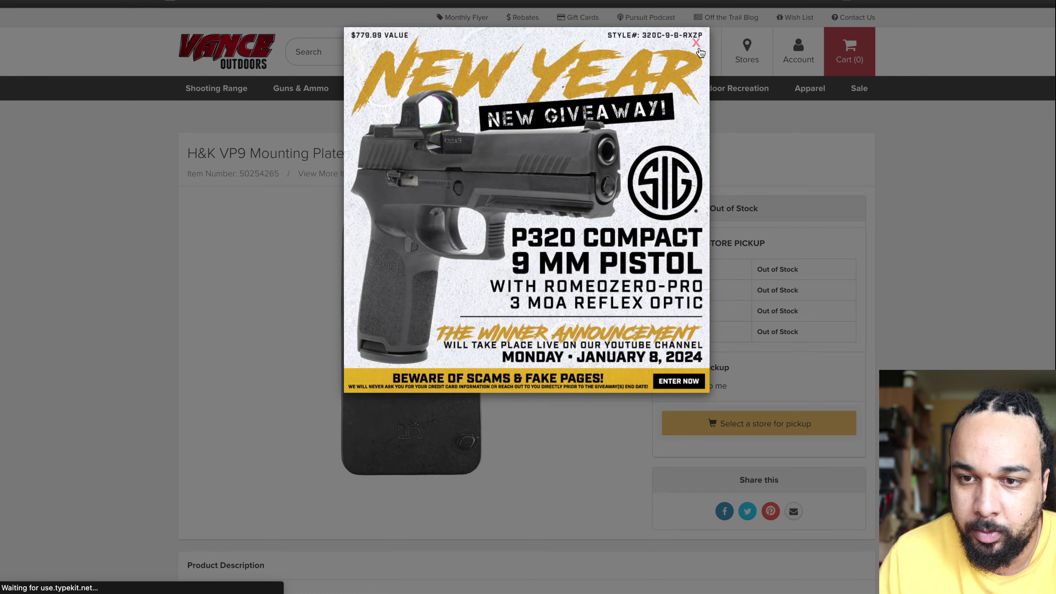
{"action": "left_click", "coordinate": [696, 42]}
Step: View the Primary Arms page on its United States site
{"action": "mouse_move", "coordinate": [849, 54]}
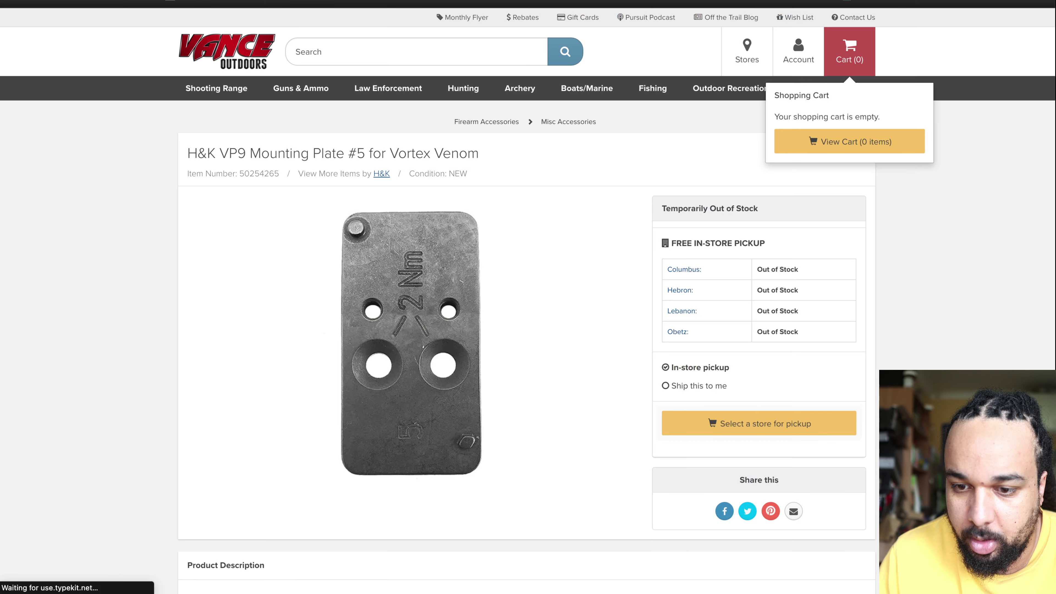
{"action": "left_click", "coordinate": [848, 2]}
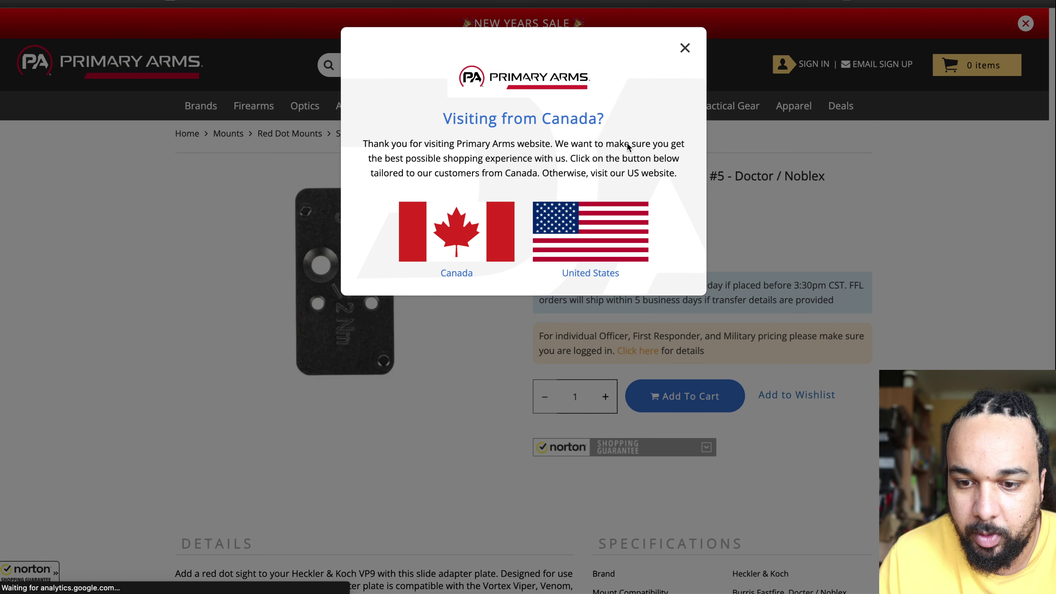
{"action": "left_click", "coordinate": [594, 227]}
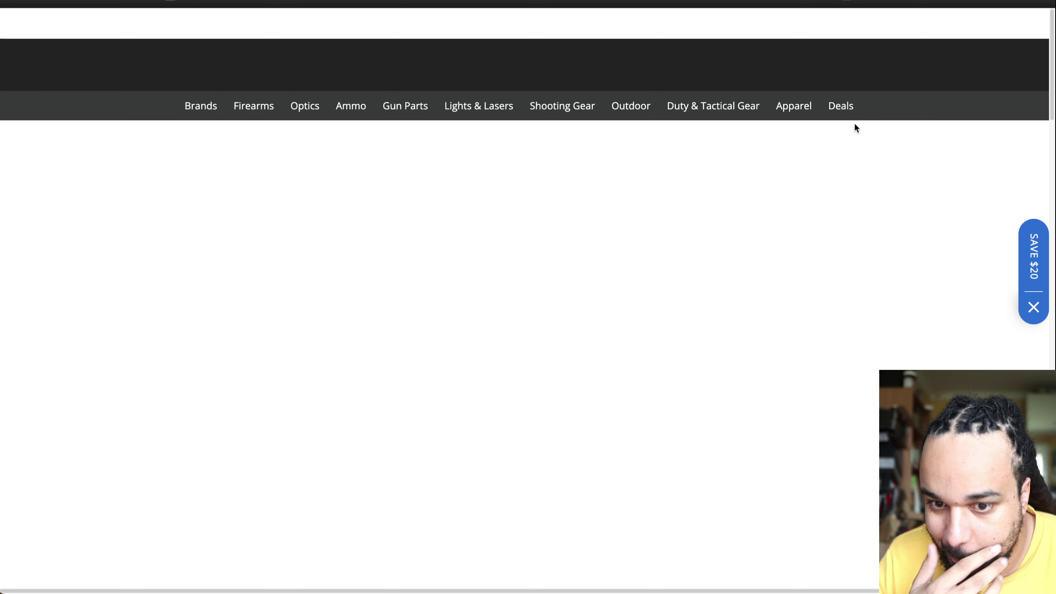
{"action": "scroll", "coordinate": [693, 343], "scroll_direction": "down", "scroll_amount": 10}
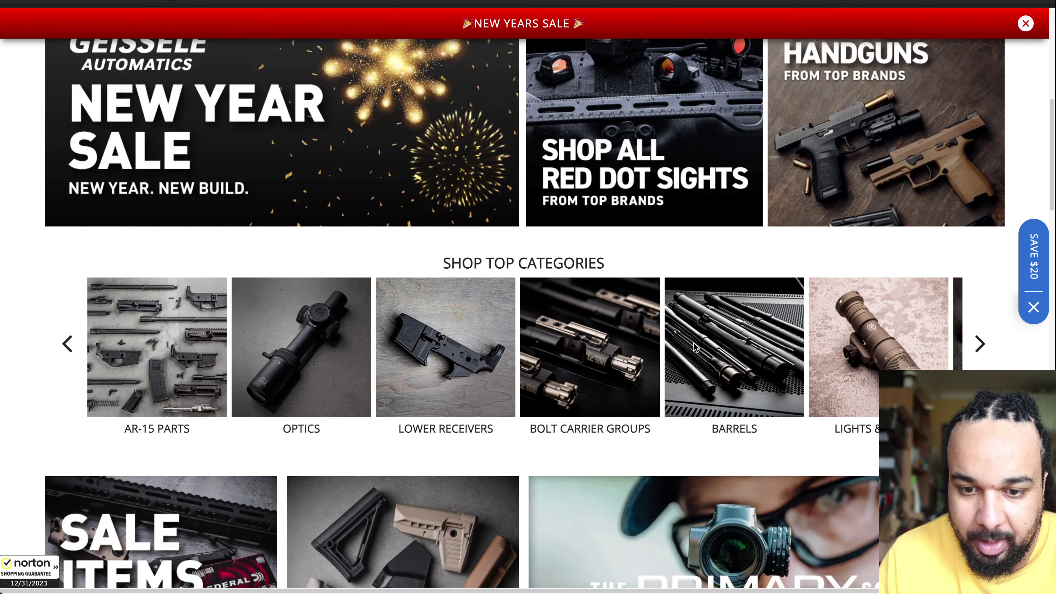
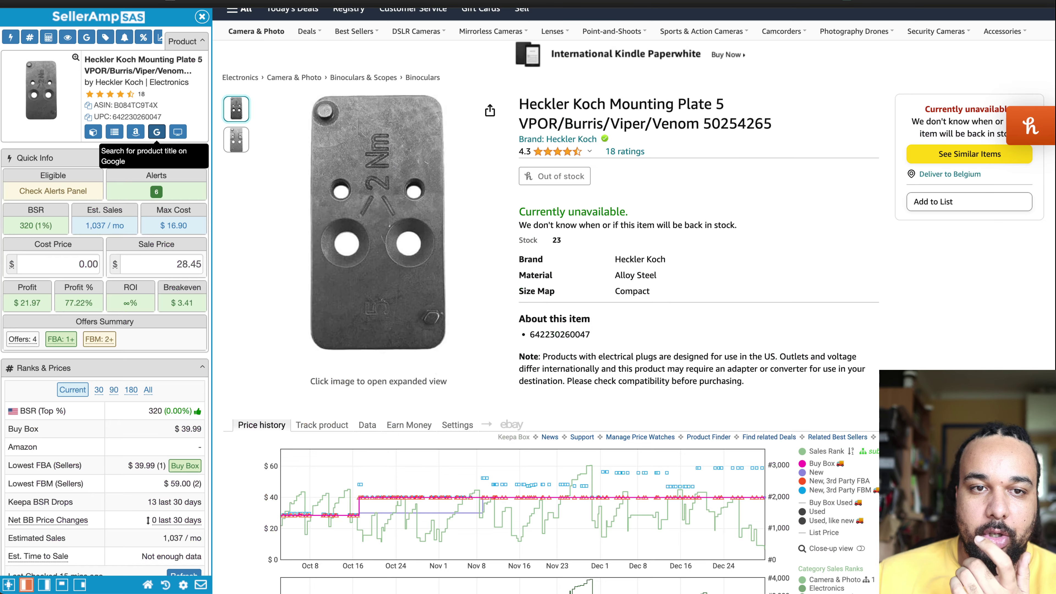
Step: Open the Amazon listings for the 1988 Topps card box (row 3) and Thomastik Dominant strings (row 2)
{"action": "scroll", "coordinate": [386, 233], "scroll_direction": "down", "scroll_amount": 8}
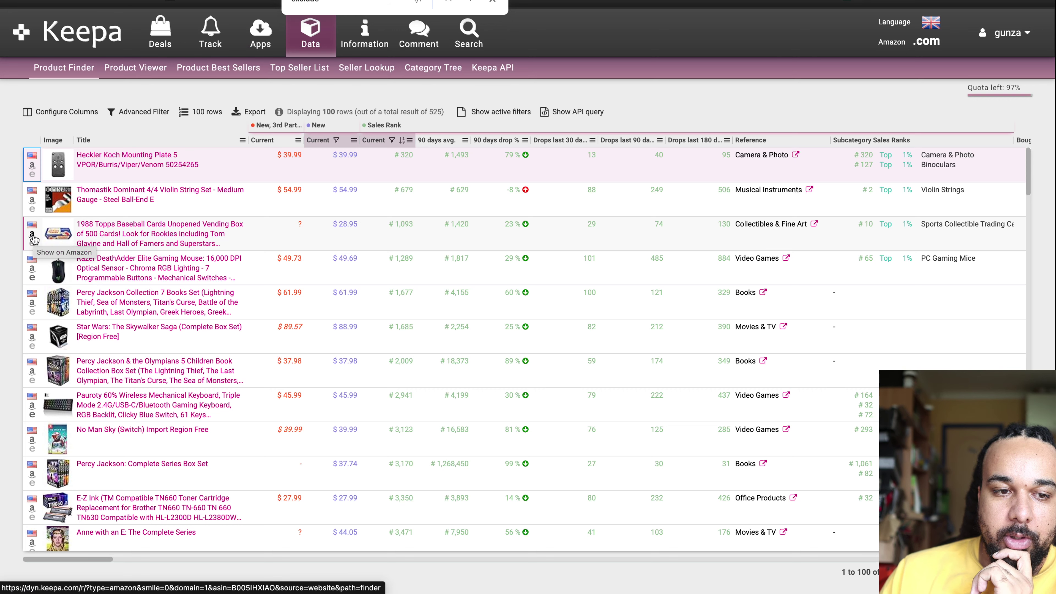
{"action": "left_click", "coordinate": [33, 236]}
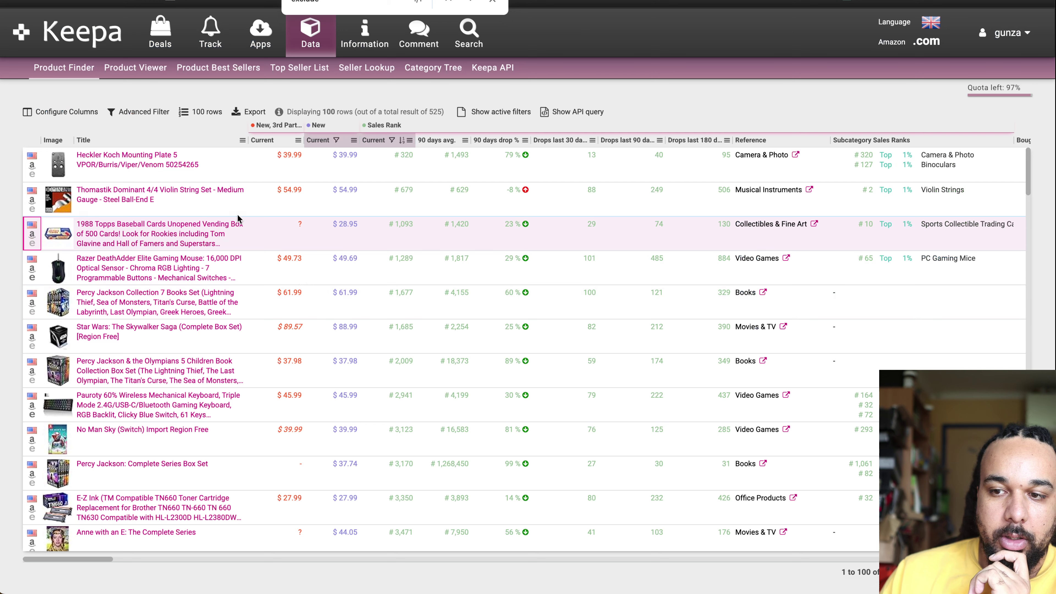
{"action": "left_click", "coordinate": [33, 202]}
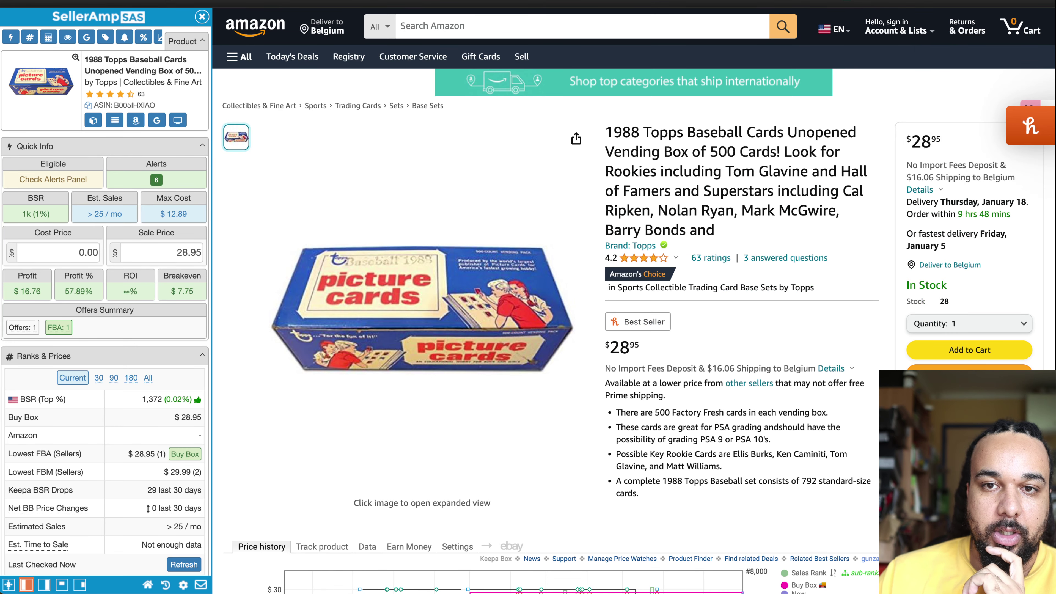
Step: Review the 1988 Topps Keepa chart showing the Buy Box rising from $19.99 to $28.95
{"action": "scroll", "coordinate": [569, 312], "scroll_direction": "down", "scroll_amount": 7}
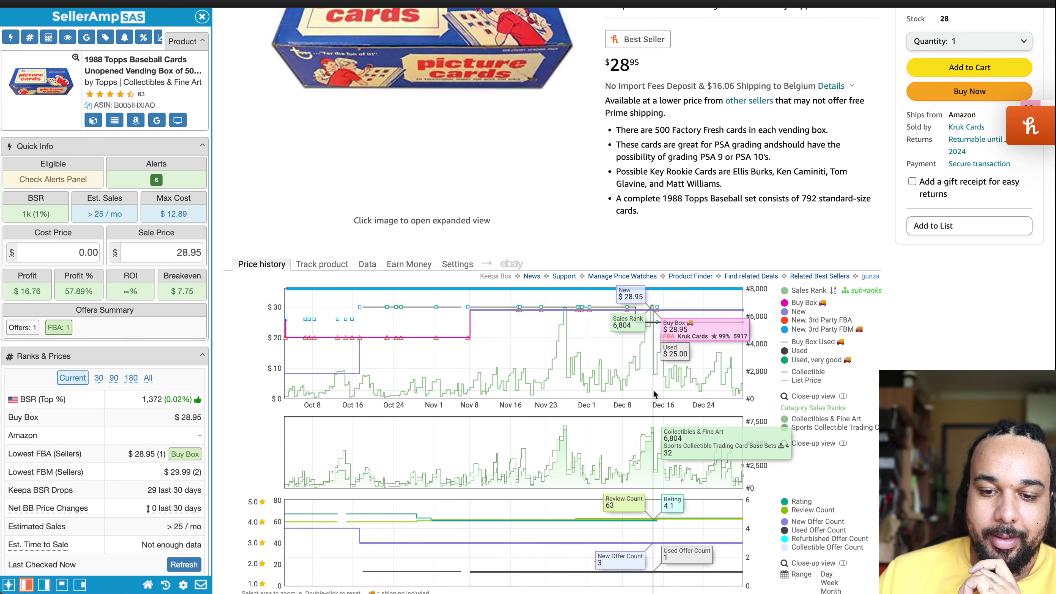
{"action": "scroll", "coordinate": [602, 420], "scroll_direction": "down", "scroll_amount": 5}
{"action": "scroll", "coordinate": [583, 433], "scroll_direction": "up", "scroll_amount": 4}
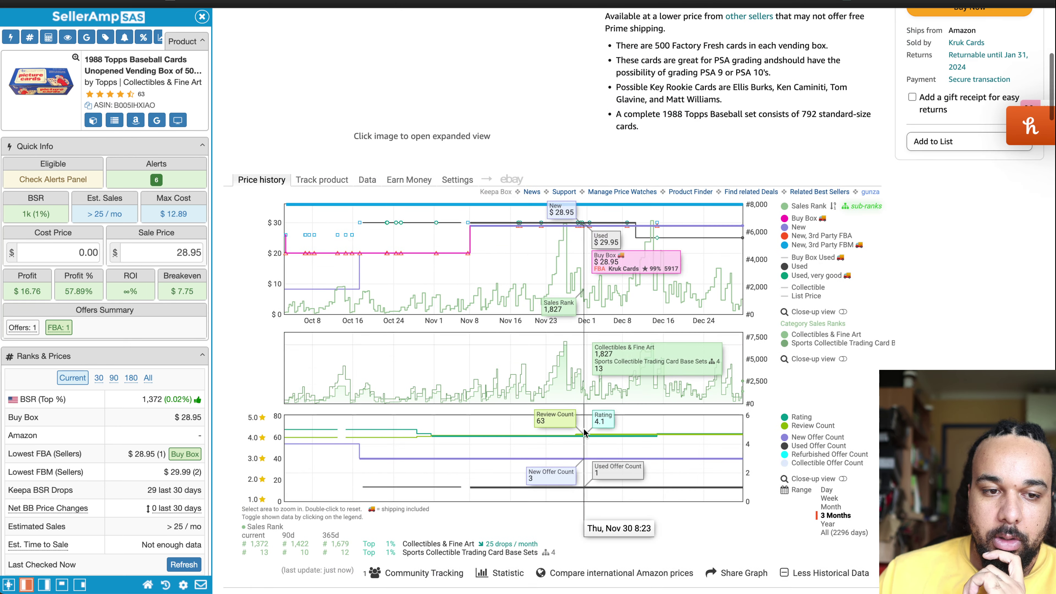
{"action": "scroll", "coordinate": [584, 433], "scroll_direction": "up", "scroll_amount": 5}
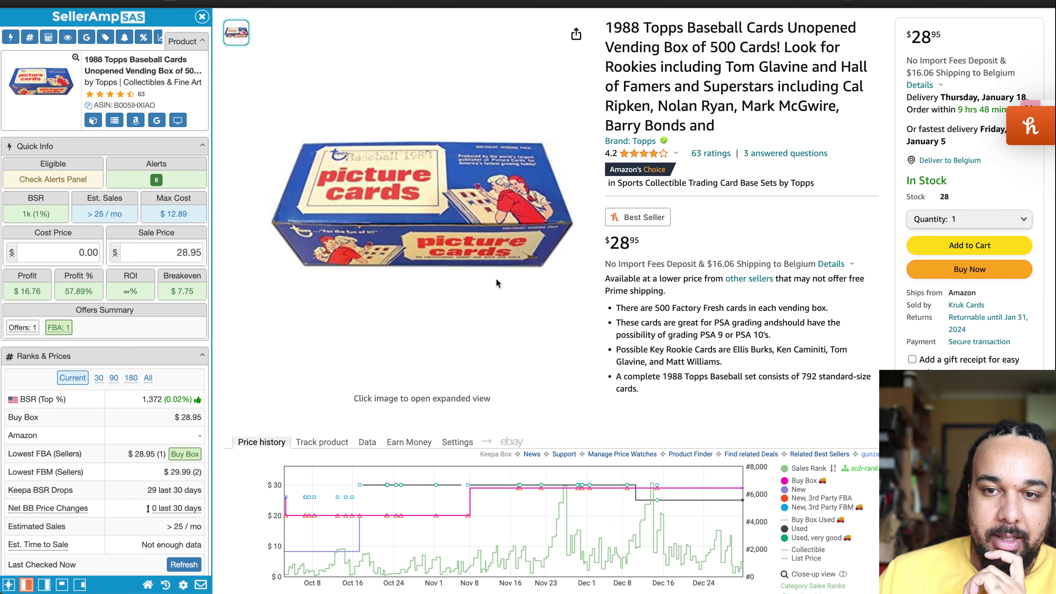
Step: Google the 1988 Topps vending box title and scan other retailers' prices
{"action": "left_click", "coordinate": [157, 122]}
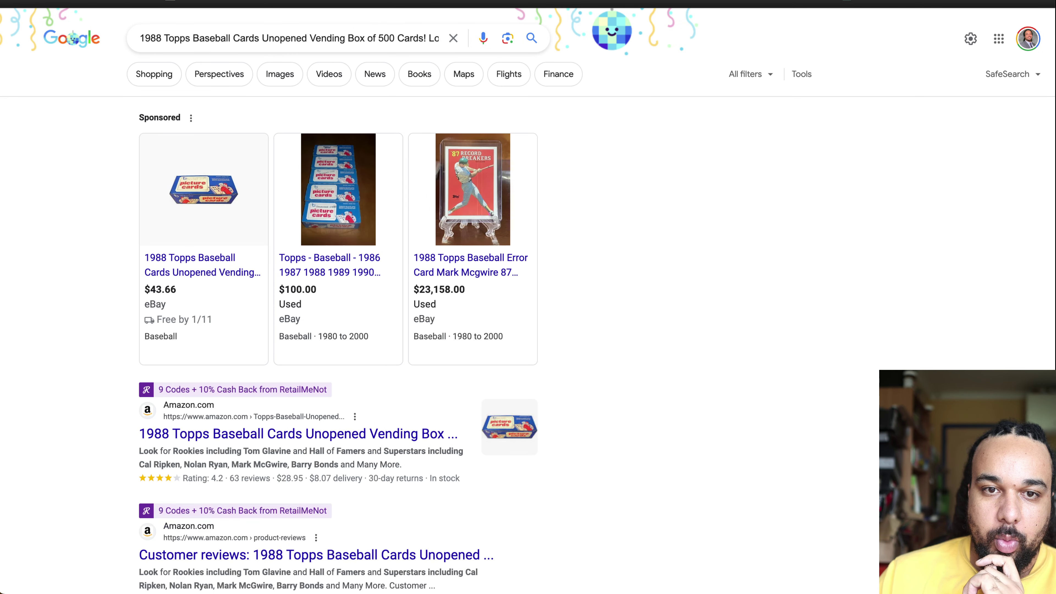
{"action": "key", "text": "ctrl+w"}
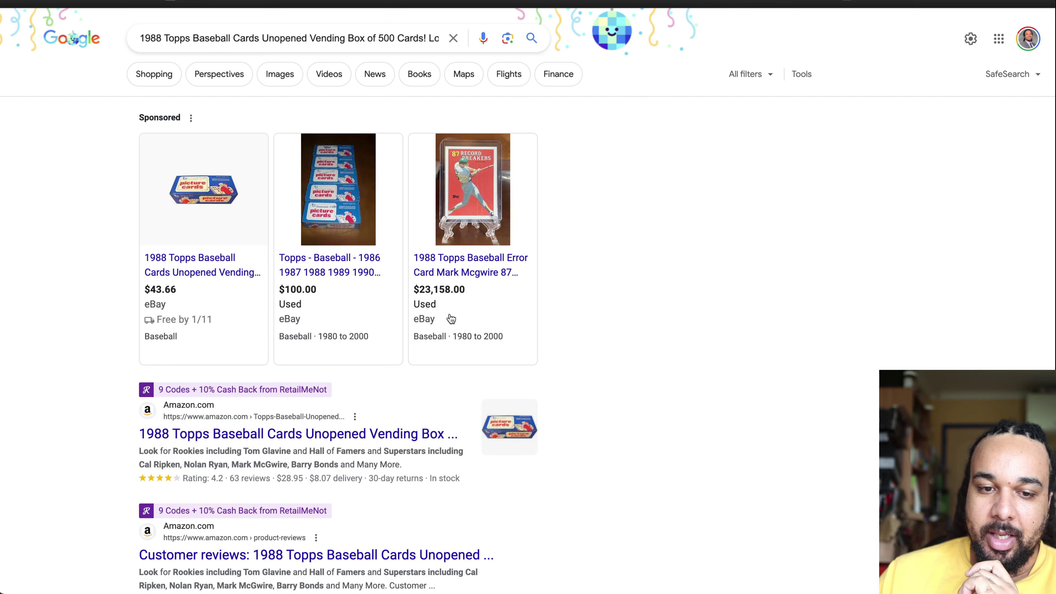
{"action": "scroll", "coordinate": [450, 319], "scroll_direction": "down", "scroll_amount": 8}
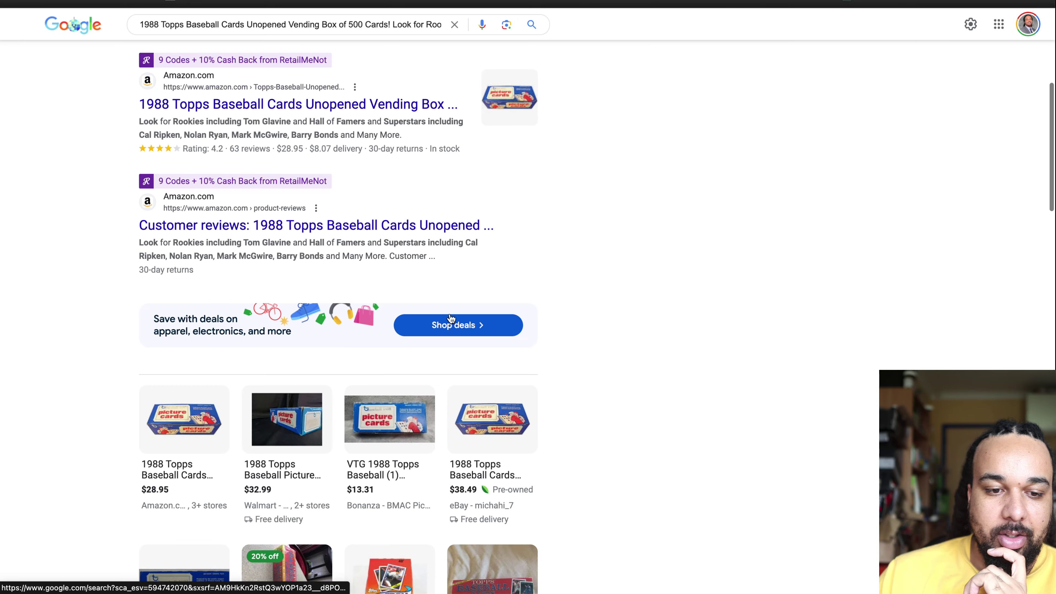
{"action": "scroll", "coordinate": [451, 226], "scroll_direction": "down", "scroll_amount": 8}
{"action": "scroll", "coordinate": [451, 227], "scroll_direction": "down", "scroll_amount": 8}
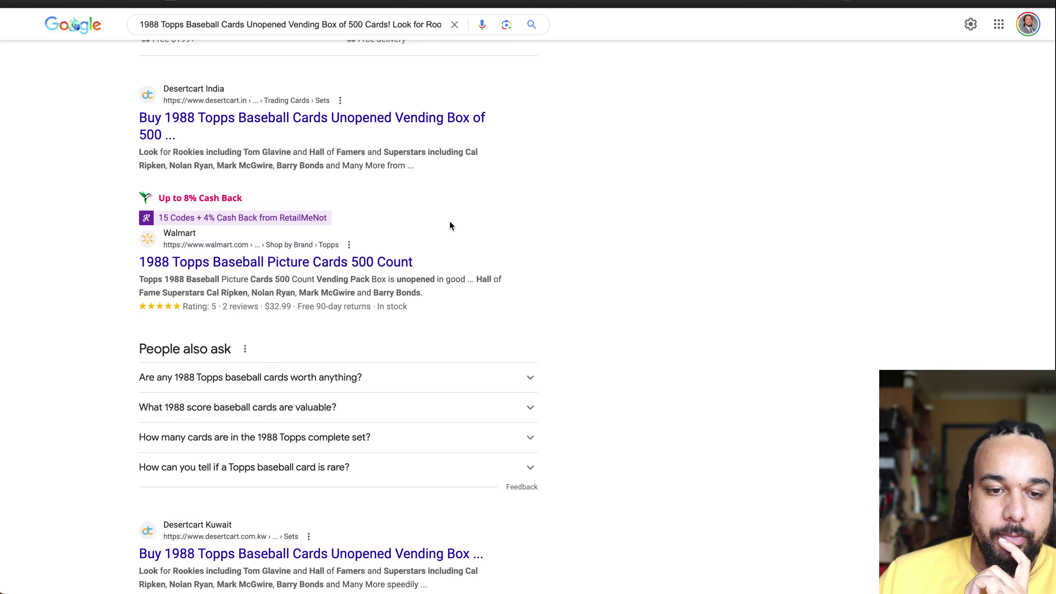
{"action": "scroll", "coordinate": [450, 225], "scroll_direction": "down", "scroll_amount": 7}
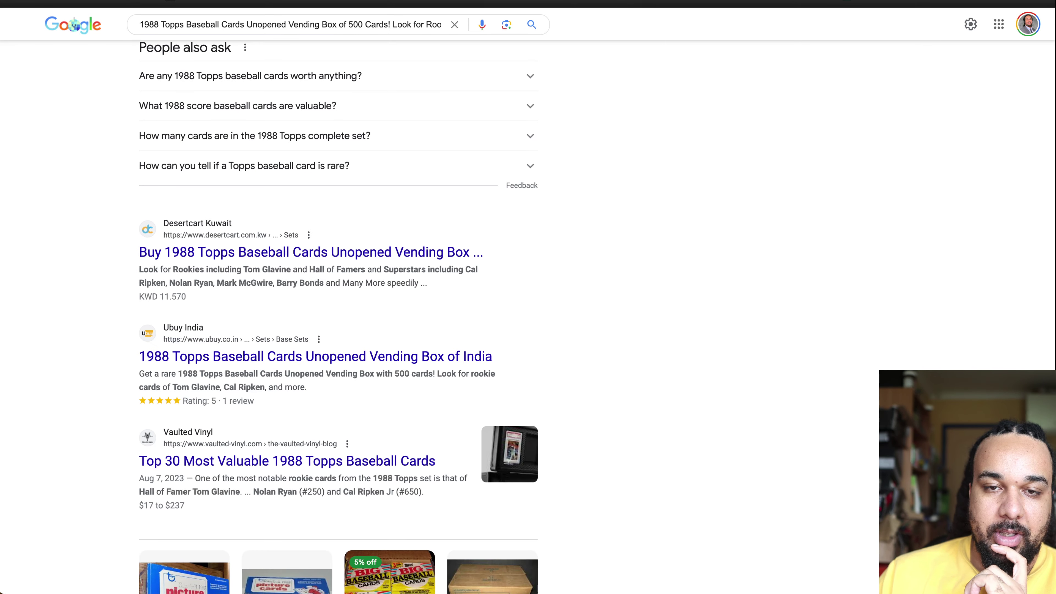
Step: Switch to the Thomastik Dominant Amazon listing at $54.99 with 541 sales/month
{"action": "left_click", "coordinate": [519, 3]}
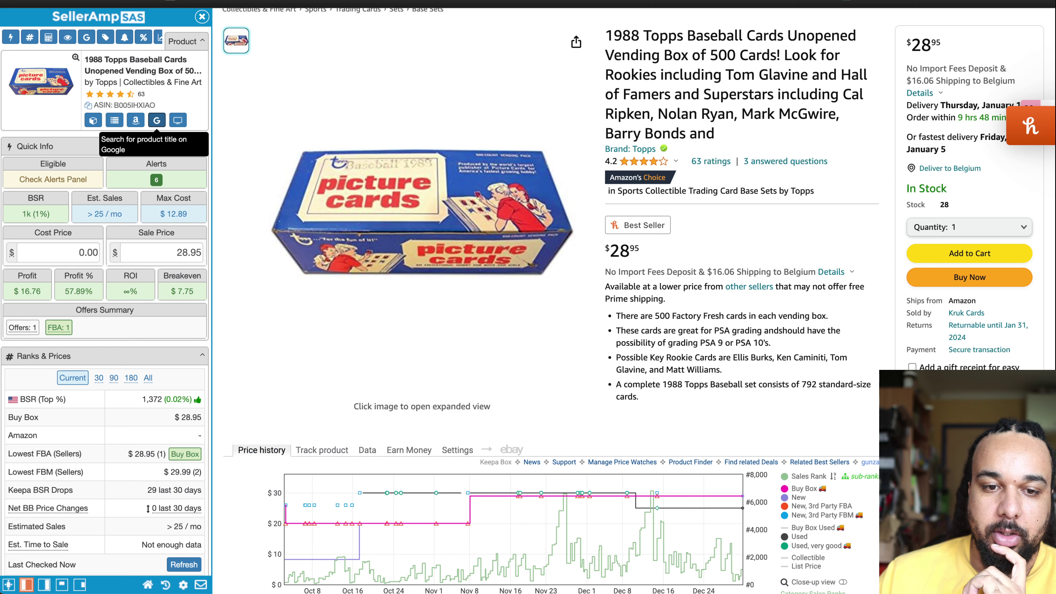
{"action": "left_click", "coordinate": [366, 3]}
{"action": "left_click", "coordinate": [519, 4]}
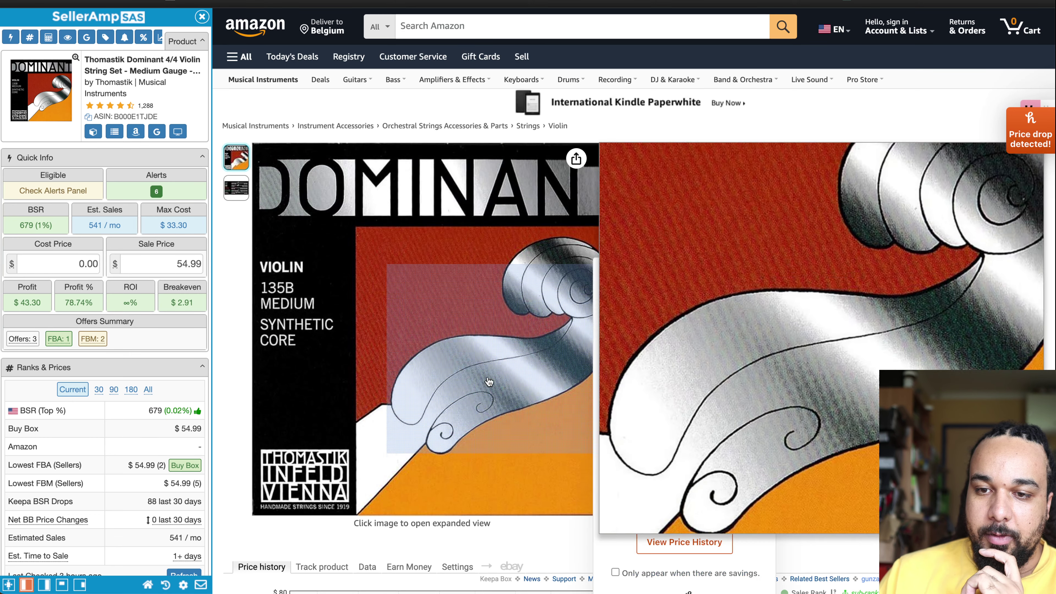
Step: Dismiss the Honey popup, check the Thomastik Dominant Keepa chart, and Google its title
{"action": "left_click", "coordinate": [853, 256]}
{"action": "scroll", "coordinate": [853, 255], "scroll_direction": "down", "scroll_amount": 5}
{"action": "scroll", "coordinate": [853, 255], "scroll_direction": "up", "scroll_amount": 3}
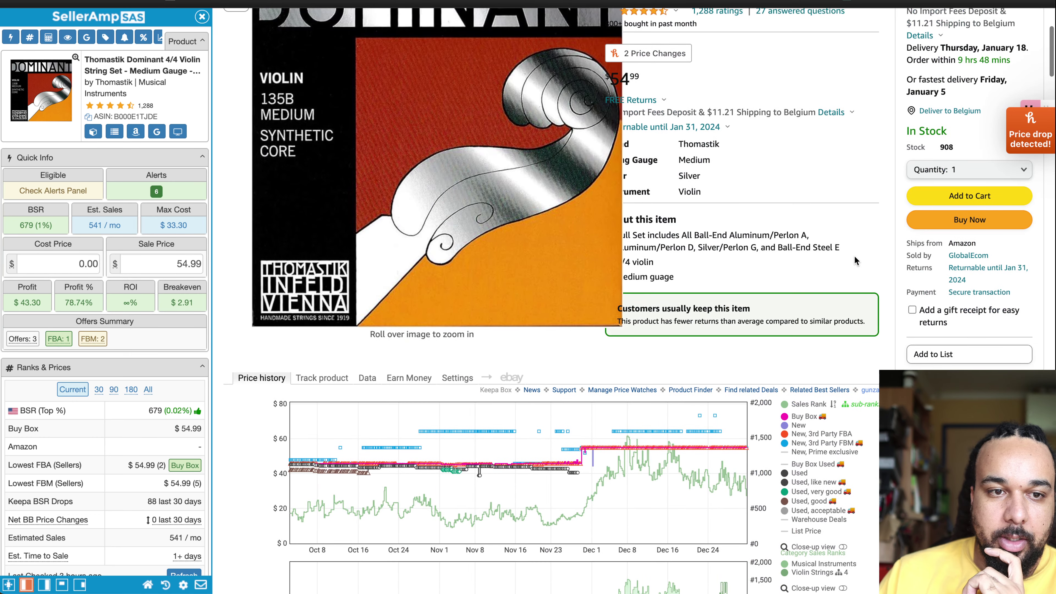
{"action": "scroll", "coordinate": [853, 256], "scroll_direction": "up", "scroll_amount": 3}
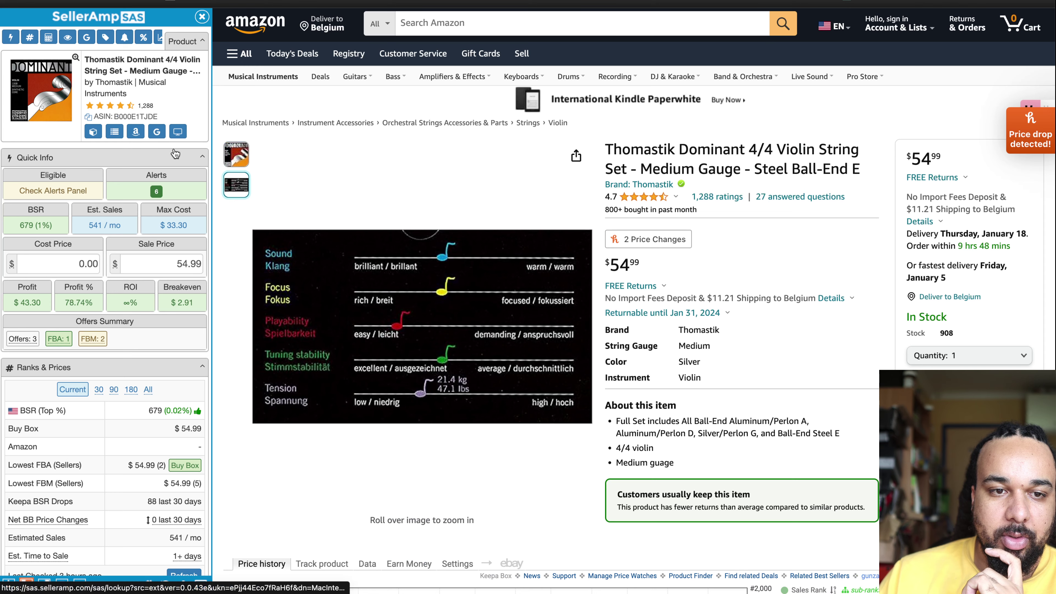
{"action": "left_click", "coordinate": [155, 131]}
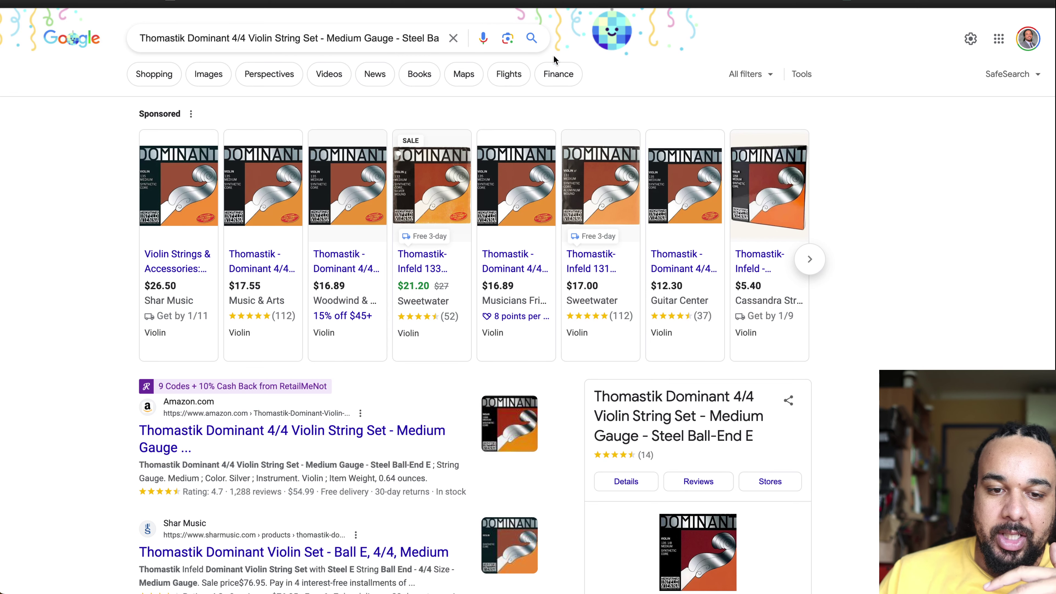
Step: Re-run the Google title search and open the Woodwind & Brasswind result at $16.89
{"action": "mouse_move", "coordinate": [363, 275]}
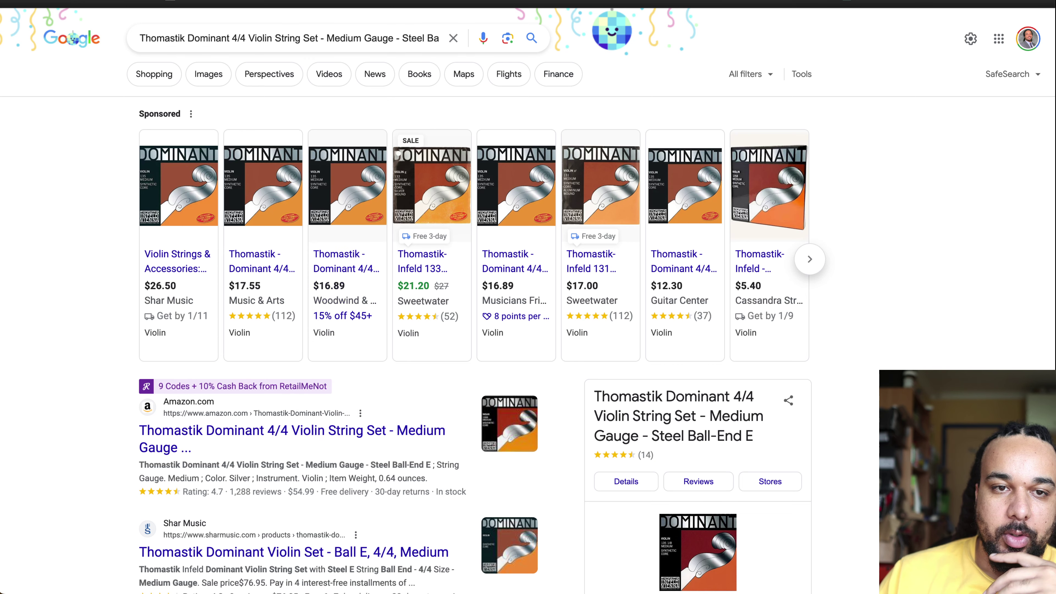
{"action": "key", "text": "ctrl+w"}
{"action": "left_click", "coordinate": [249, 155]}
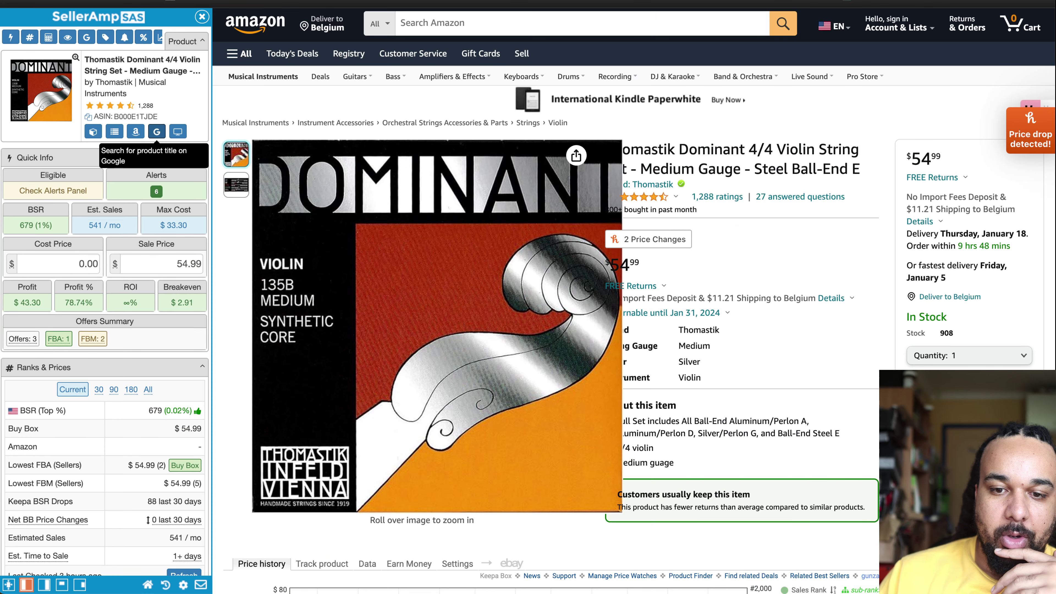
{"action": "left_click", "coordinate": [156, 131]}
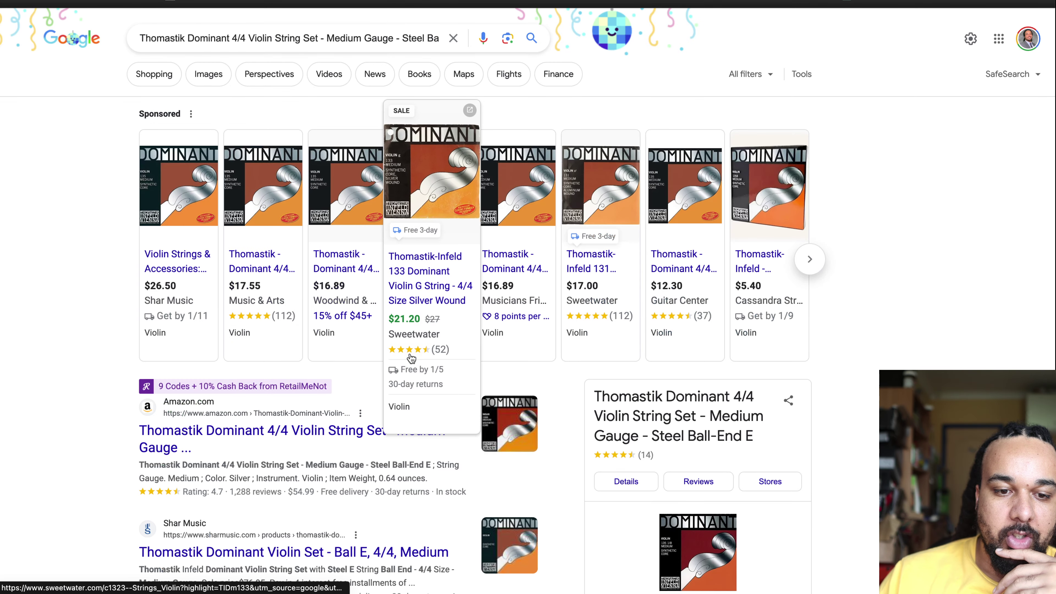
{"action": "left_click", "coordinate": [340, 293]}
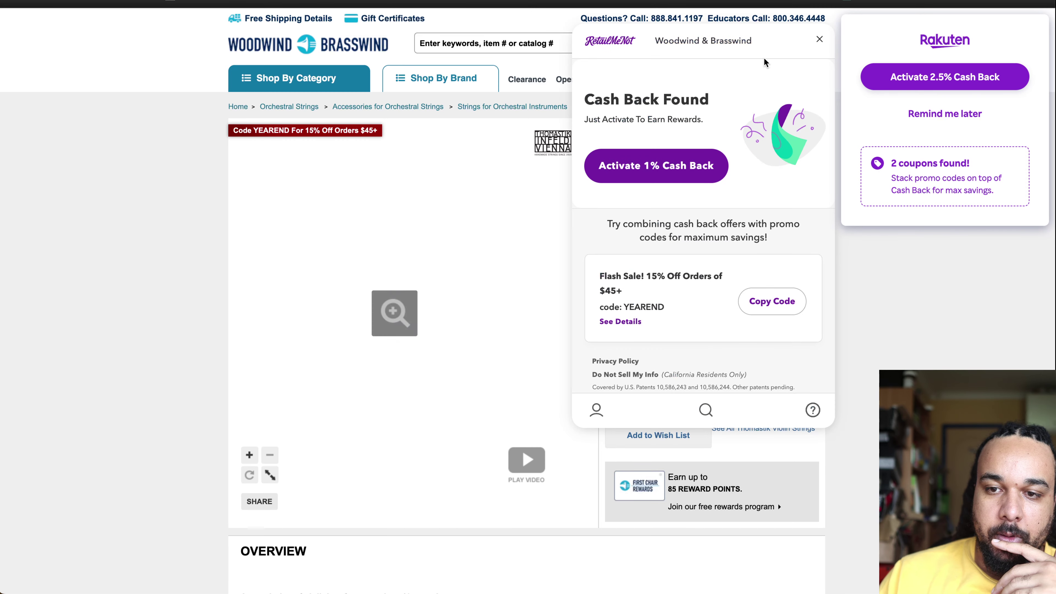
Step: Dismiss the RetailMeNot and Rakuten cashback popups and review the $16.89 single A string page
{"action": "left_click", "coordinate": [820, 40]}
{"action": "left_click", "coordinate": [925, 117]}
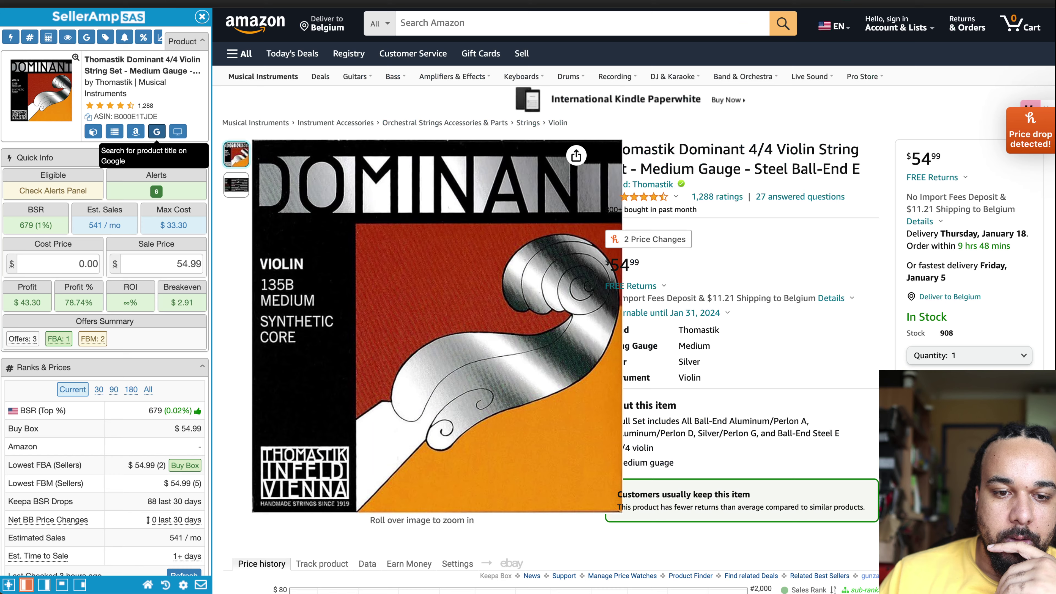
{"action": "mouse_move", "coordinate": [304, 282]}
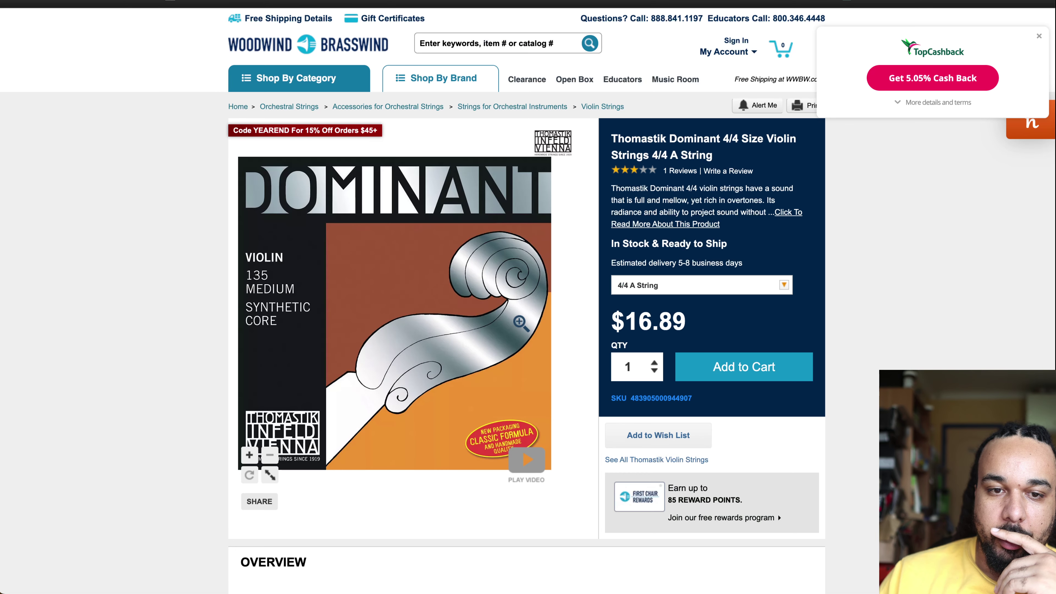
{"action": "scroll", "coordinate": [521, 323], "scroll_direction": "down", "scroll_amount": 10}
{"action": "scroll", "coordinate": [521, 323], "scroll_direction": "up", "scroll_amount": 10}
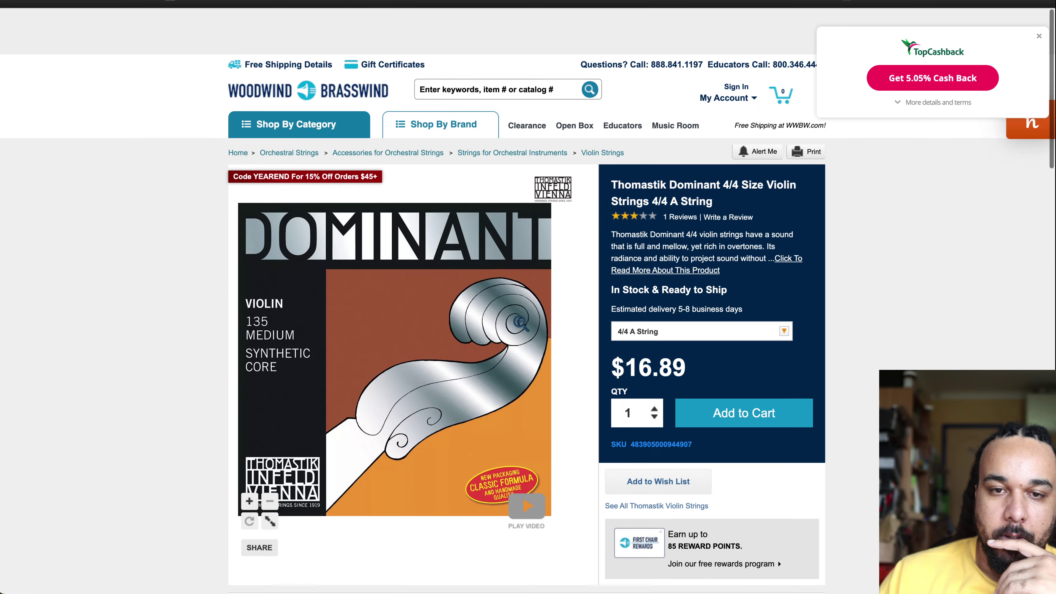
Step: Put 'Thomastik Dominant', copied from the Amazon title, into the store search box
{"action": "left_click", "coordinate": [472, 43]}
{"action": "type", "text": "135B"}
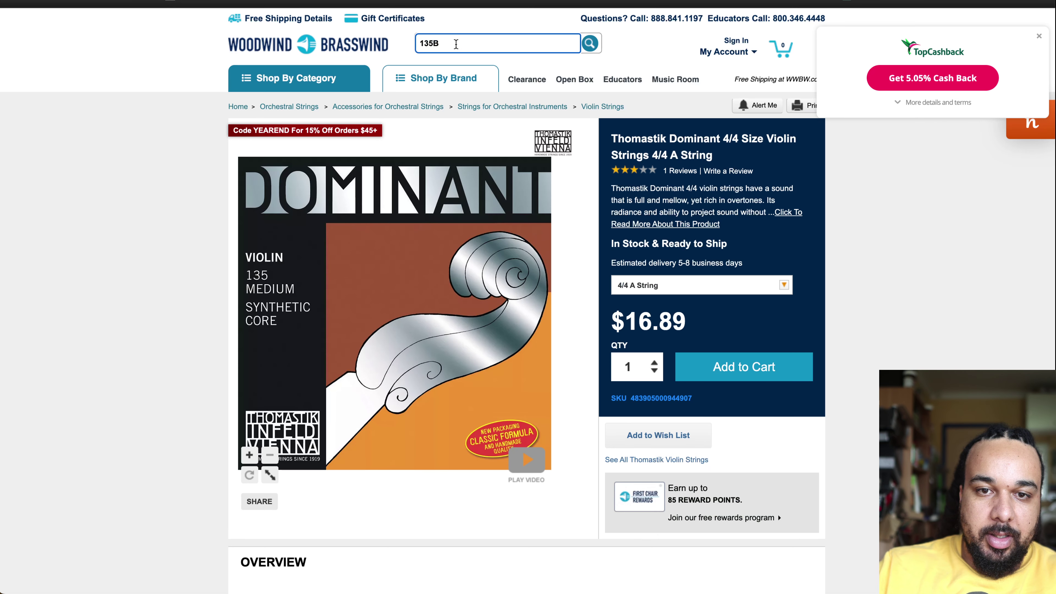
{"action": "type", "text": "Synthet"}
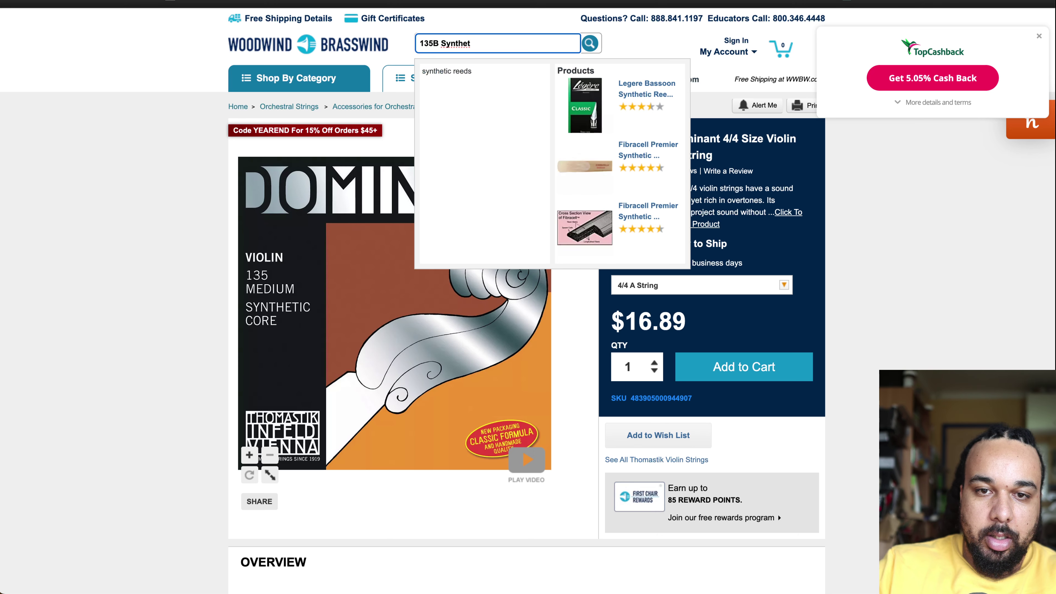
{"action": "key", "text": "ctrl+a"}
{"action": "key", "text": "BackSpace"}
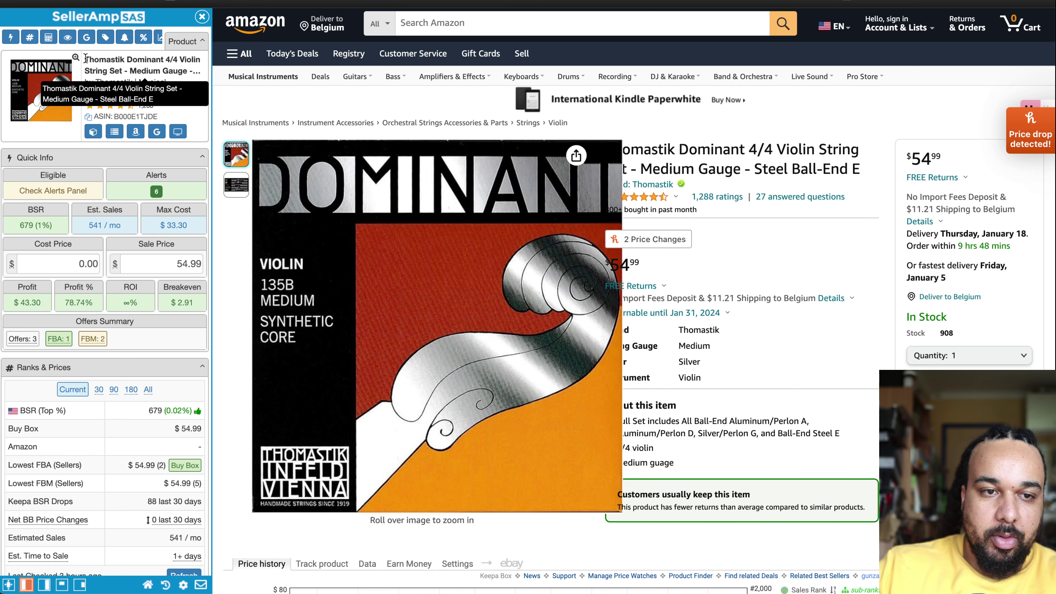
{"action": "left_click_drag", "start_coordinate": [85, 59], "coordinate": [161, 60]}
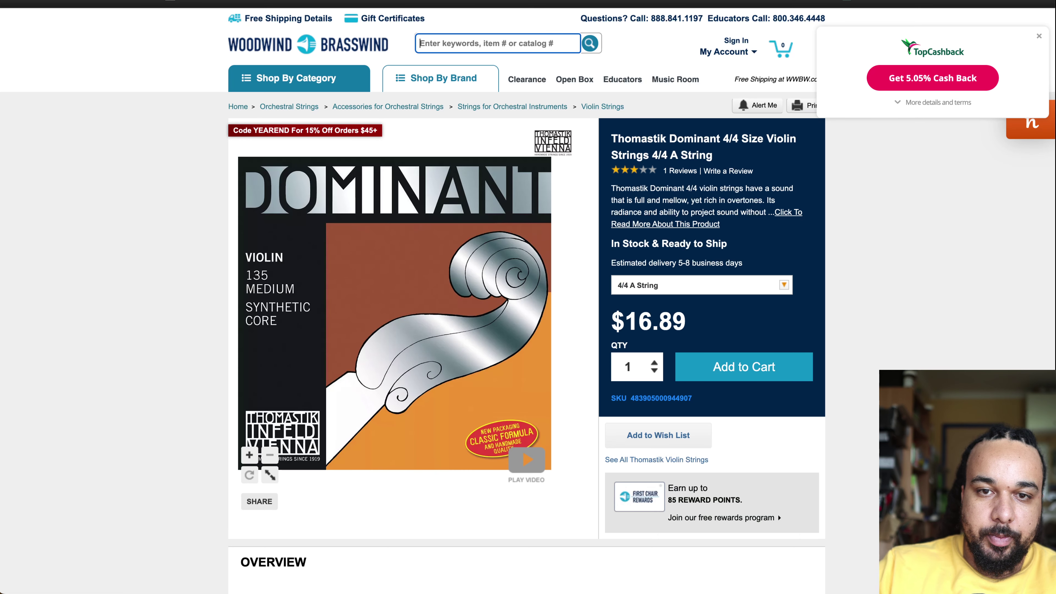
{"action": "type", "text": "Thomastik Dominant"}
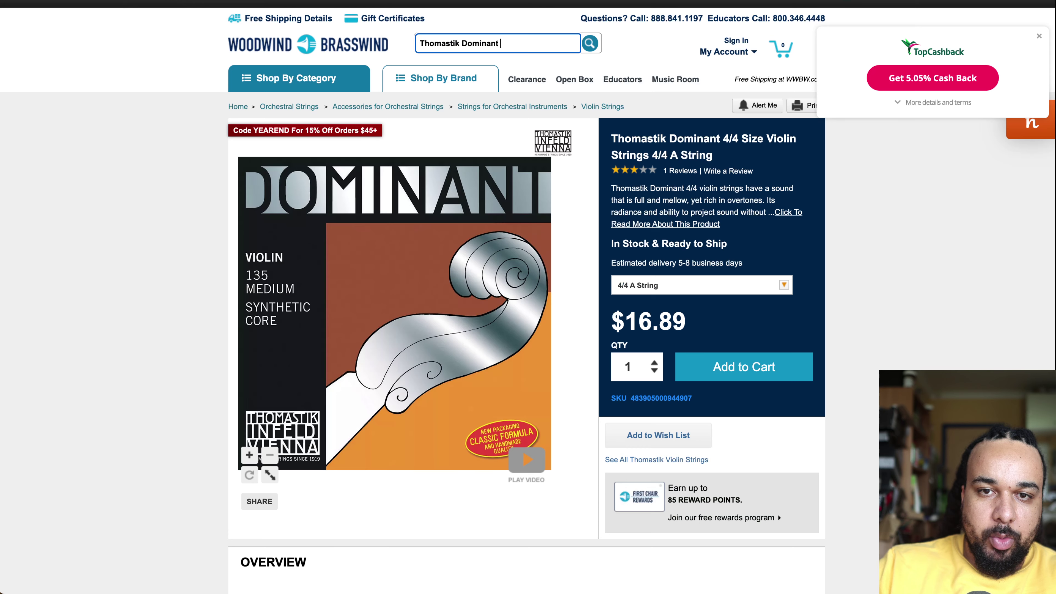
Step: Search the store for 'Thomastik Dominant 135B' and open the 4/4 violin string set
{"action": "type", "text": "135B"}
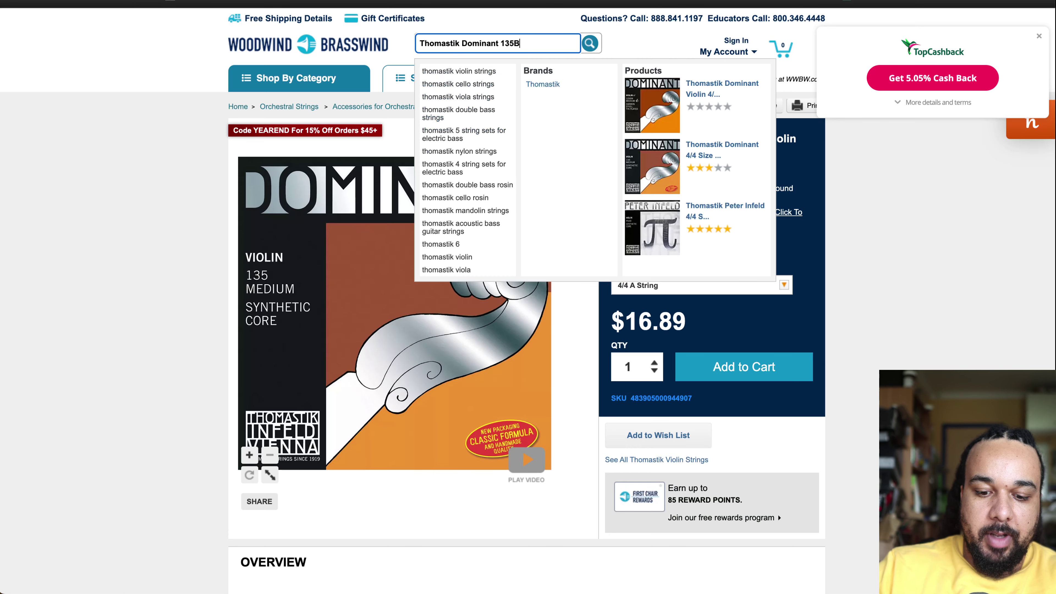
{"action": "key", "text": "Return"}
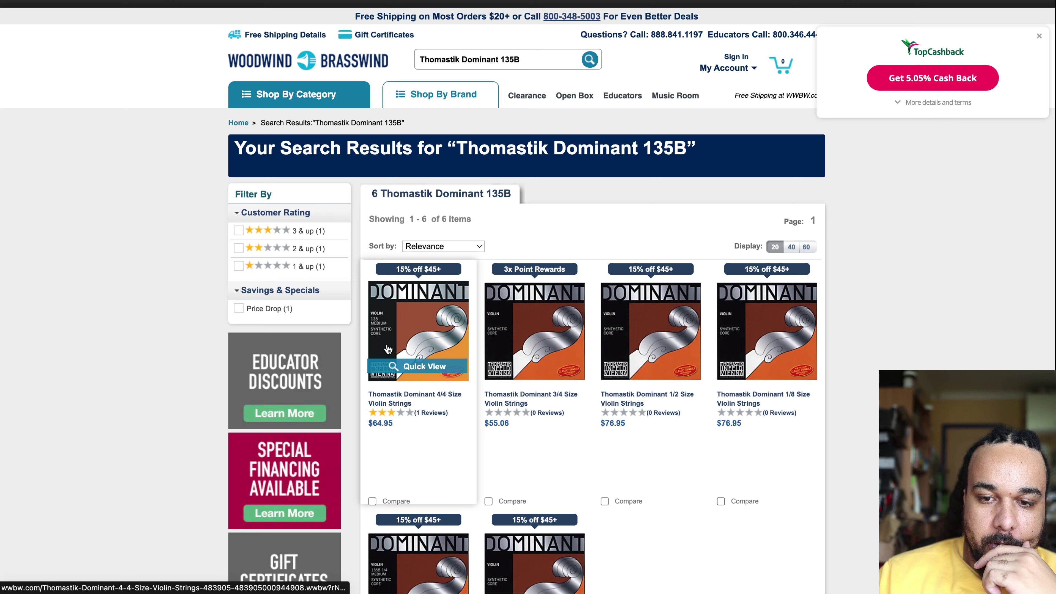
{"action": "scroll", "coordinate": [388, 347], "scroll_direction": "down", "scroll_amount": 5}
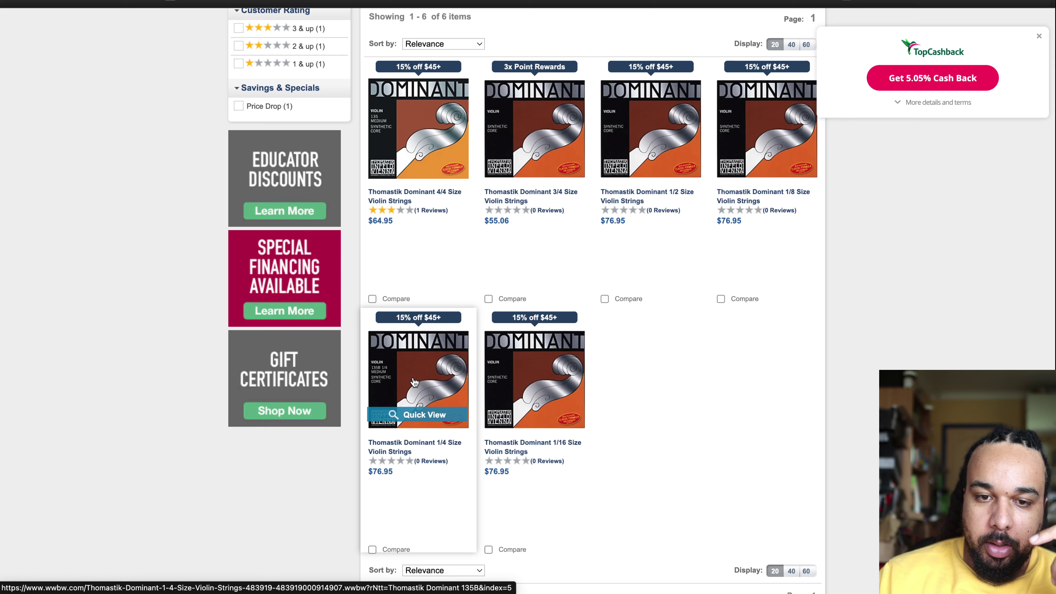
{"action": "left_click", "coordinate": [410, 200]}
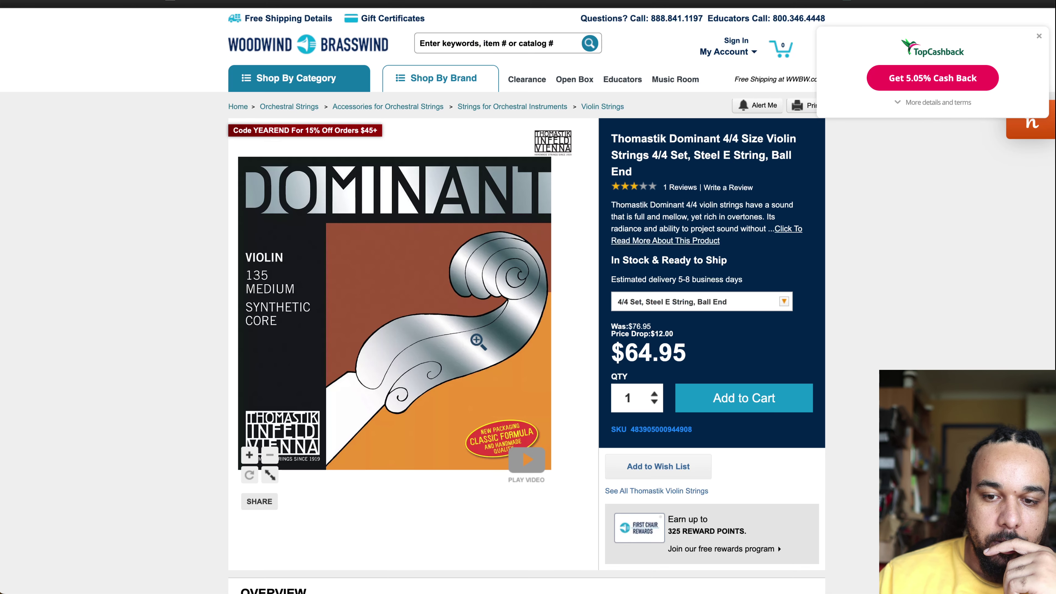
Step: Choose the '4/4 Set, Steel E String, Loop End' variant at $76.95
{"action": "scroll", "coordinate": [478, 341], "scroll_direction": "down", "scroll_amount": 1}
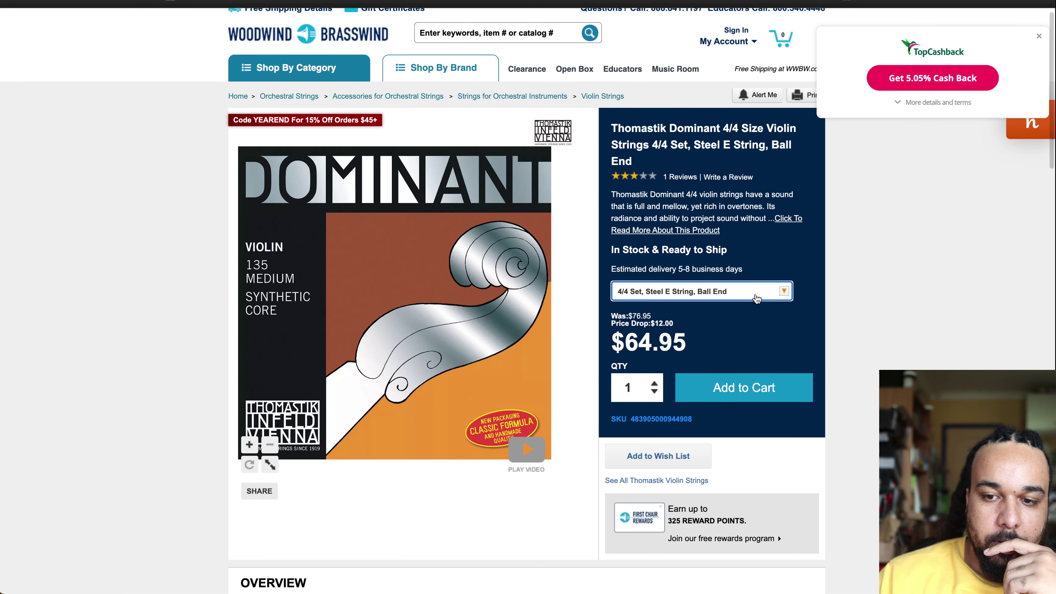
{"action": "left_click", "coordinate": [755, 296]}
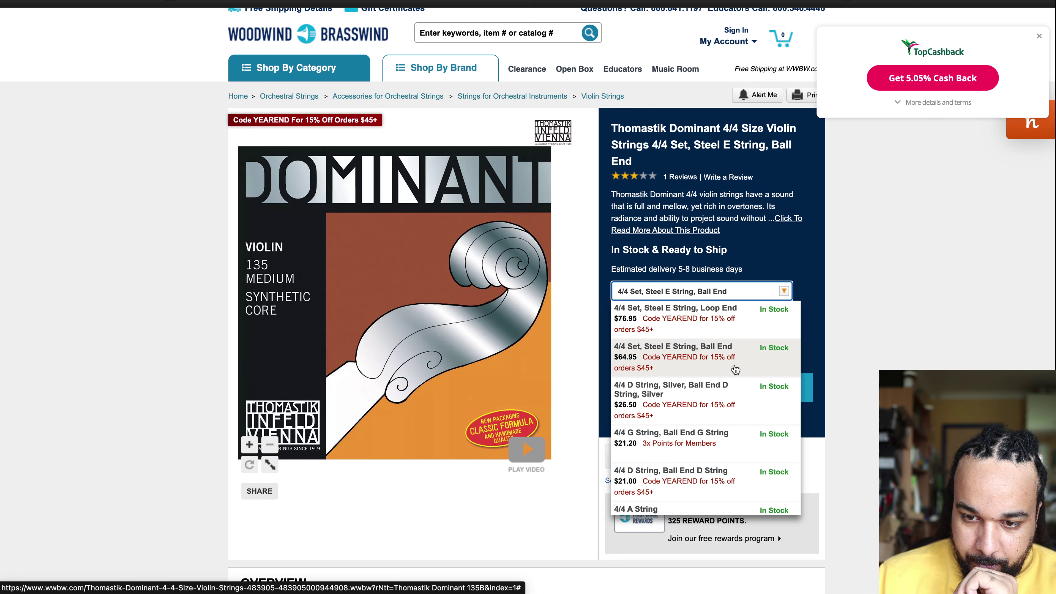
{"action": "left_click", "coordinate": [725, 318]}
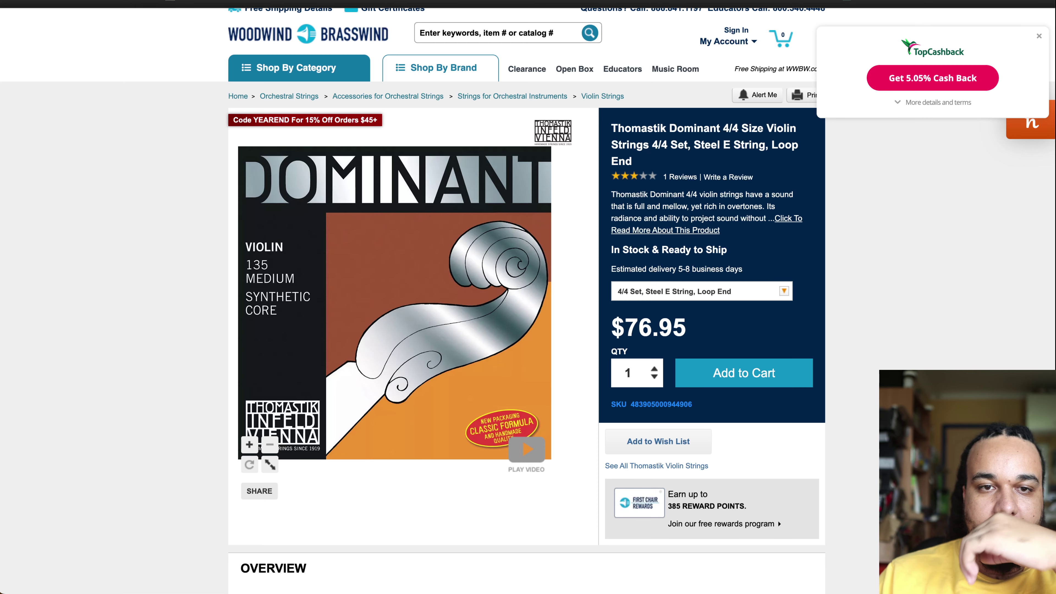
{"action": "key", "text": "super+w"}
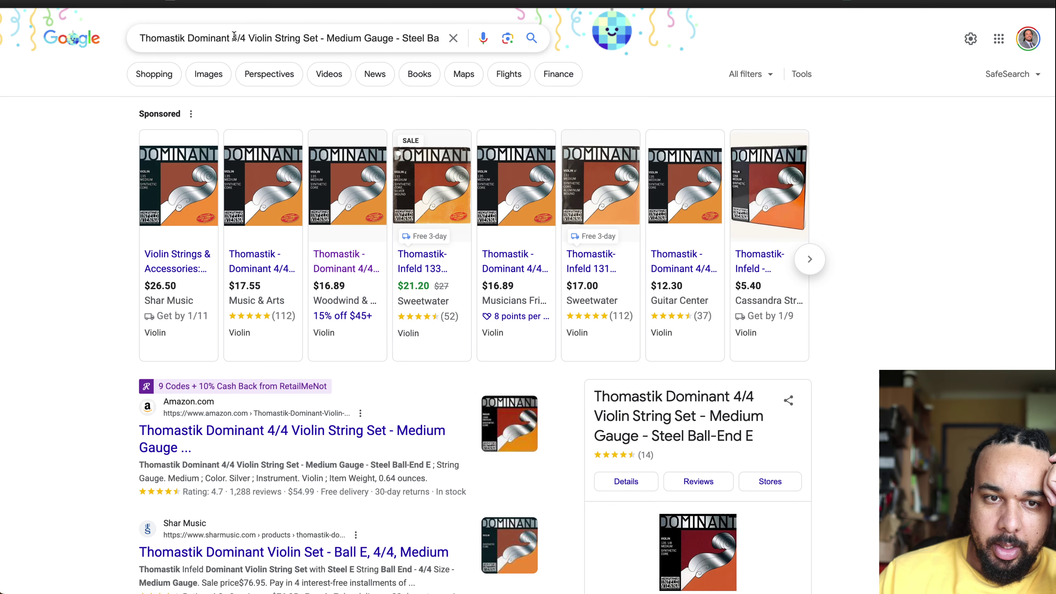
Step: Refine the Google query to 'Thomastik Dominant 135B medium synthetic core'
{"action": "left_click_drag", "start_coordinate": [232, 38], "coordinate": [440, 40]}
{"action": "type", "text": "135"}
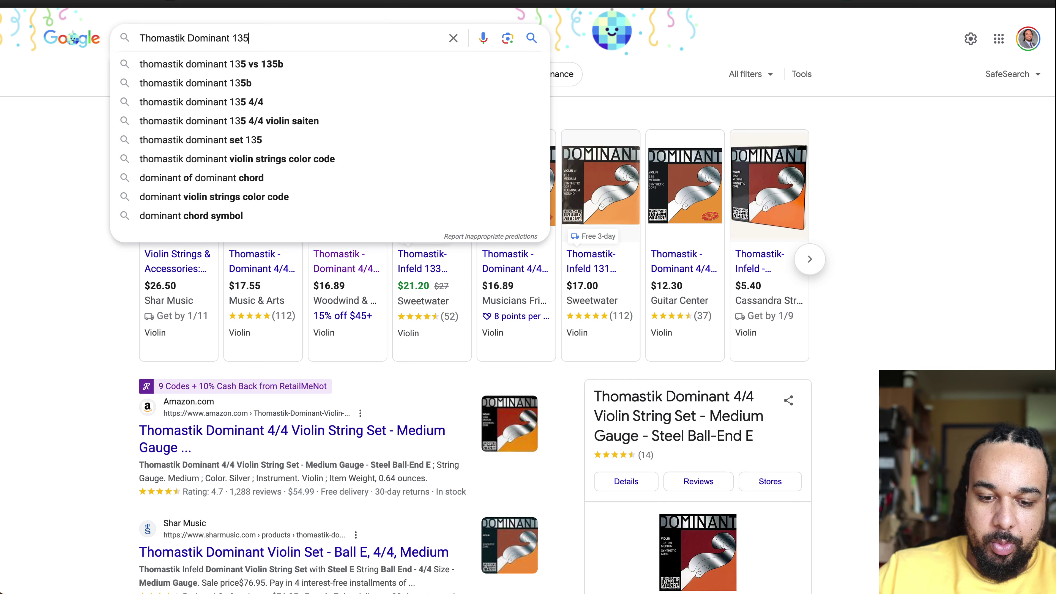
{"action": "type", "text": "B synthetic"}
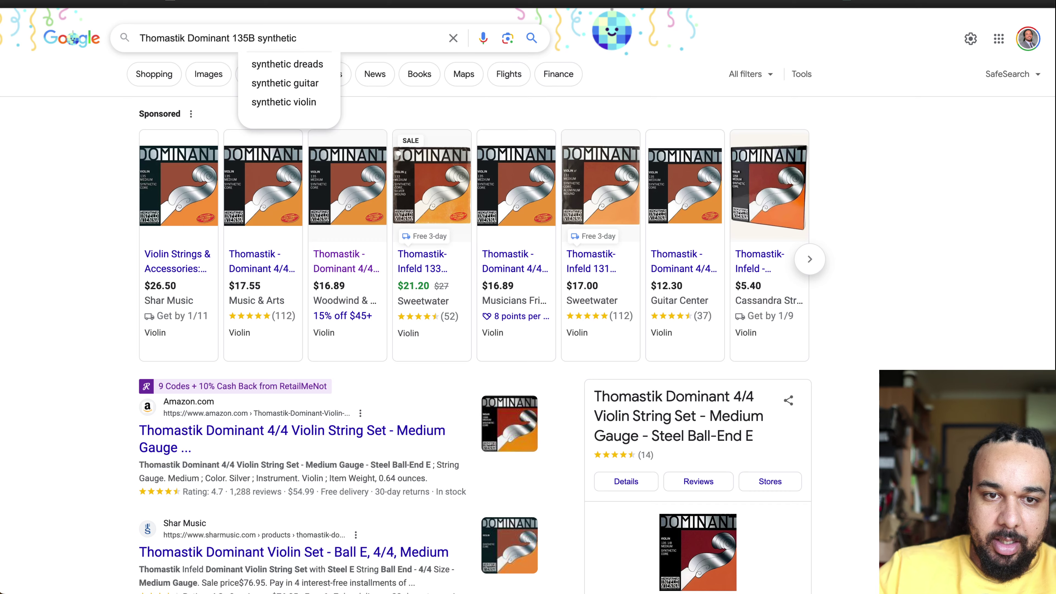
{"action": "key", "text": "Return"}
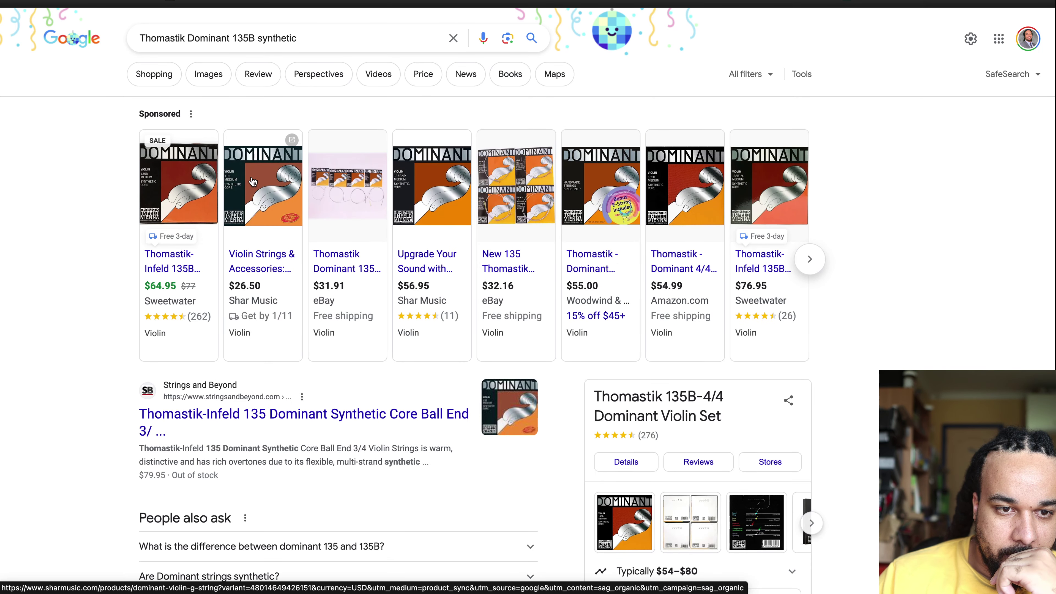
{"action": "left_click", "coordinate": [258, 38]}
{"action": "type", "text": "medium synthetic"}
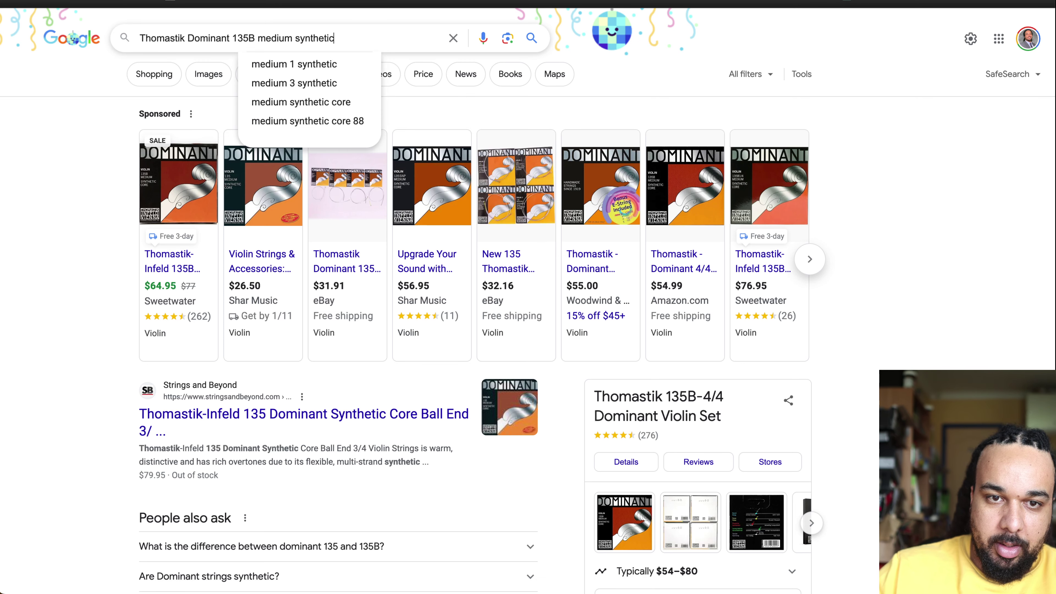
{"action": "type", "text": " core"}
{"action": "key", "text": "Return"}
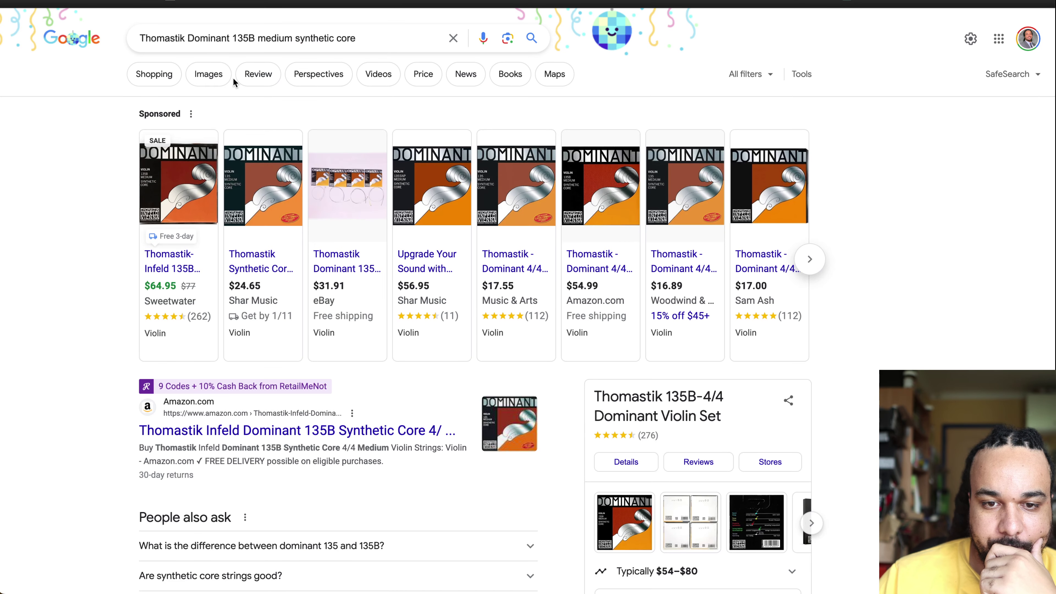
Step: Expand the 135 versus 135B answer and scan retailer prices of roughly $54–$80
{"action": "mouse_move", "coordinate": [506, 210]}
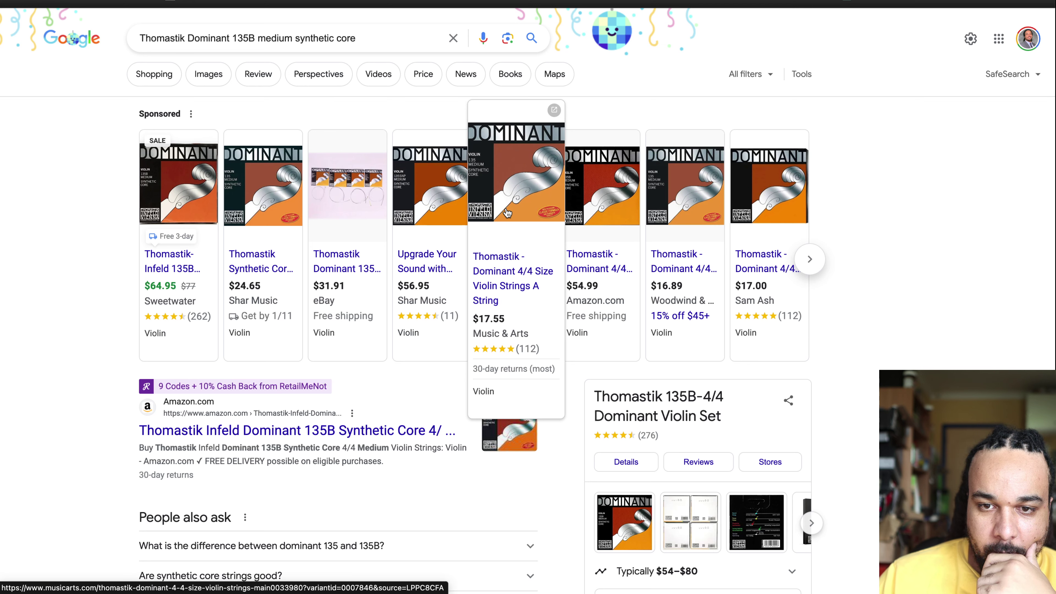
{"action": "mouse_move", "coordinate": [568, 229]}
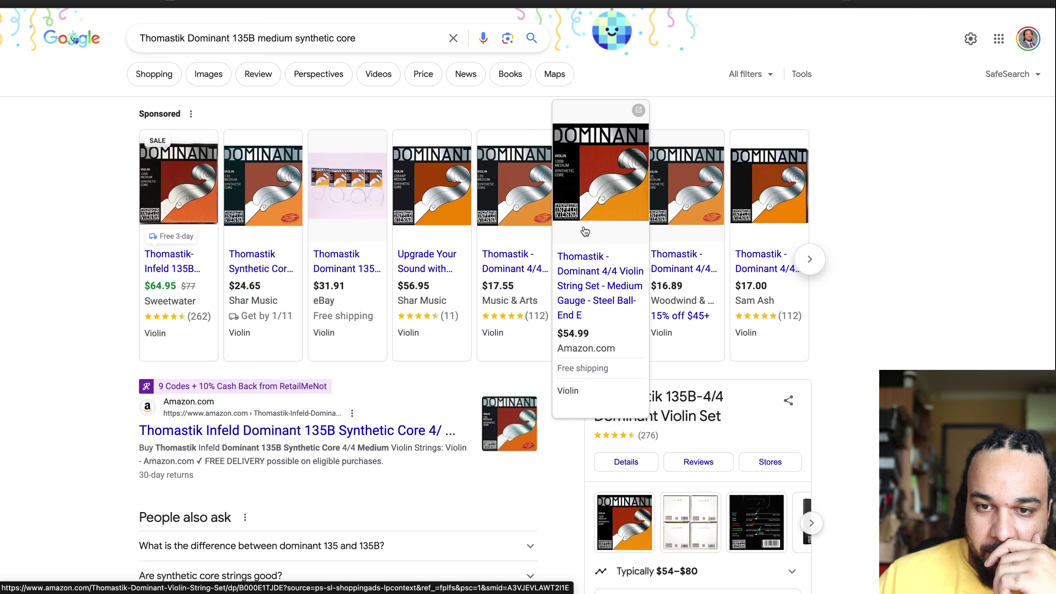
{"action": "mouse_move", "coordinate": [523, 229]}
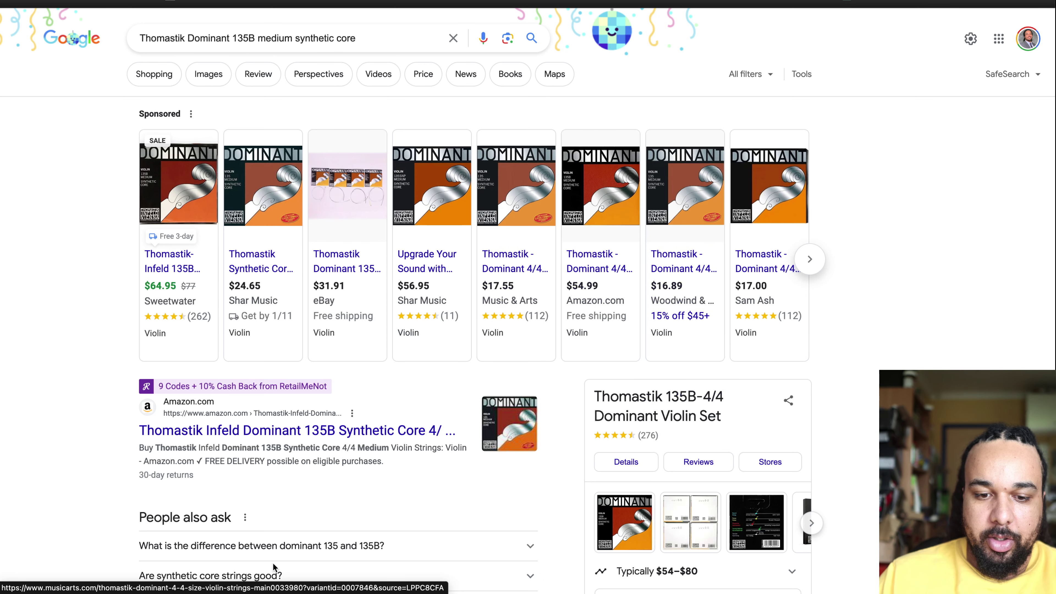
{"action": "left_click", "coordinate": [310, 545]}
{"action": "scroll", "coordinate": [382, 490], "scroll_direction": "down", "scroll_amount": 5}
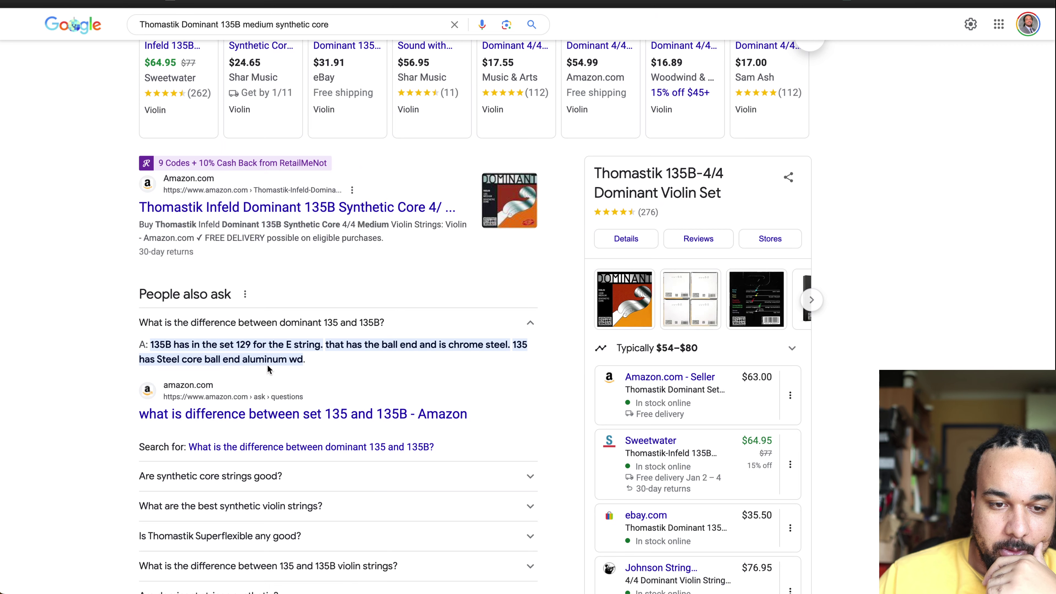
{"action": "scroll", "coordinate": [908, 187], "scroll_direction": "up", "scroll_amount": 4}
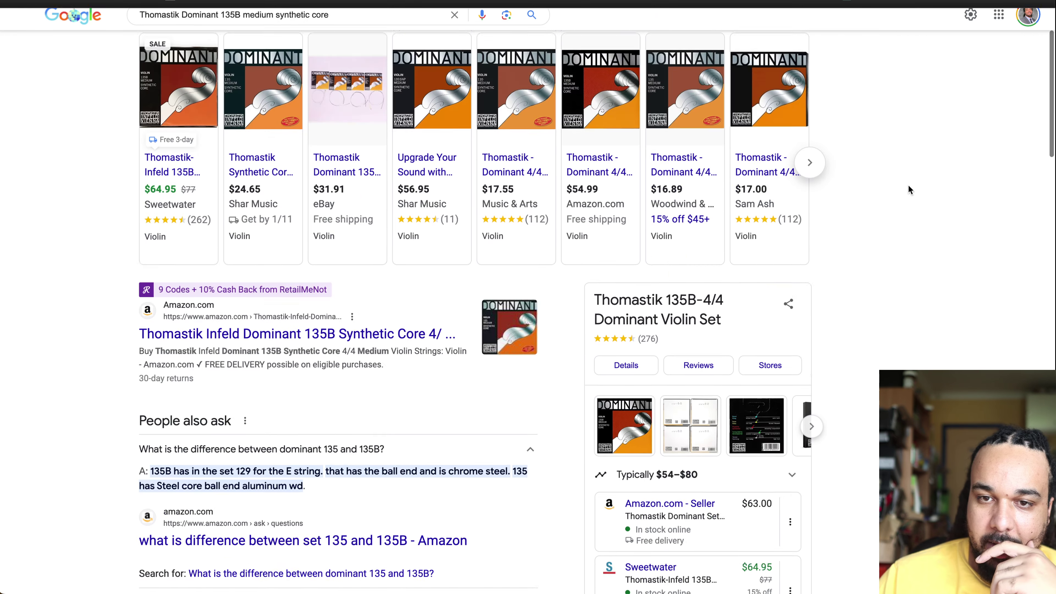
{"action": "scroll", "coordinate": [908, 189], "scroll_direction": "down", "scroll_amount": 10}
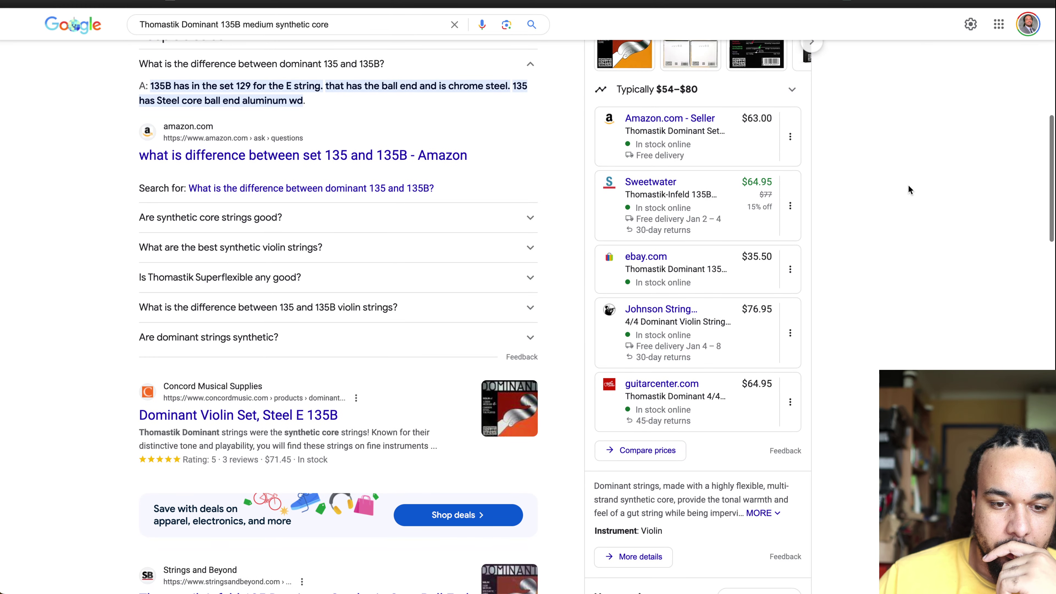
{"action": "scroll", "coordinate": [908, 189], "scroll_direction": "down", "scroll_amount": 8}
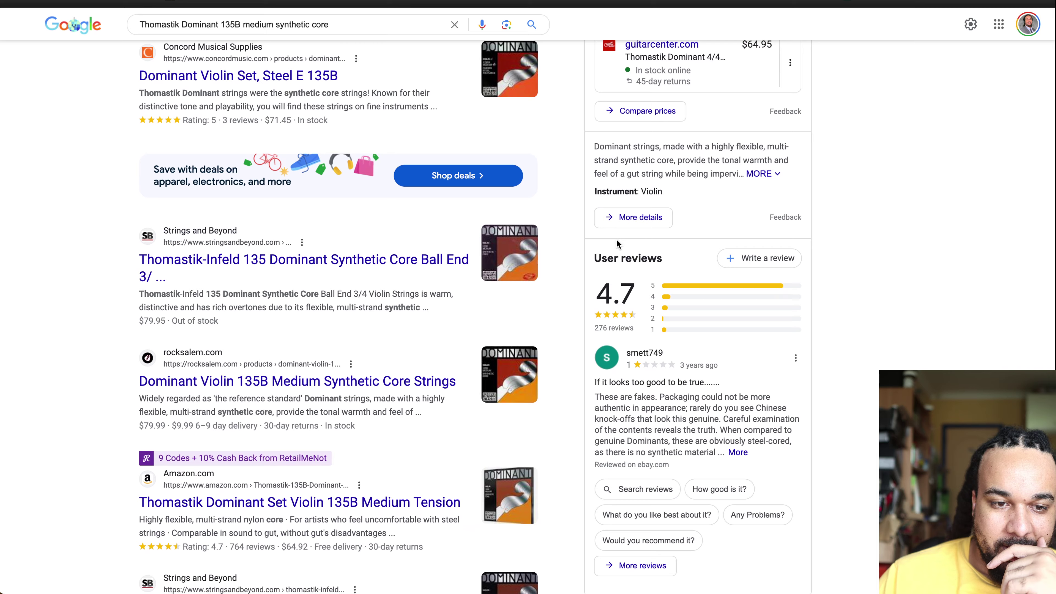
{"action": "scroll", "coordinate": [397, 326], "scroll_direction": "down", "scroll_amount": 6}
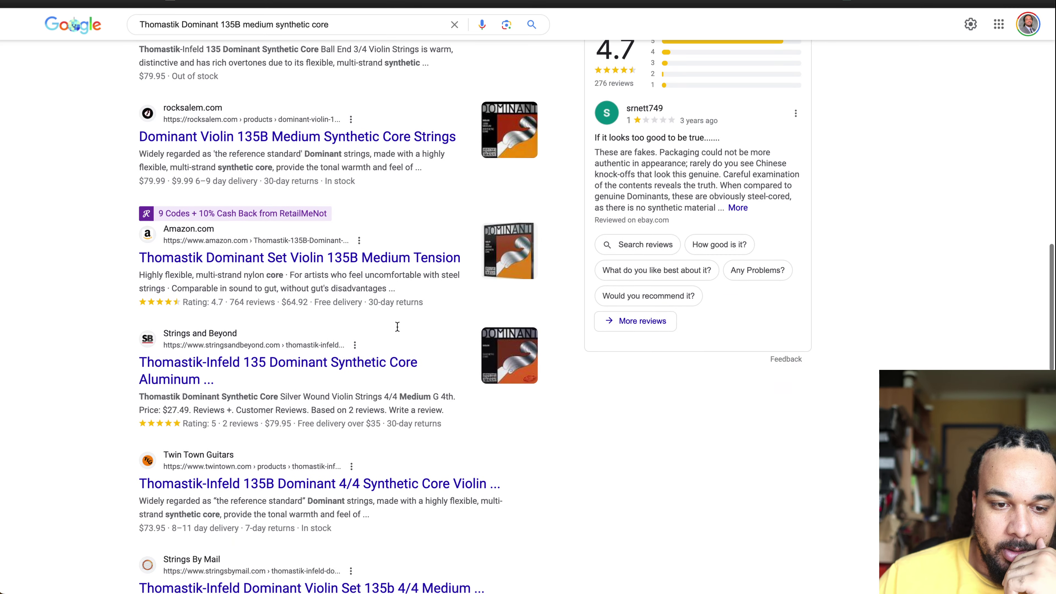
{"action": "scroll", "coordinate": [397, 327], "scroll_direction": "down", "scroll_amount": 4}
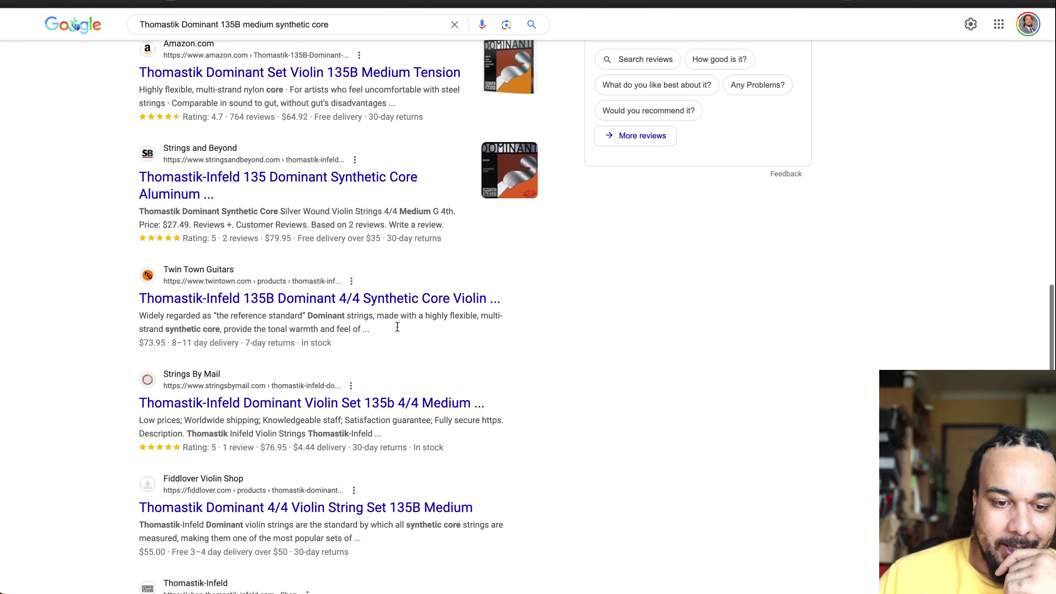
{"action": "scroll", "coordinate": [397, 326], "scroll_direction": "down", "scroll_amount": 3}
{"action": "scroll", "coordinate": [397, 326], "scroll_direction": "up", "scroll_amount": 20}
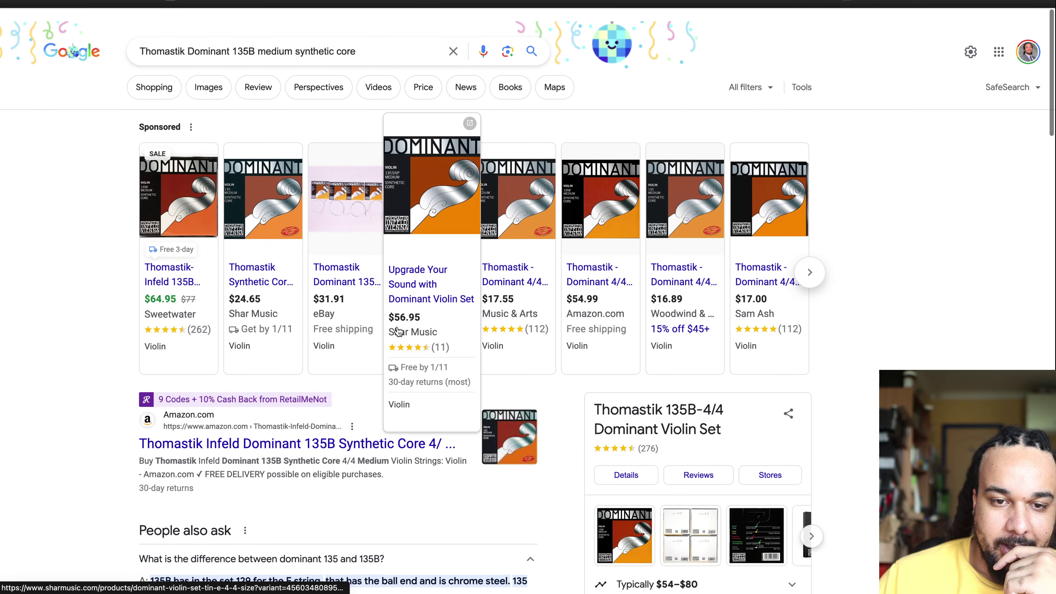
{"action": "scroll", "coordinate": [397, 331], "scroll_direction": "down", "scroll_amount": 1}
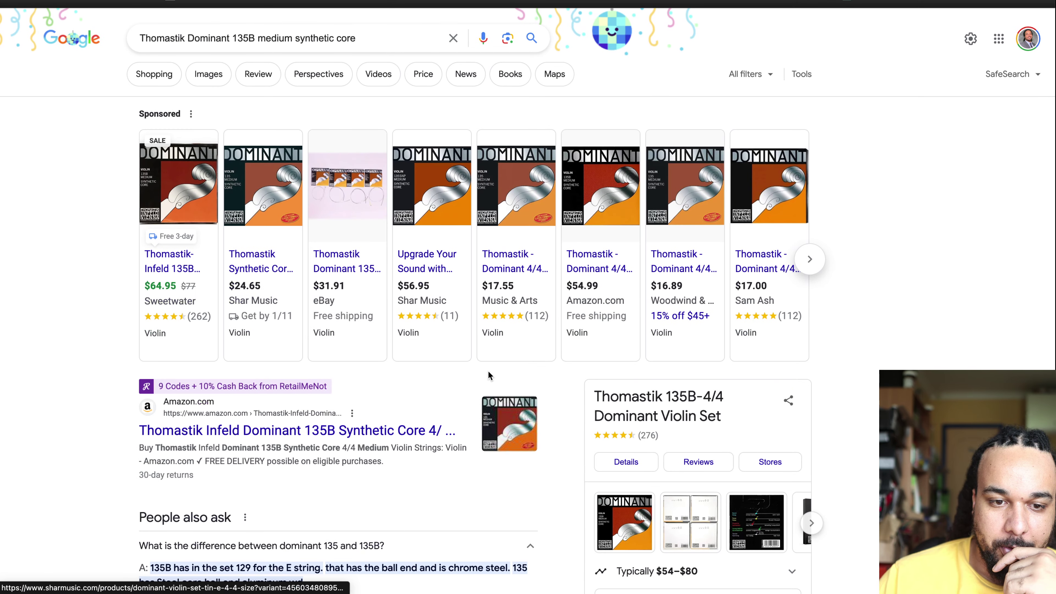
Step: Open the Shar Music ad and copy the 'Thomastik Dominant Violin D String' title
{"action": "left_click", "coordinate": [259, 274]}
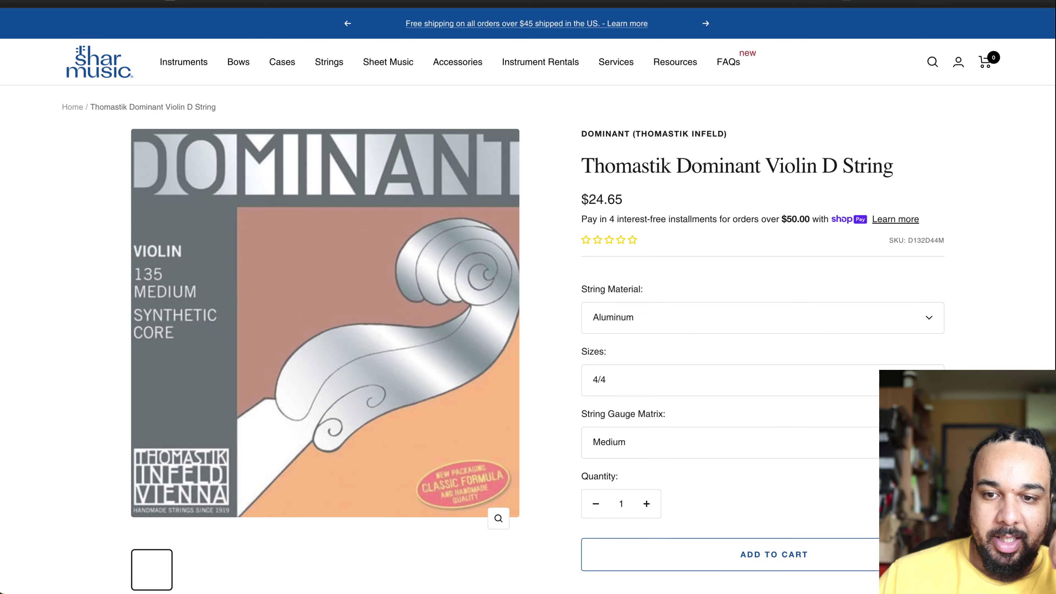
{"action": "left_click_drag", "start_coordinate": [582, 163], "coordinate": [674, 200]}
{"action": "key", "text": "super+c"}
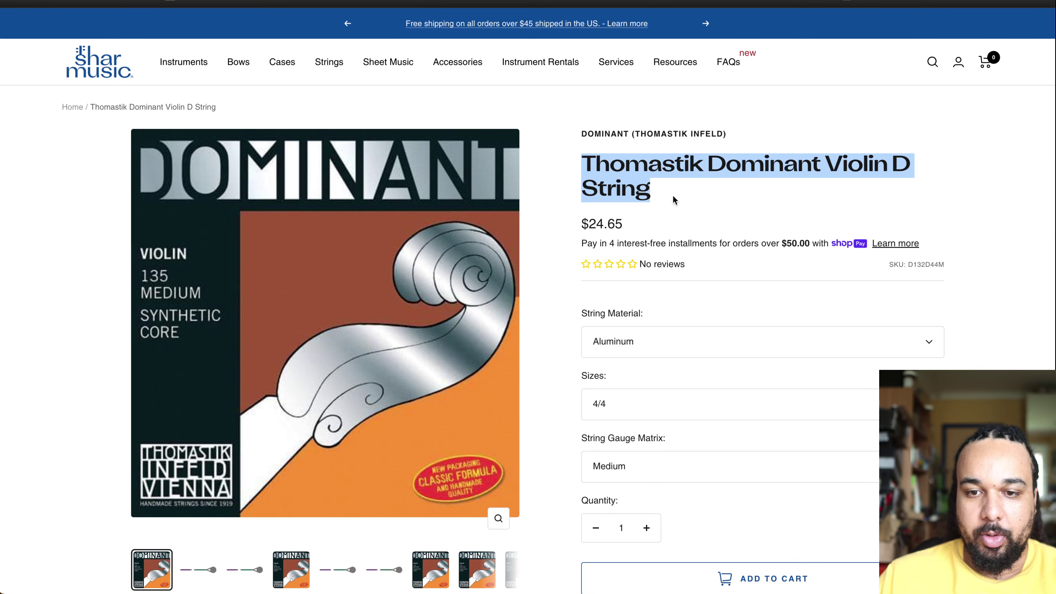
{"action": "key", "text": "ctrl+shift+Tab"}
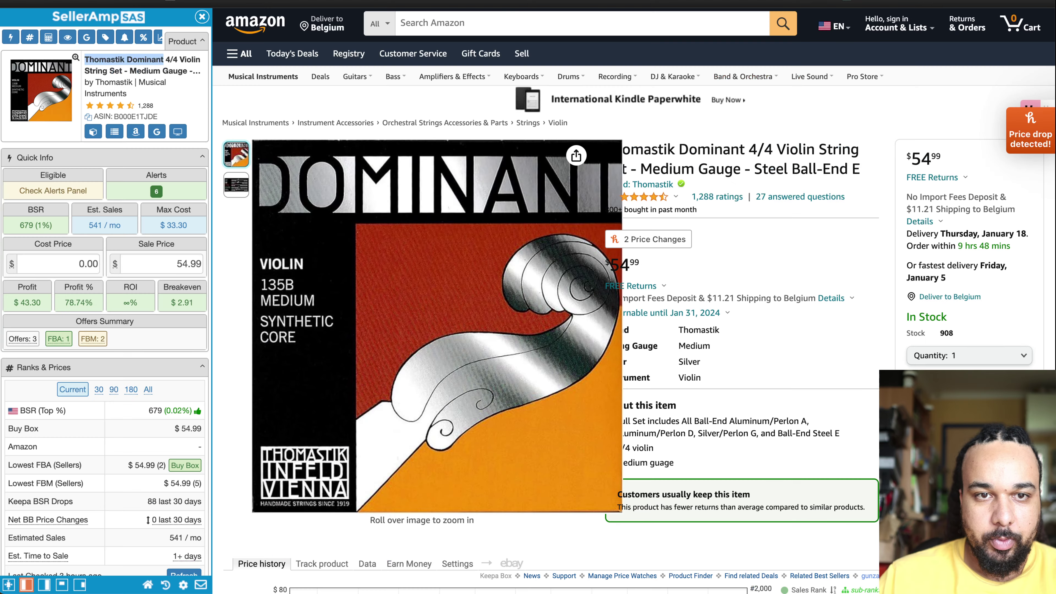
Step: Search Amazon for that D string title, then compare Google prices like Twin Town Guitars $73.95
{"action": "left_click", "coordinate": [449, 22]}
{"action": "key", "text": "super+v"}
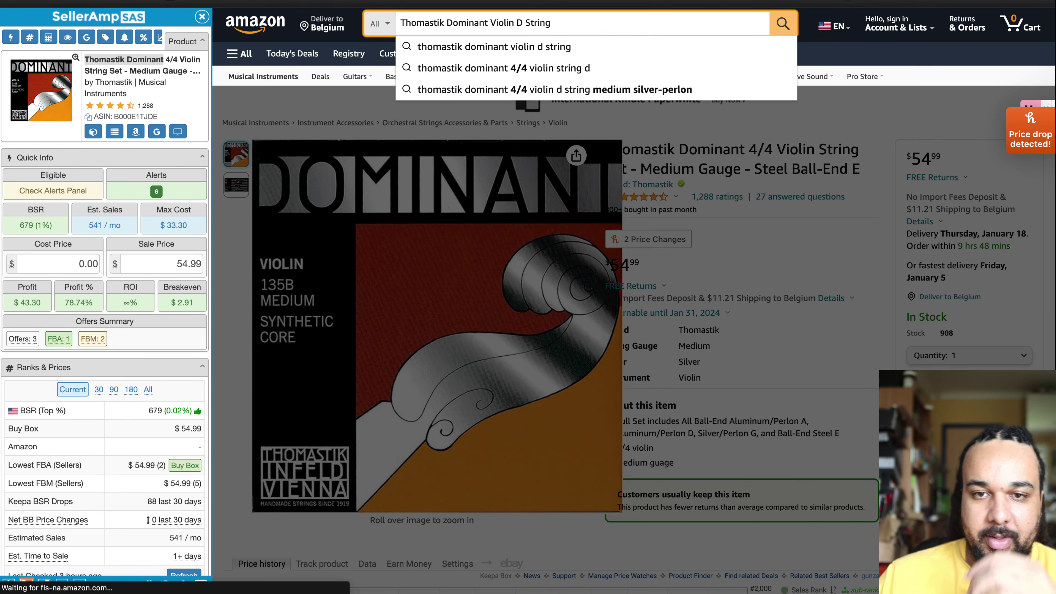
{"action": "key", "text": "Return"}
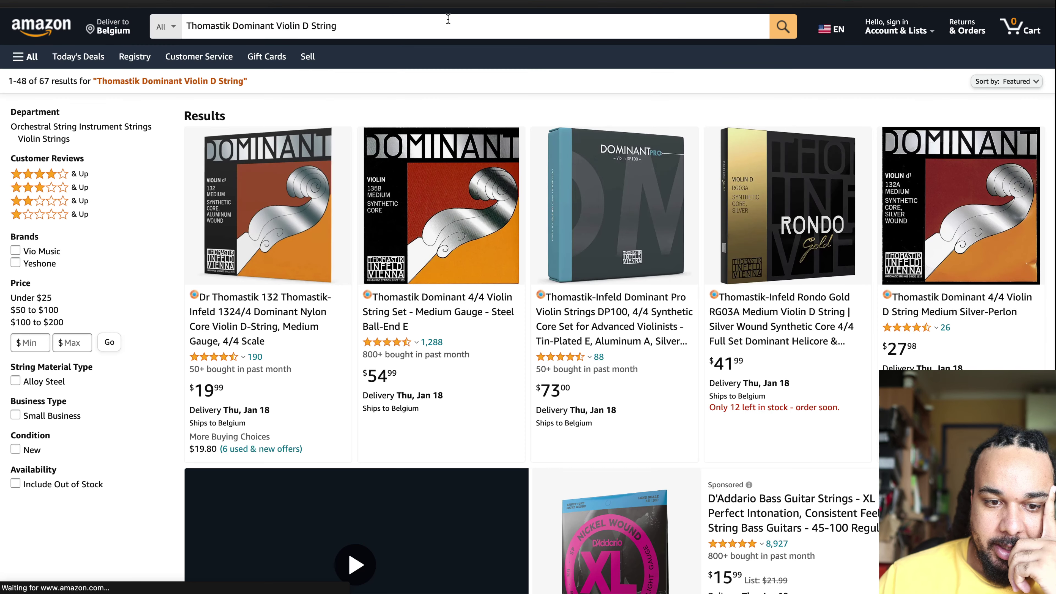
{"action": "mouse_move", "coordinate": [298, 274]}
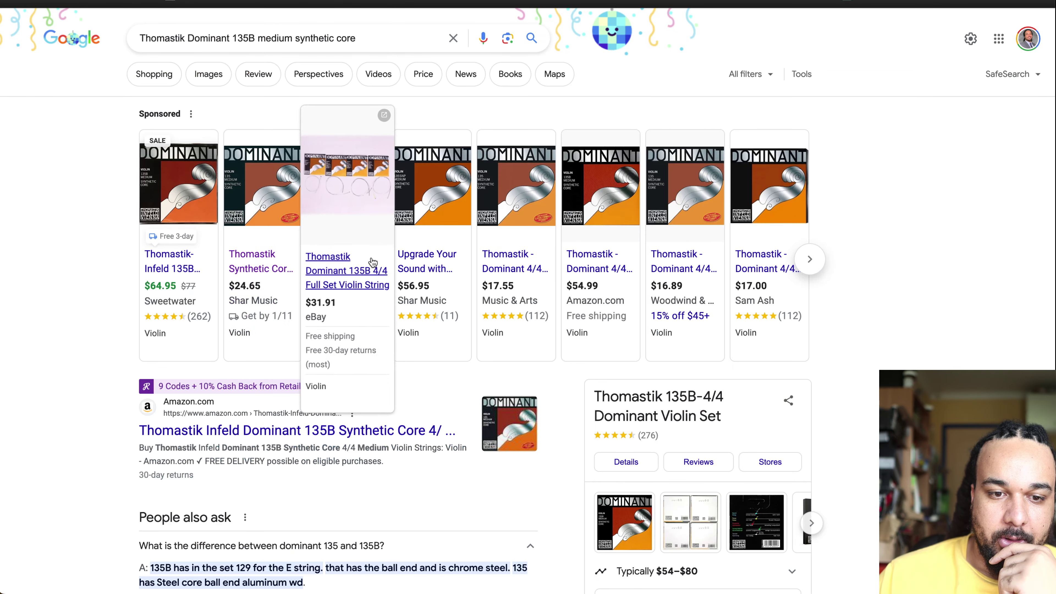
{"action": "scroll", "coordinate": [371, 258], "scroll_direction": "down", "scroll_amount": 10}
{"action": "scroll", "coordinate": [372, 258], "scroll_direction": "down", "scroll_amount": 3}
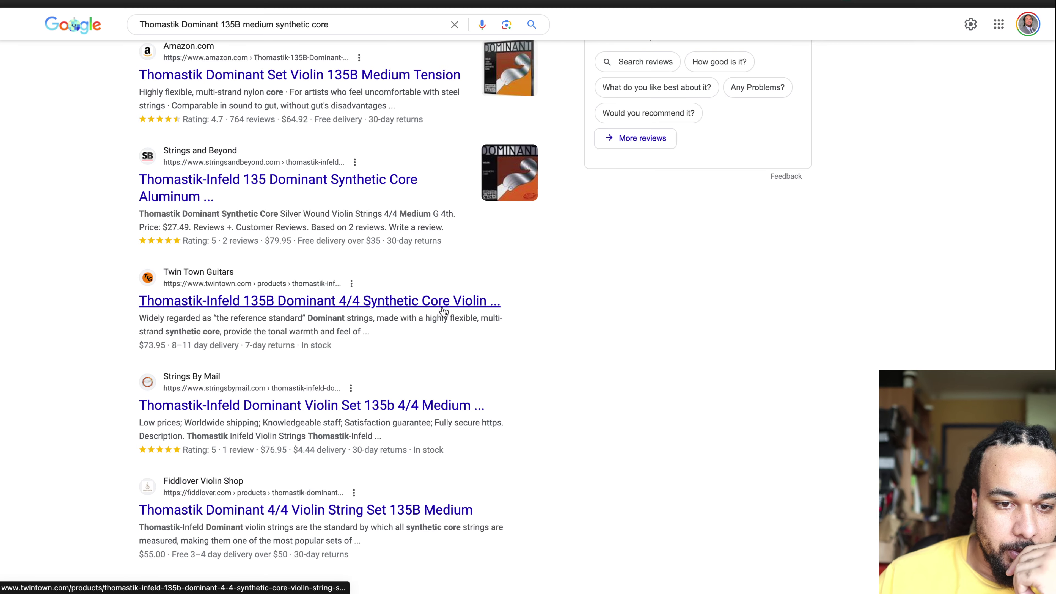
Step: Scroll the 135B Google results comparing shop prices such as Strings and Beyond at $79.95
{"action": "scroll", "coordinate": [443, 312], "scroll_direction": "down", "scroll_amount": 5}
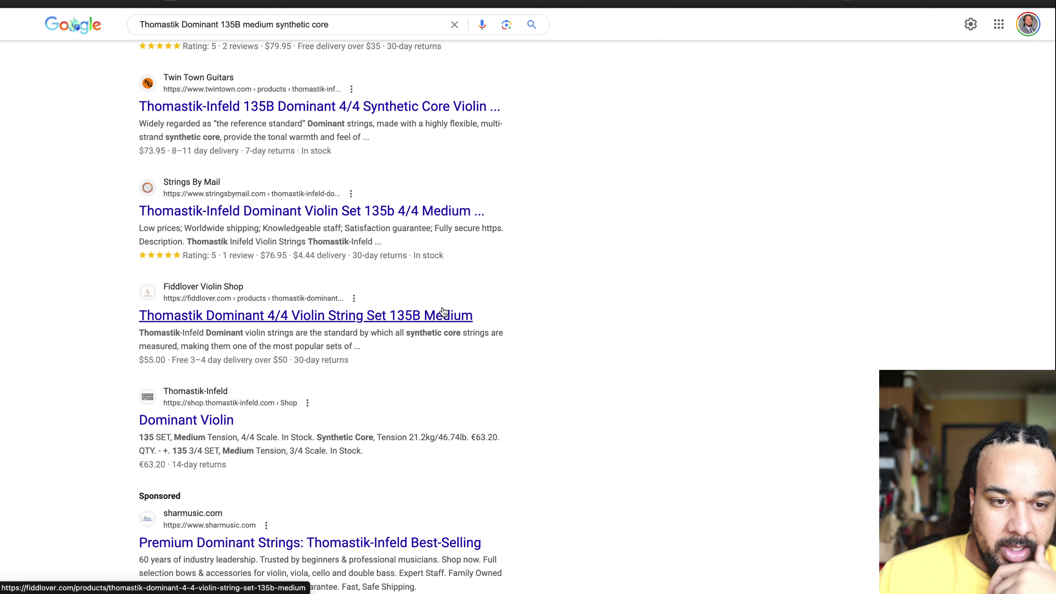
{"action": "scroll", "coordinate": [443, 311], "scroll_direction": "down", "scroll_amount": 12}
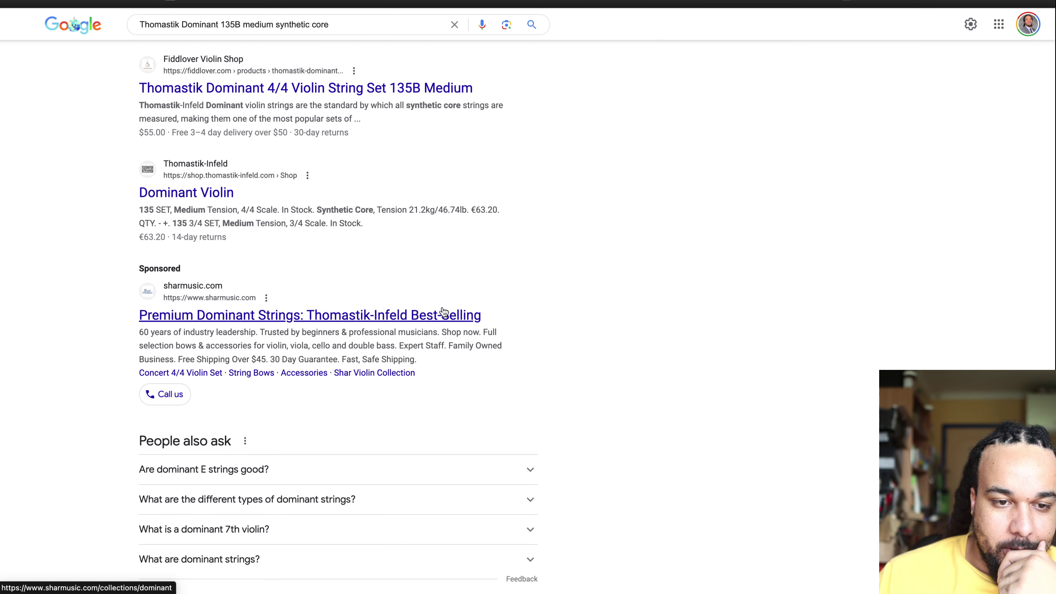
{"action": "scroll", "coordinate": [406, 372], "scroll_direction": "down", "scroll_amount": 15}
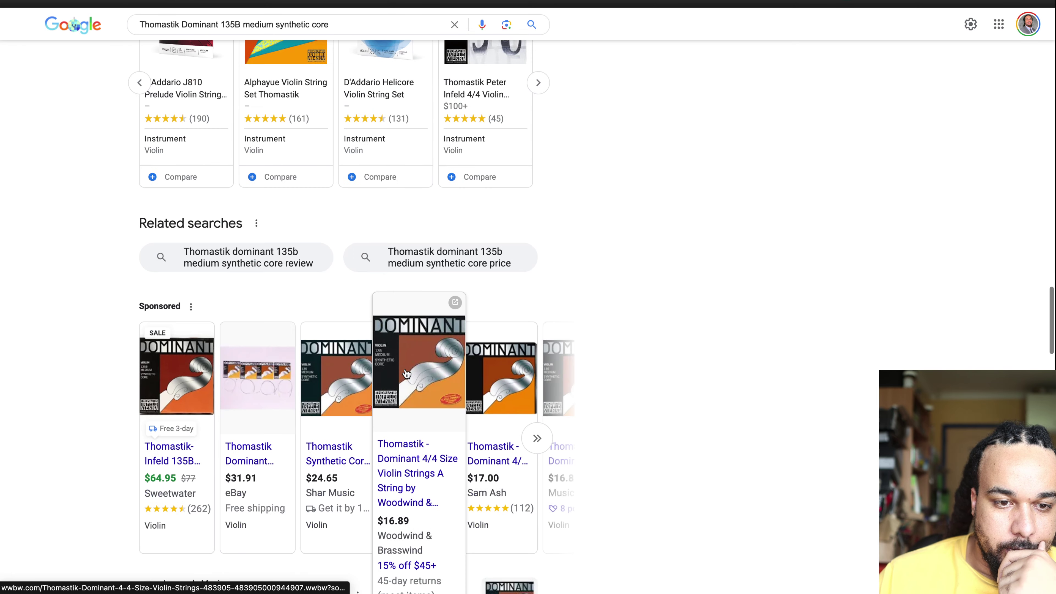
{"action": "scroll", "coordinate": [406, 372], "scroll_direction": "down", "scroll_amount": 1}
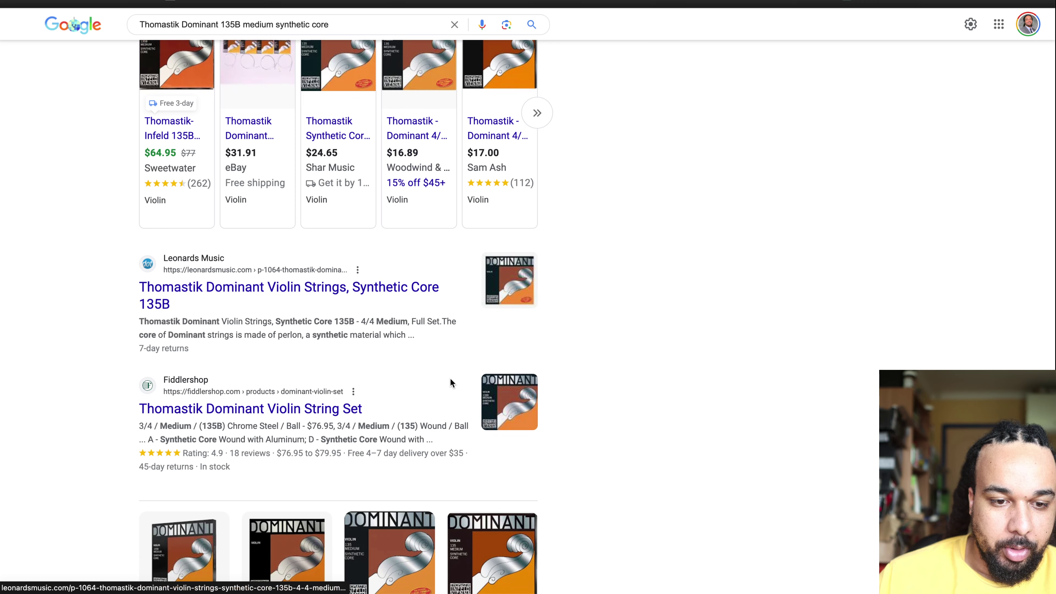
{"action": "scroll", "coordinate": [451, 382], "scroll_direction": "down", "scroll_amount": 18}
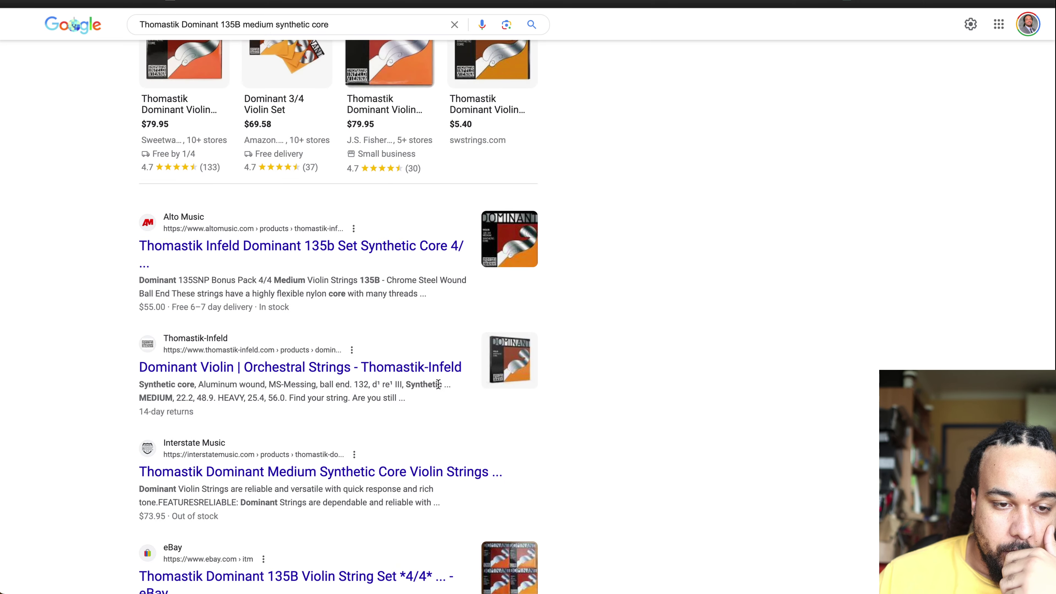
{"action": "scroll", "coordinate": [450, 382], "scroll_direction": "down", "scroll_amount": 12}
{"action": "mouse_move", "coordinate": [363, 426]}
{"action": "scroll", "coordinate": [363, 426], "scroll_direction": "down", "scroll_amount": 7}
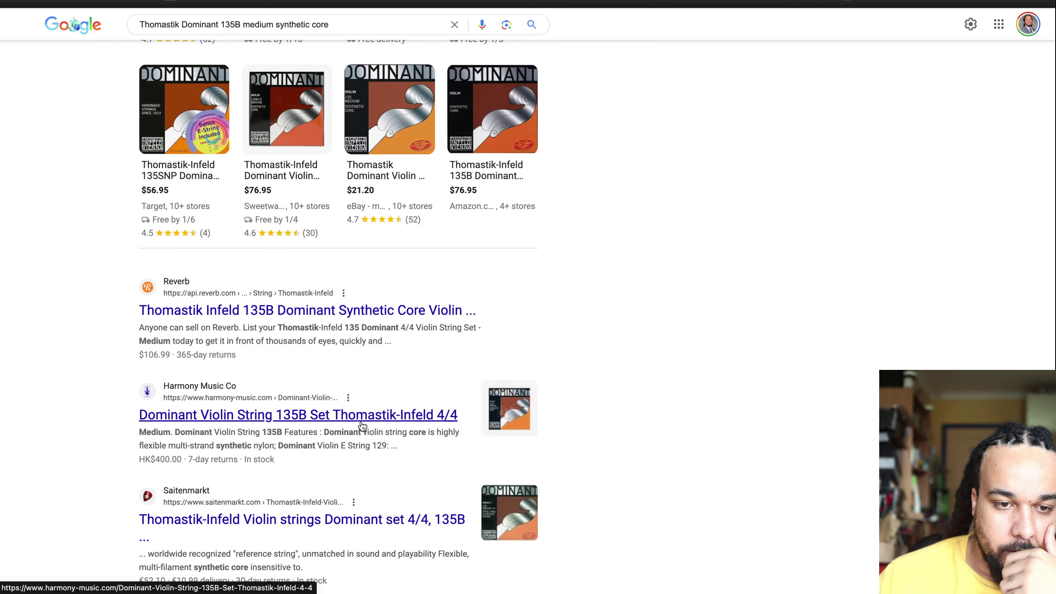
{"action": "scroll", "coordinate": [361, 421], "scroll_direction": "down", "scroll_amount": 4}
{"action": "scroll", "coordinate": [360, 424], "scroll_direction": "down", "scroll_amount": 3}
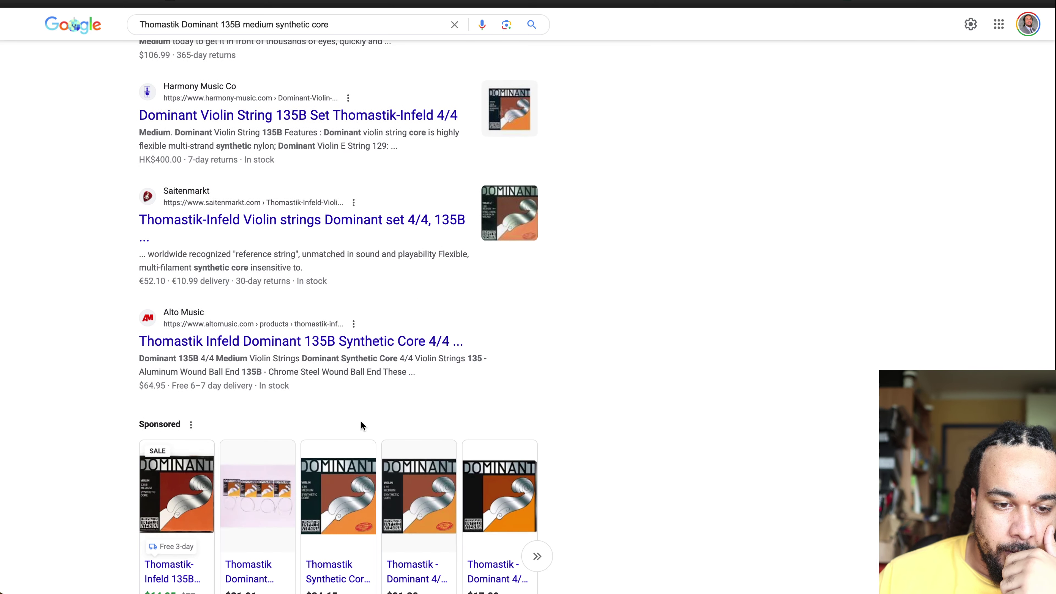
{"action": "scroll", "coordinate": [473, 433], "scroll_direction": "down", "scroll_amount": 6}
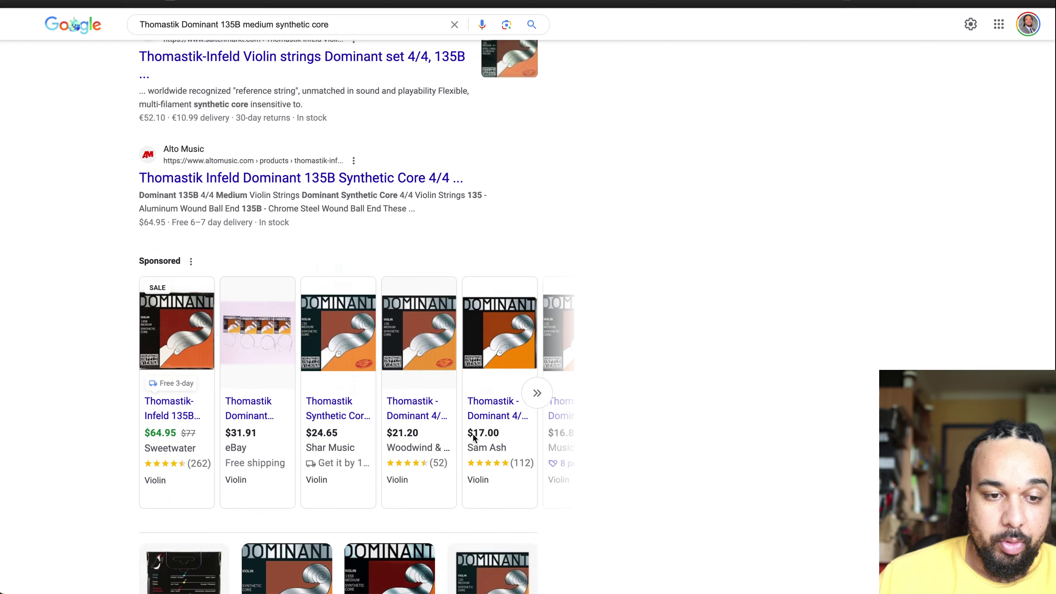
{"action": "scroll", "coordinate": [472, 433], "scroll_direction": "down", "scroll_amount": 15}
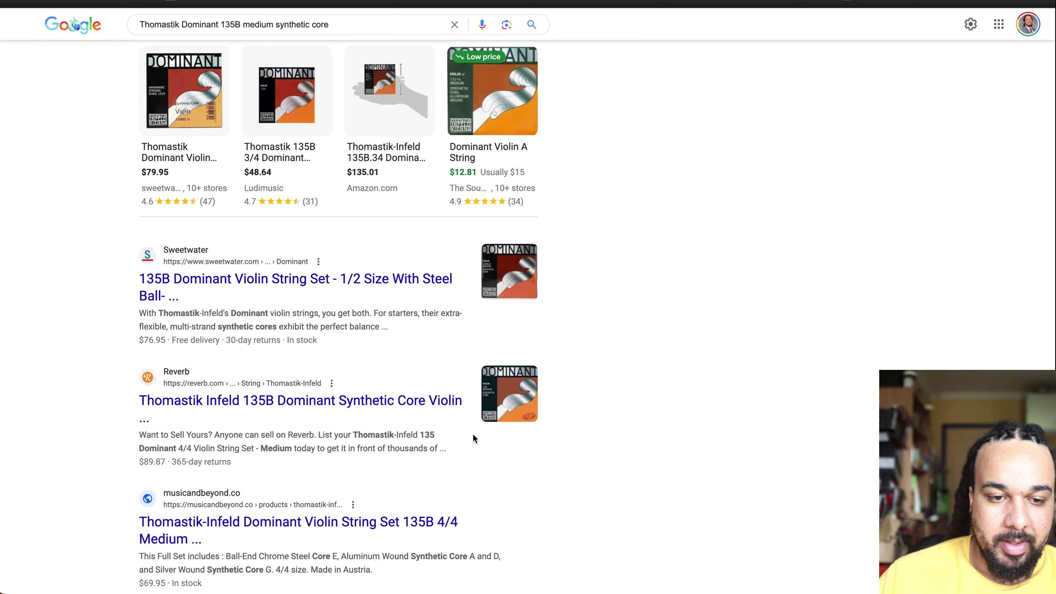
{"action": "scroll", "coordinate": [636, 455], "scroll_direction": "down", "scroll_amount": 6}
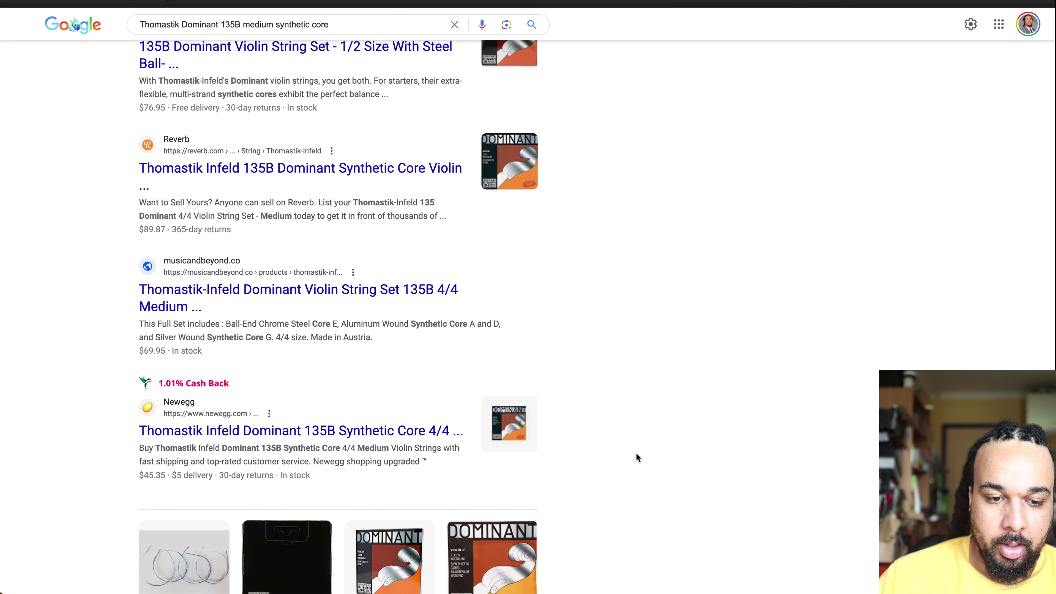
{"action": "scroll", "coordinate": [636, 456], "scroll_direction": "down", "scroll_amount": 15}
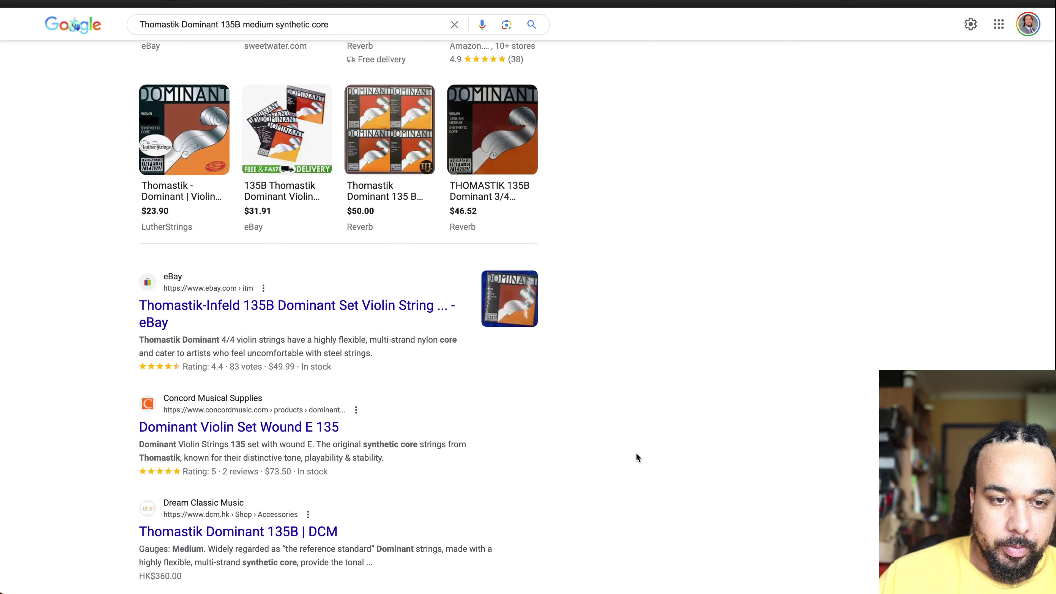
{"action": "scroll", "coordinate": [638, 457], "scroll_direction": "down", "scroll_amount": 11}
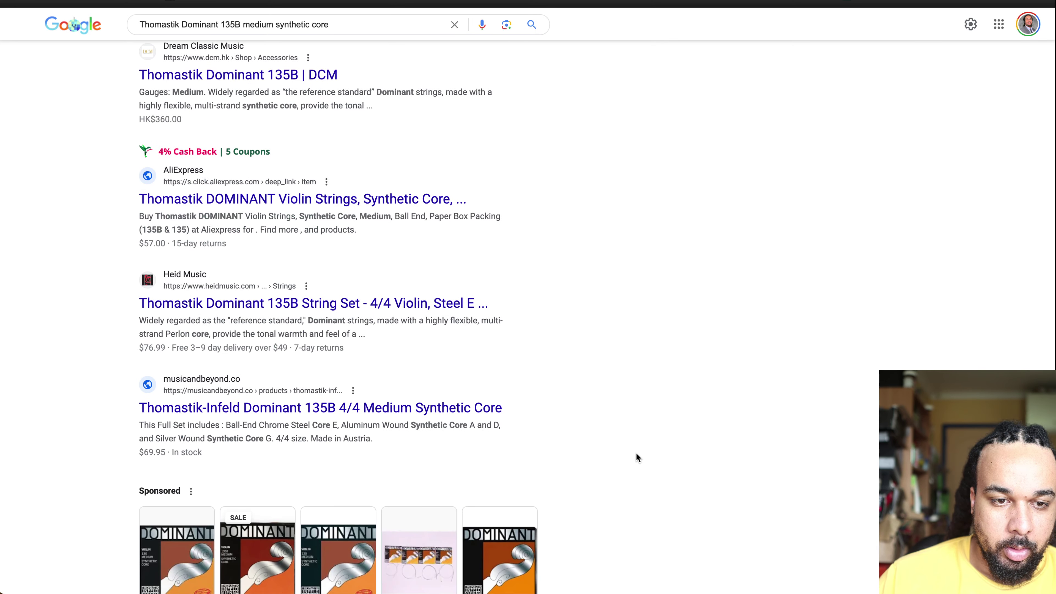
{"action": "scroll", "coordinate": [637, 458], "scroll_direction": "down", "scroll_amount": 20}
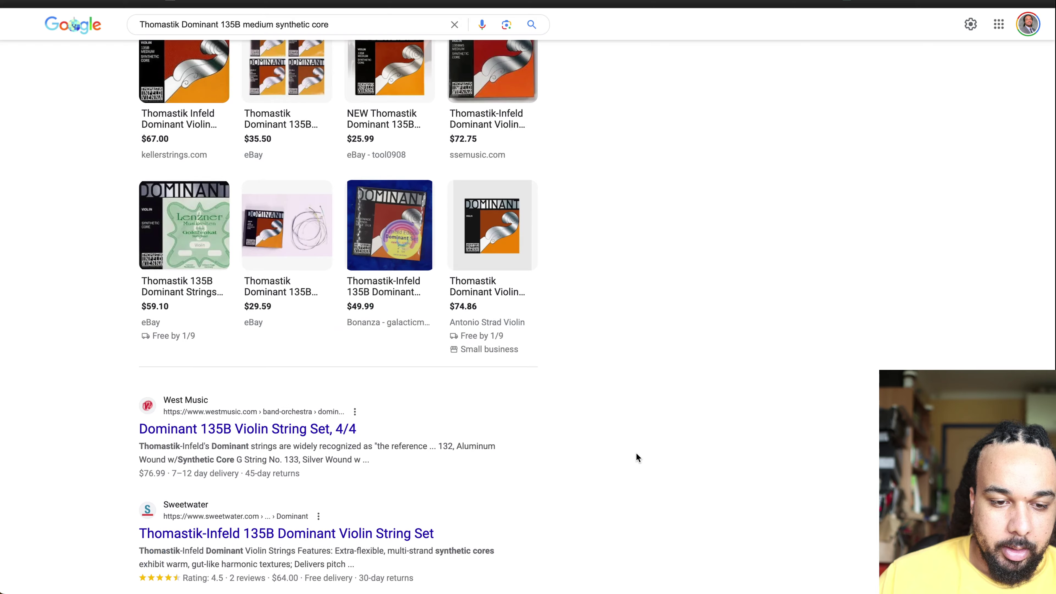
{"action": "scroll", "coordinate": [636, 457], "scroll_direction": "down", "scroll_amount": 5}
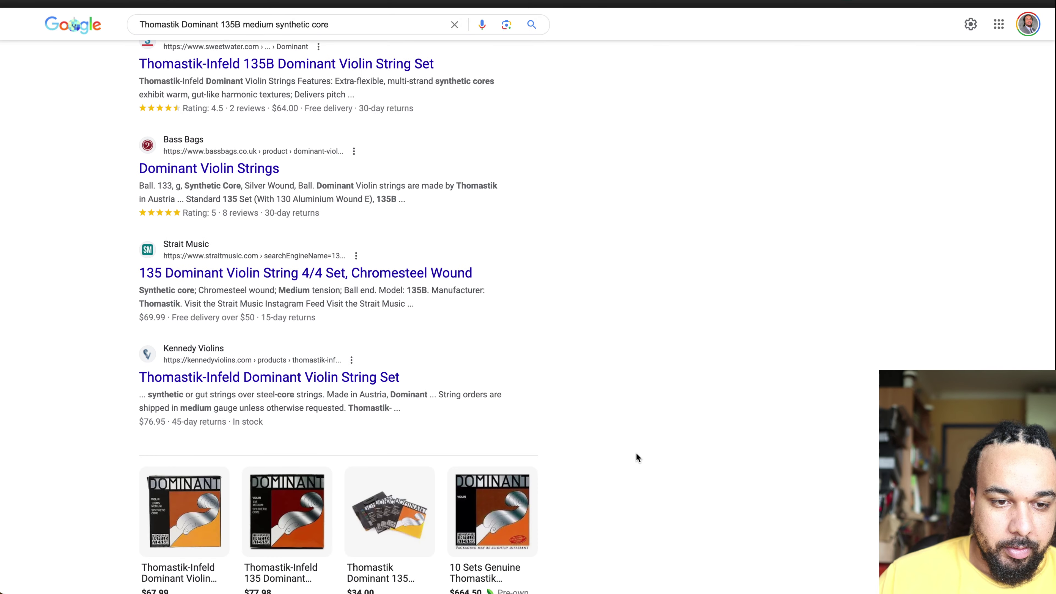
{"action": "scroll", "coordinate": [638, 458], "scroll_direction": "down", "scroll_amount": 16}
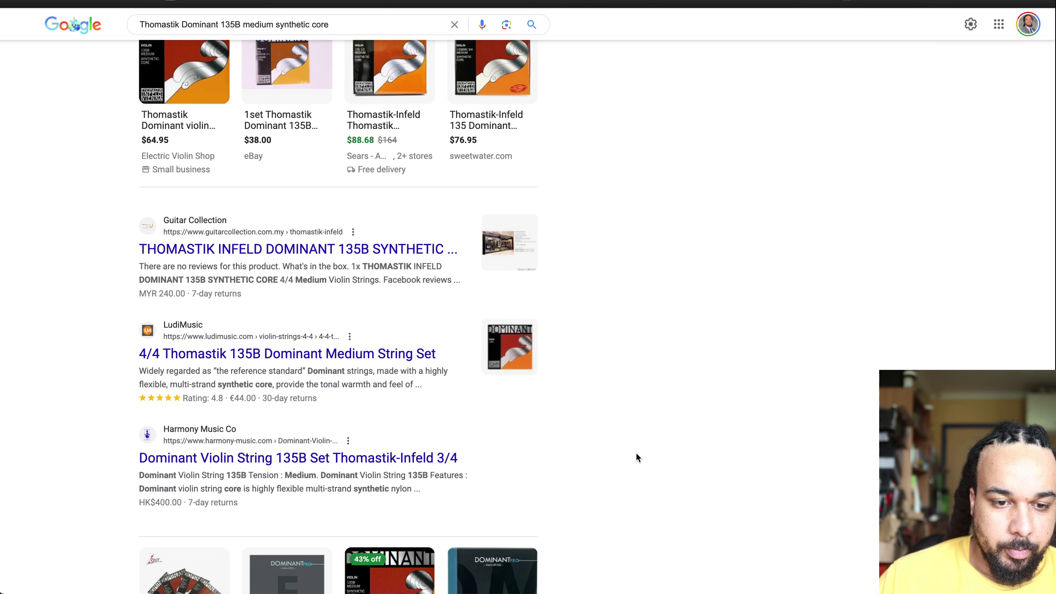
{"action": "scroll", "coordinate": [638, 457], "scroll_direction": "down", "scroll_amount": 13}
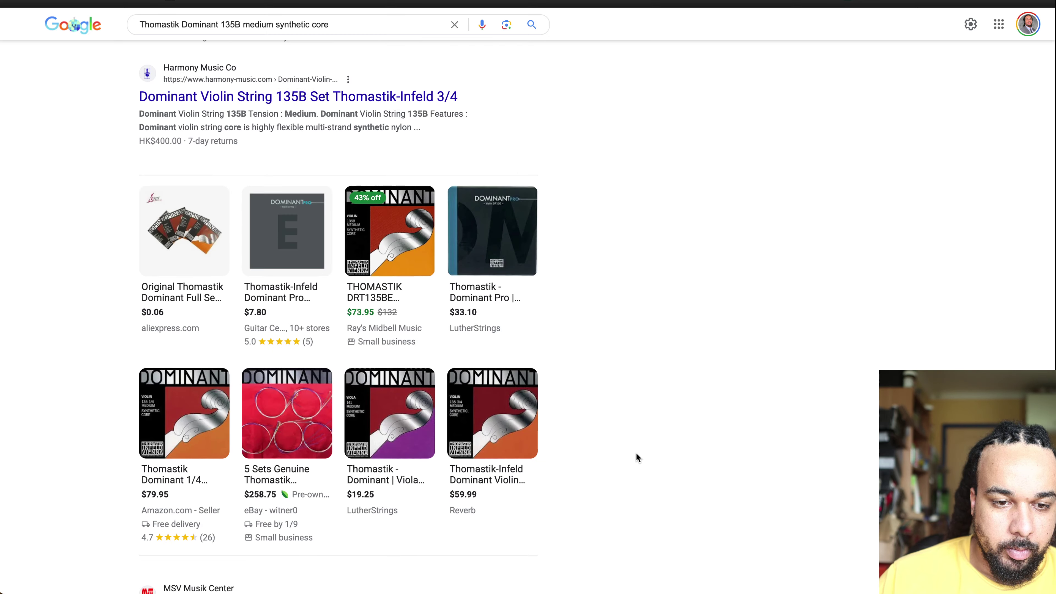
{"action": "scroll", "coordinate": [637, 458], "scroll_direction": "down", "scroll_amount": 6}
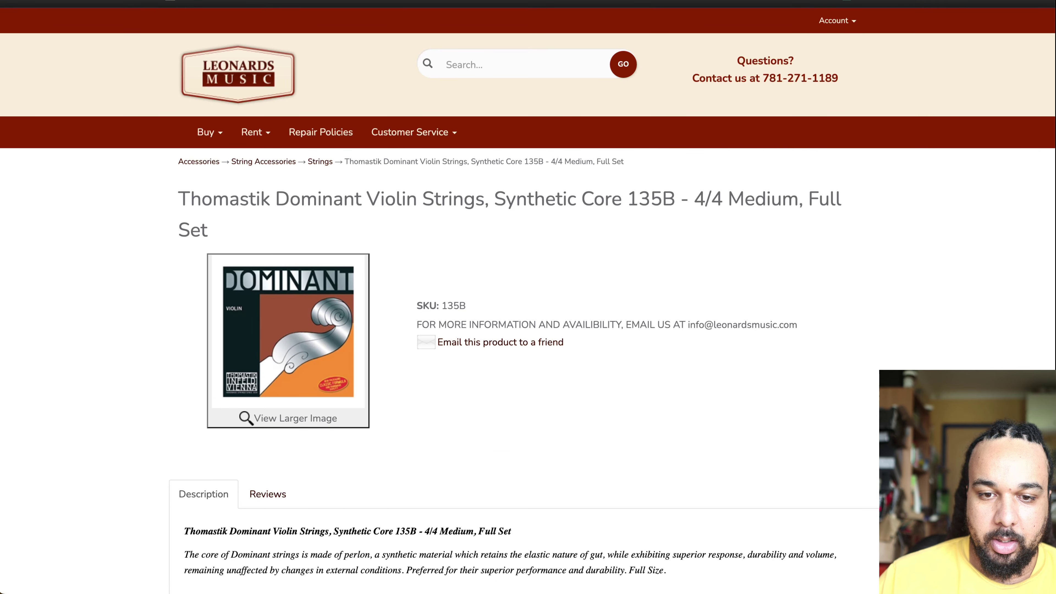
{"action": "scroll", "coordinate": [566, 210], "scroll_direction": "down", "scroll_amount": 6}
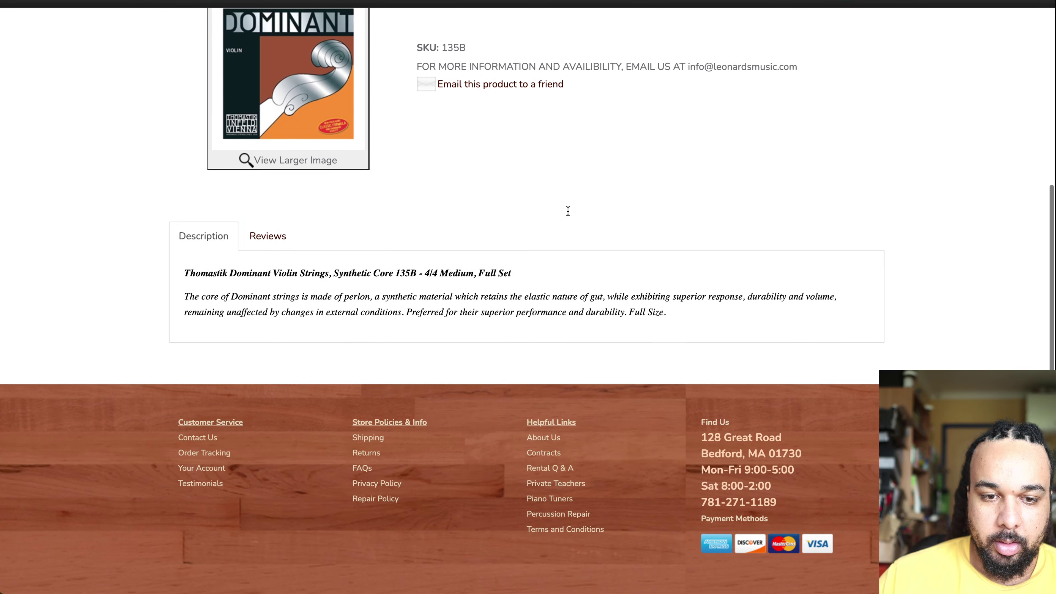
{"action": "scroll", "coordinate": [615, 29], "scroll_direction": "up", "scroll_amount": 6}
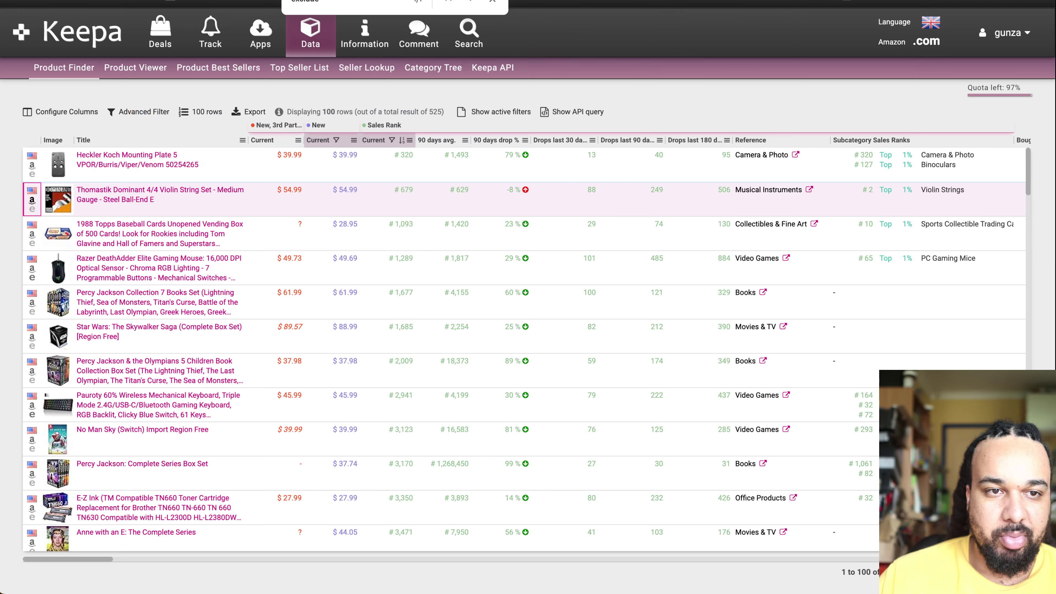
Step: Open the Razer DeathAdder Elite's Amazon listing from Keepa and scroll to its price chart
{"action": "mouse_move", "coordinate": [94, 270]}
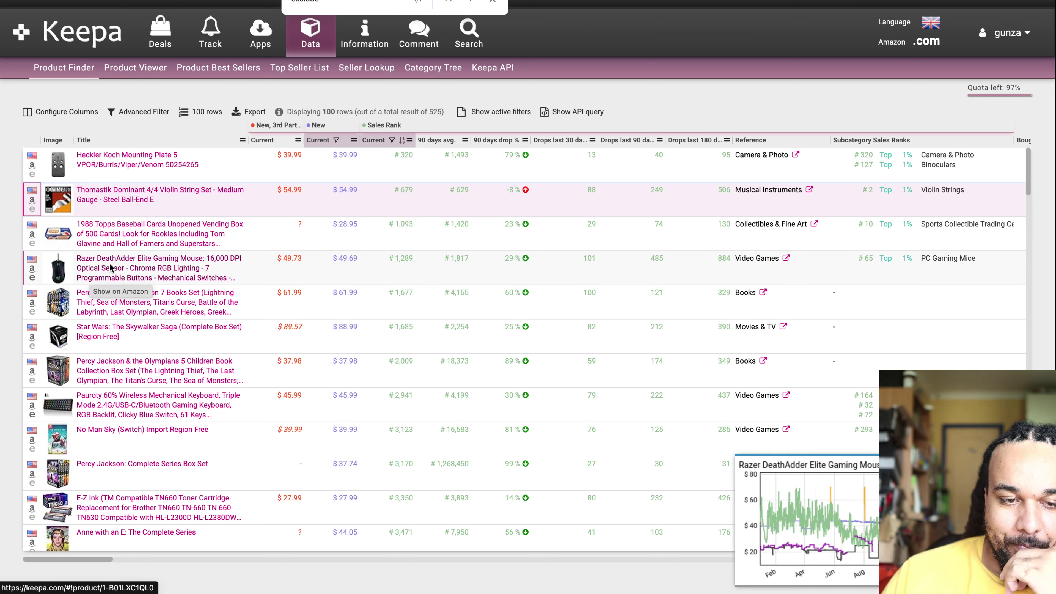
{"action": "left_click", "coordinate": [31, 269]}
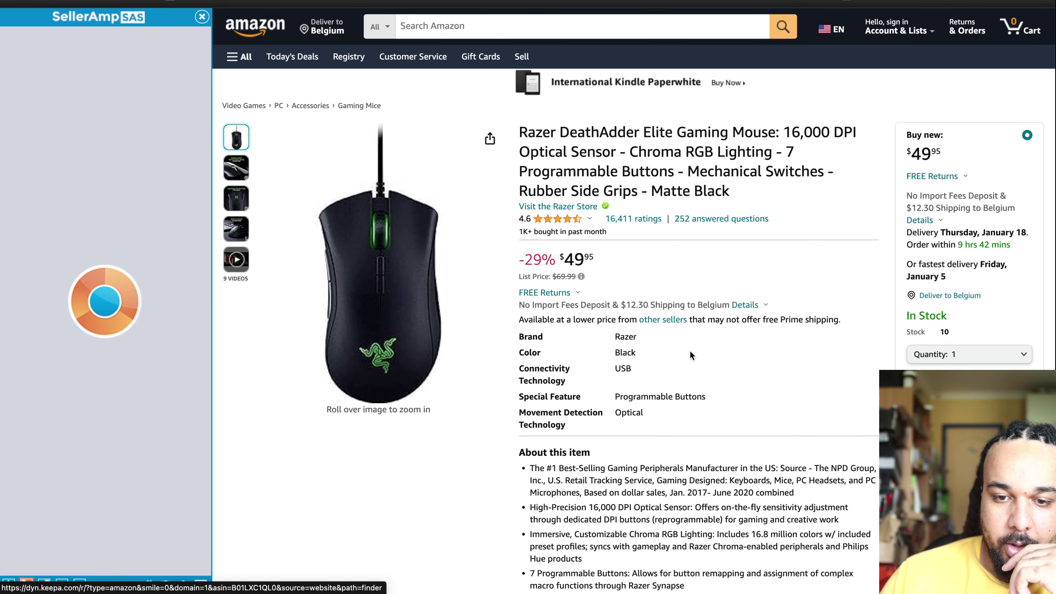
{"action": "scroll", "coordinate": [681, 377], "scroll_direction": "down", "scroll_amount": 10}
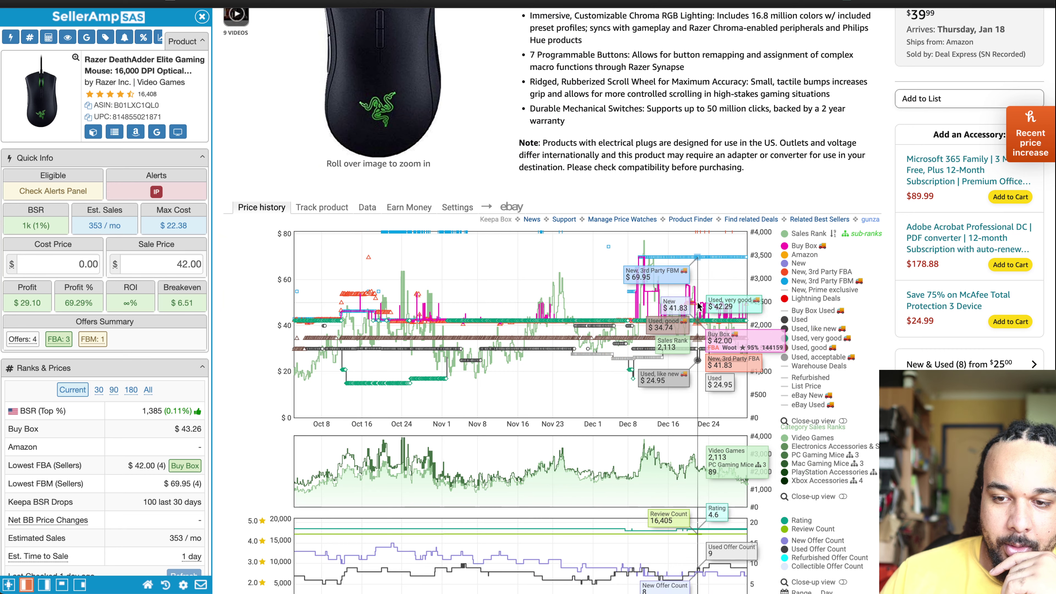
Step: Search Google for the DeathAdder's product title from SellerAmp
{"action": "left_click", "coordinate": [156, 130]}
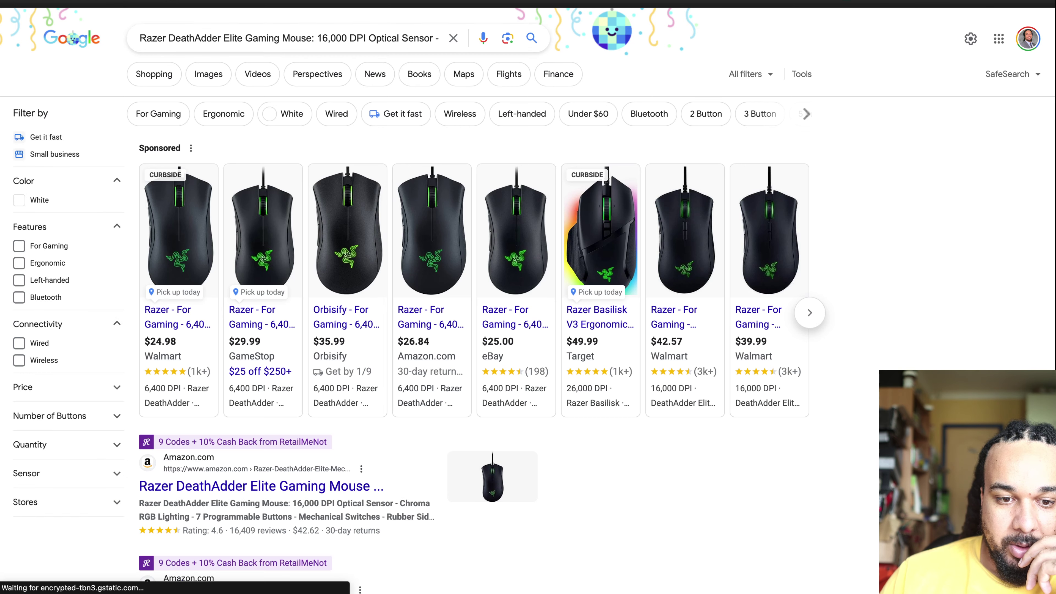
{"action": "key", "text": "ctrl+w"}
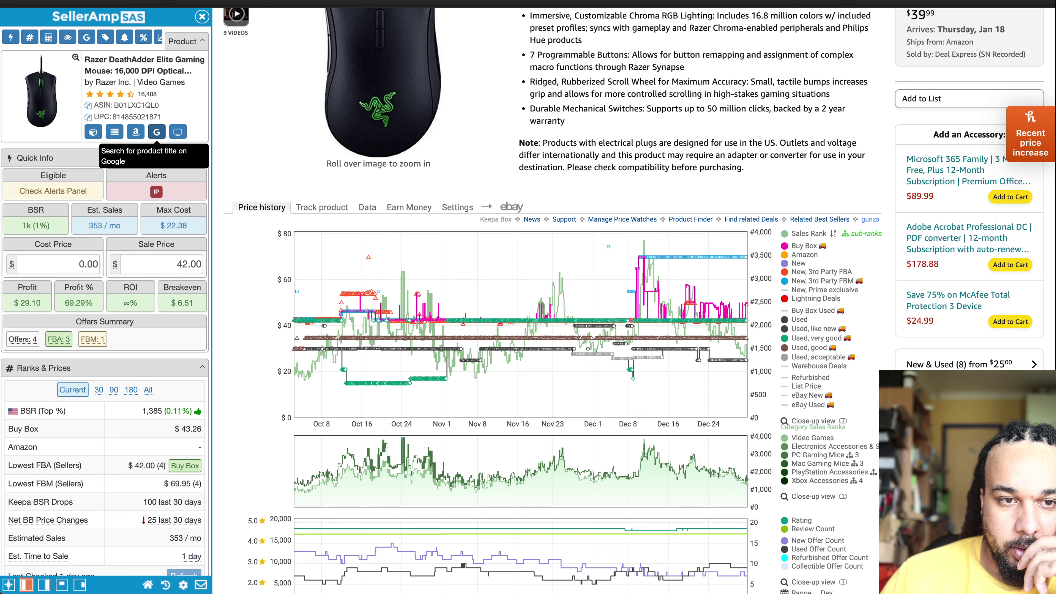
{"action": "scroll", "coordinate": [540, 291], "scroll_direction": "up", "scroll_amount": 10}
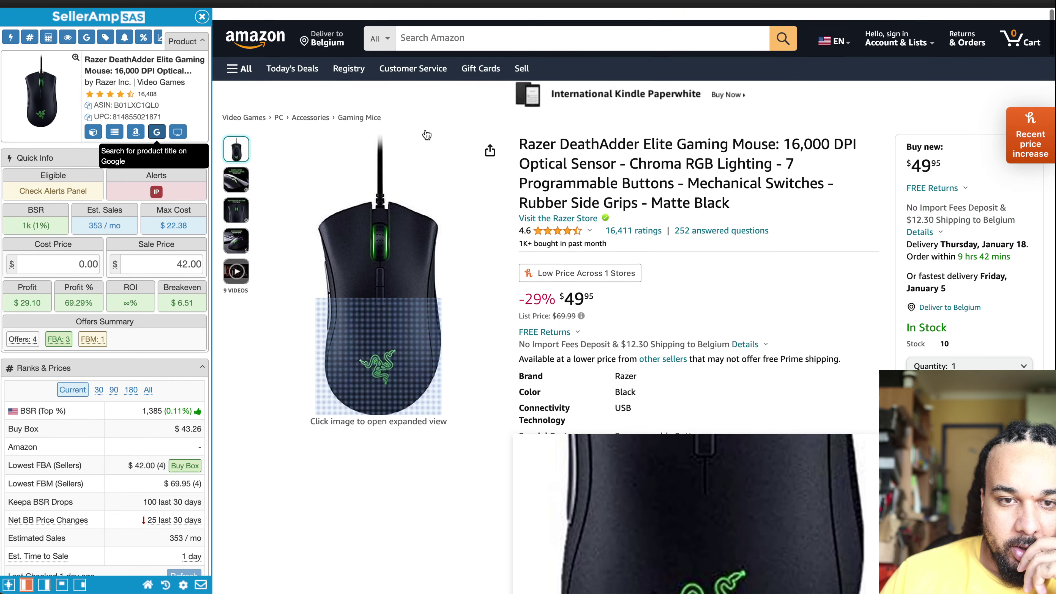
{"action": "left_click", "coordinate": [156, 131]}
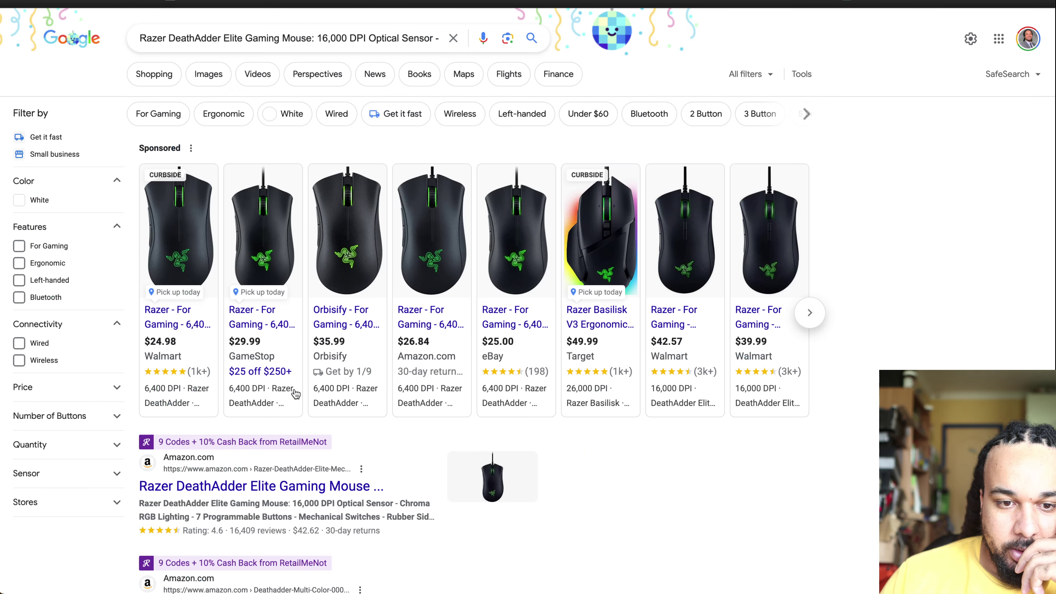
Step: Open the $24.98 Walmart DeathAdder Essential listing from the shopping results
{"action": "mouse_move", "coordinate": [284, 330]}
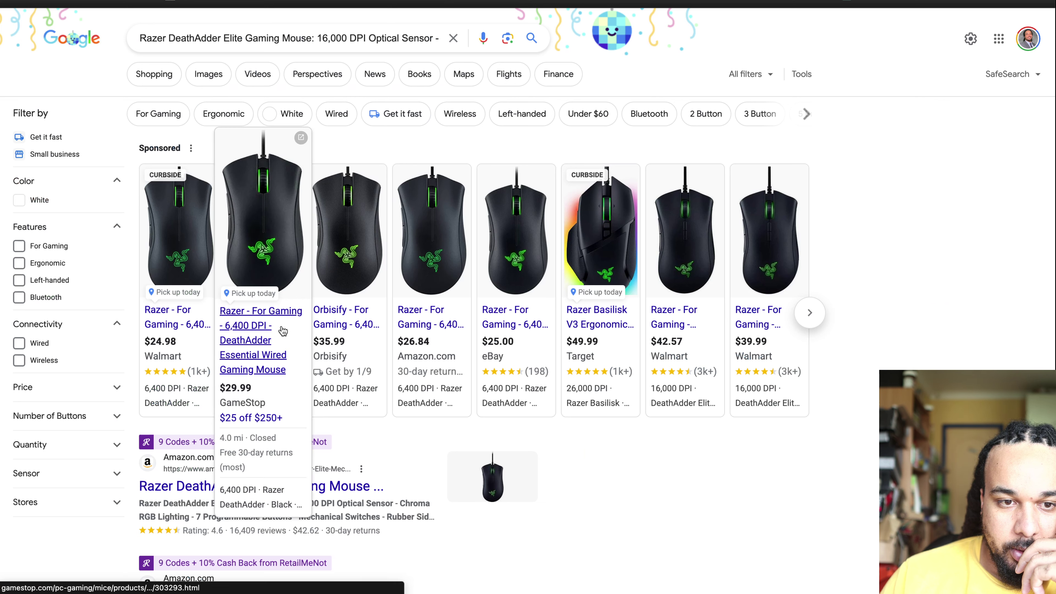
{"action": "mouse_move", "coordinate": [186, 337]}
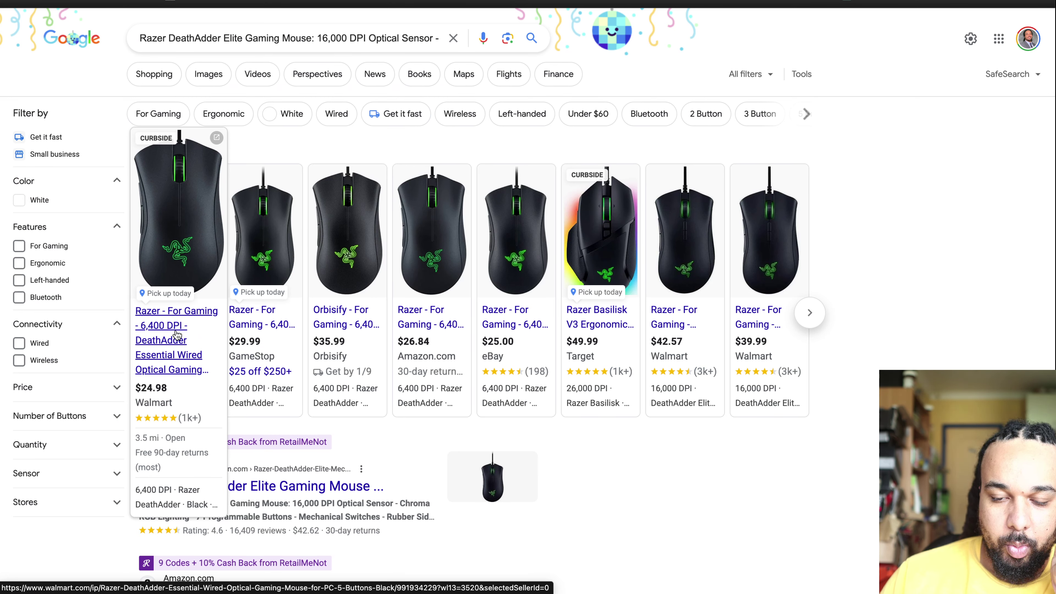
{"action": "left_click", "coordinate": [170, 341]}
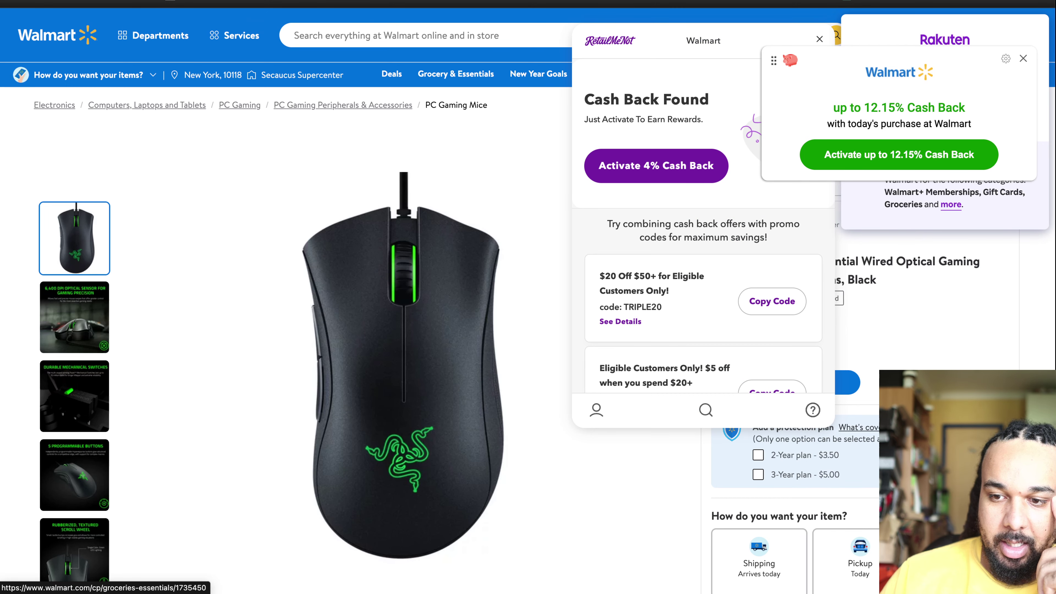
Step: Dismiss the Walmart, TopCashback, RetailMeNot and Rakuten cash-back offers
{"action": "scroll", "coordinate": [403, 333], "scroll_direction": "down", "scroll_amount": 10}
{"action": "scroll", "coordinate": [403, 332], "scroll_direction": "up", "scroll_amount": 10}
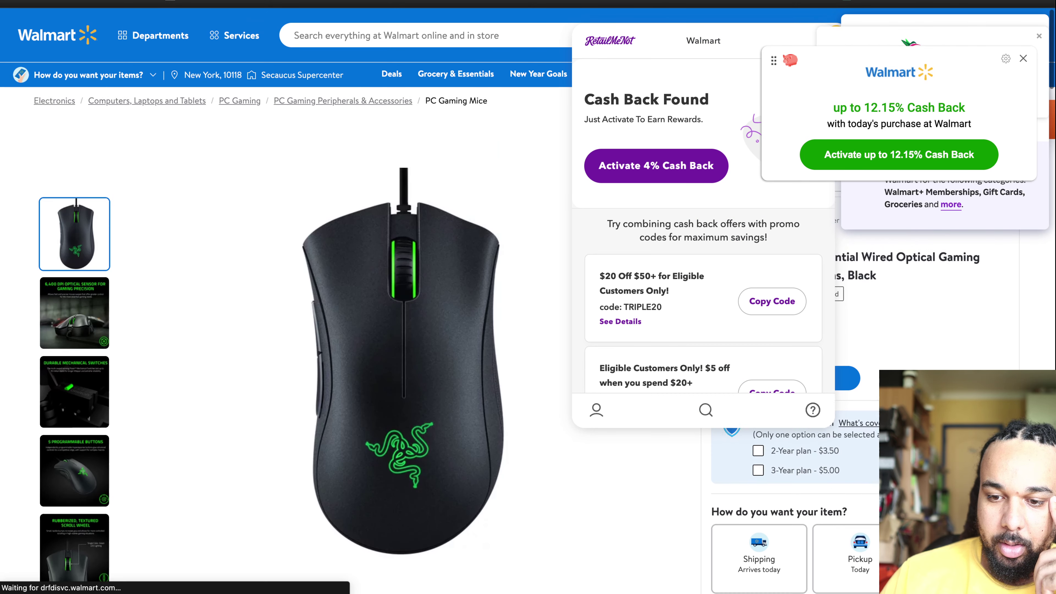
{"action": "scroll", "coordinate": [403, 333], "scroll_direction": "down", "scroll_amount": 4}
{"action": "scroll", "coordinate": [403, 333], "scroll_direction": "up", "scroll_amount": 4}
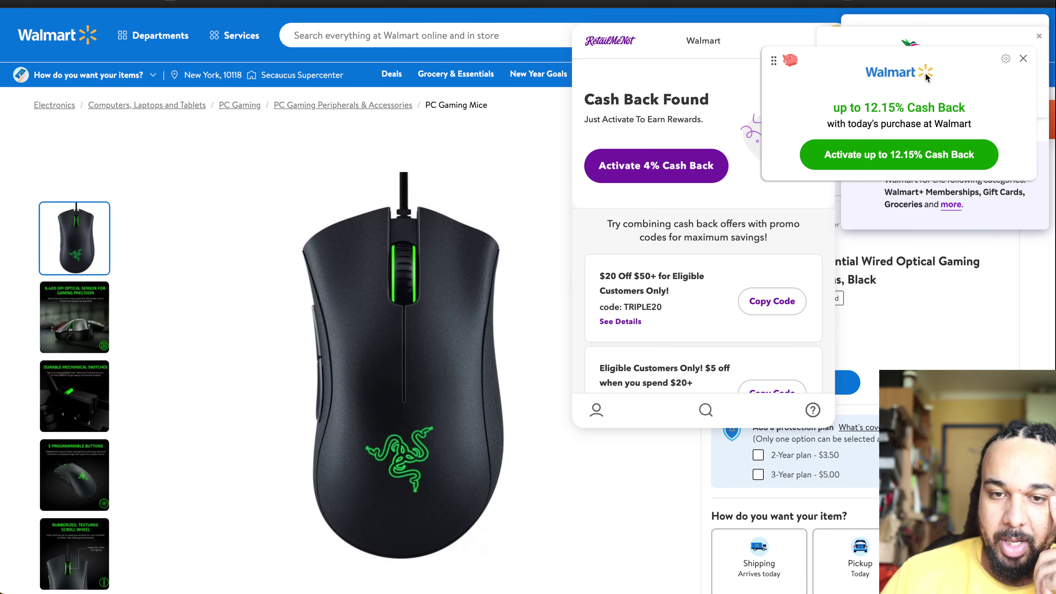
{"action": "left_click", "coordinate": [1023, 59]}
{"action": "left_click", "coordinate": [1038, 39]}
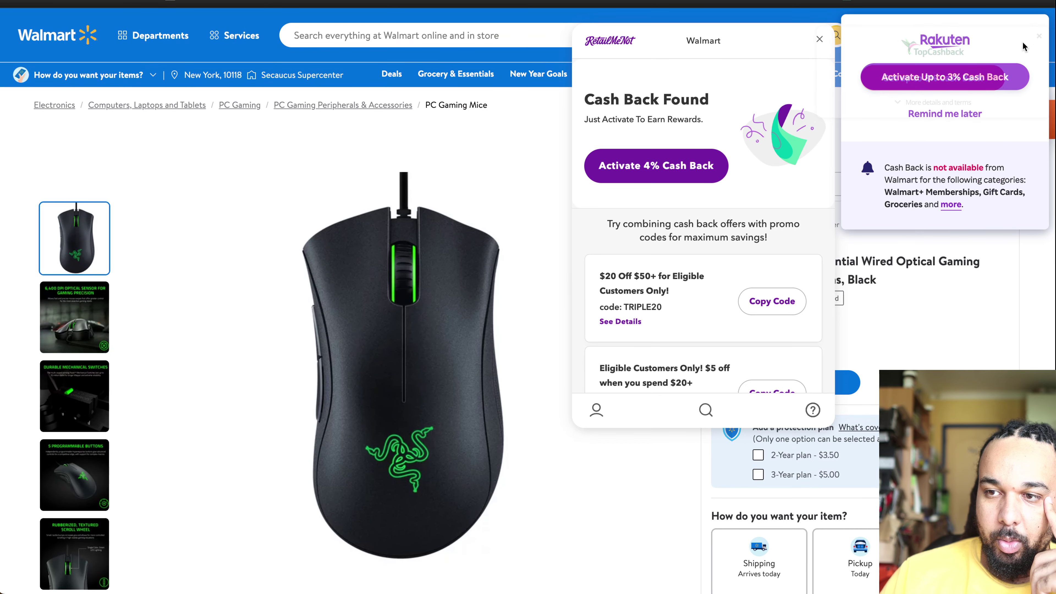
{"action": "left_click", "coordinate": [820, 41]}
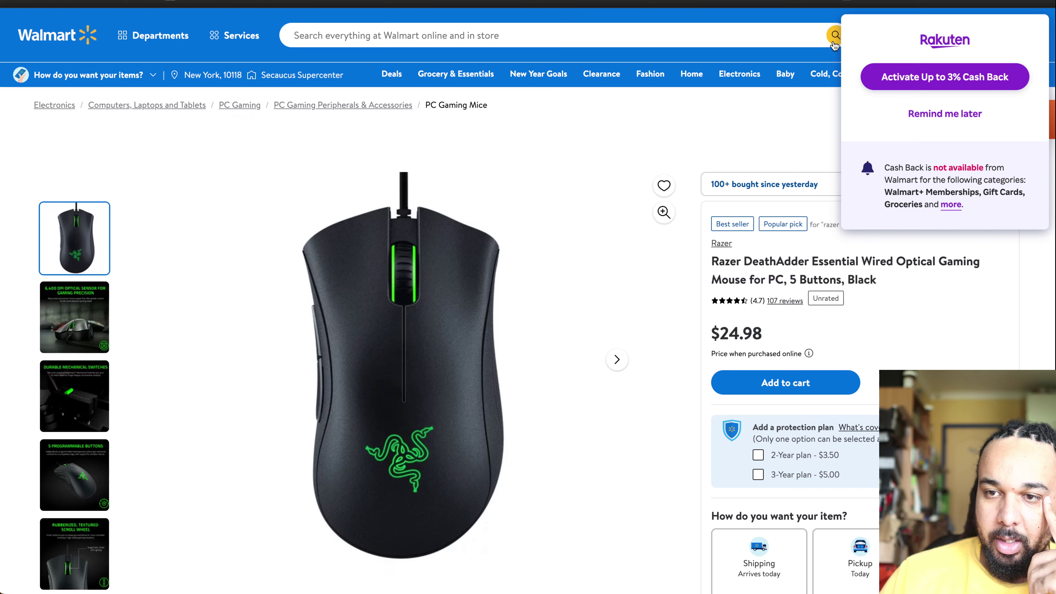
{"action": "left_click", "coordinate": [941, 114]}
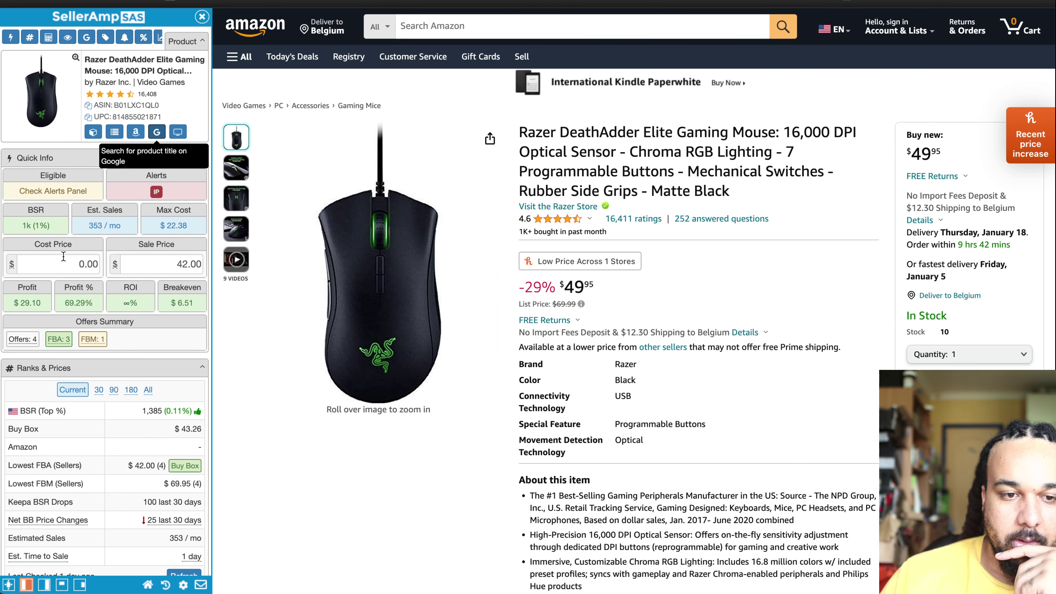
Step: Enter a 24.98 cost price and a 49 sale price in SellerAmp
{"action": "left_click", "coordinate": [64, 257]}
{"action": "type", "text": "24.98"}
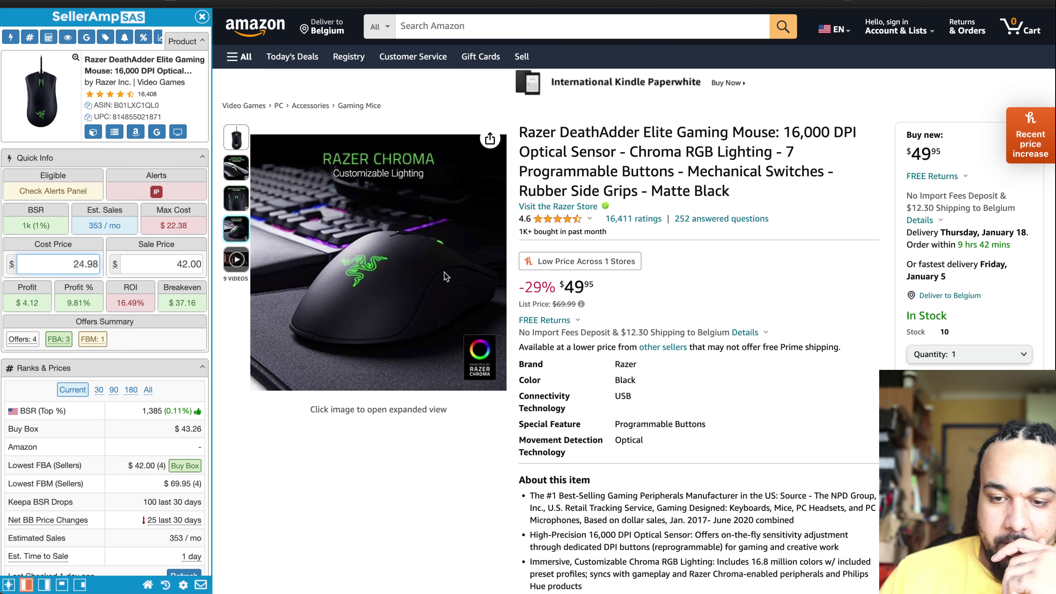
{"action": "scroll", "coordinate": [745, 374], "scroll_direction": "down", "scroll_amount": 1}
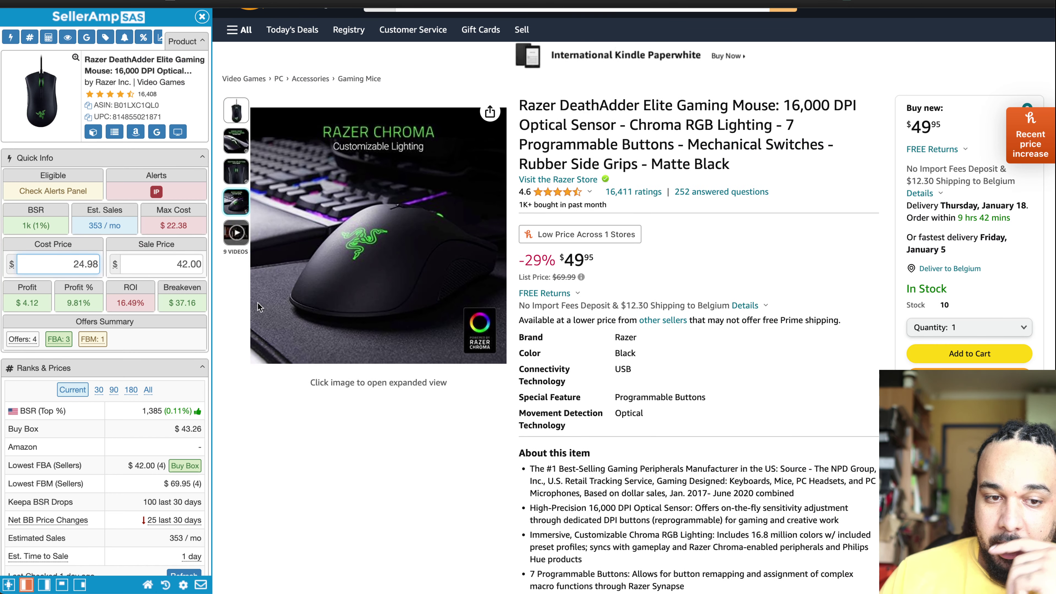
{"action": "left_click", "coordinate": [173, 265]}
{"action": "type", "text": "49.95"}
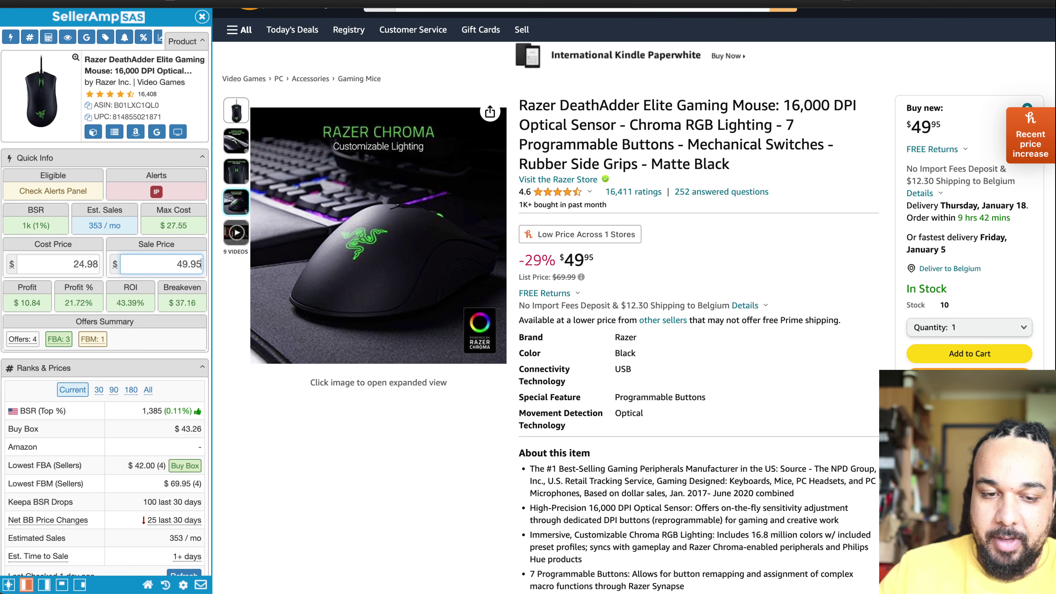
Step: Widen the Keepa price history to a year and lower the sale price to 44
{"action": "left_click", "coordinate": [241, 245]}
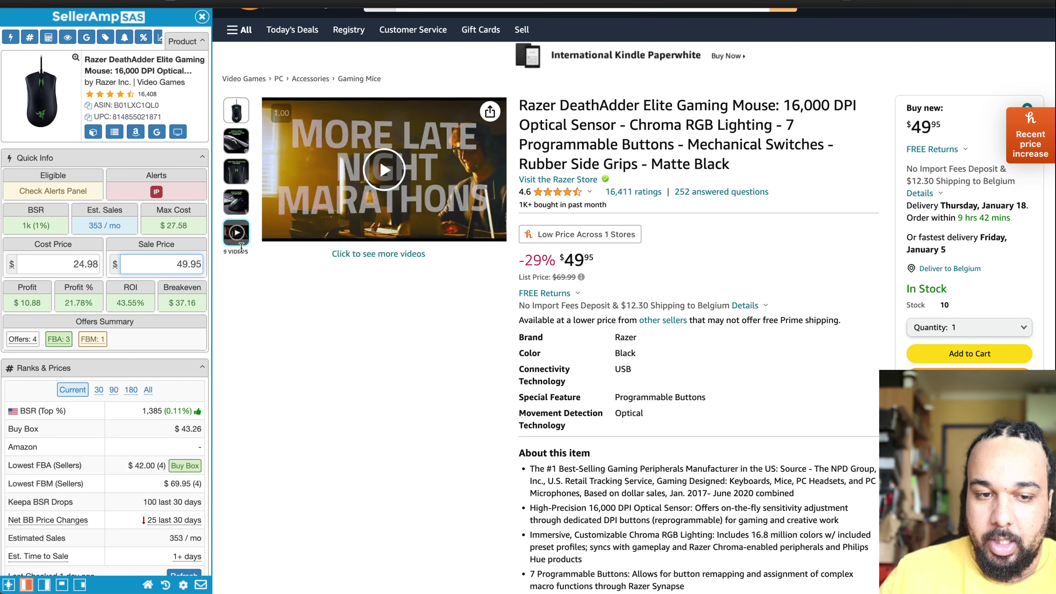
{"action": "scroll", "coordinate": [696, 322], "scroll_direction": "down", "scroll_amount": 15}
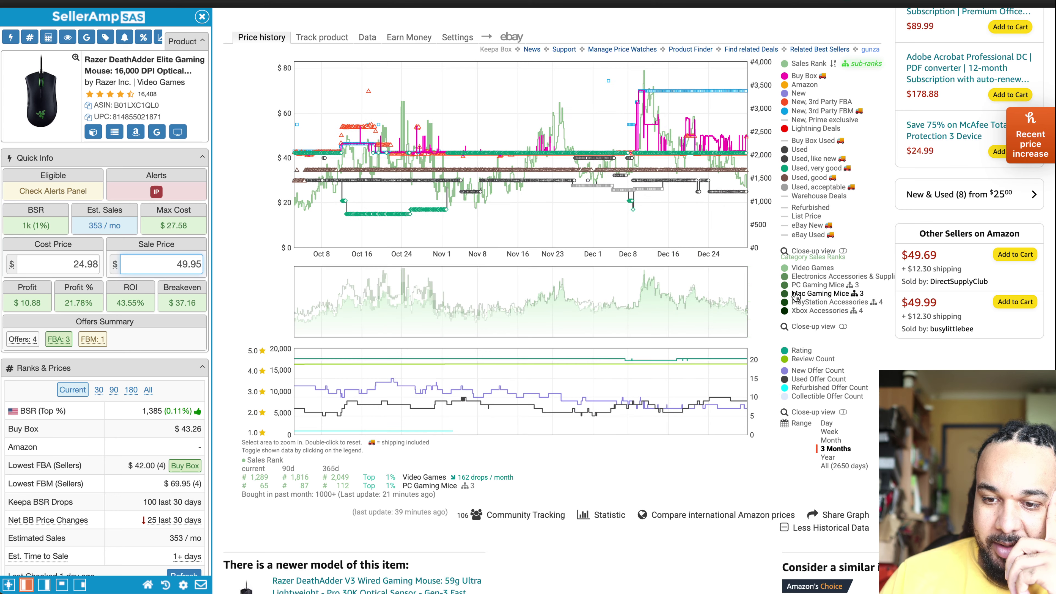
{"action": "left_click", "coordinate": [828, 456]}
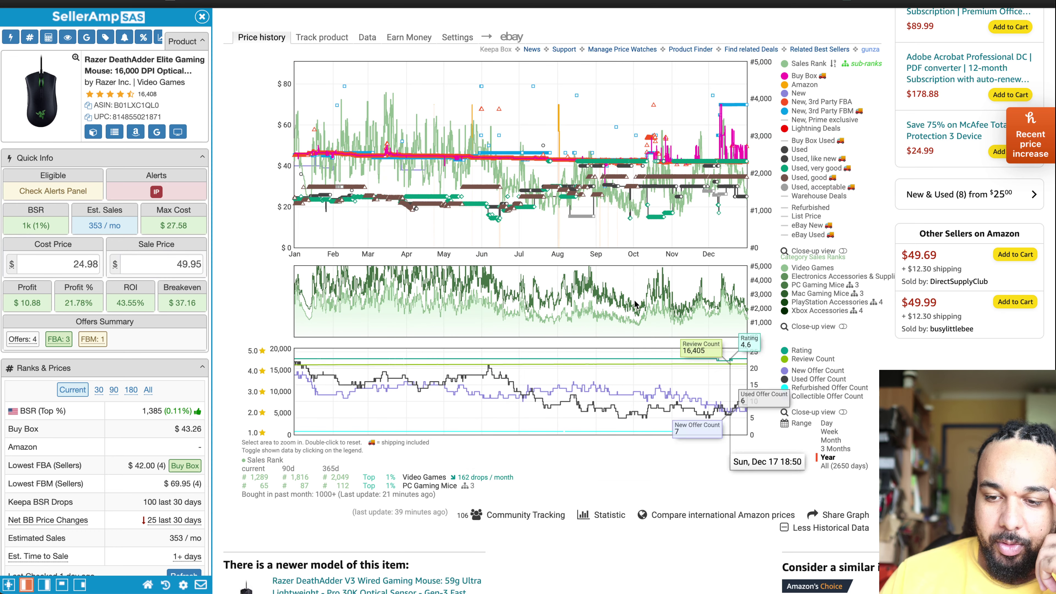
{"action": "left_click", "coordinate": [175, 262]}
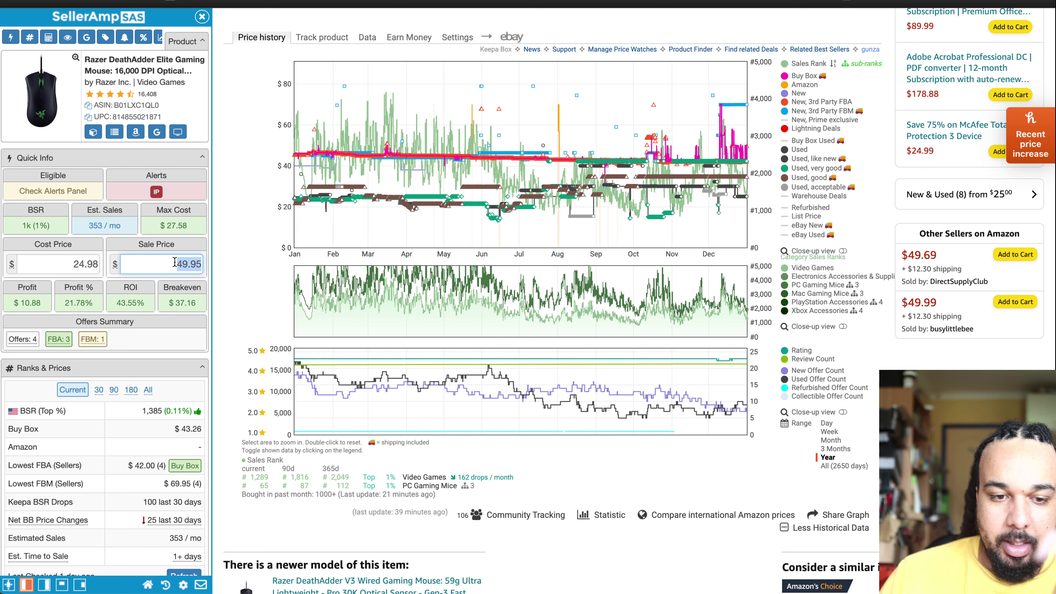
{"action": "type", "text": "44"}
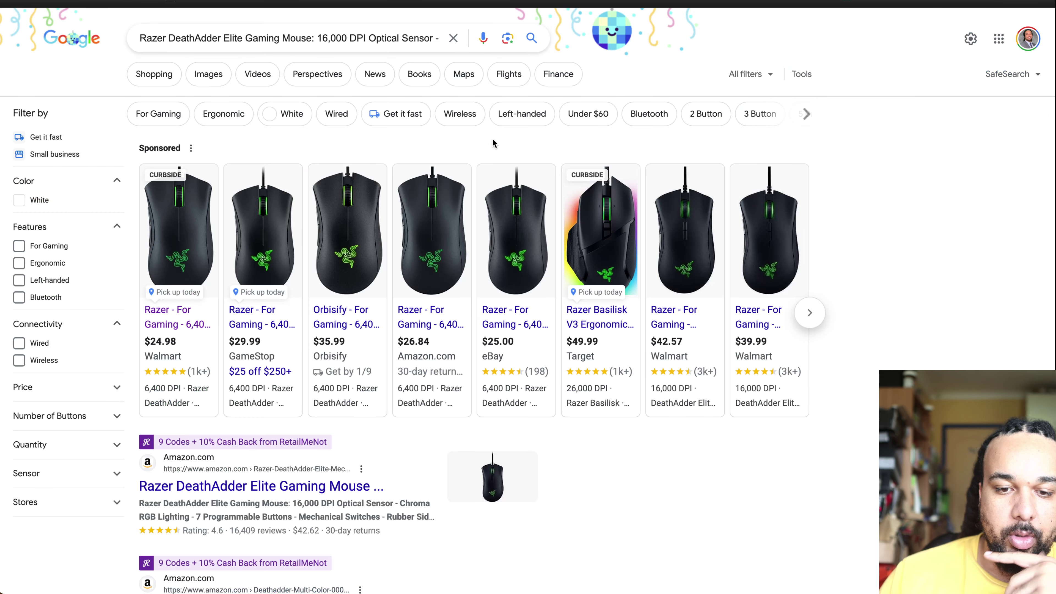
{"action": "left_click", "coordinate": [807, 315]}
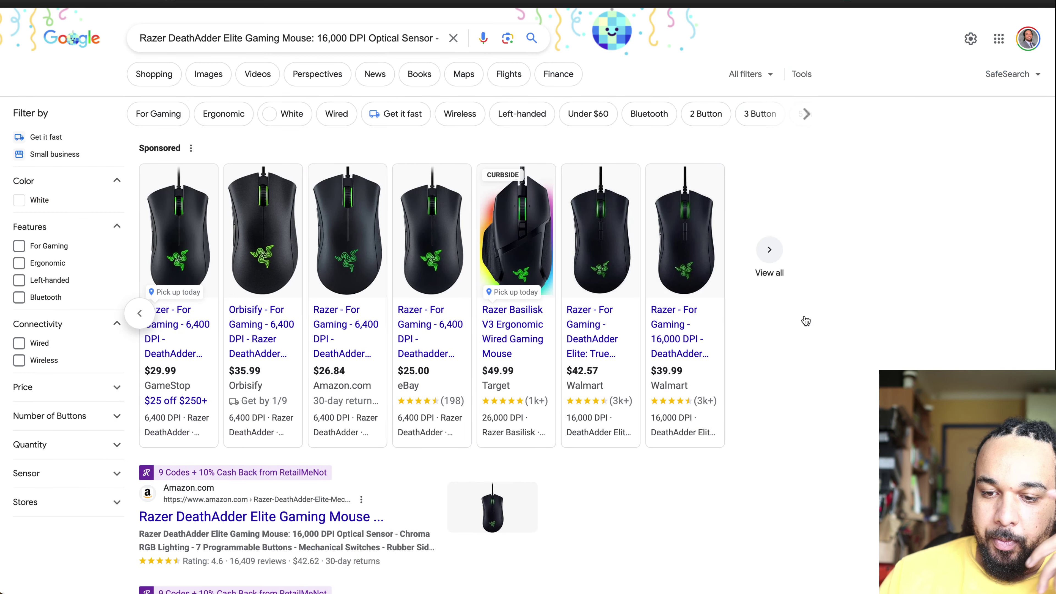
{"action": "left_click", "coordinate": [140, 314]}
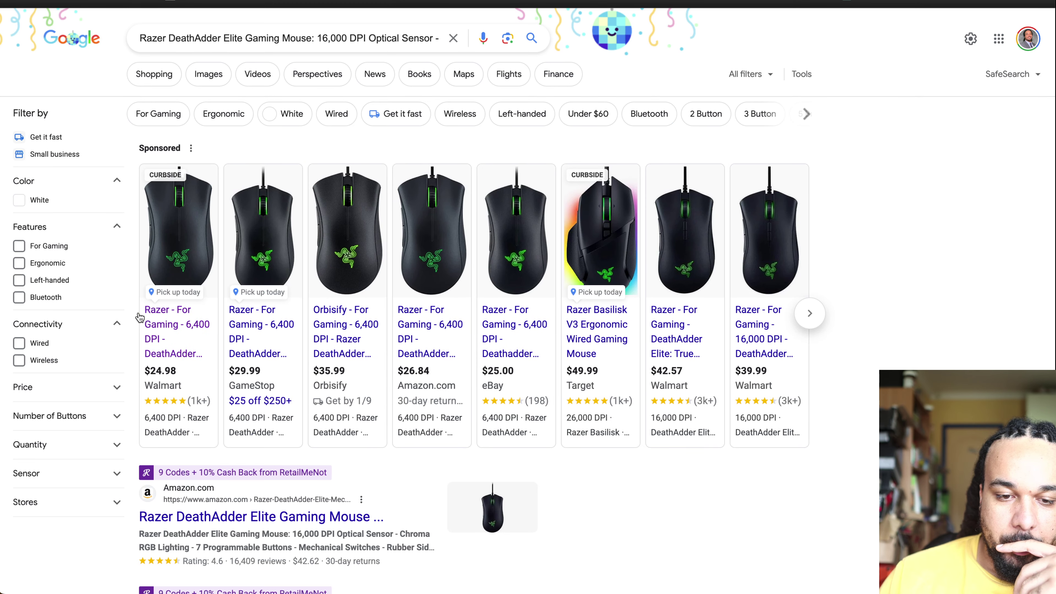
{"action": "mouse_move", "coordinate": [137, 285]}
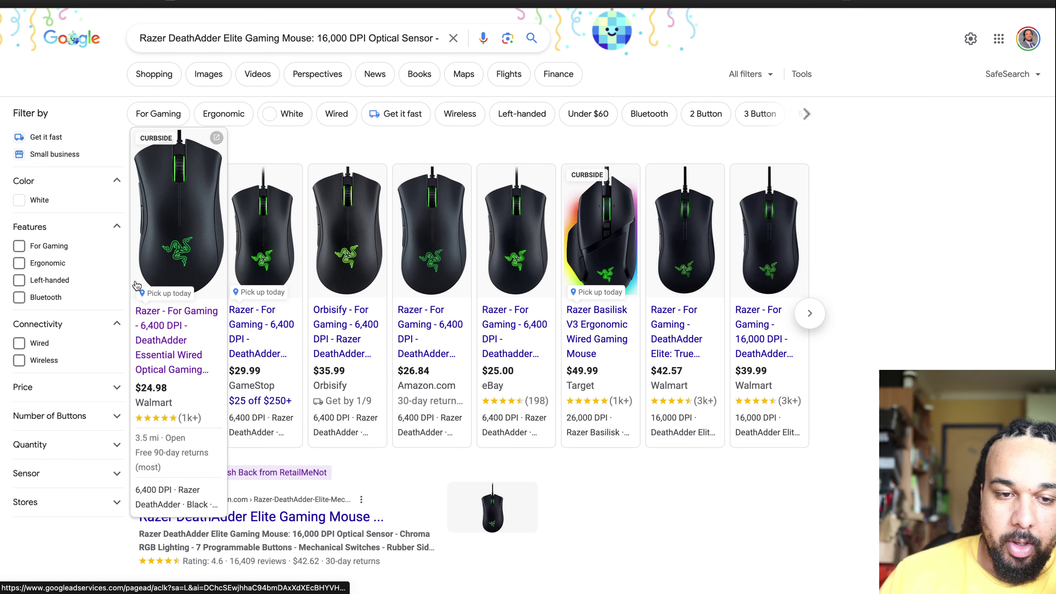
{"action": "mouse_move", "coordinate": [260, 349]}
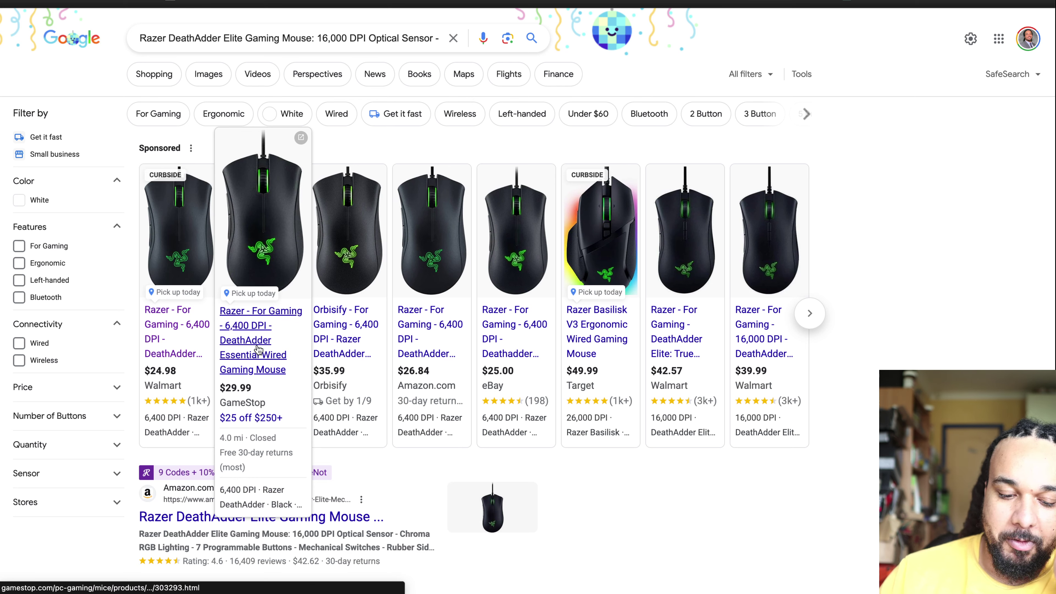
{"action": "key", "text": "ctrl+Tab"}
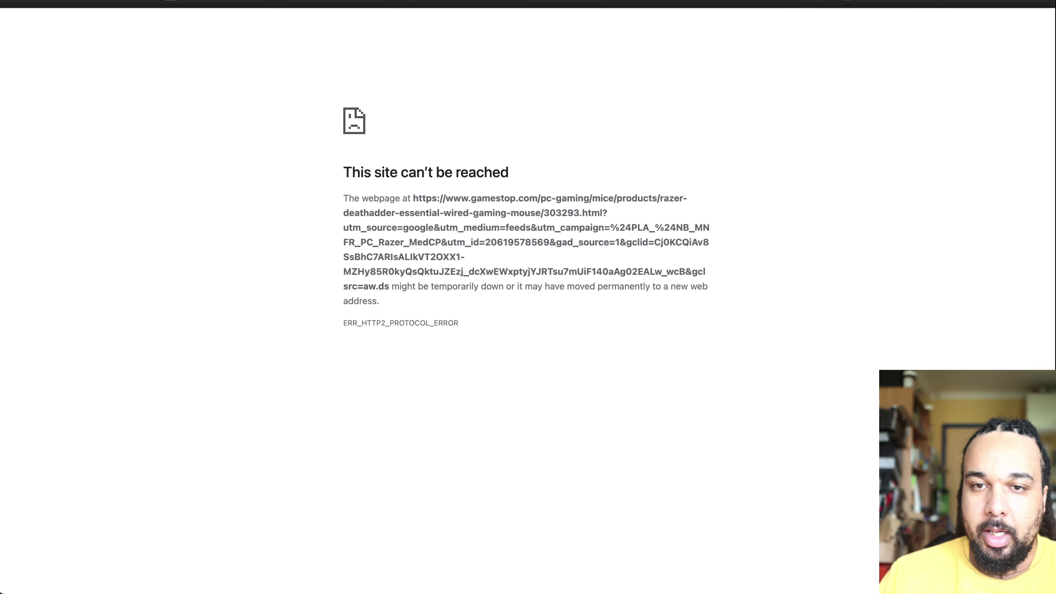
{"action": "key", "text": "ctrl+shift+Tab"}
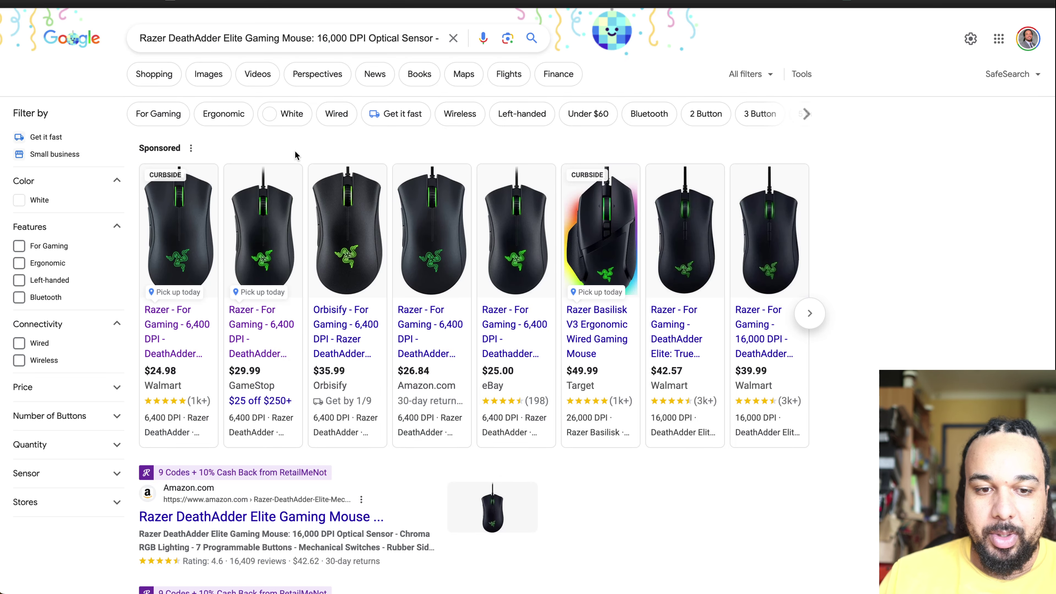
{"action": "mouse_move", "coordinate": [243, 333]}
{"action": "scroll", "coordinate": [261, 341], "scroll_direction": "down", "scroll_amount": 5}
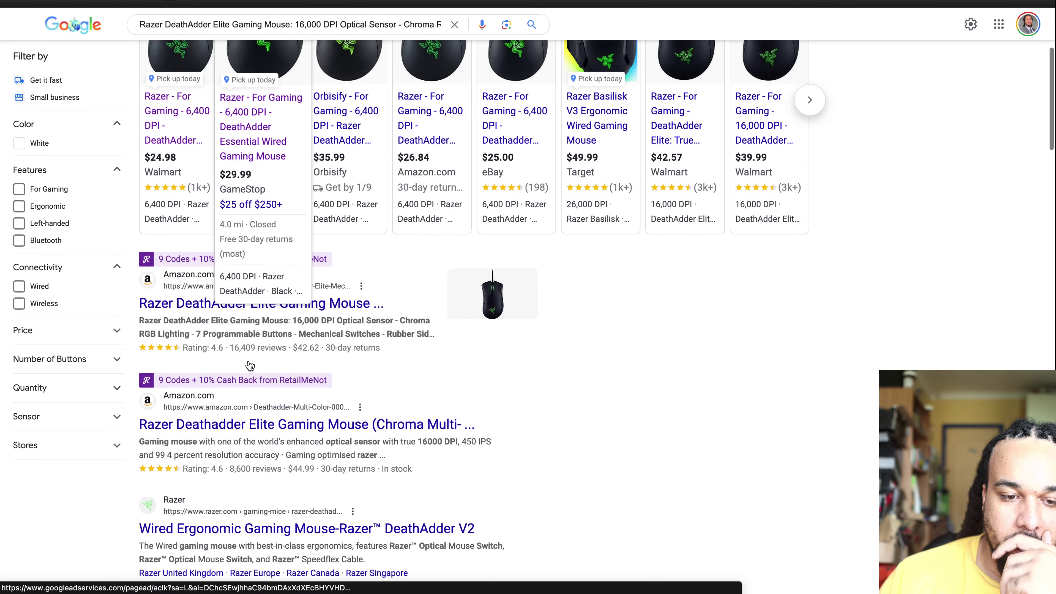
{"action": "scroll", "coordinate": [256, 360], "scroll_direction": "down", "scroll_amount": 1}
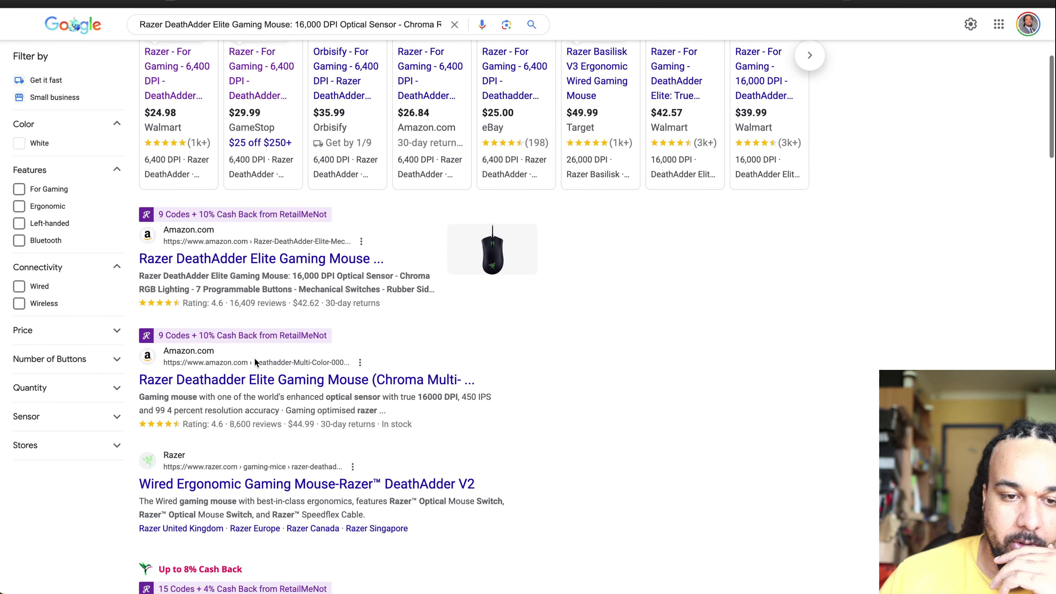
{"action": "scroll", "coordinate": [257, 299], "scroll_direction": "up", "scroll_amount": 3}
{"action": "mouse_move", "coordinate": [259, 283]}
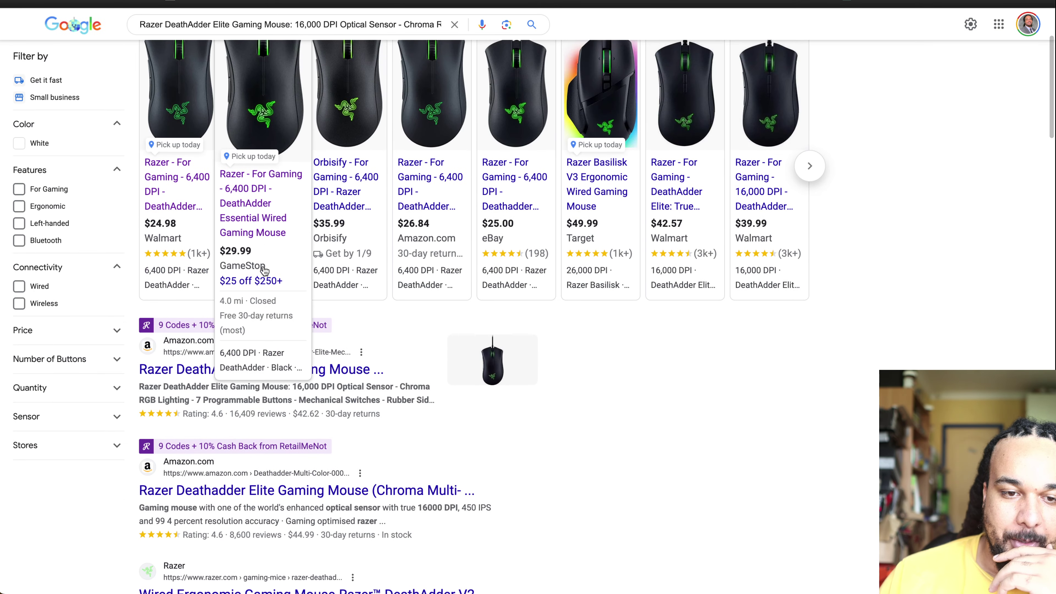
{"action": "left_click", "coordinate": [249, 283]}
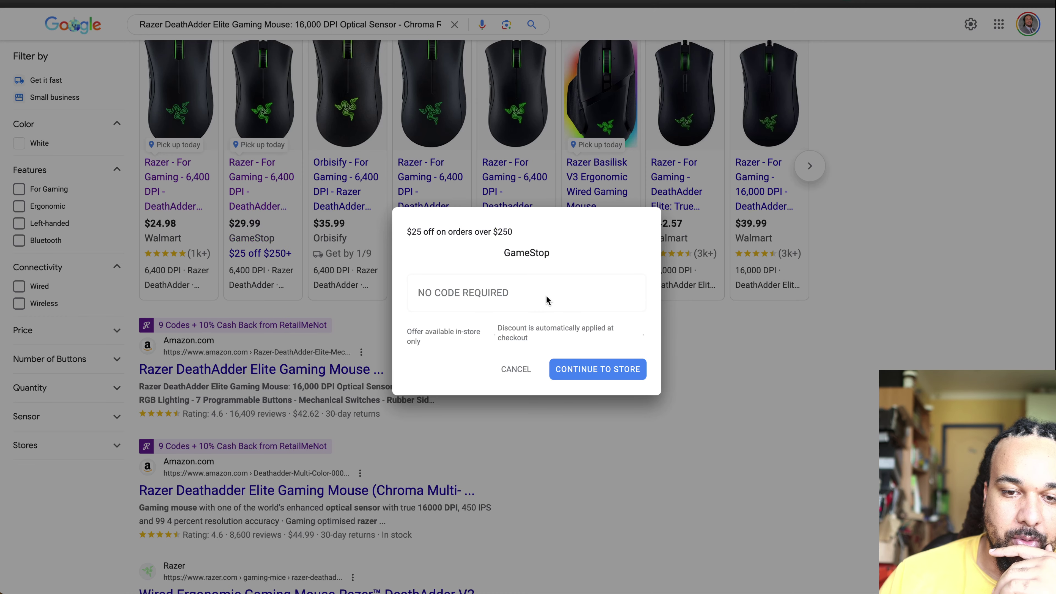
{"action": "left_click", "coordinate": [518, 369]}
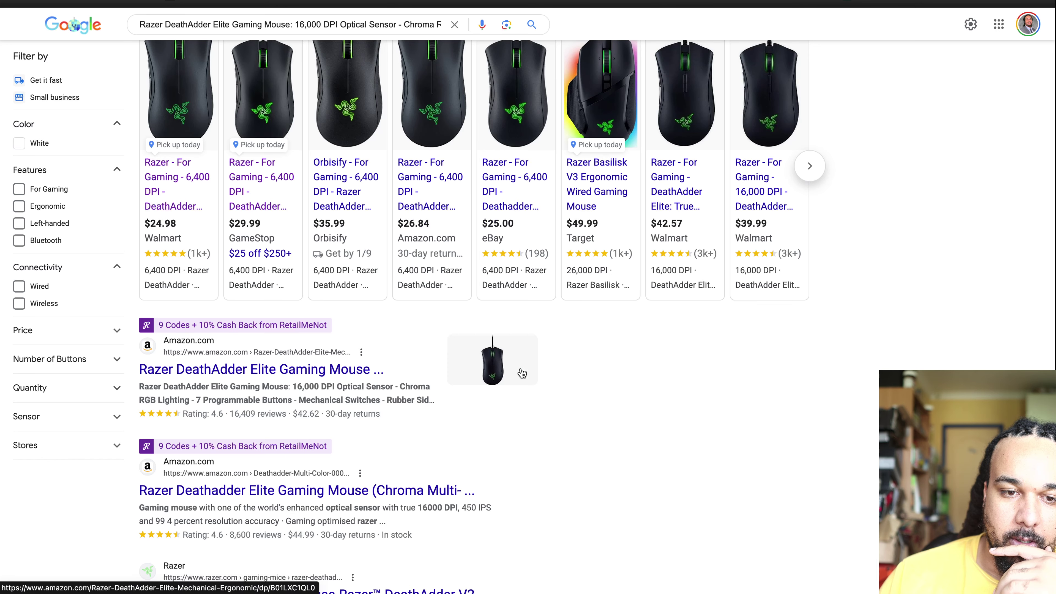
{"action": "left_click", "coordinate": [256, 175]}
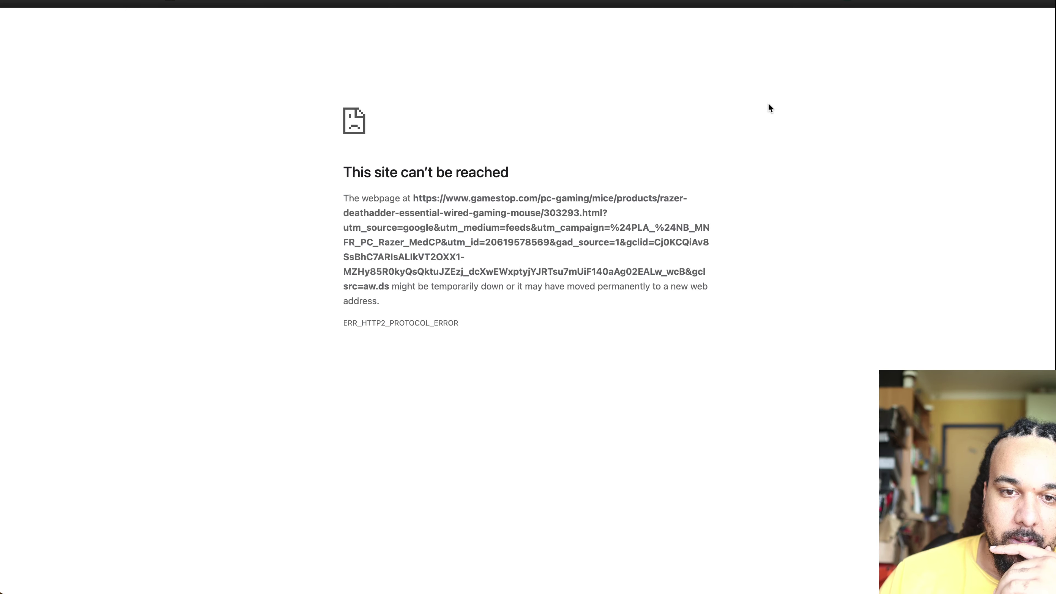
{"action": "key", "text": "super+bracketleft"}
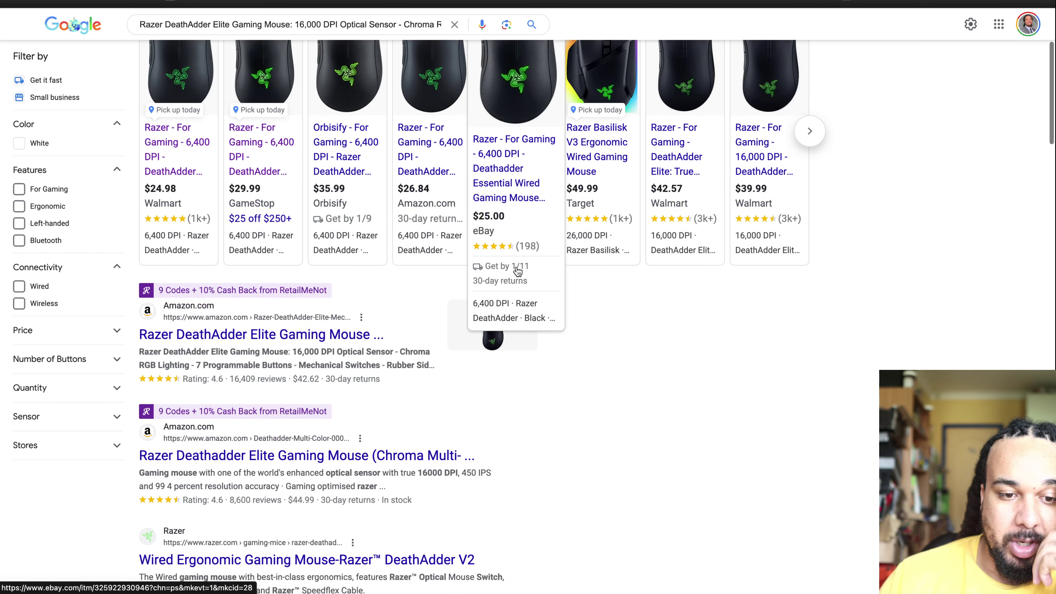
{"action": "scroll", "coordinate": [516, 265], "scroll_direction": "down", "scroll_amount": 5}
{"action": "scroll", "coordinate": [605, 243], "scroll_direction": "down", "scroll_amount": 6}
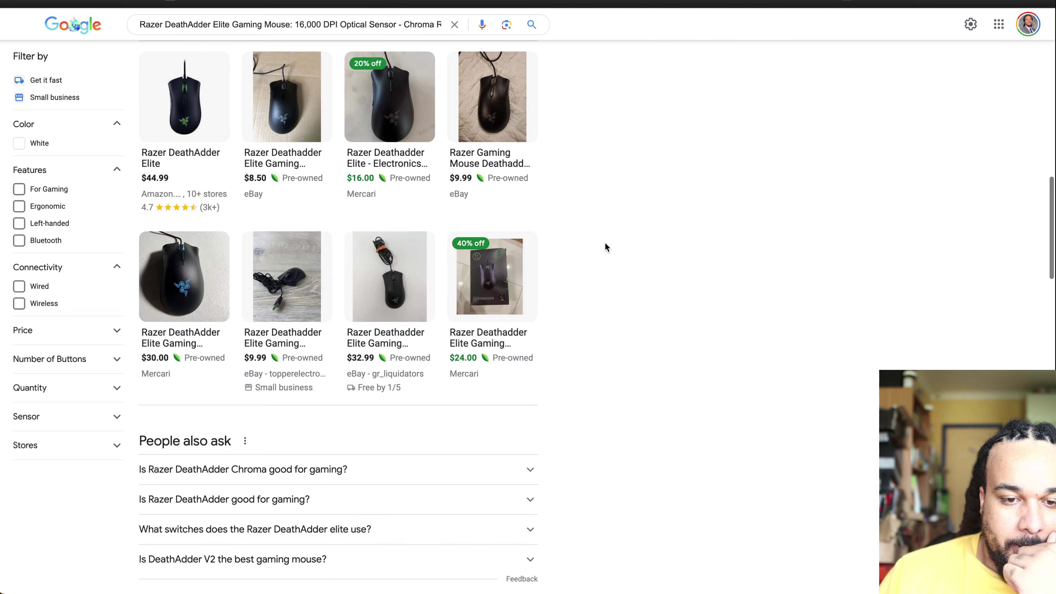
{"action": "scroll", "coordinate": [605, 244], "scroll_direction": "down", "scroll_amount": 7}
{"action": "scroll", "coordinate": [604, 243], "scroll_direction": "down", "scroll_amount": 15}
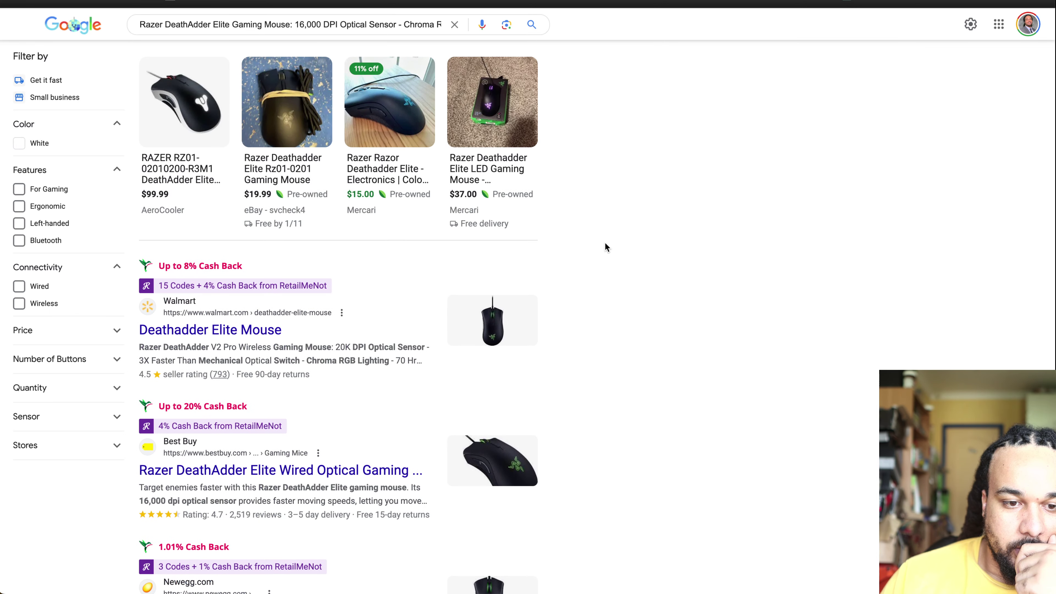
{"action": "scroll", "coordinate": [605, 244], "scroll_direction": "down", "scroll_amount": 3}
{"action": "scroll", "coordinate": [605, 245], "scroll_direction": "down", "scroll_amount": 2}
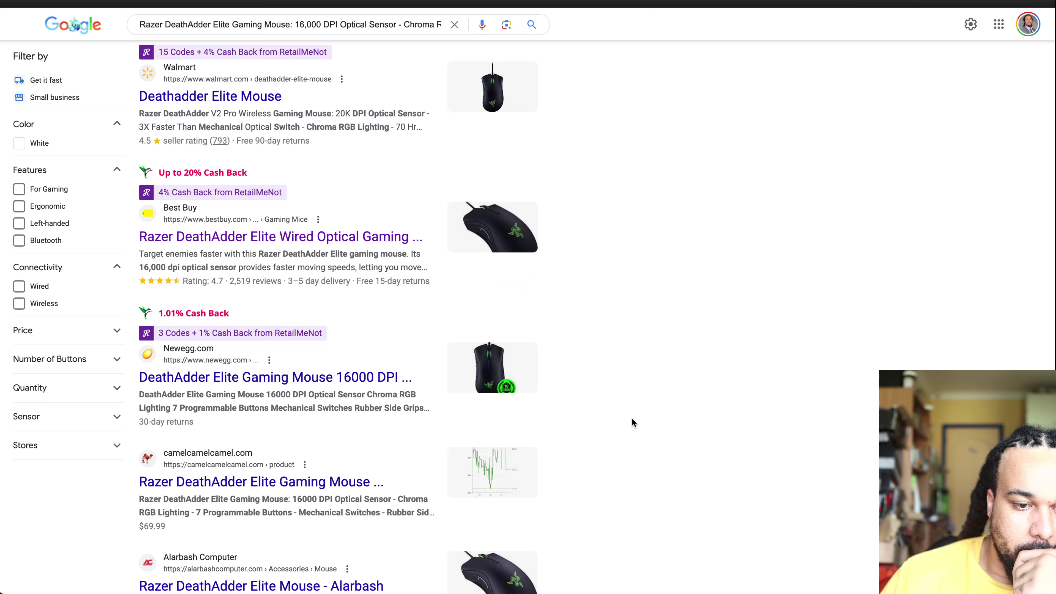
{"action": "scroll", "coordinate": [632, 420], "scroll_direction": "down", "scroll_amount": 5}
{"action": "scroll", "coordinate": [632, 418], "scroll_direction": "down", "scroll_amount": 1}
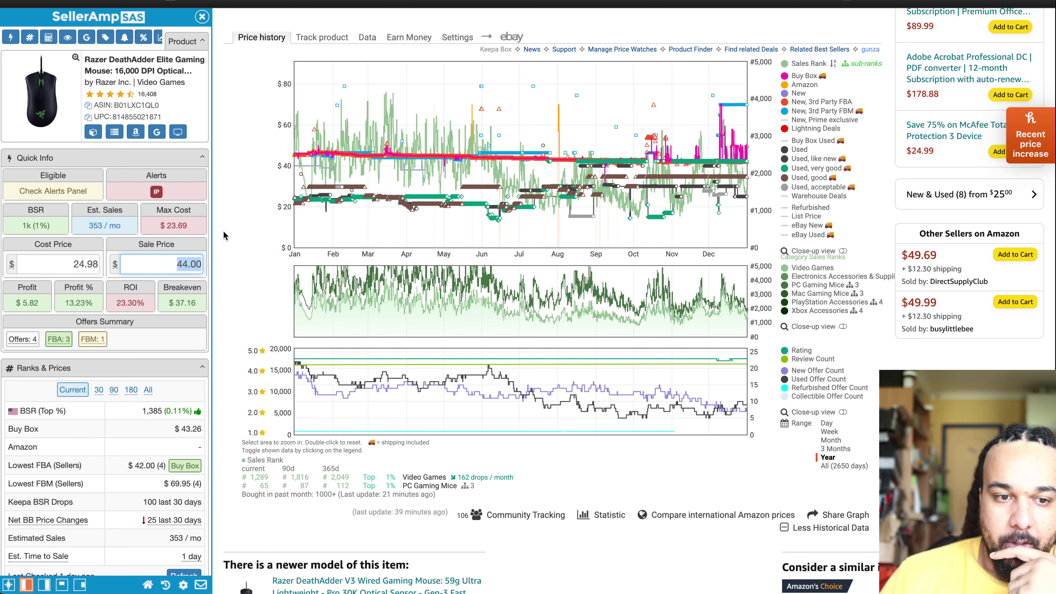
Step: Replace the SellerAmp cost price with 24.25, giving $6.55 profit and 27.01% ROI
{"action": "left_click", "coordinate": [61, 266]}
{"action": "type", "text": "23"}
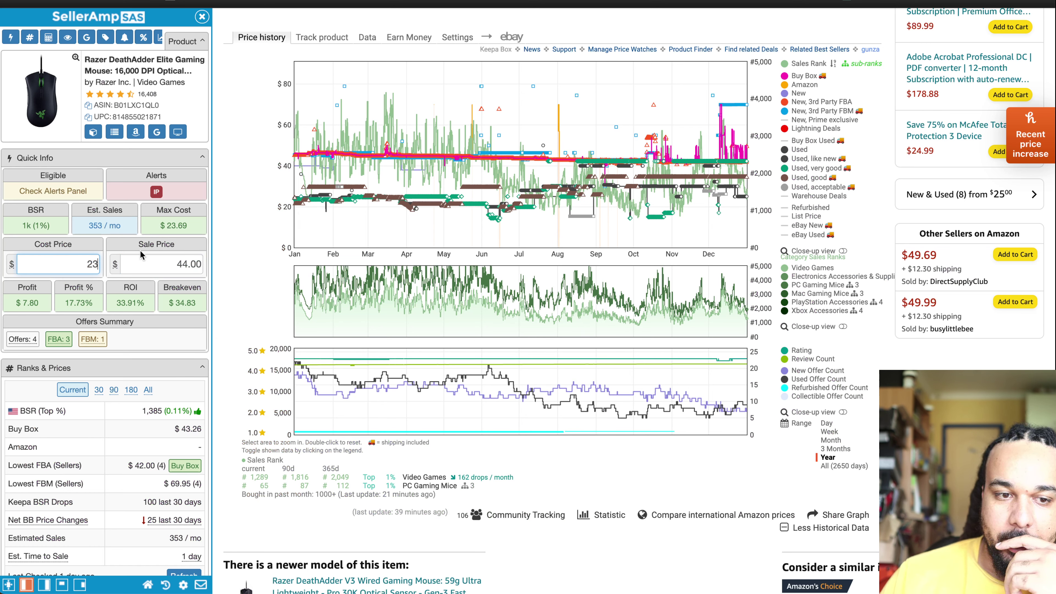
{"action": "type", "text": "4.25"}
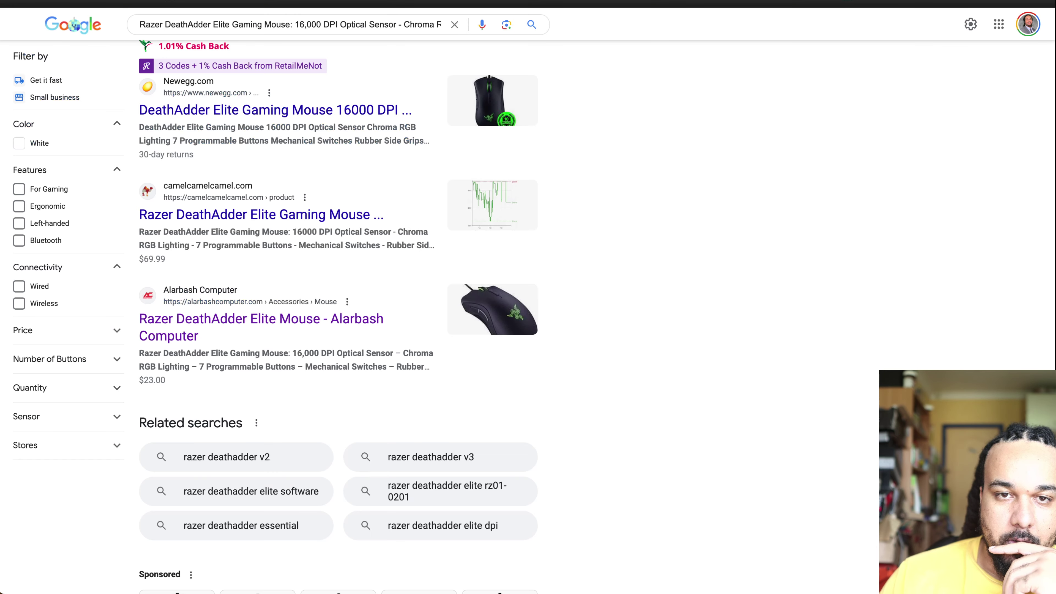
Step: Scroll through the Google Shopping results for the DeathAdder Elite
{"action": "scroll", "coordinate": [408, 392], "scroll_direction": "down", "scroll_amount": 1}
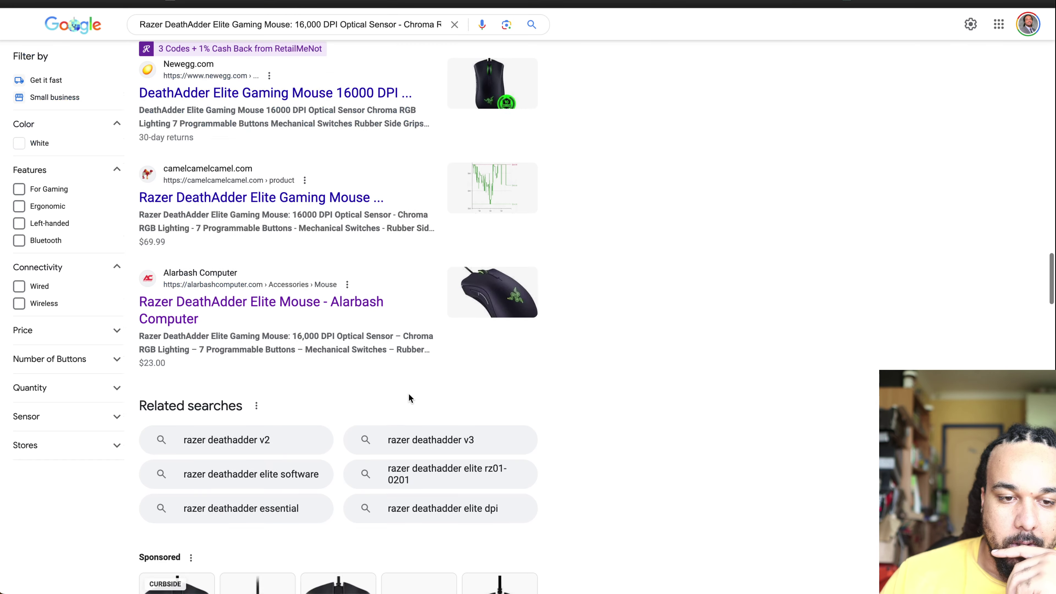
{"action": "scroll", "coordinate": [409, 398], "scroll_direction": "down", "scroll_amount": 10}
{"action": "scroll", "coordinate": [409, 399], "scroll_direction": "up", "scroll_amount": 2}
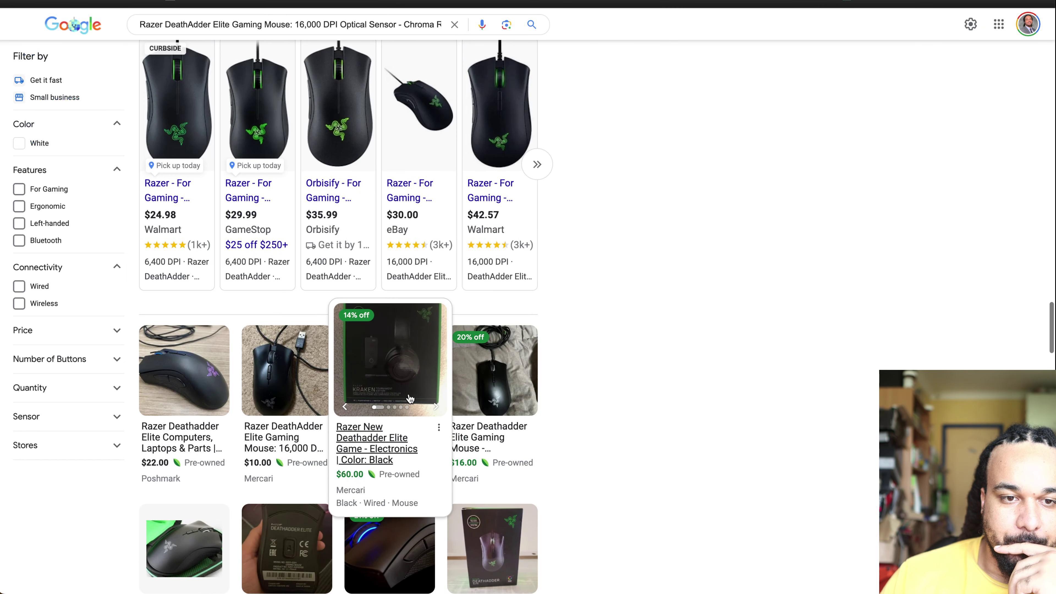
{"action": "scroll", "coordinate": [409, 398], "scroll_direction": "down", "scroll_amount": 1}
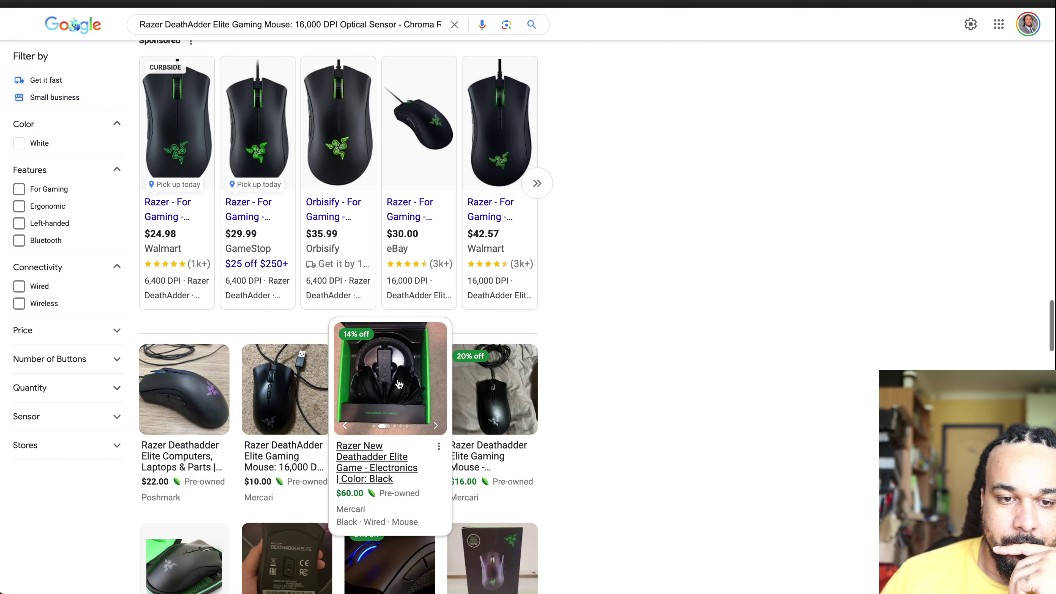
{"action": "scroll", "coordinate": [290, 269], "scroll_direction": "down", "scroll_amount": 15}
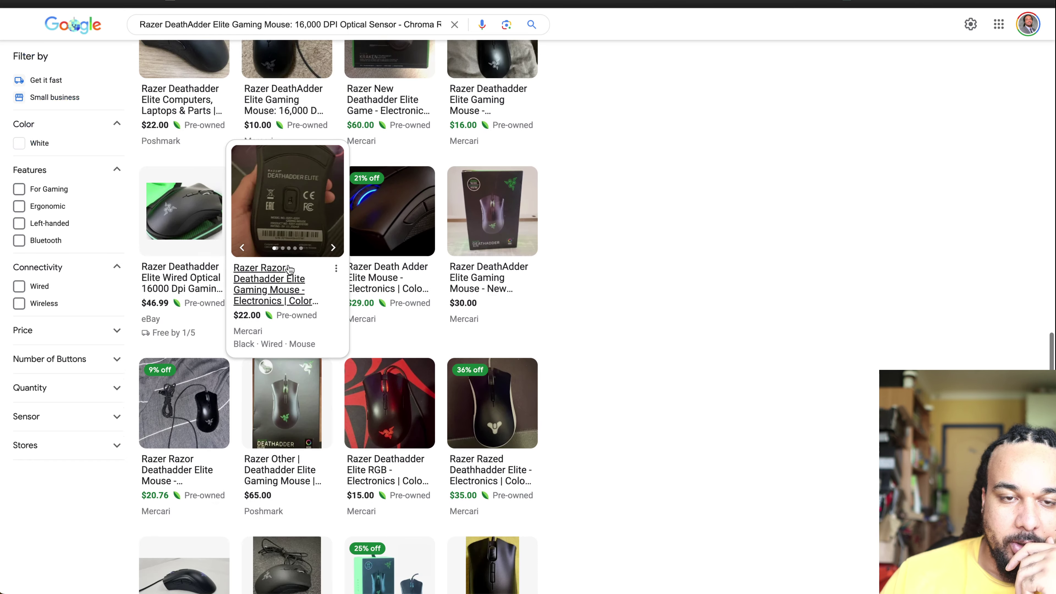
{"action": "scroll", "coordinate": [290, 270], "scroll_direction": "down", "scroll_amount": 8}
{"action": "scroll", "coordinate": [289, 269], "scroll_direction": "up", "scroll_amount": 3}
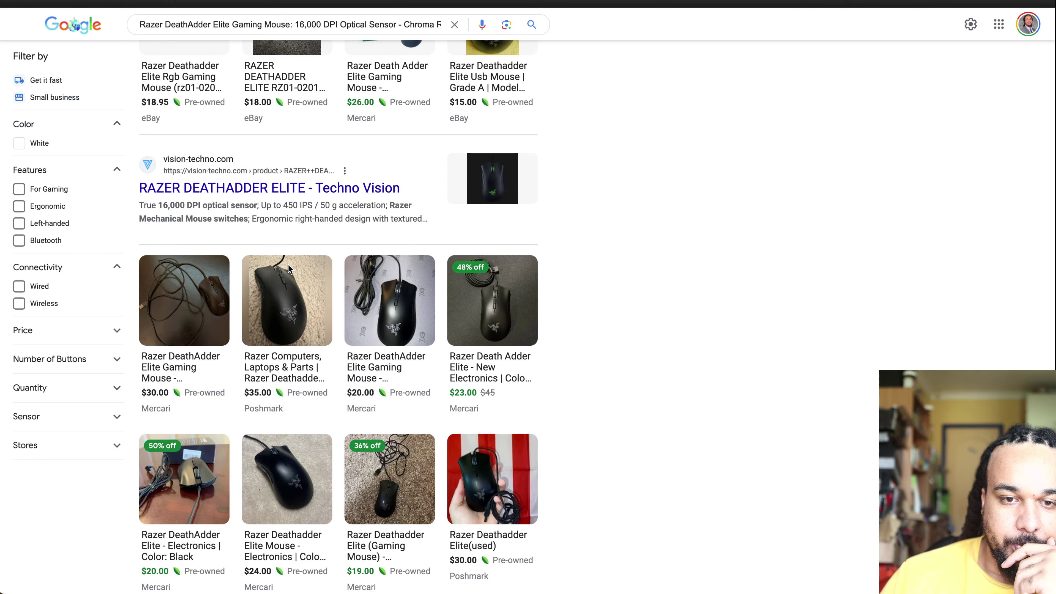
{"action": "scroll", "coordinate": [289, 269], "scroll_direction": "down", "scroll_amount": 10}
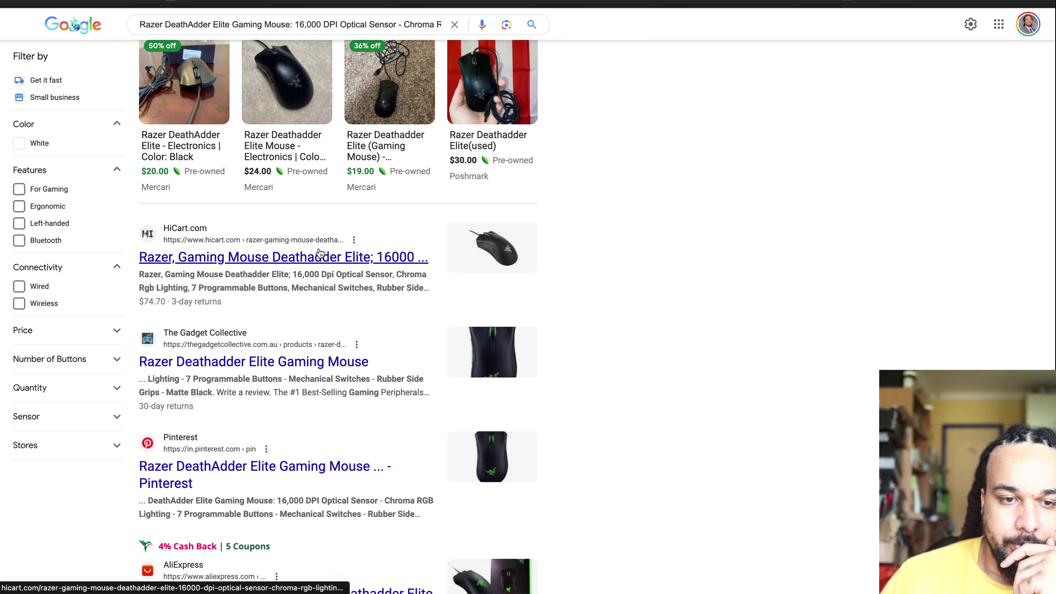
{"action": "scroll", "coordinate": [615, 337], "scroll_direction": "down", "scroll_amount": 6}
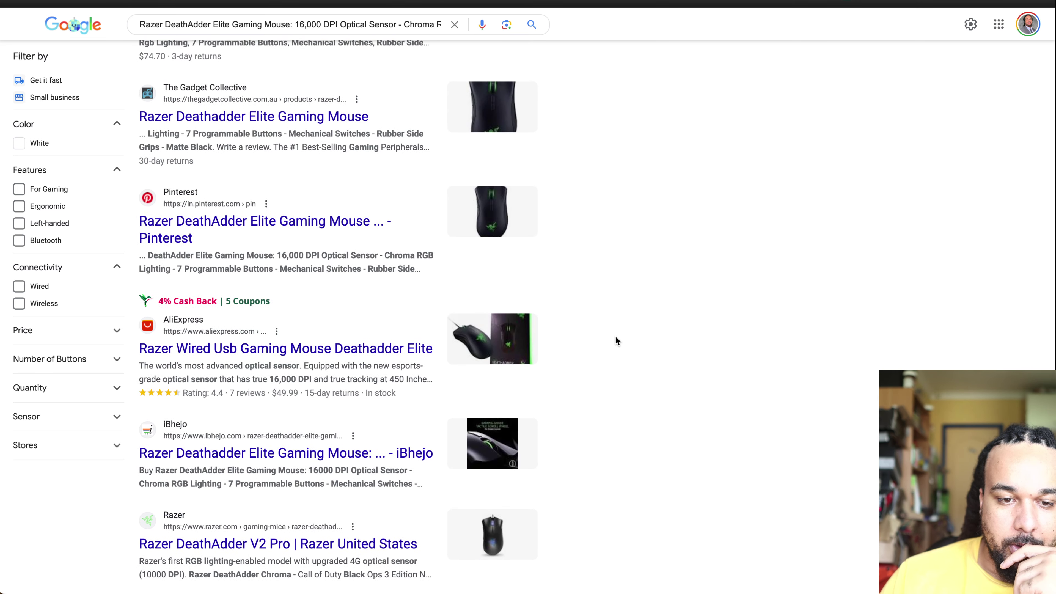
{"action": "scroll", "coordinate": [614, 337], "scroll_direction": "down", "scroll_amount": 5}
{"action": "scroll", "coordinate": [615, 336], "scroll_direction": "up", "scroll_amount": 1}
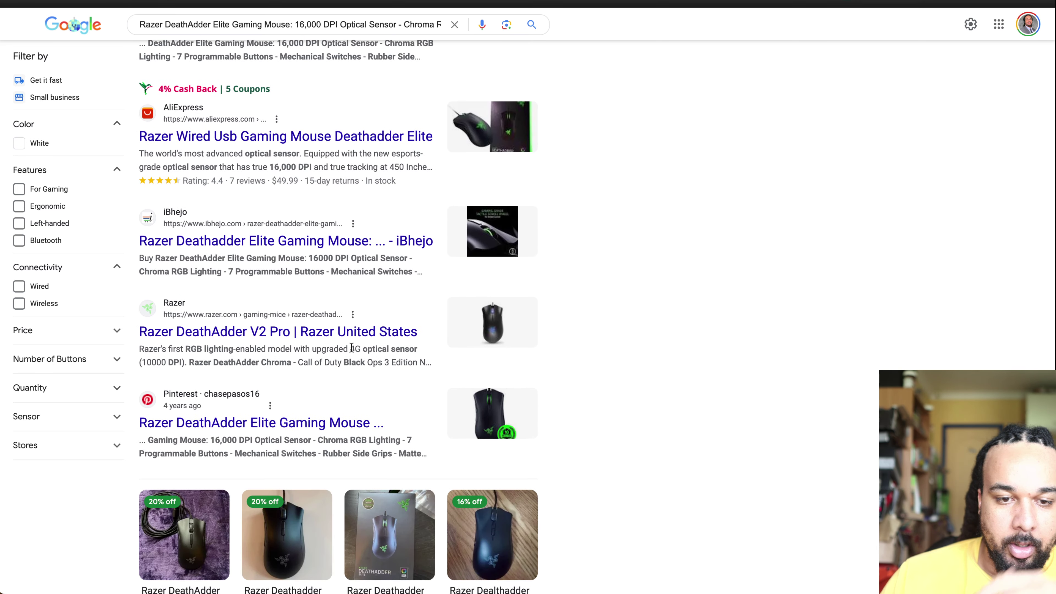
{"action": "scroll", "coordinate": [533, 355], "scroll_direction": "down", "scroll_amount": 9}
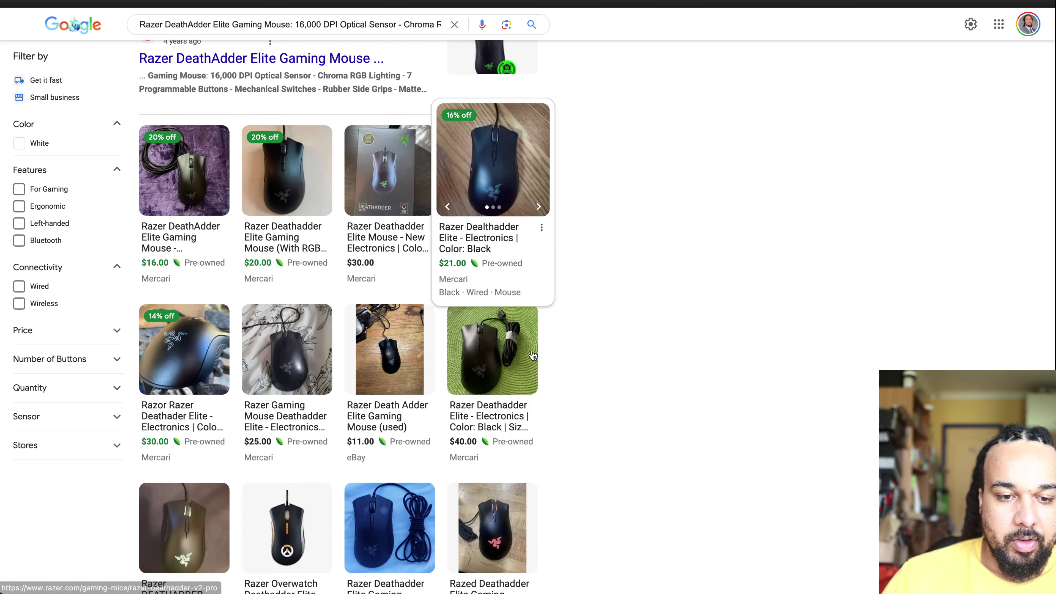
{"action": "scroll", "coordinate": [534, 356], "scroll_direction": "down", "scroll_amount": 10}
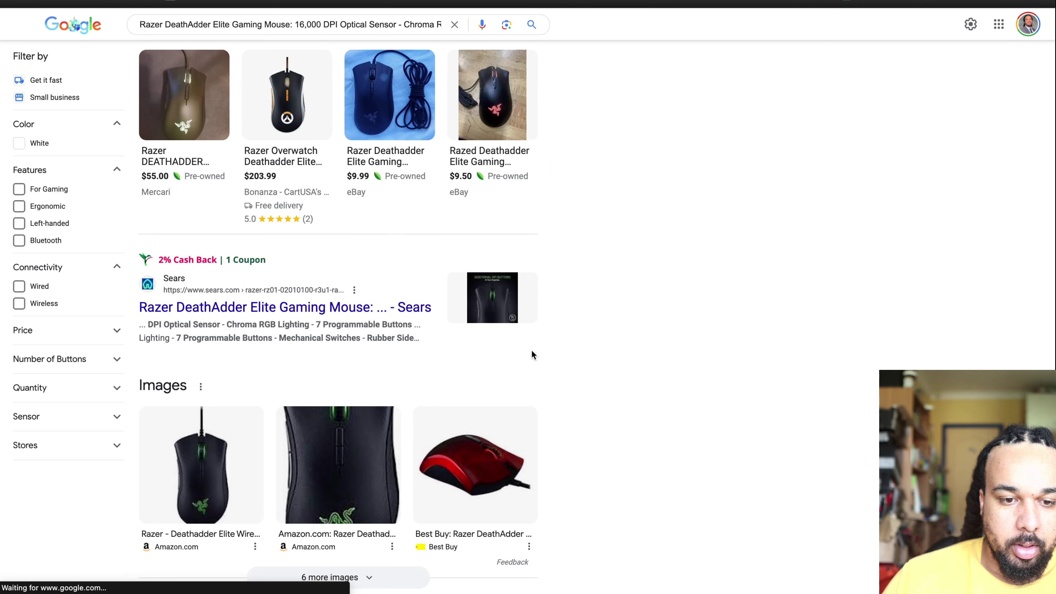
{"action": "scroll", "coordinate": [532, 354], "scroll_direction": "down", "scroll_amount": 5}
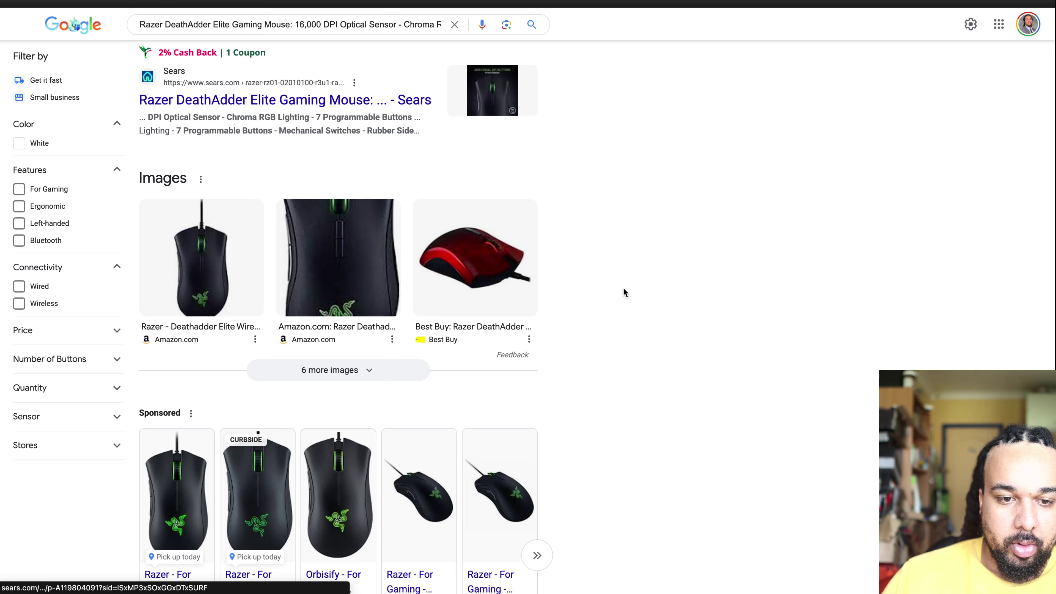
{"action": "scroll", "coordinate": [622, 288], "scroll_direction": "down", "scroll_amount": 15}
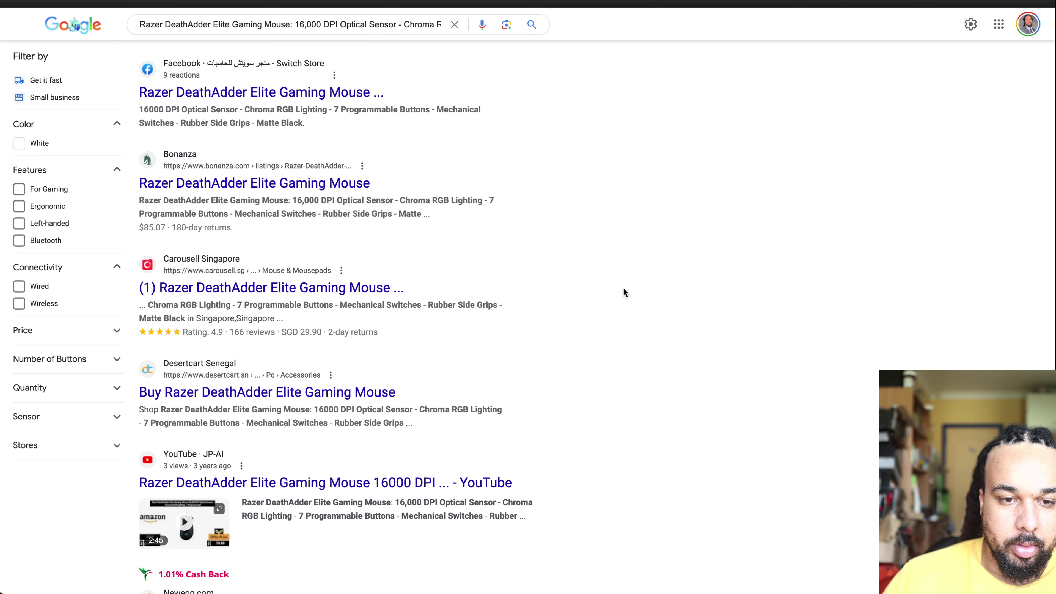
{"action": "scroll", "coordinate": [623, 287], "scroll_direction": "down", "scroll_amount": 10}
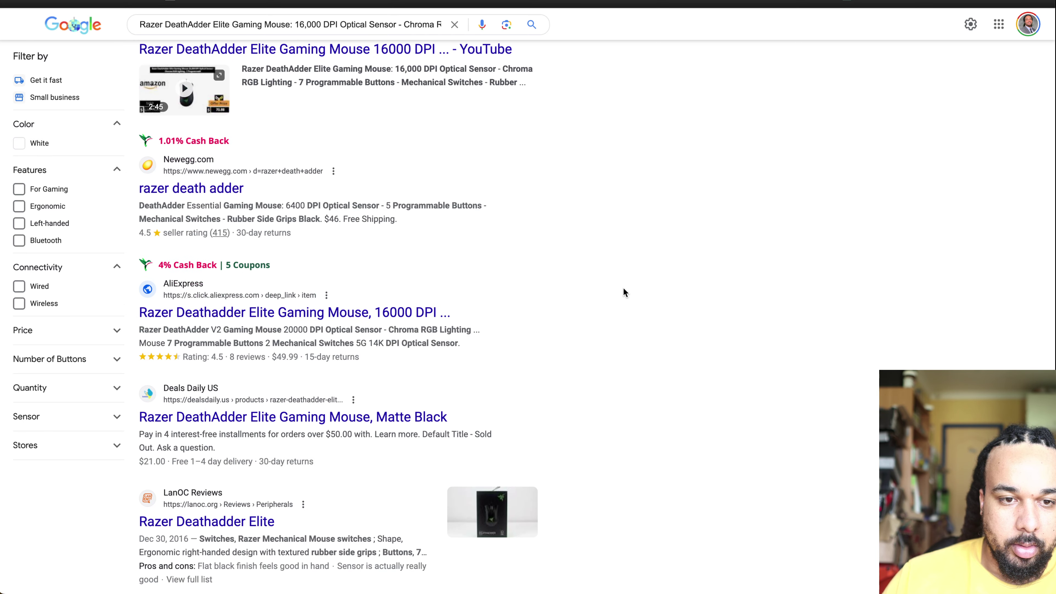
{"action": "scroll", "coordinate": [622, 288], "scroll_direction": "down", "scroll_amount": 17}
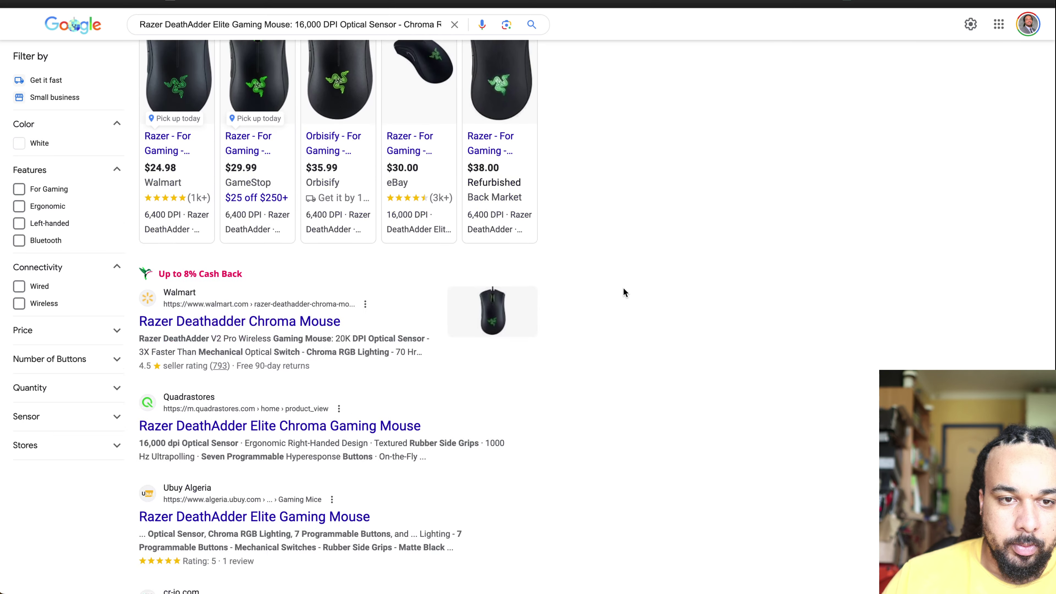
{"action": "scroll", "coordinate": [622, 292], "scroll_direction": "down", "scroll_amount": 1}
{"action": "scroll", "coordinate": [623, 293], "scroll_direction": "down", "scroll_amount": 1}
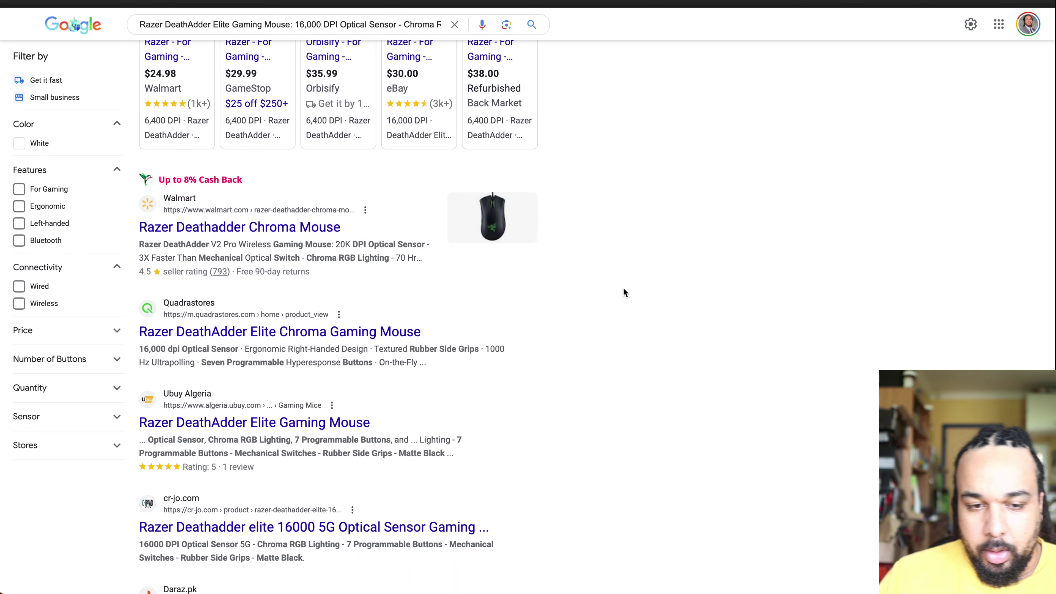
{"action": "scroll", "coordinate": [623, 293], "scroll_direction": "down", "scroll_amount": 9}
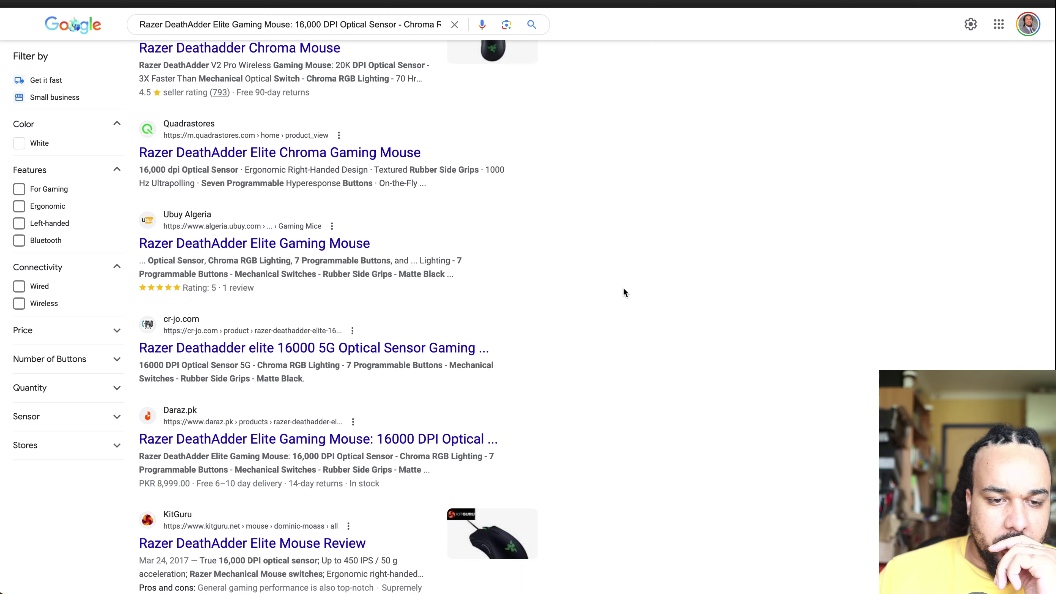
{"action": "scroll", "coordinate": [624, 289], "scroll_direction": "down", "scroll_amount": 6}
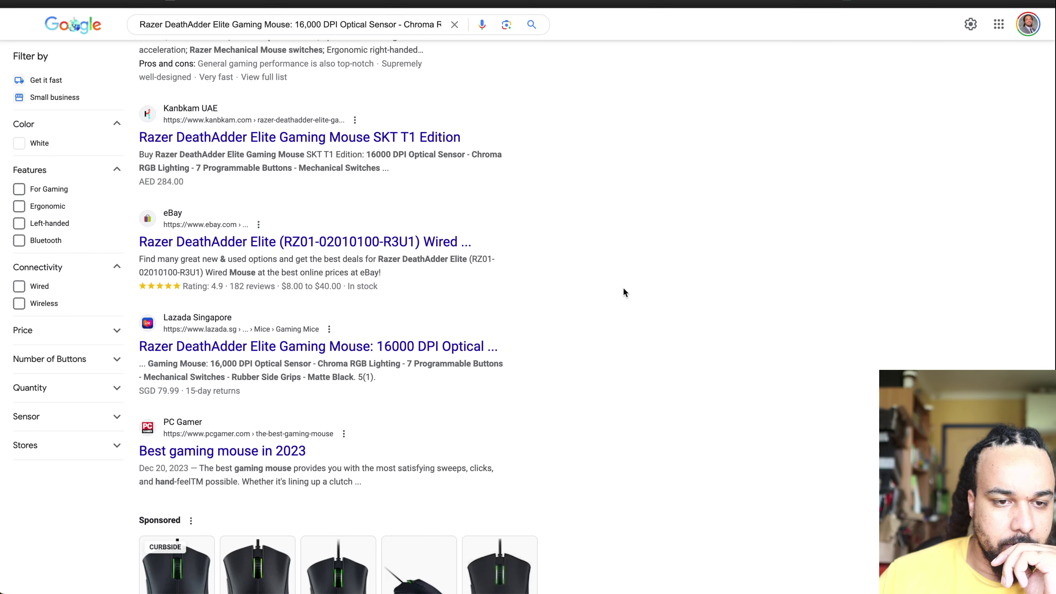
{"action": "scroll", "coordinate": [623, 287], "scroll_direction": "down", "scroll_amount": 1}
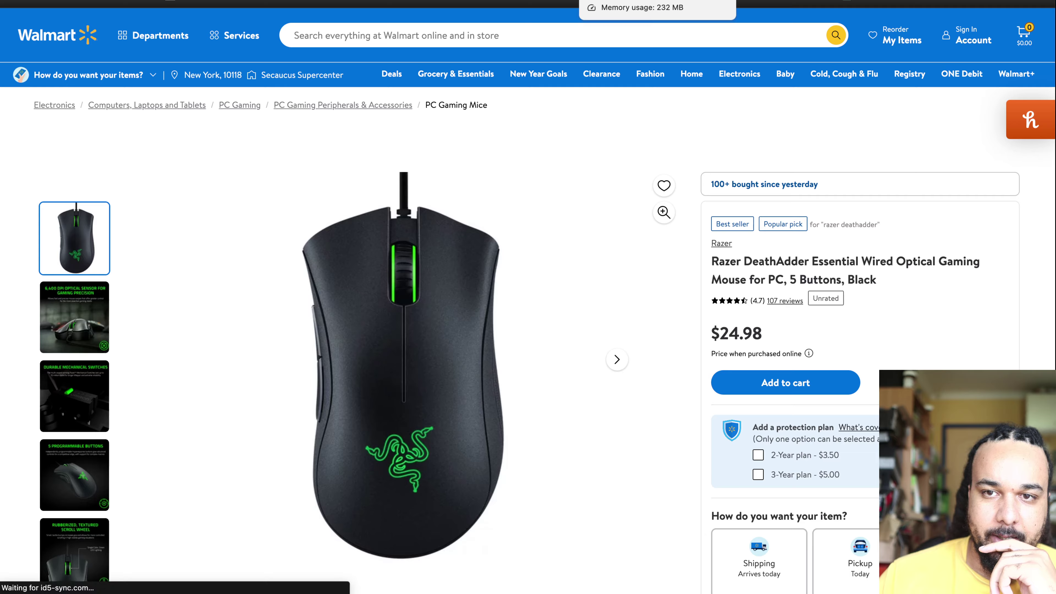
Step: Add the Walmart DeathAdder Essential to the cart, declining the protection plan, and view the cart
{"action": "left_click", "coordinate": [640, 1]}
{"action": "key", "text": "ctrl+Tab"}
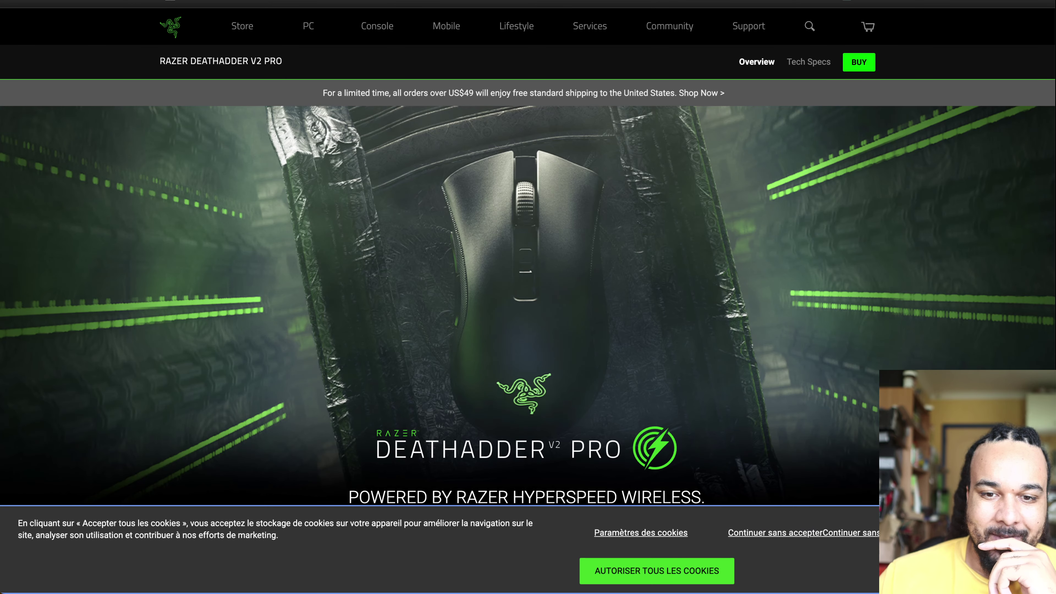
{"action": "key", "text": "ctrl+Tab"}
{"action": "scroll", "coordinate": [878, 331], "scroll_direction": "down", "scroll_amount": 6}
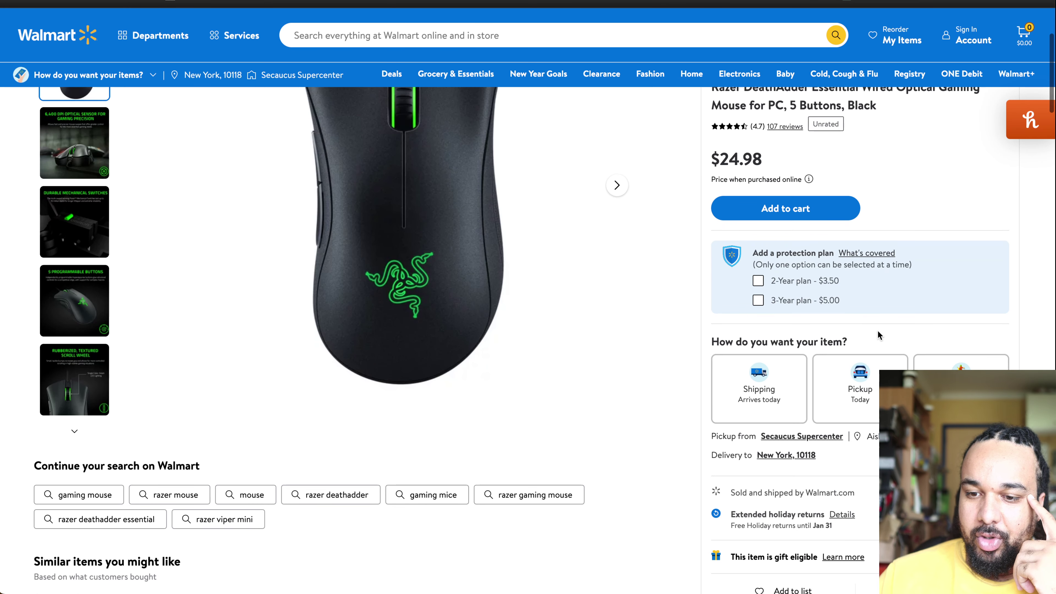
{"action": "scroll", "coordinate": [877, 330], "scroll_direction": "down", "scroll_amount": 4}
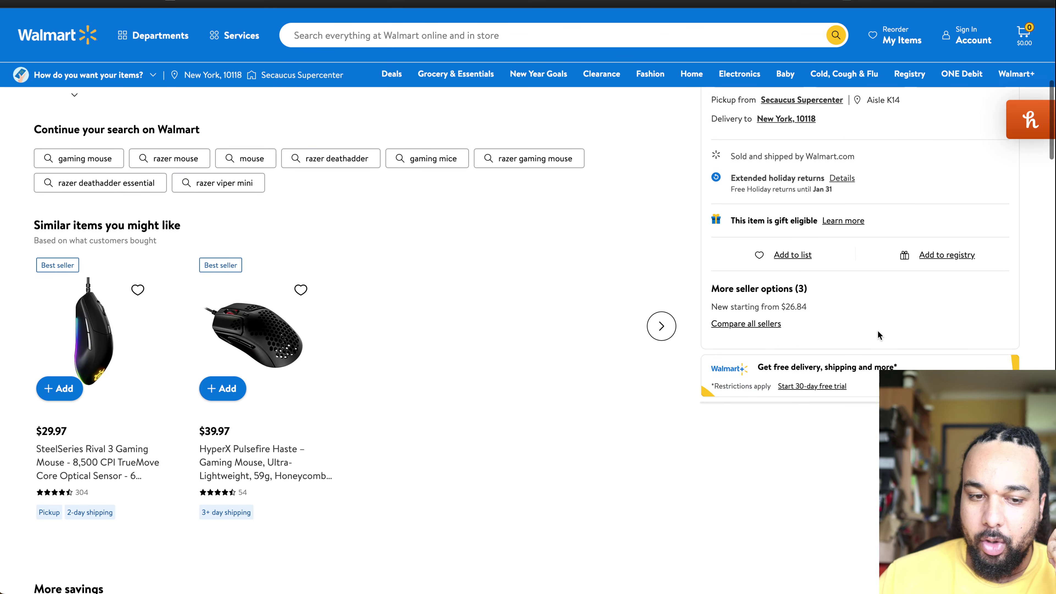
{"action": "scroll", "coordinate": [517, 301], "scroll_direction": "up", "scroll_amount": 8}
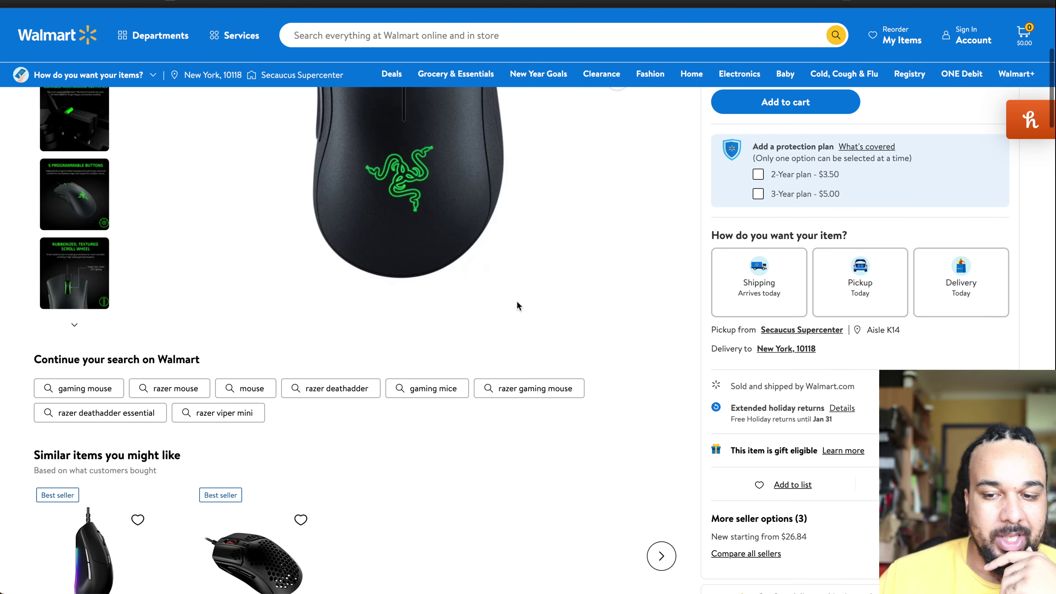
{"action": "scroll", "coordinate": [516, 301], "scroll_direction": "up", "scroll_amount": 2}
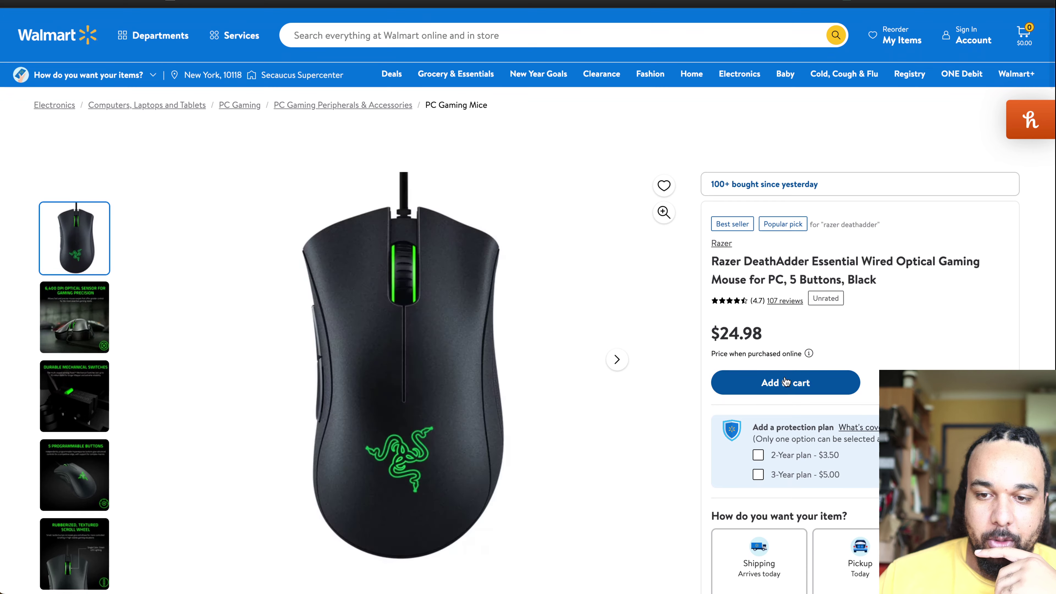
{"action": "left_click", "coordinate": [791, 390]}
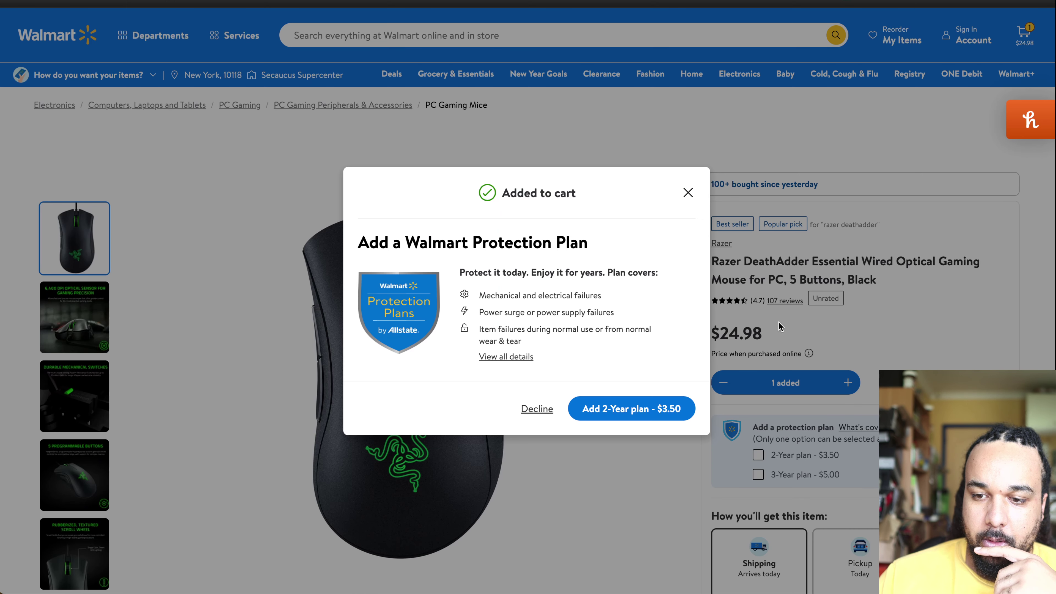
{"action": "left_click", "coordinate": [688, 193]}
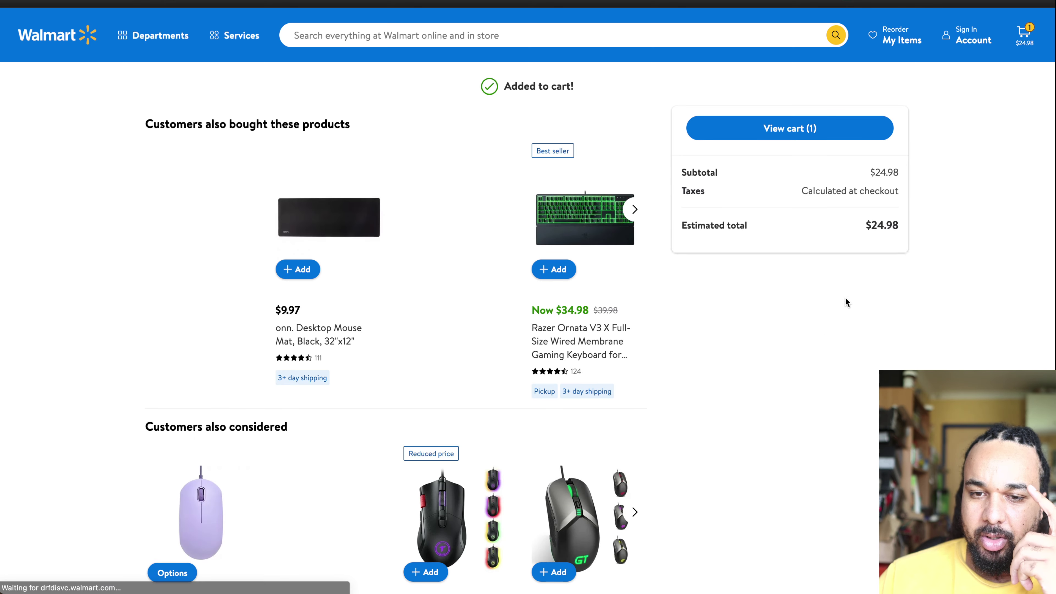
{"action": "left_click", "coordinate": [756, 127]}
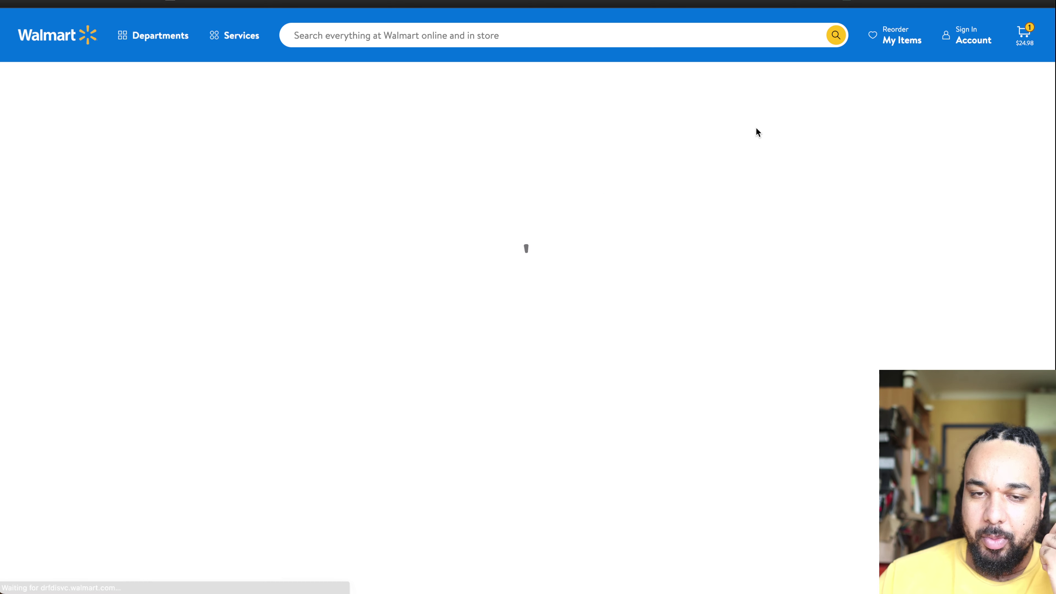
Step: Raise the mouse quantity in the cart to 30
{"action": "scroll", "coordinate": [402, 483], "scroll_direction": "down", "scroll_amount": 1}
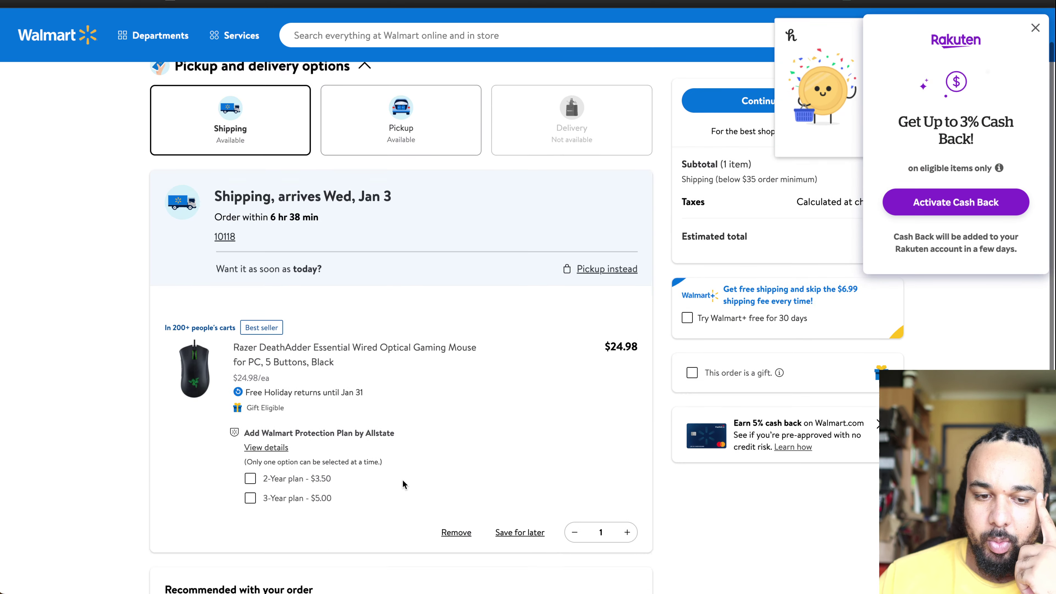
{"action": "scroll", "coordinate": [402, 483], "scroll_direction": "down", "scroll_amount": 3}
{"action": "left_click", "coordinate": [627, 383]}
{"action": "left_click", "coordinate": [626, 383]}
{"action": "left_click", "coordinate": [627, 383]}
{"action": "left_click", "coordinate": [627, 383]}
{"action": "left_click", "coordinate": [626, 383]}
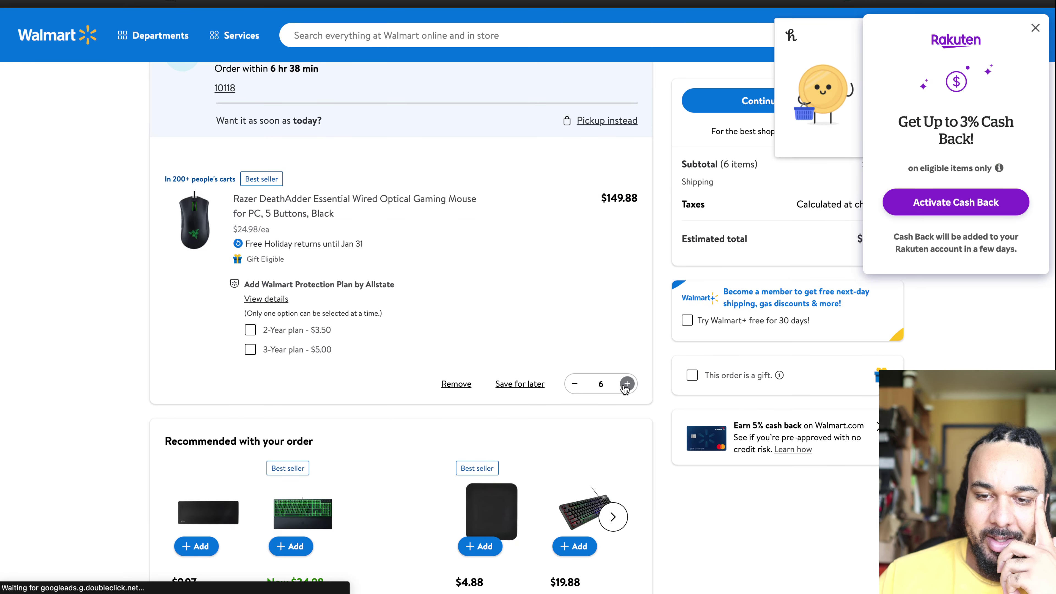
{"action": "double_click", "coordinate": [627, 383]}
{"action": "left_click", "coordinate": [627, 383]}
{"action": "double_click", "coordinate": [627, 383]}
{"action": "left_click", "coordinate": [627, 383]}
{"action": "double_click", "coordinate": [627, 383]}
{"action": "double_click", "coordinate": [627, 383]}
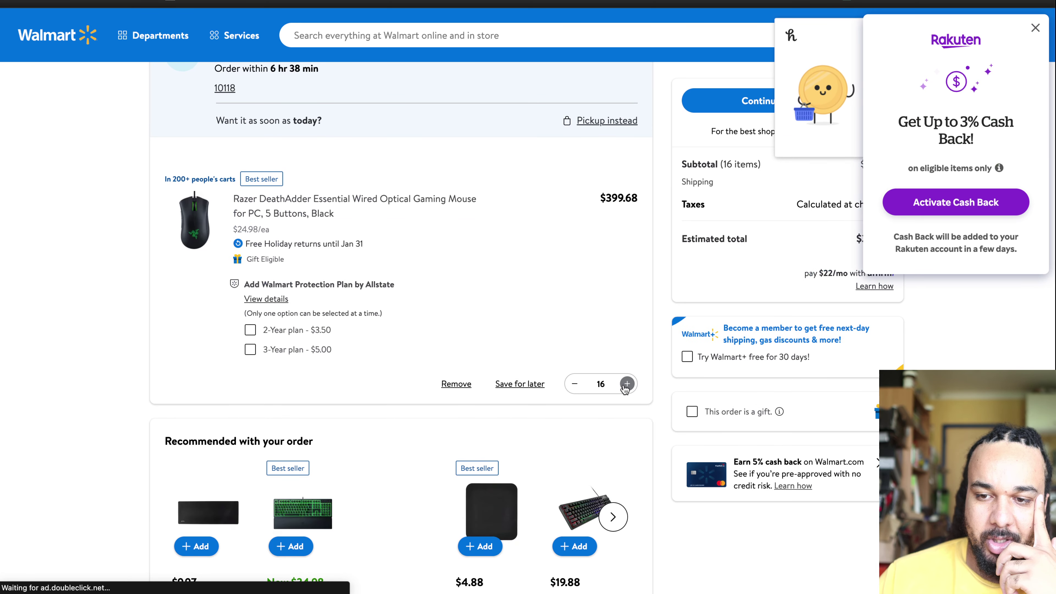
{"action": "double_click", "coordinate": [626, 383]}
{"action": "left_click", "coordinate": [626, 383]}
{"action": "double_click", "coordinate": [627, 383]}
{"action": "left_click", "coordinate": [627, 383]}
{"action": "double_click", "coordinate": [626, 383]}
{"action": "double_click", "coordinate": [627, 383]}
{"action": "left_click", "coordinate": [627, 383]}
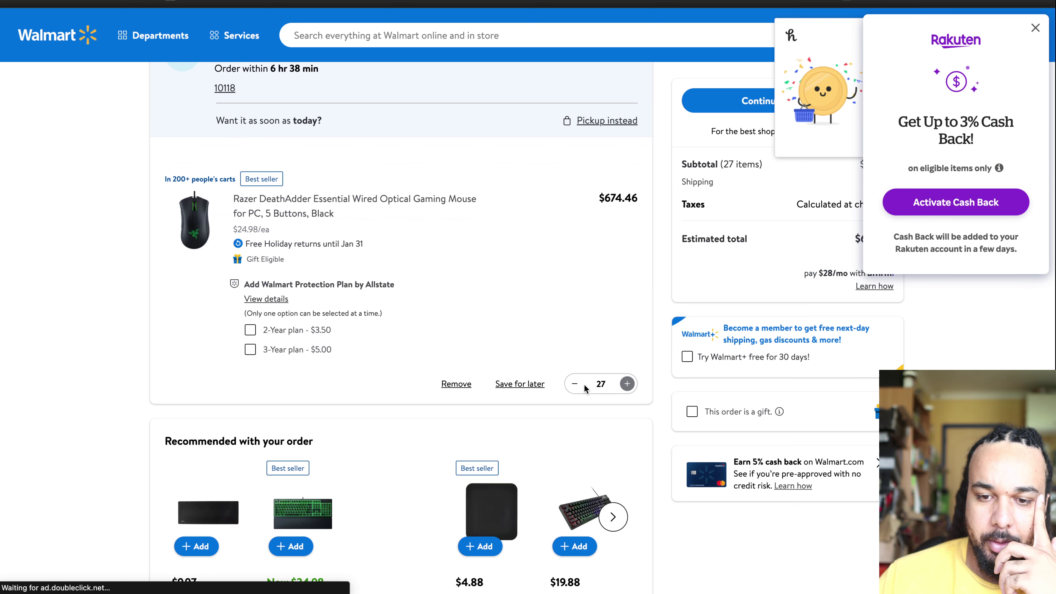
Step: Close the Rakuten and Honey popups, review the $749.40 subtotal, and open a new tab
{"action": "left_click", "coordinate": [1032, 29]}
{"action": "left_click", "coordinate": [1030, 37]}
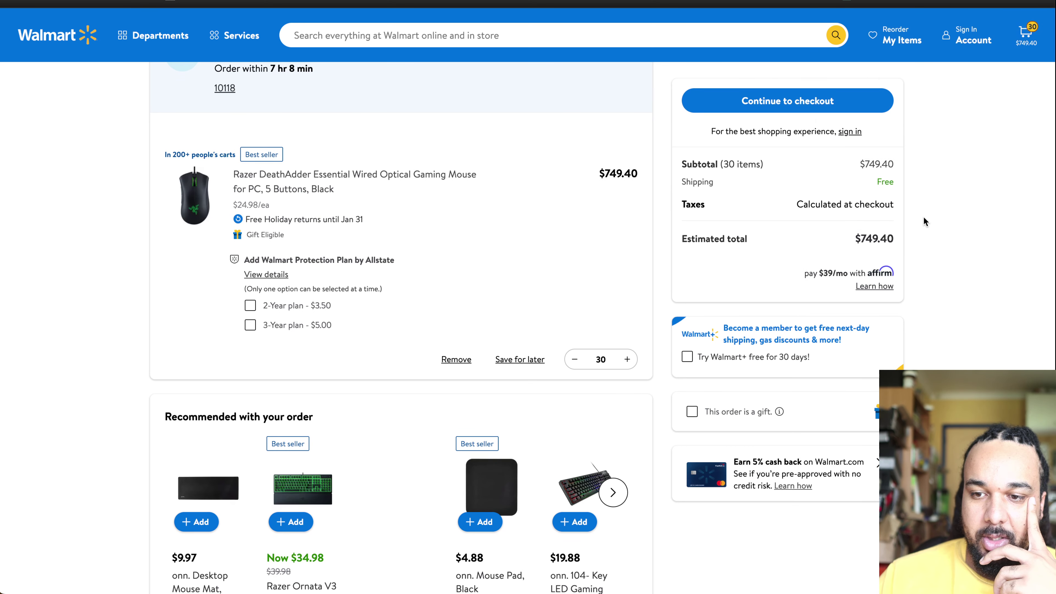
{"action": "scroll", "coordinate": [923, 218], "scroll_direction": "up", "scroll_amount": 3}
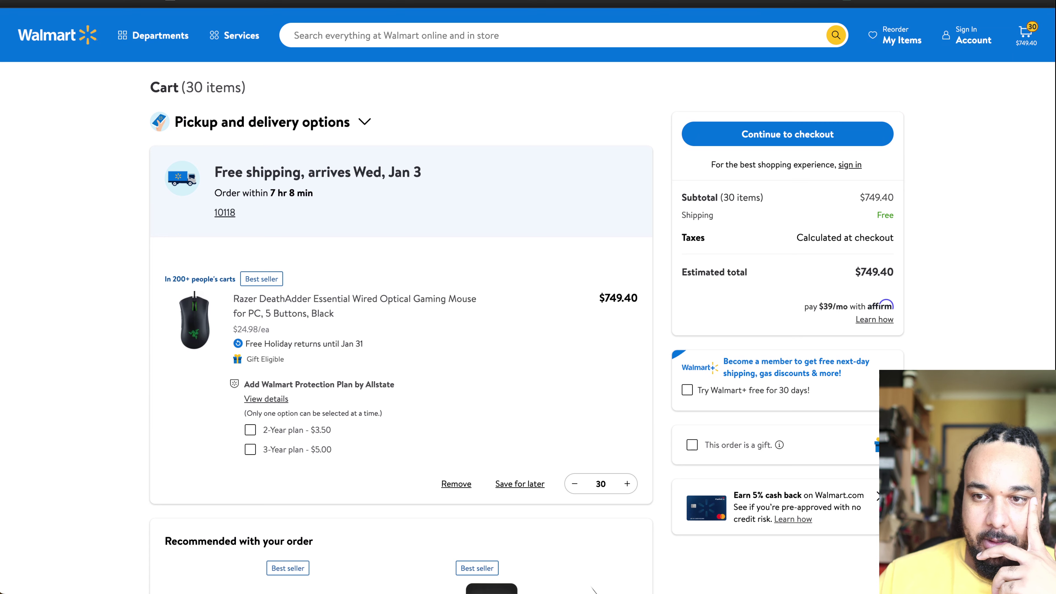
{"action": "scroll", "coordinate": [599, 418], "scroll_direction": "down", "scroll_amount": 5}
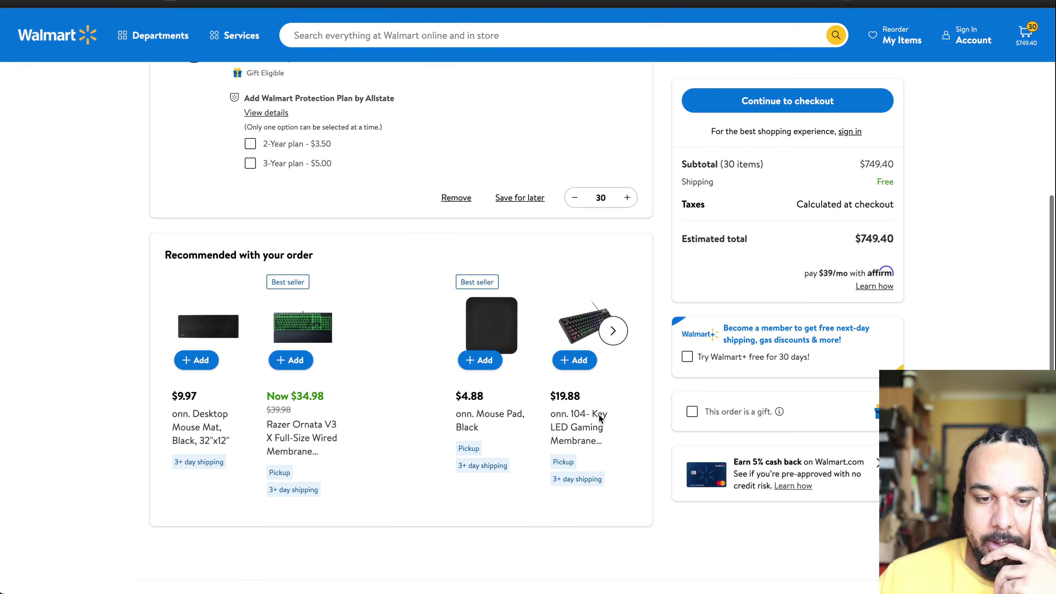
{"action": "scroll", "coordinate": [600, 418], "scroll_direction": "up", "scroll_amount": 5}
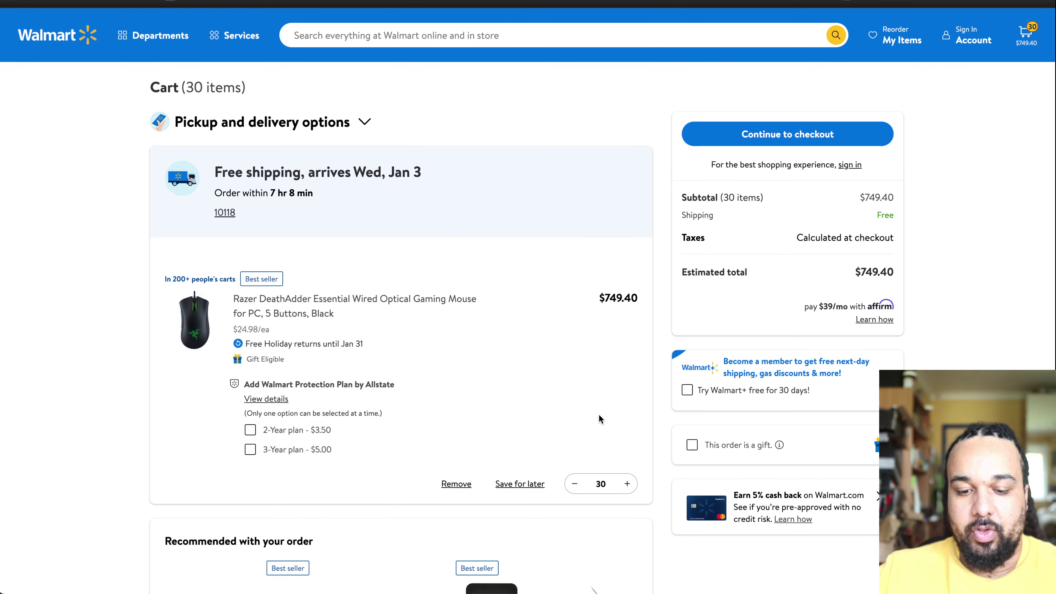
{"action": "key", "text": "super+t"}
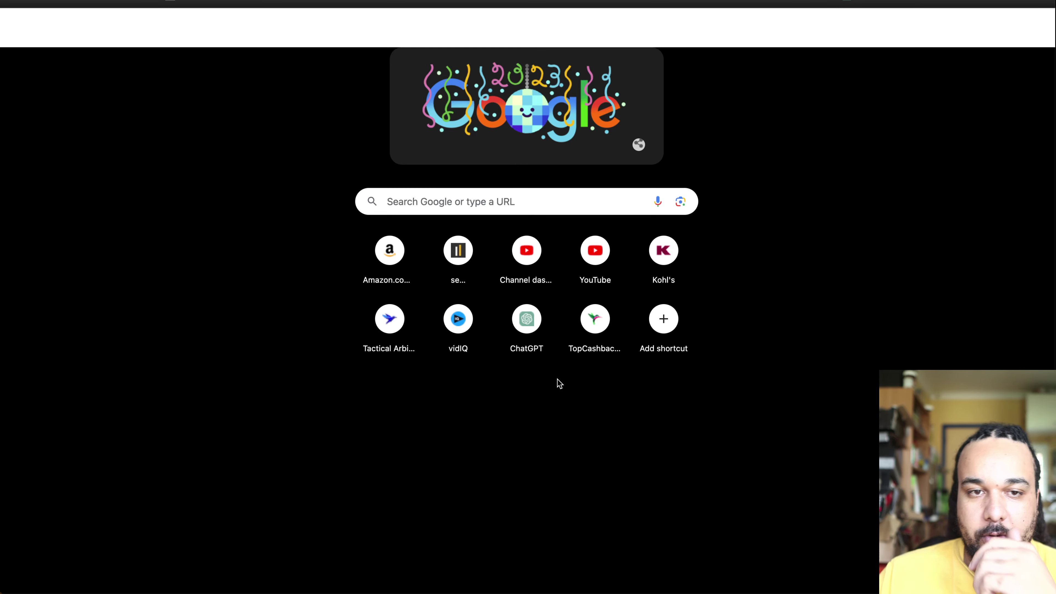
Step: Visit TopCashback's gift card shop
{"action": "key", "text": "Return"}
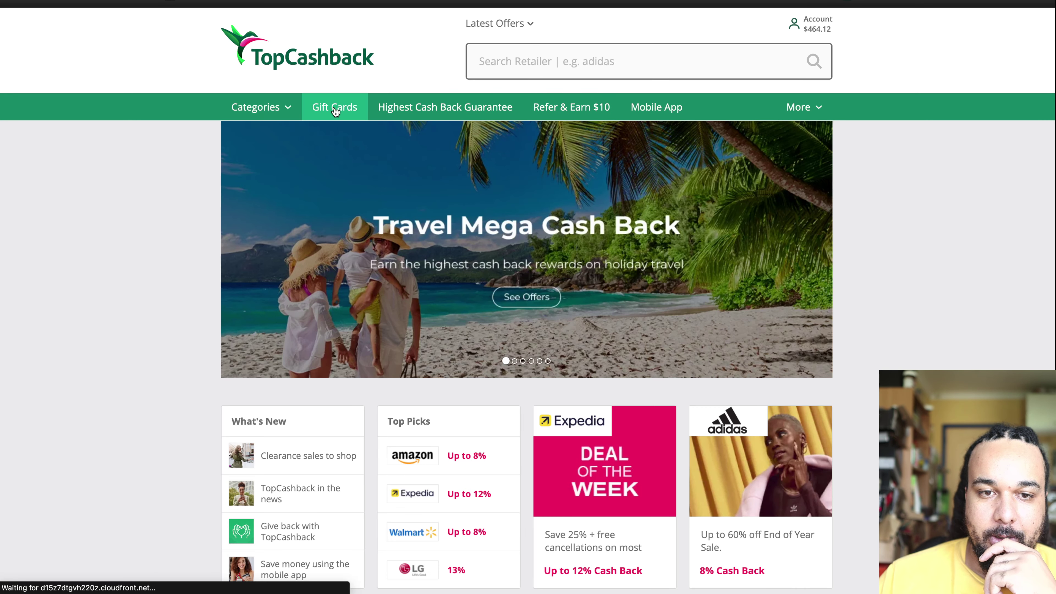
{"action": "left_click", "coordinate": [335, 110]}
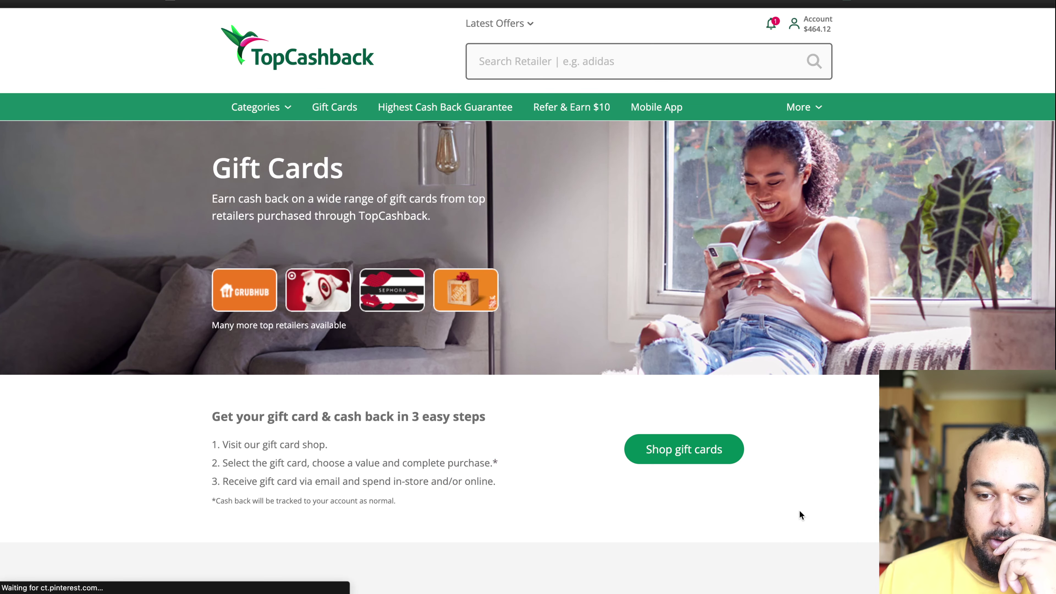
{"action": "left_click", "coordinate": [668, 448]}
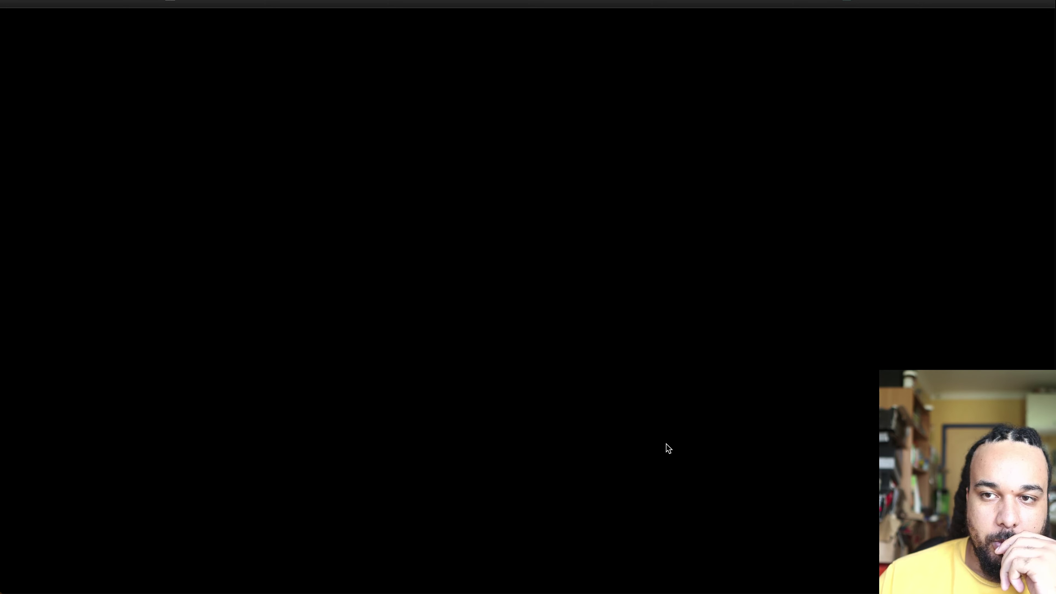
Step: Find Gift Card Wiki and view its Walmart gift card discounts, topping at 5.9%
{"action": "key", "text": "ctrl+t"}
{"action": "type", "text": "gi"}
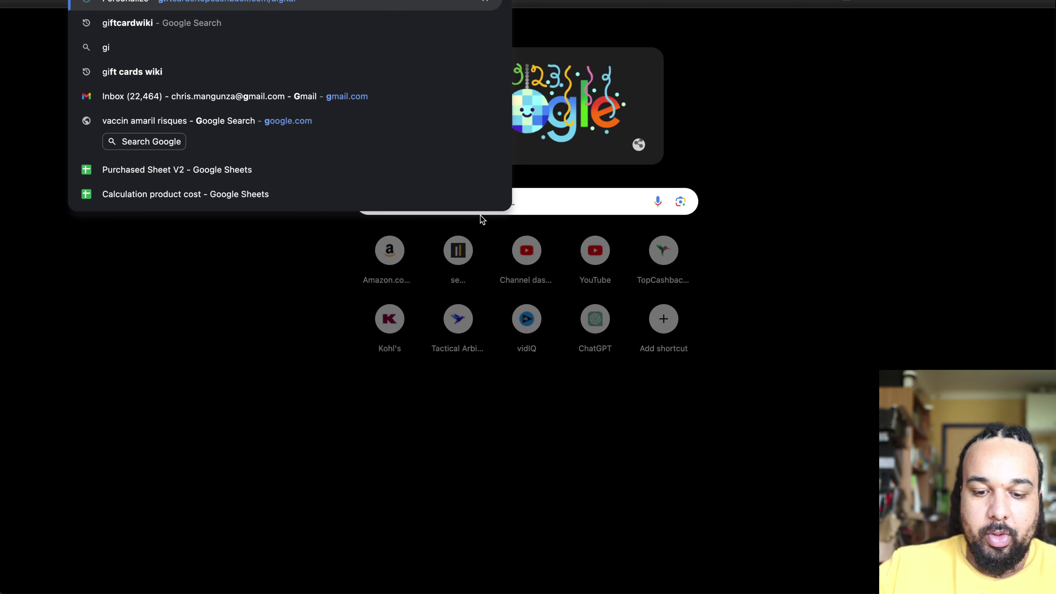
{"action": "type", "text": "ftcardiki"}
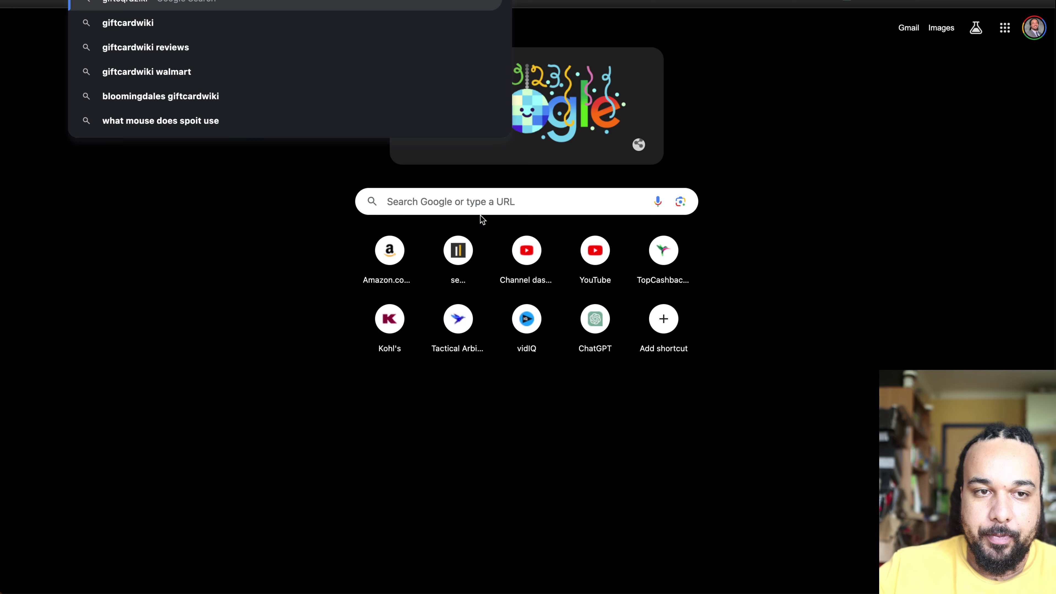
{"action": "key", "text": "Return"}
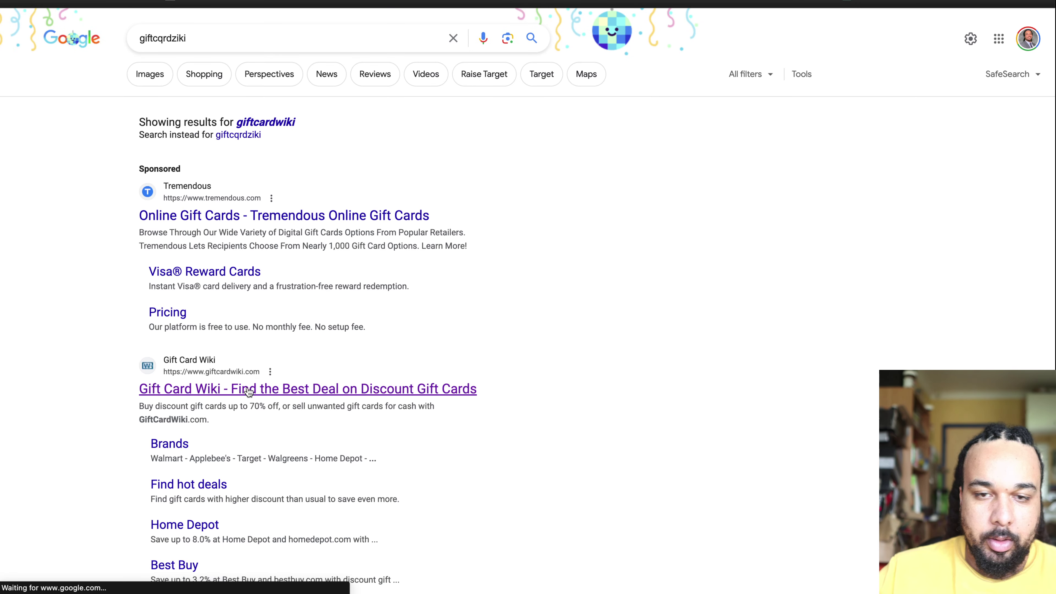
{"action": "left_click", "coordinate": [252, 392]}
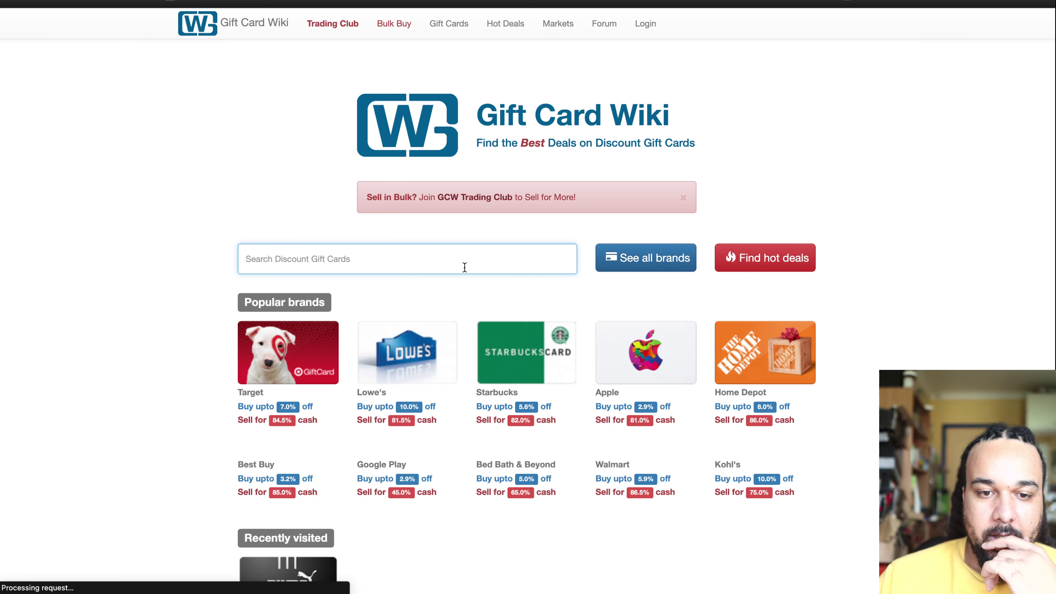
{"action": "type", "text": "wal"}
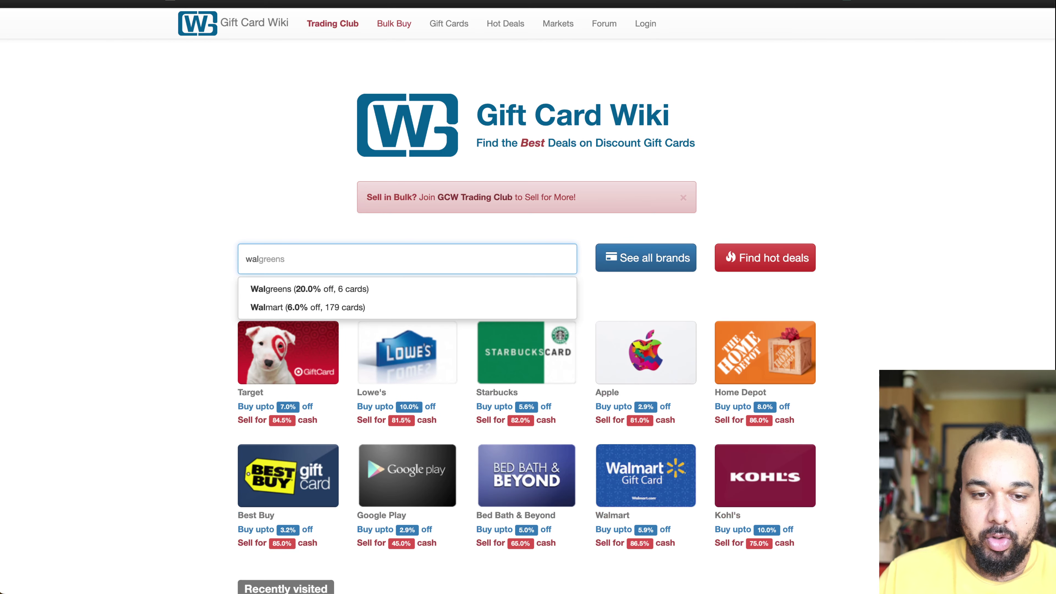
{"action": "left_click", "coordinate": [393, 308]}
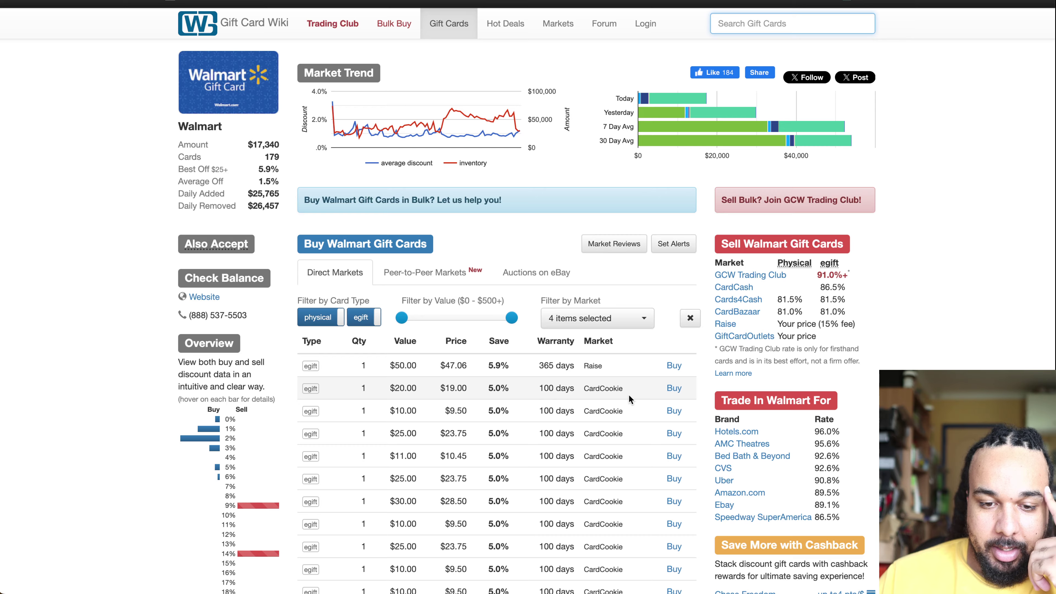
{"action": "scroll", "coordinate": [628, 396], "scroll_direction": "down", "scroll_amount": 10}
{"action": "scroll", "coordinate": [629, 396], "scroll_direction": "up", "scroll_amount": 10}
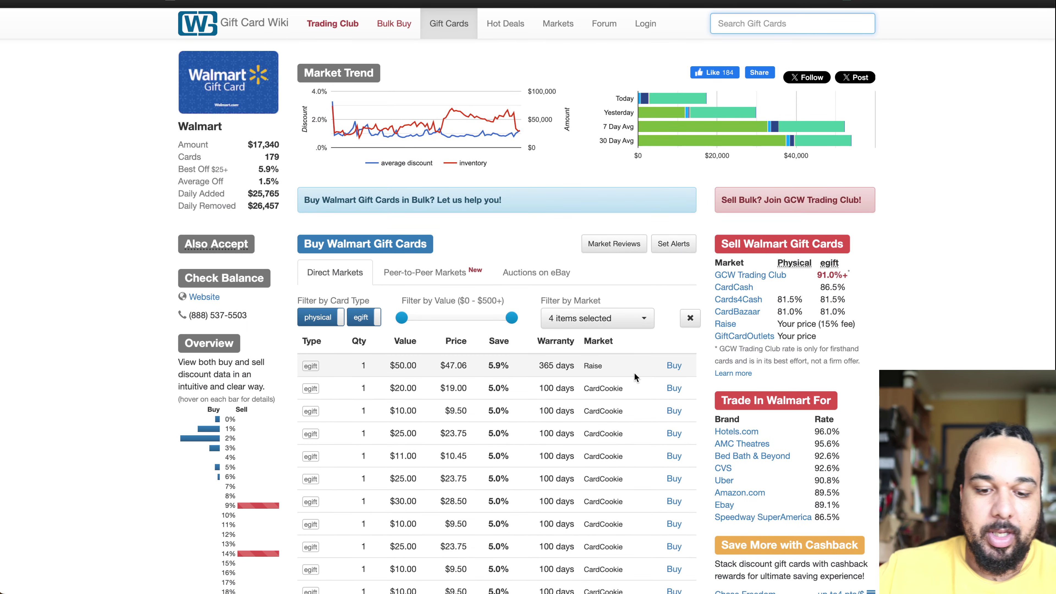
Step: Start a new search in a fresh browser tab
{"action": "key", "text": "super+t"}
{"action": "type", "text": "cq"}
{"action": "key", "text": "BackSpace"}
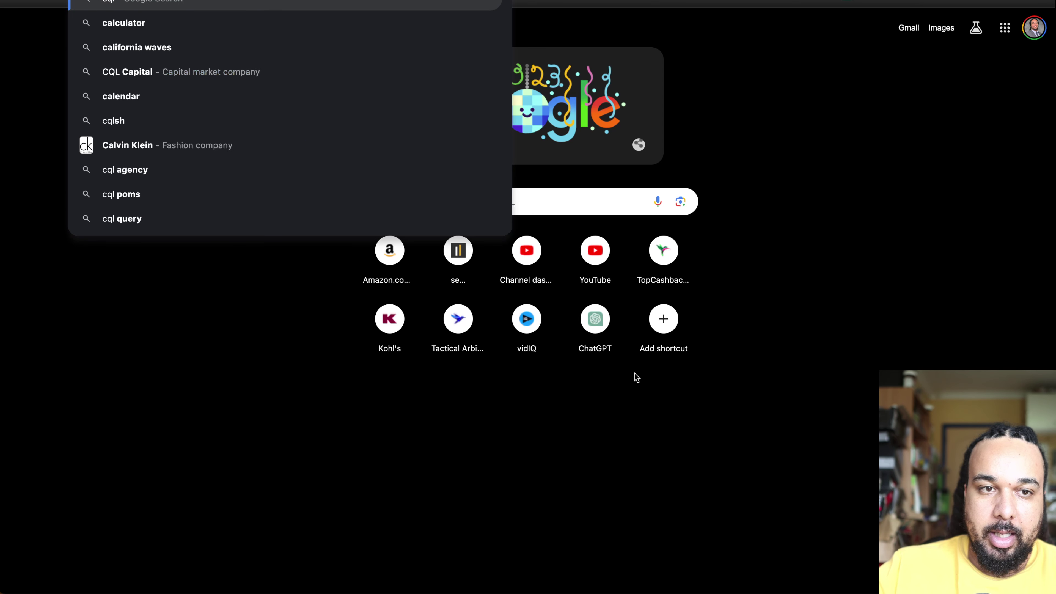
Step: Open the Calculation product cost sheet and enter cost 24.68 with 5% cash back
{"action": "type", "text": "alcu"}
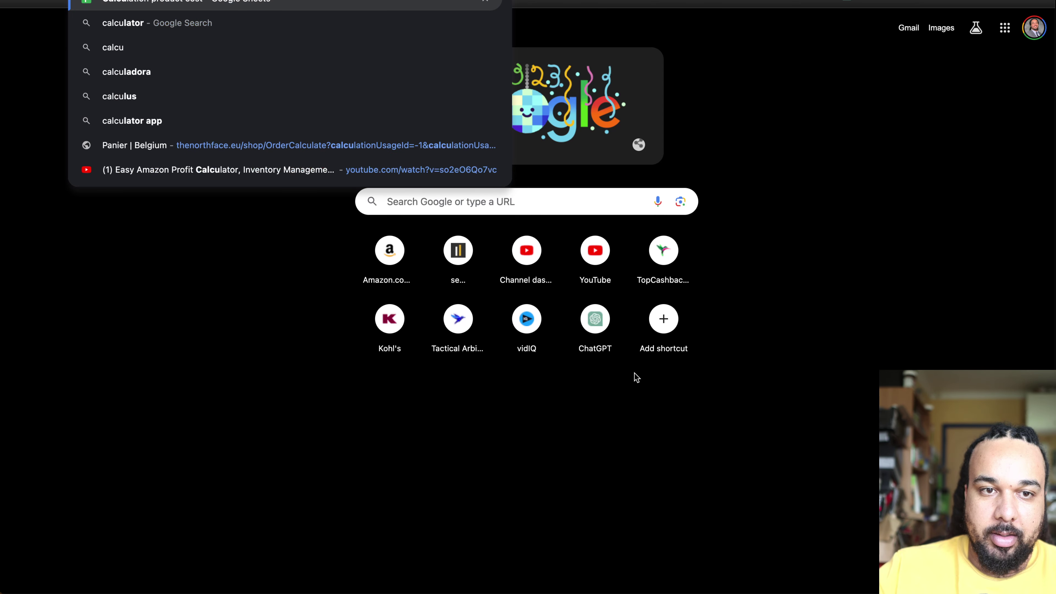
{"action": "key", "text": "Return"}
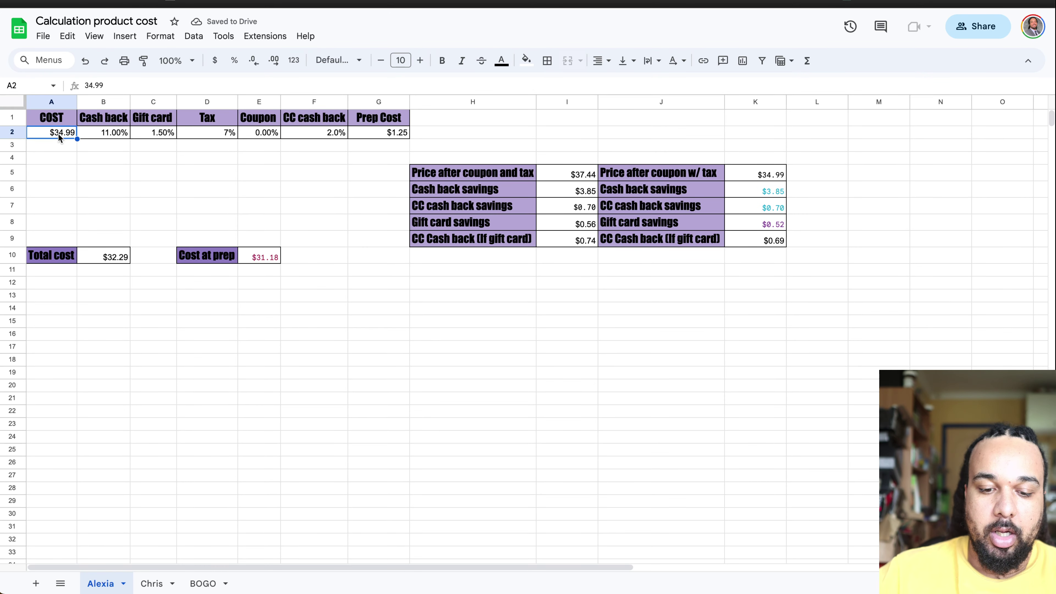
{"action": "type", "text": "24.68"}
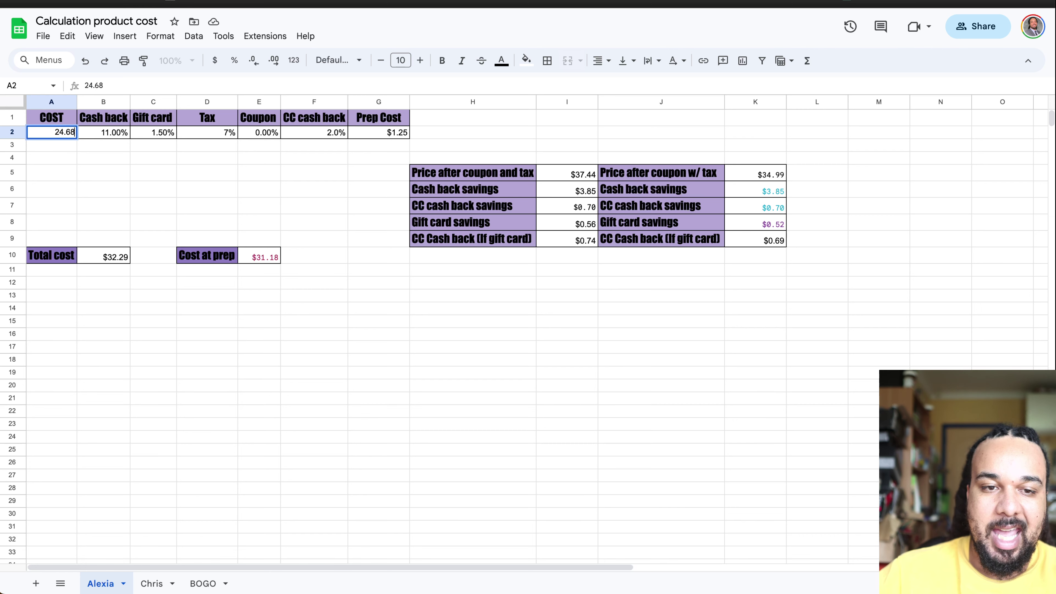
{"action": "left_click", "coordinate": [110, 132]}
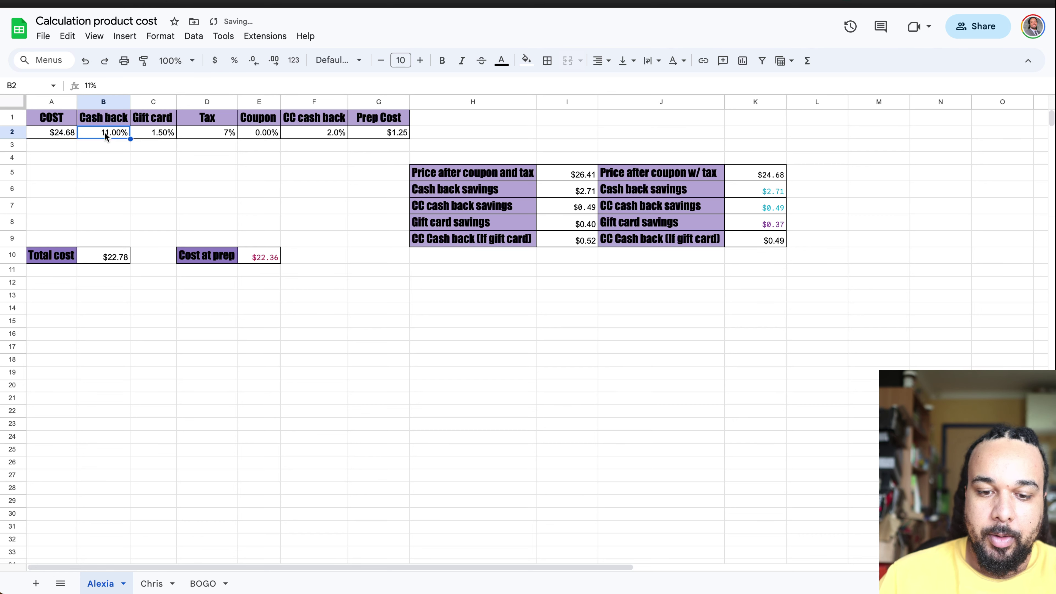
{"action": "type", "text": "5"}
{"action": "key", "text": "Return"}
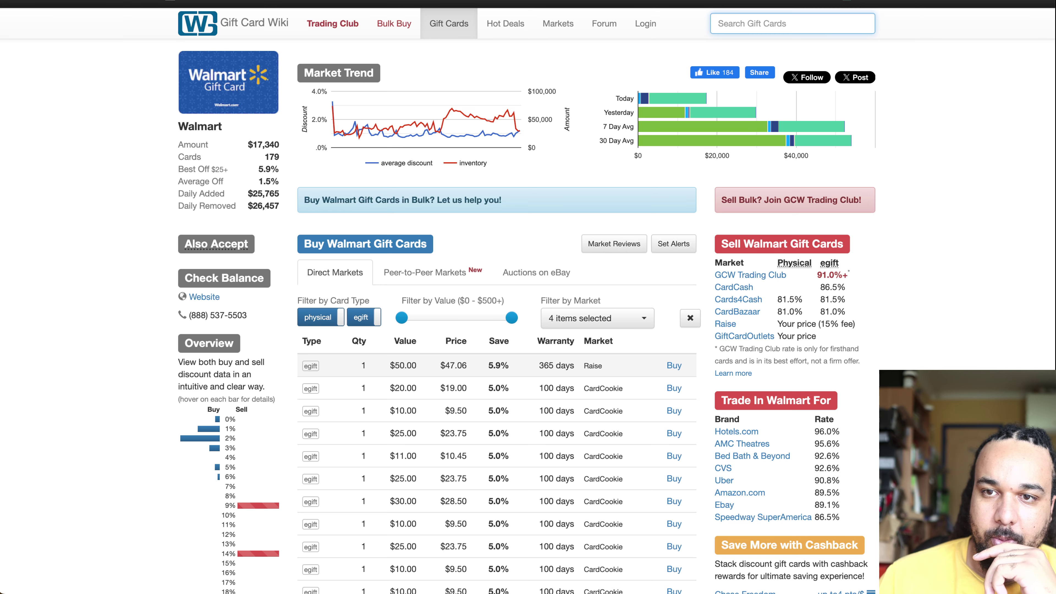
{"action": "left_click", "coordinate": [552, 1]}
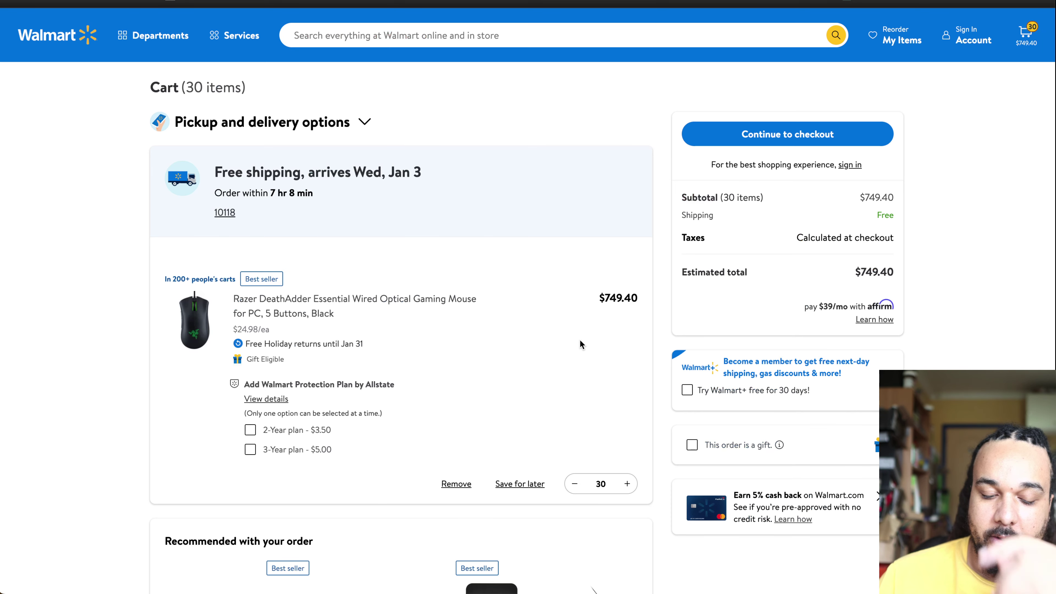
Step: Calculate 749.40 / 30 in Spotlight to get the 24.98 per-unit price
{"action": "key", "text": "super+space"}
{"action": "type", "text": "75"}
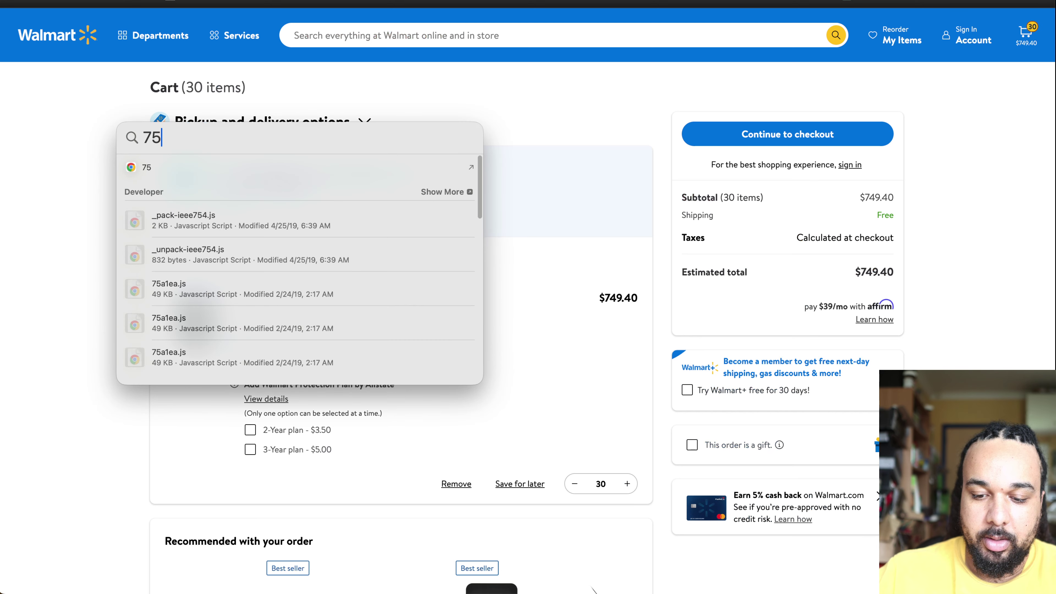
{"action": "type", "text": "9.40/"}
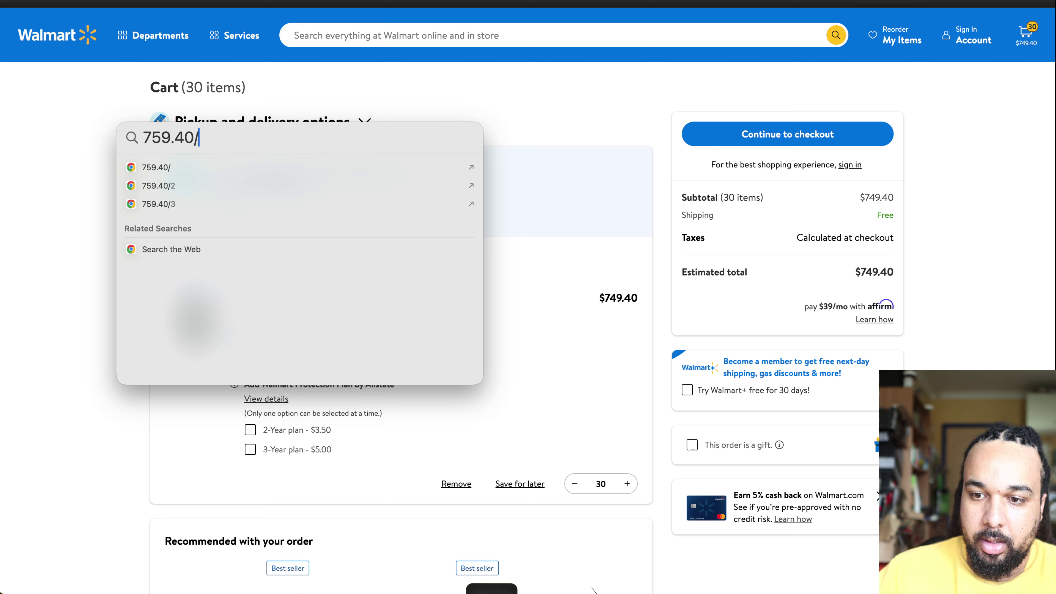
{"action": "type", "text": "30"}
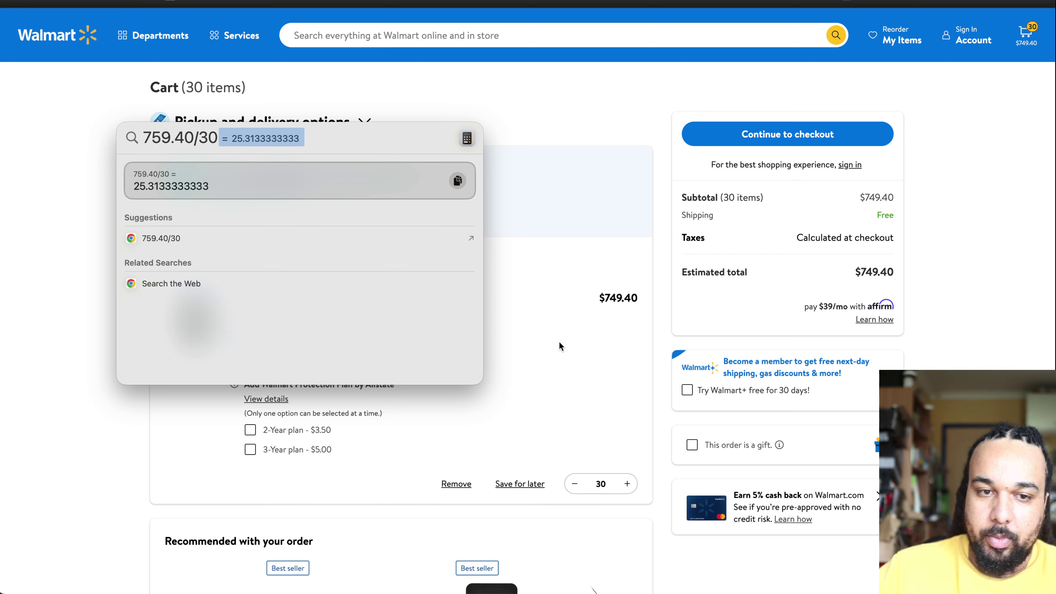
{"action": "left_click", "coordinate": [153, 133]}
{"action": "key", "text": "BackSpace"}
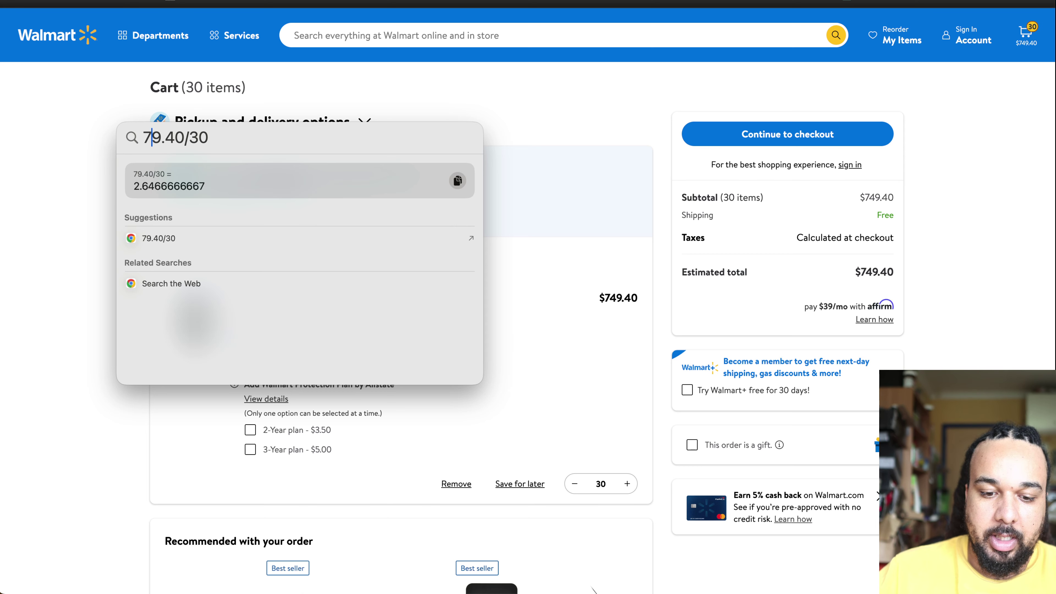
{"action": "type", "text": "4"}
{"action": "left_click", "coordinate": [980, 171]}
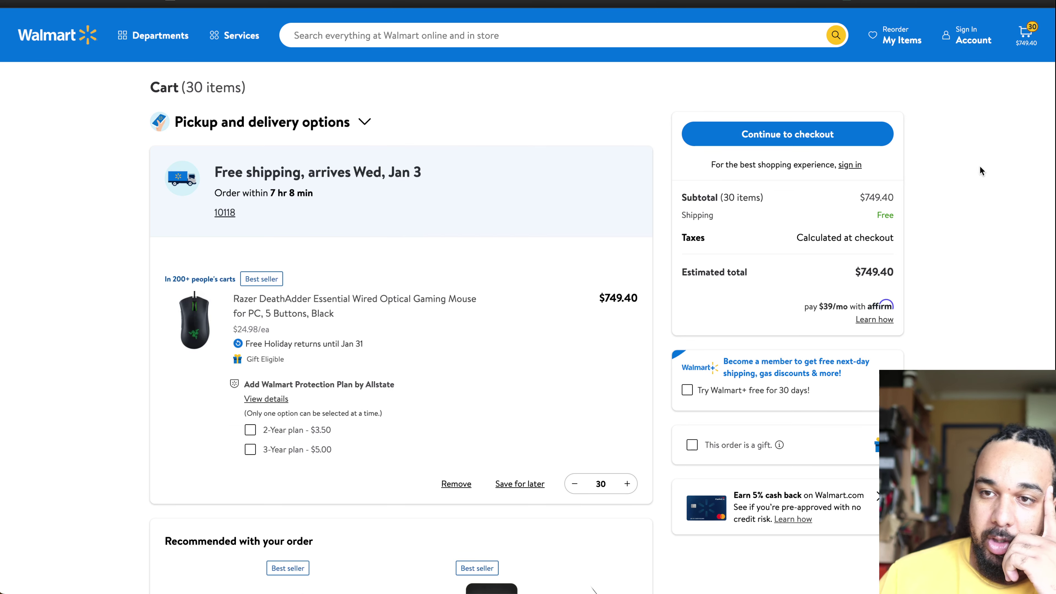
{"action": "key", "text": "super+Tab"}
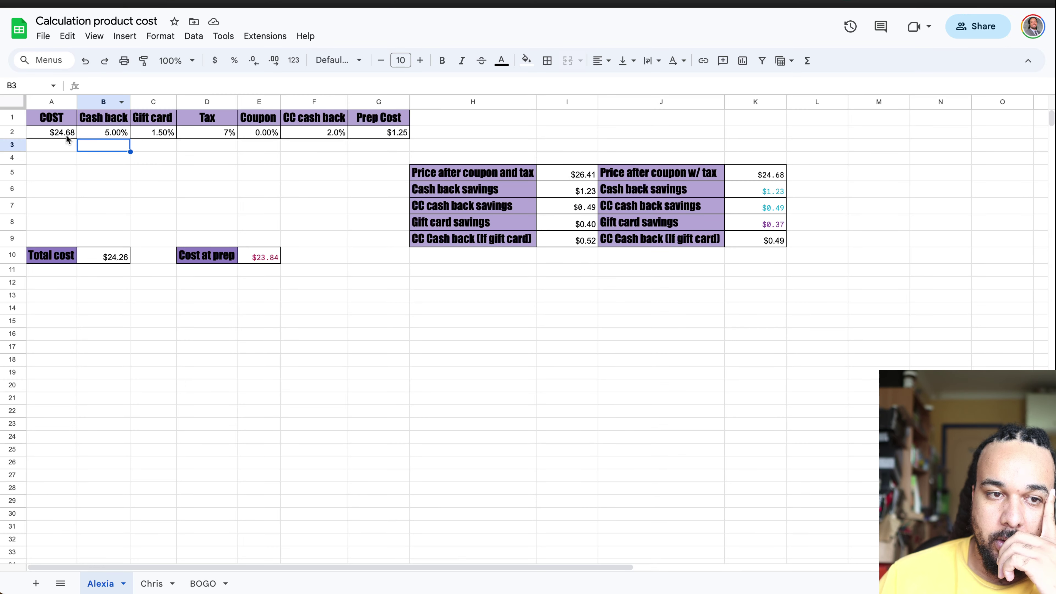
Step: Edit the A2 cost to 24.98 in the formula bar
{"action": "left_click", "coordinate": [73, 132]}
{"action": "left_click", "coordinate": [97, 89]}
{"action": "key", "text": "BackSpace"}
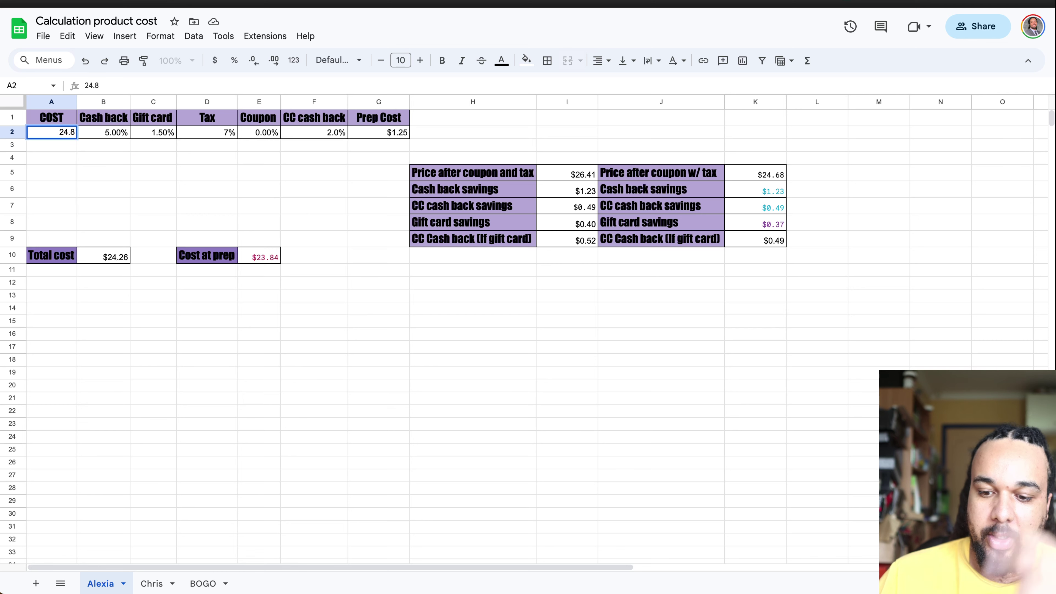
{"action": "type", "text": "9"}
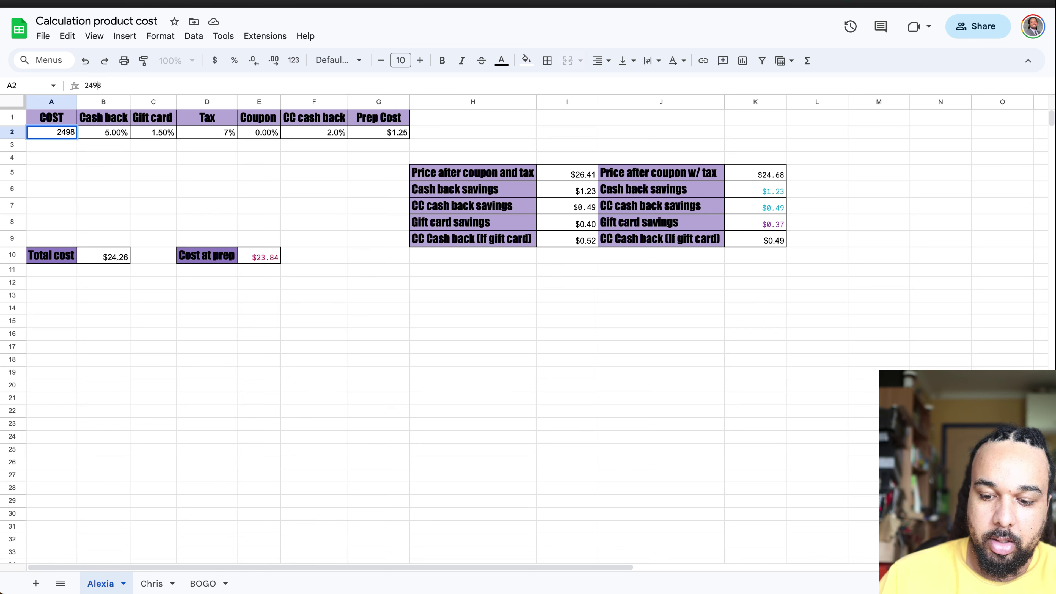
{"action": "type", "text": "."}
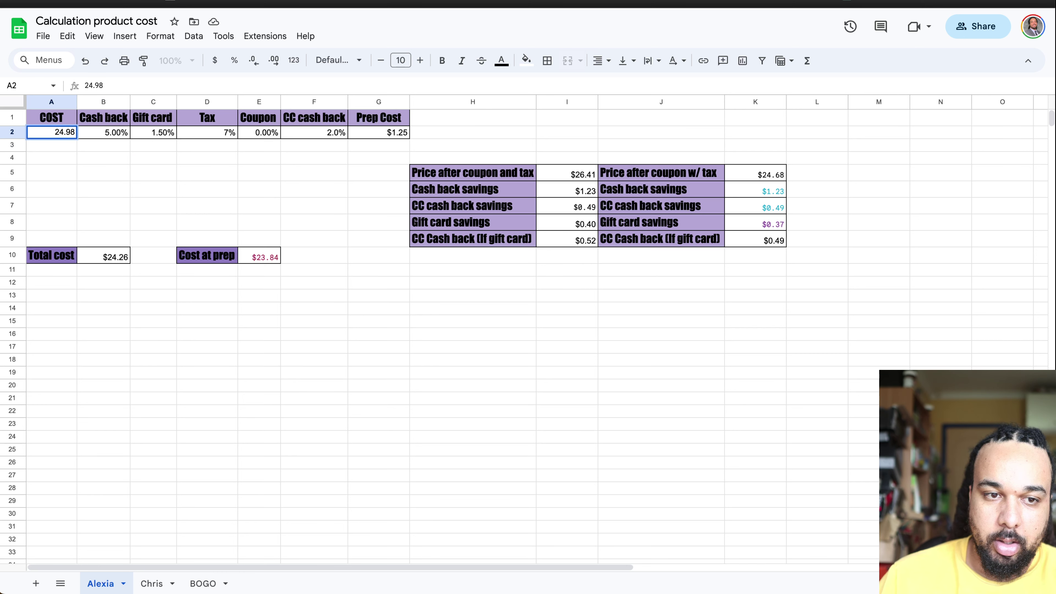
{"action": "left_click", "coordinate": [246, 172]}
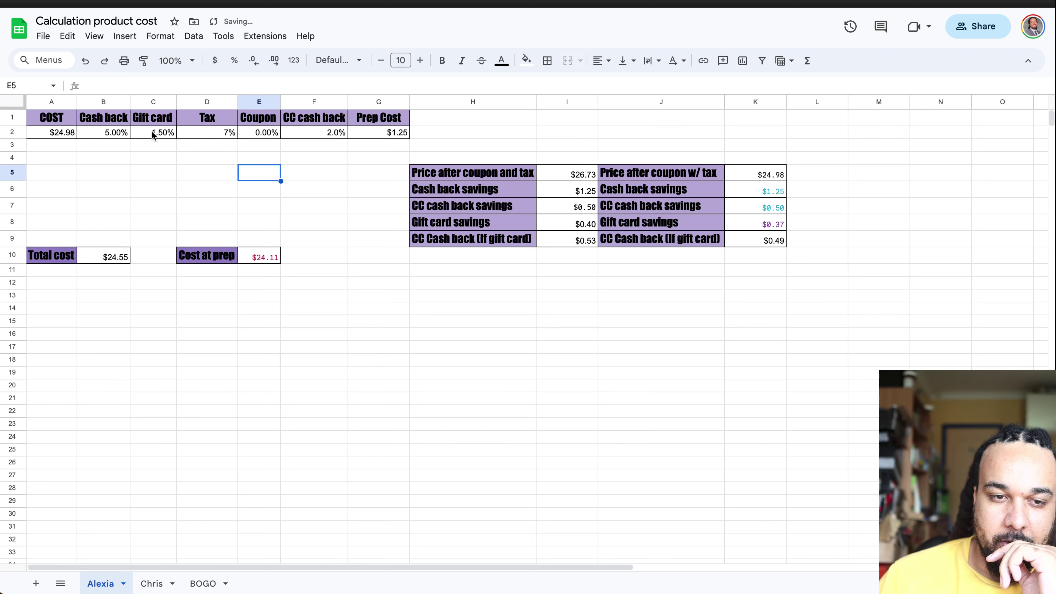
Step: Set cash back to 0% in B2 and gift card discount to 5% in C2
{"action": "left_click", "coordinate": [152, 130]}
{"action": "left_click", "coordinate": [99, 130]}
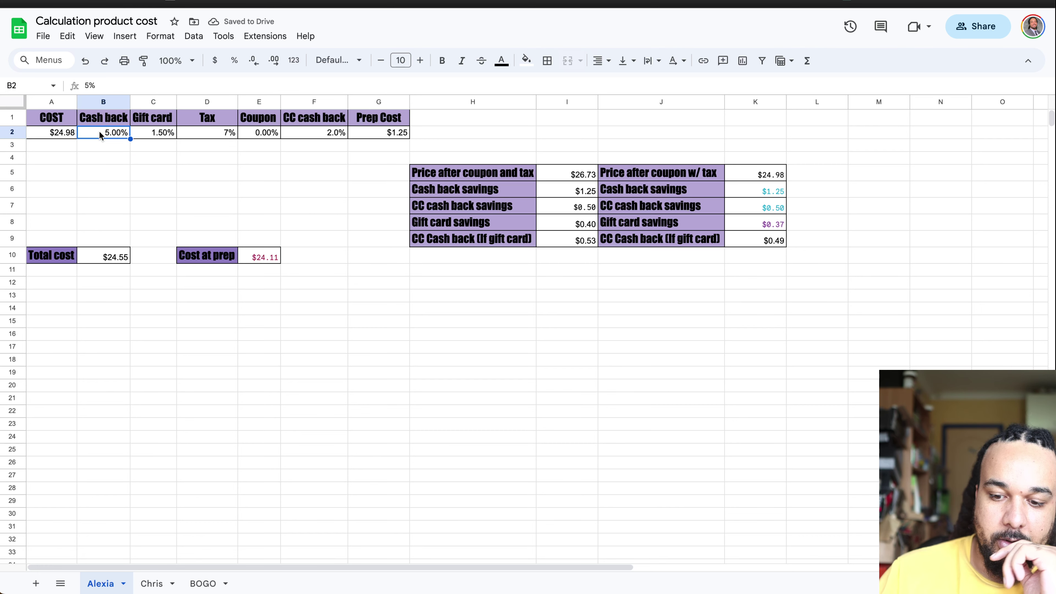
{"action": "type", "text": "0"}
{"action": "left_click", "coordinate": [154, 130]}
{"action": "type", "text": "5"}
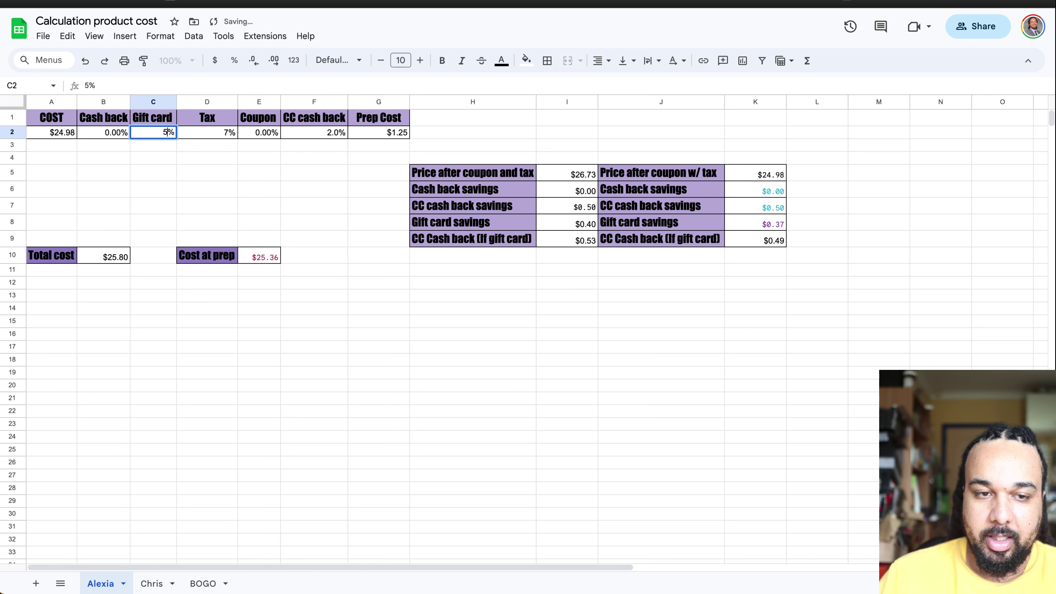
{"action": "left_click", "coordinate": [252, 145]}
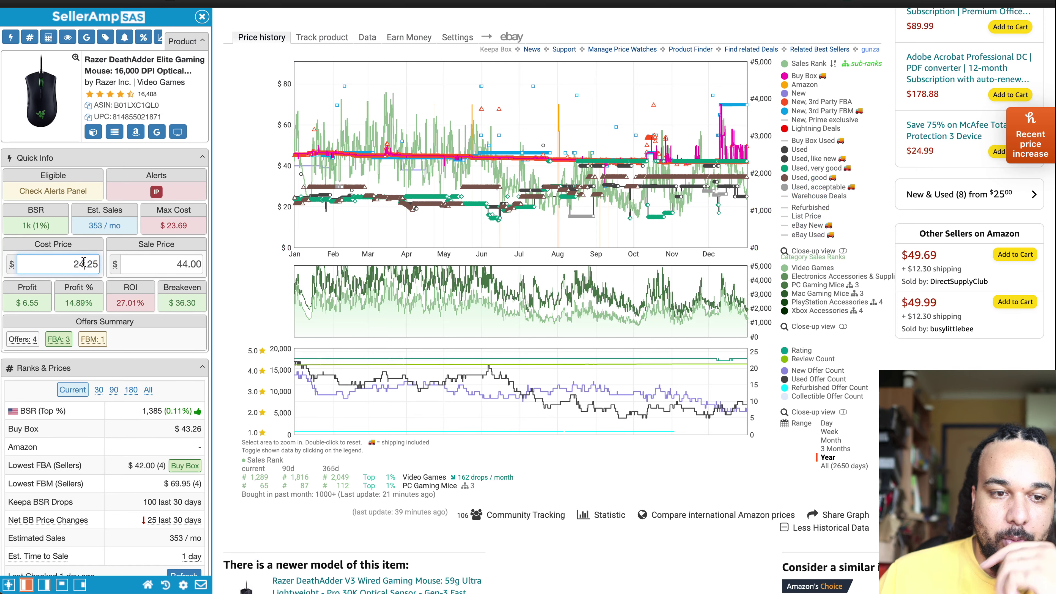
Step: Enter 24.51 as the DeathAdder's cost price and 49.99 as its sale price in SellerAmp
{"action": "double_click", "coordinate": [83, 262]}
{"action": "type", "text": "24.51"}
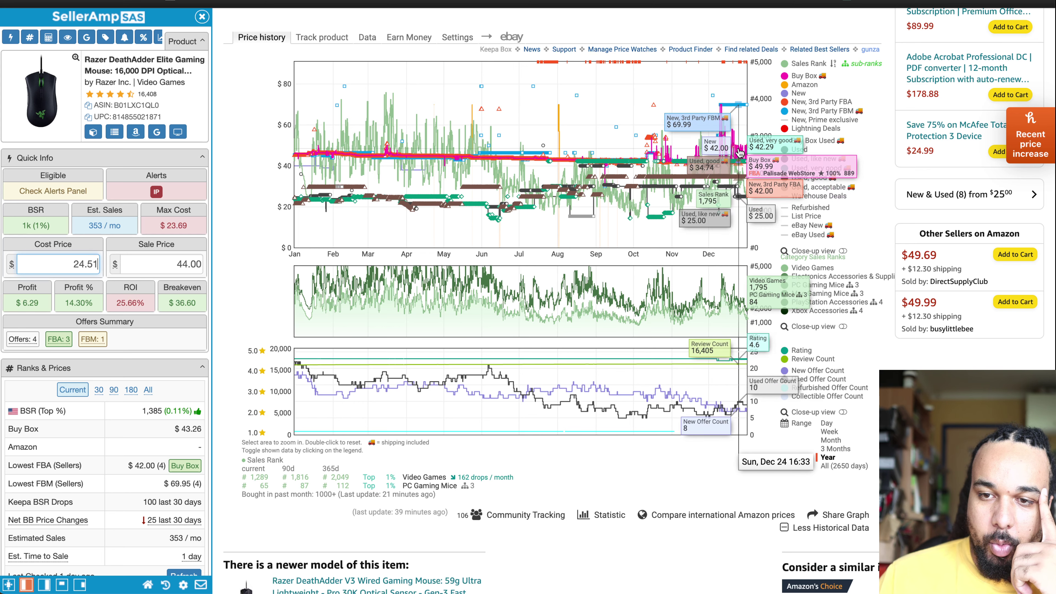
{"action": "double_click", "coordinate": [180, 263]}
{"action": "type", "text": "4"}
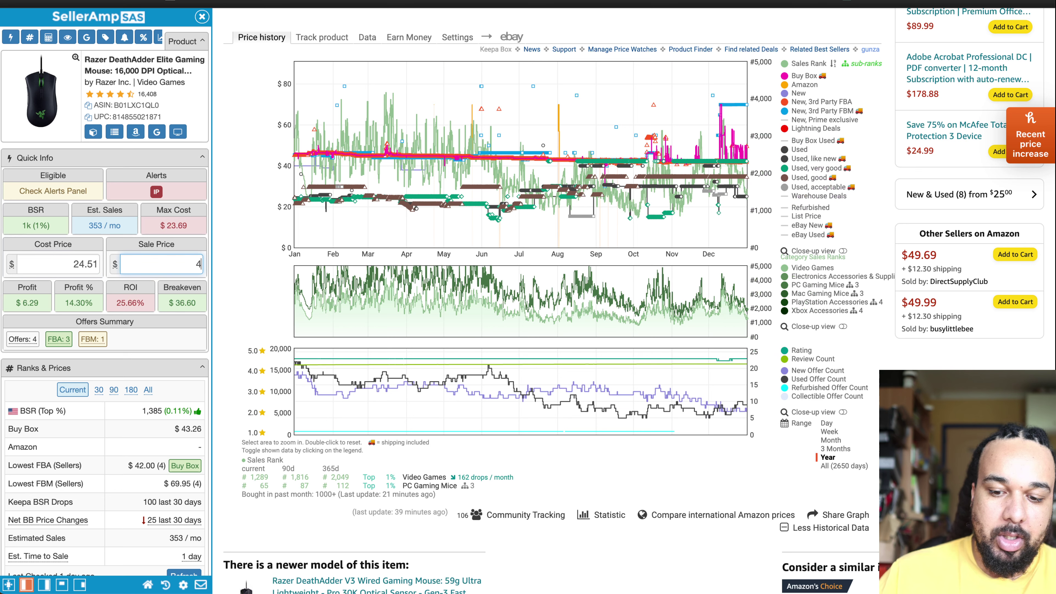
{"action": "type", "text": "9.99"}
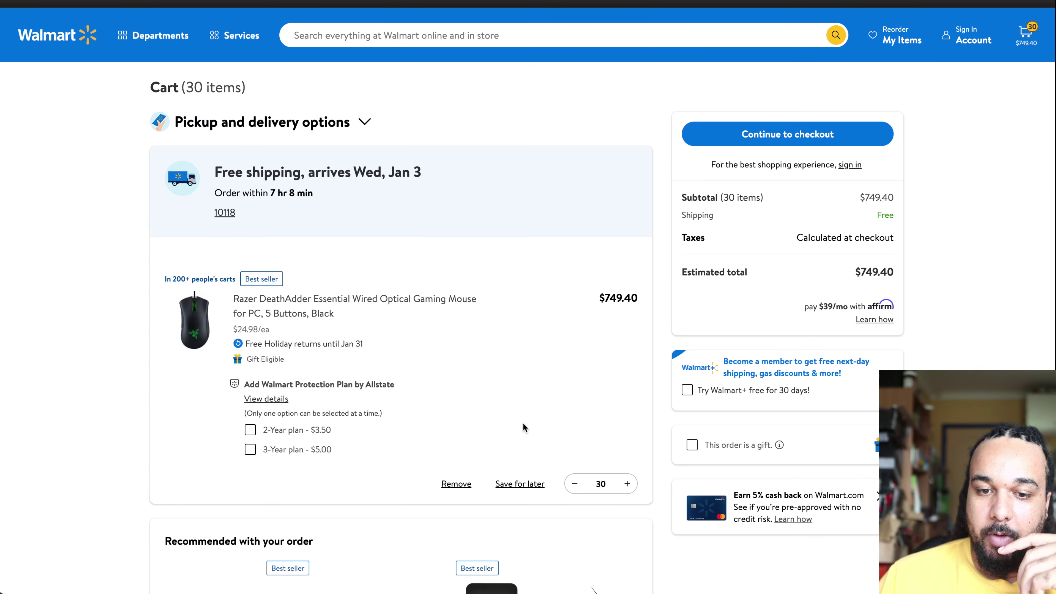
Step: Step the DeathAdder Essential cart quantity up to Max 100, totalling $2,498.00
{"action": "left_click", "coordinate": [626, 483]}
{"action": "left_click", "coordinate": [626, 484]}
{"action": "left_click", "coordinate": [626, 483]}
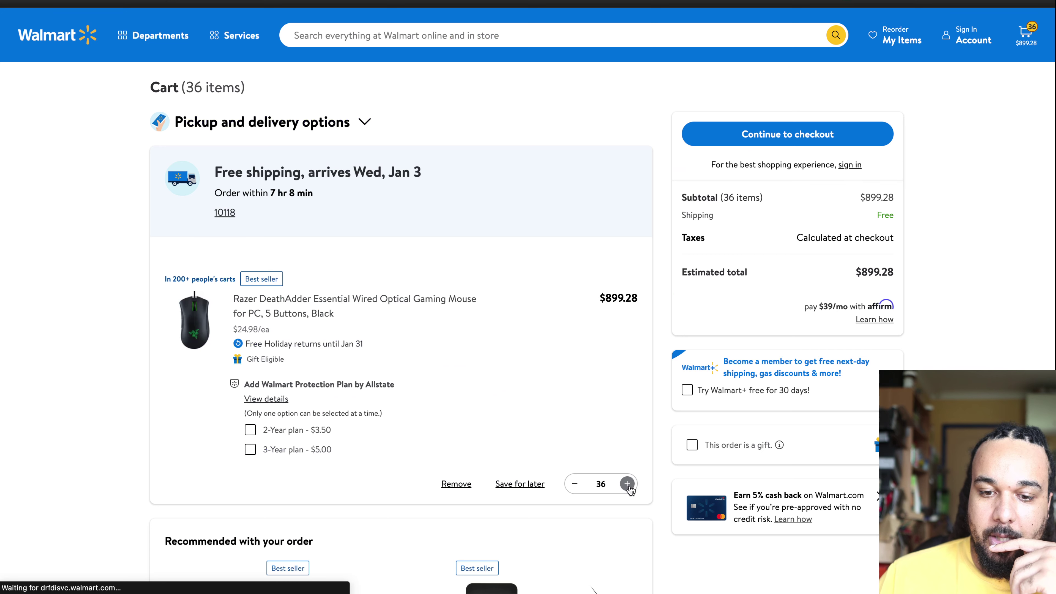
{"action": "left_click", "coordinate": [627, 483]}
{"action": "left_click", "coordinate": [626, 483]}
{"action": "left_click", "coordinate": [626, 483]}
{"action": "left_click", "coordinate": [627, 483]}
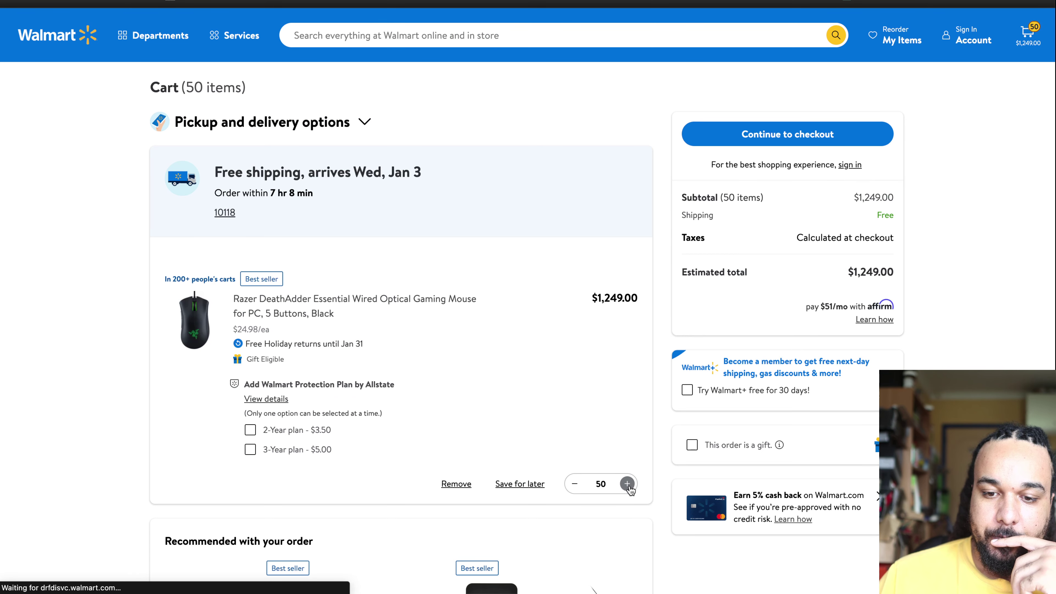
{"action": "left_click", "coordinate": [626, 483]}
{"action": "left_click", "coordinate": [627, 483]}
{"action": "left_click", "coordinate": [627, 484]}
{"action": "double_click", "coordinate": [598, 484]}
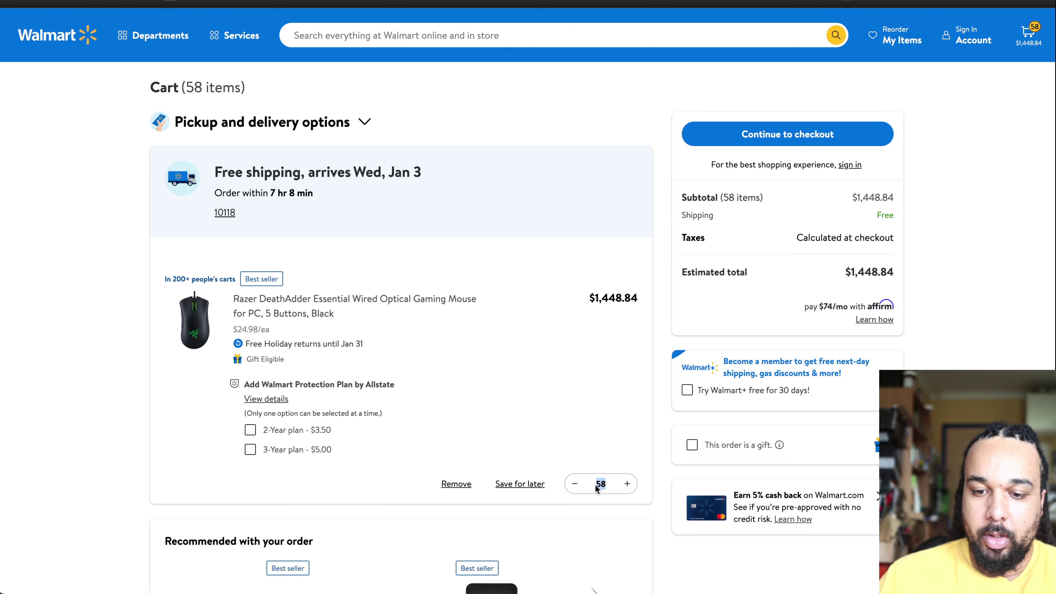
{"action": "left_click", "coordinate": [626, 467]}
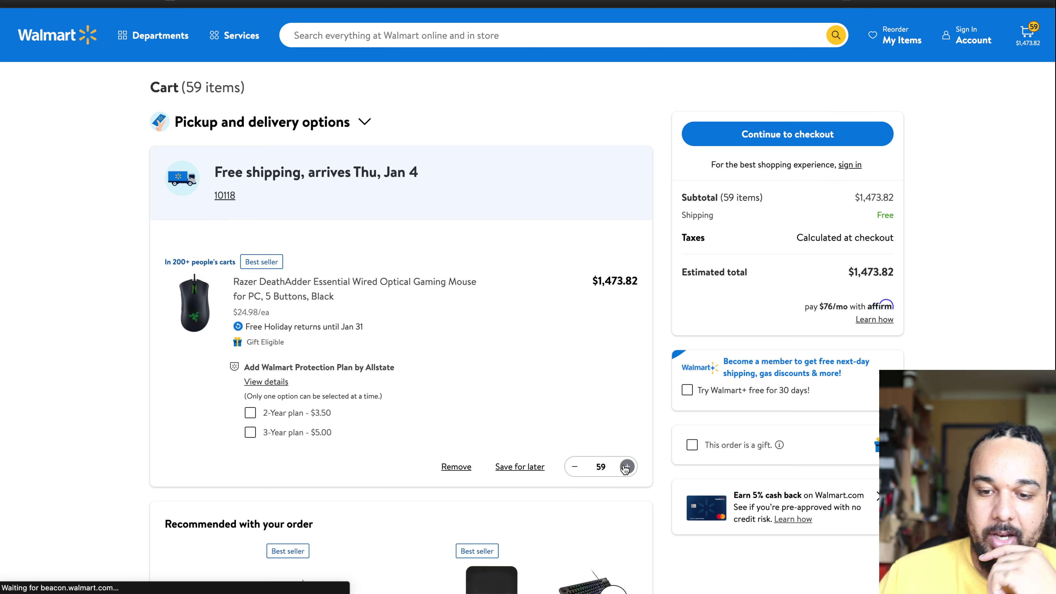
{"action": "left_click", "coordinate": [626, 466]}
{"action": "left_click", "coordinate": [626, 466]}
{"action": "left_click", "coordinate": [626, 467]}
{"action": "left_click", "coordinate": [626, 466]}
{"action": "left_click", "coordinate": [626, 466]}
{"action": "left_click", "coordinate": [626, 466]}
{"action": "left_click", "coordinate": [625, 467]}
{"action": "left_click", "coordinate": [626, 467]}
{"action": "left_click", "coordinate": [626, 467]}
{"action": "left_click", "coordinate": [626, 466]}
{"action": "left_click", "coordinate": [626, 466]}
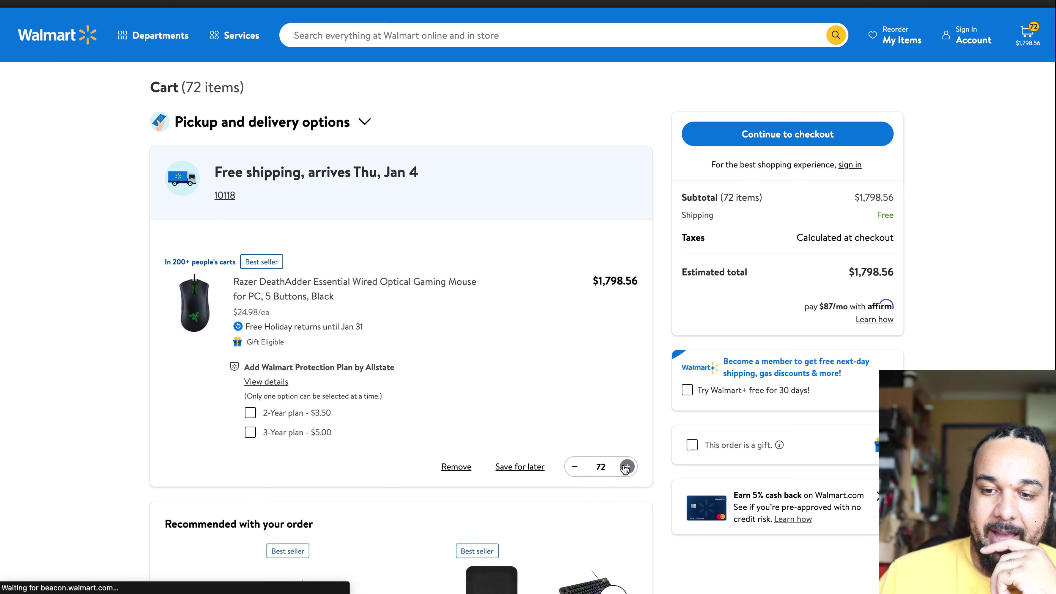
{"action": "left_click", "coordinate": [626, 467]}
{"action": "left_click", "coordinate": [626, 467]}
{"action": "left_click", "coordinate": [626, 467]}
{"action": "left_click", "coordinate": [626, 466]}
{"action": "left_click", "coordinate": [626, 467]}
{"action": "left_click", "coordinate": [626, 466]}
{"action": "left_click", "coordinate": [626, 466]}
{"action": "left_click", "coordinate": [626, 467]}
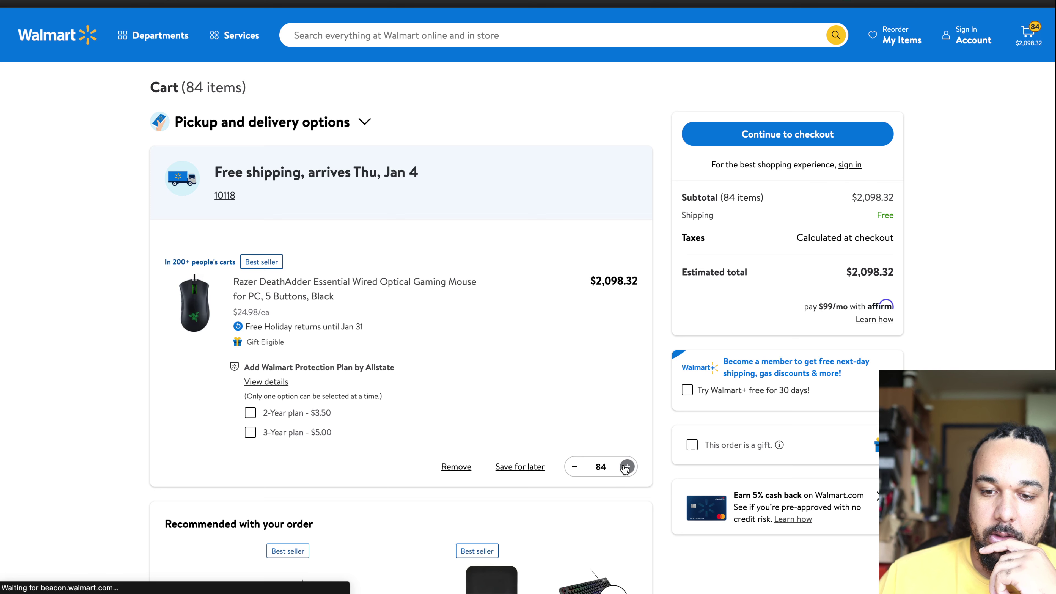
{"action": "left_click", "coordinate": [626, 466]}
{"action": "left_click", "coordinate": [626, 467]}
{"action": "left_click", "coordinate": [626, 466]}
{"action": "left_click", "coordinate": [626, 467]}
{"action": "left_click", "coordinate": [626, 466]}
{"action": "left_click", "coordinate": [626, 467]}
{"action": "left_click", "coordinate": [626, 466]}
{"action": "left_click", "coordinate": [626, 466]}
{"action": "left_click", "coordinate": [626, 467]}
{"action": "left_click", "coordinate": [626, 467]}
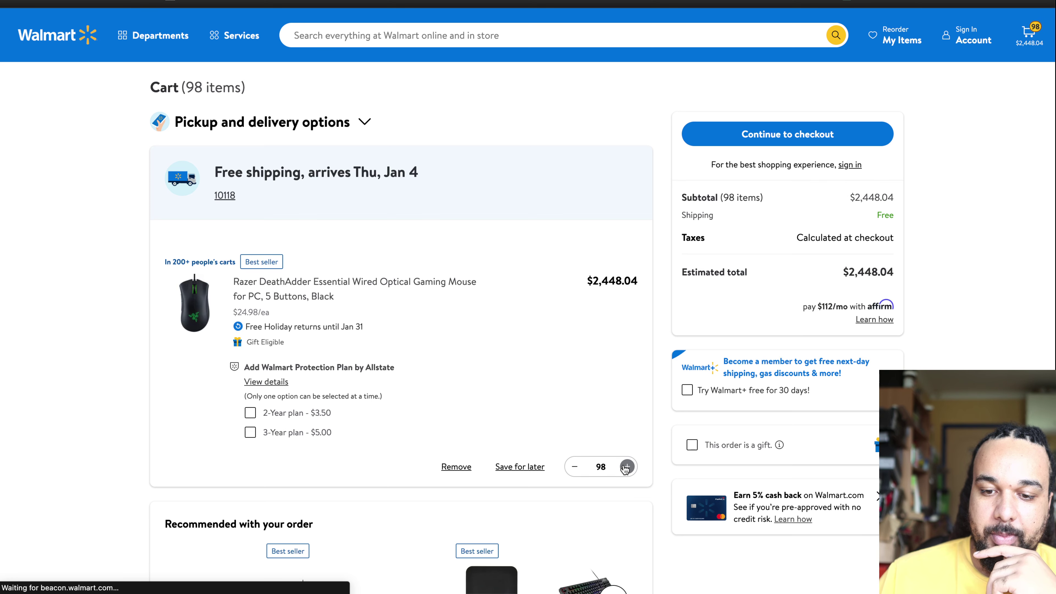
{"action": "left_click", "coordinate": [626, 467]}
{"action": "left_click", "coordinate": [626, 467]}
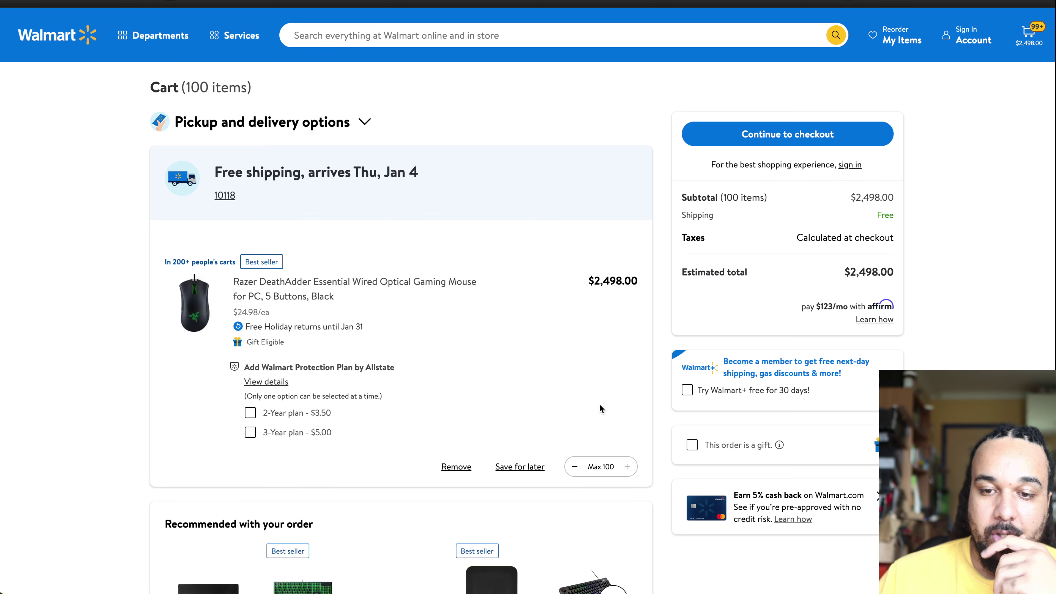
{"action": "scroll", "coordinate": [581, 441], "scroll_direction": "down", "scroll_amount": 6}
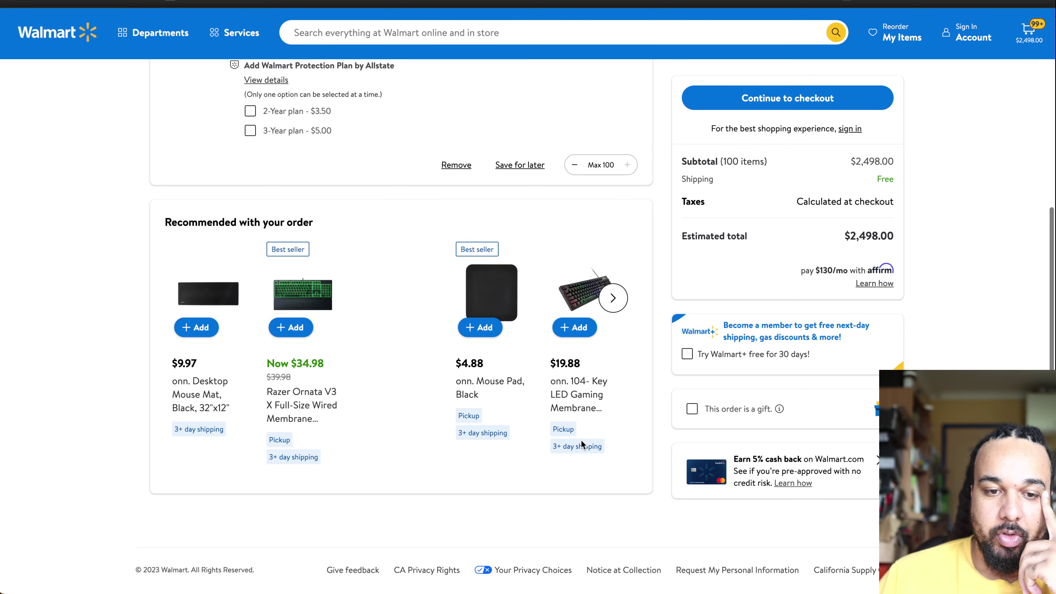
{"action": "scroll", "coordinate": [581, 441], "scroll_direction": "up", "scroll_amount": 6}
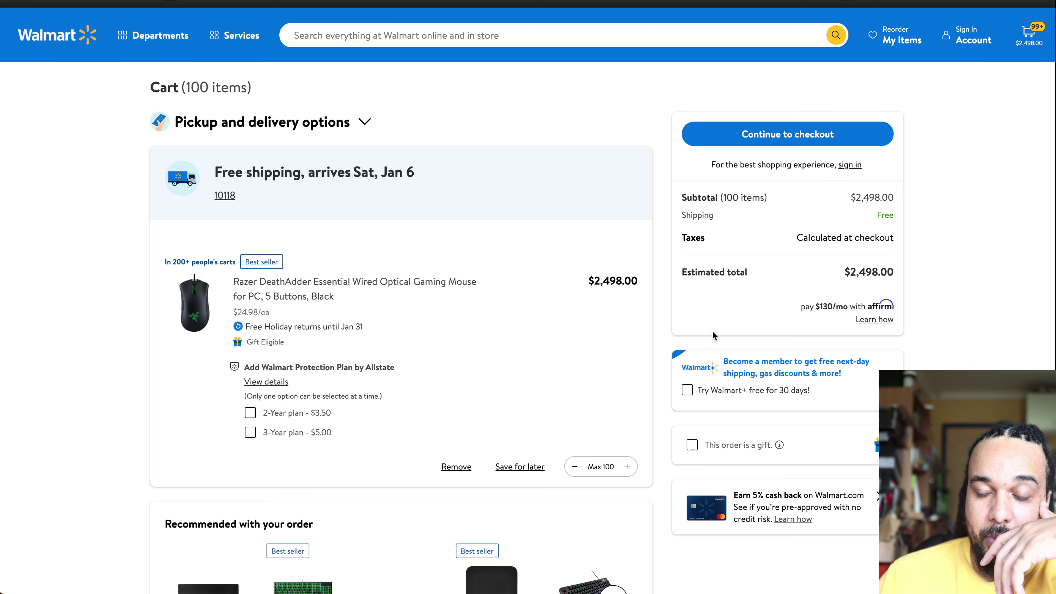
{"action": "scroll", "coordinate": [581, 368], "scroll_direction": "down", "scroll_amount": 8}
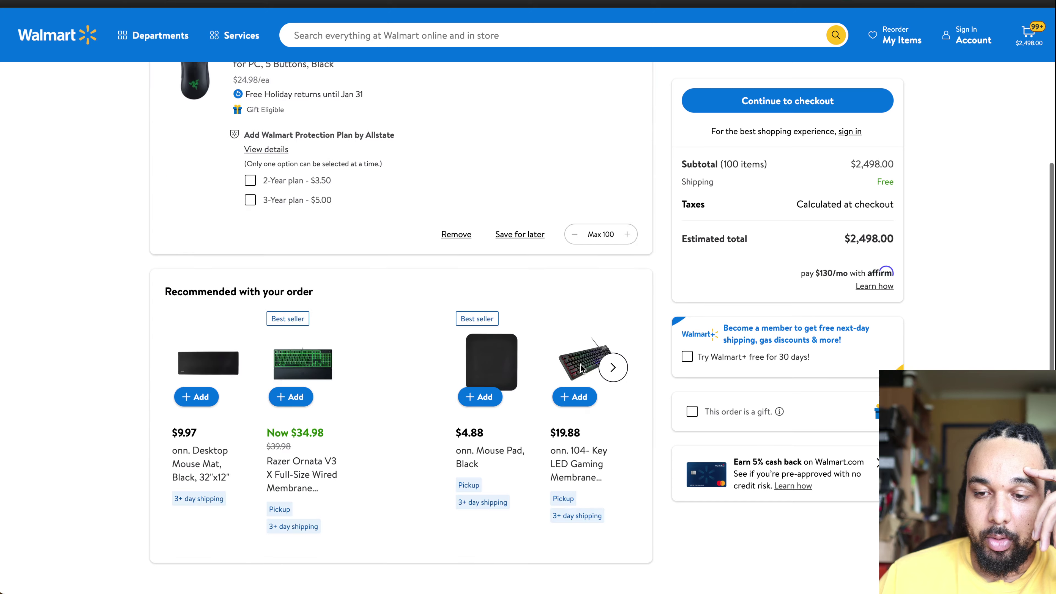
{"action": "scroll", "coordinate": [581, 368], "scroll_direction": "up", "scroll_amount": 8}
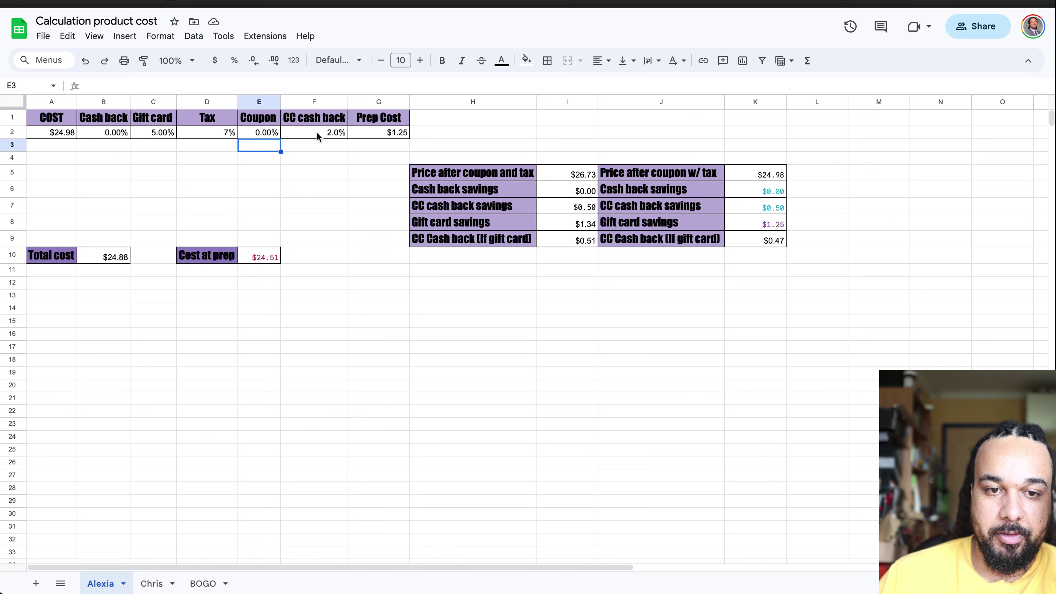
Step: Enter 5% as the Coupon value in cell E2 of the cost sheet
{"action": "left_click_drag", "start_coordinate": [252, 139], "coordinate": [252, 138]}
{"action": "type", "text": "5"}
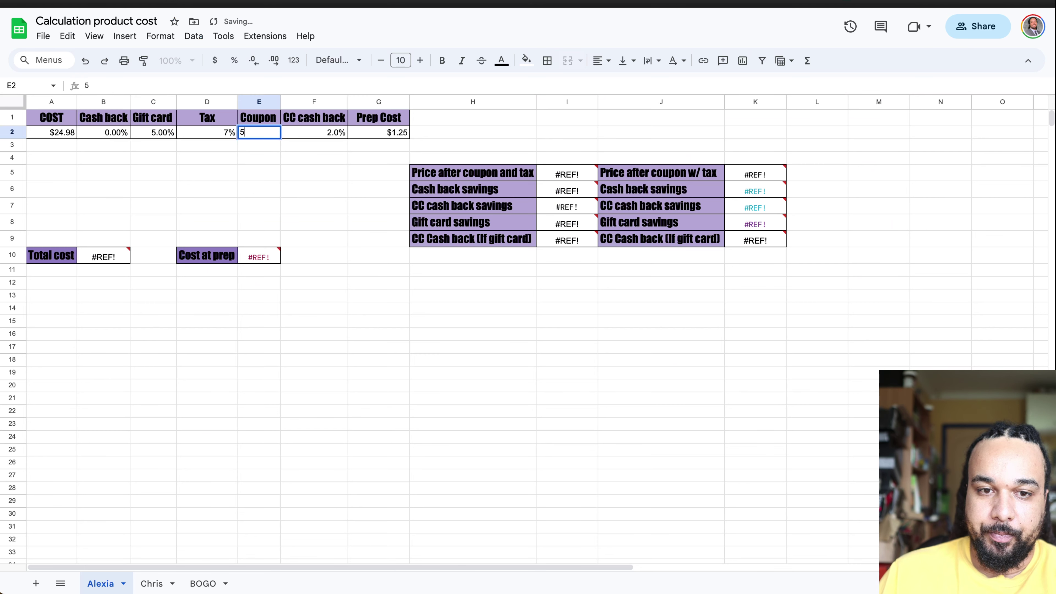
{"action": "key", "text": "Return"}
{"action": "left_click_drag", "start_coordinate": [258, 132], "coordinate": [208, 121]}
{"action": "left_click", "coordinate": [253, 138]}
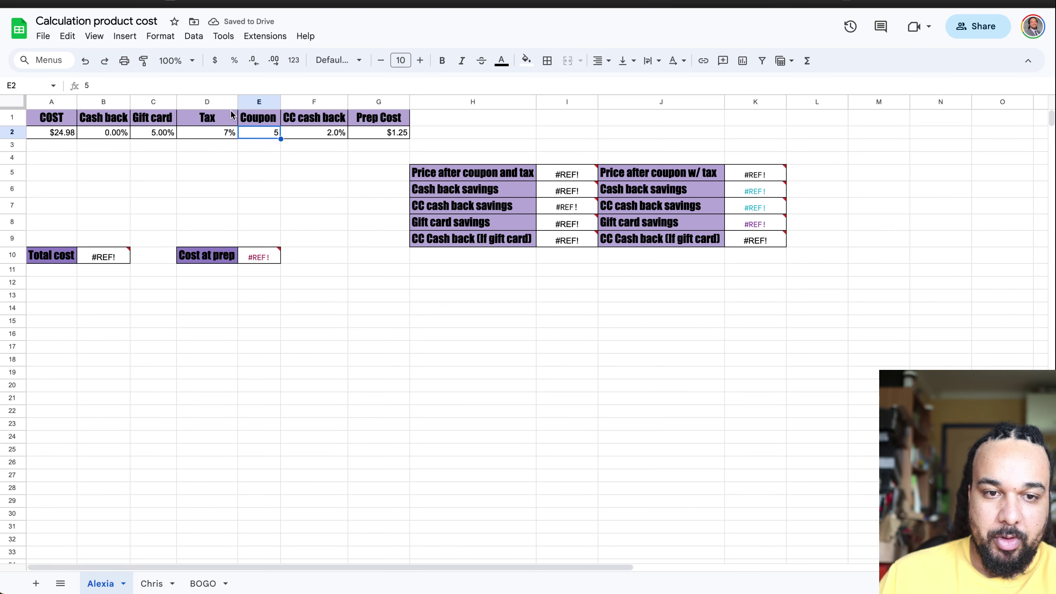
{"action": "left_click", "coordinate": [220, 88]}
{"action": "type", "text": "%"}
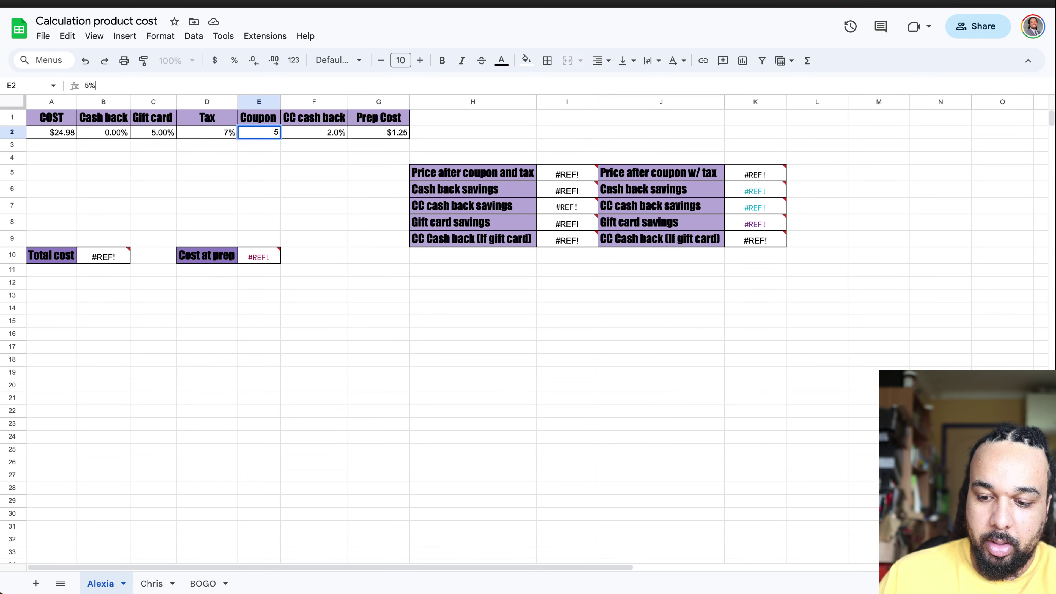
{"action": "key", "text": "Return"}
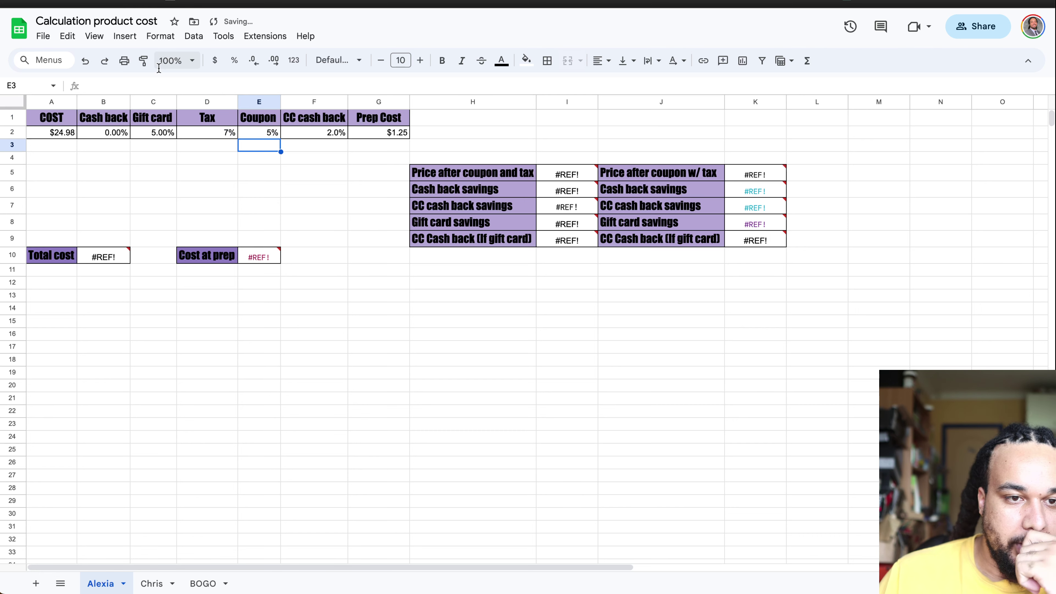
{"action": "left_click", "coordinate": [260, 133]}
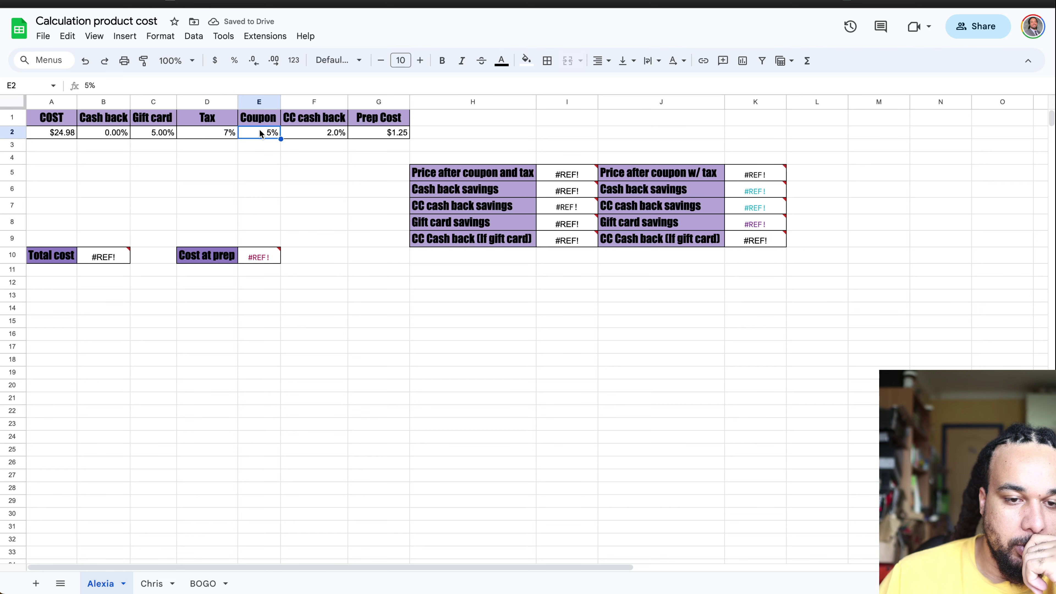
Step: Inspect the broken Cost at prep formula in E10, then reset the Coupon in E2 to 0%
{"action": "left_click", "coordinate": [258, 254]}
{"action": "double_click", "coordinate": [255, 254]}
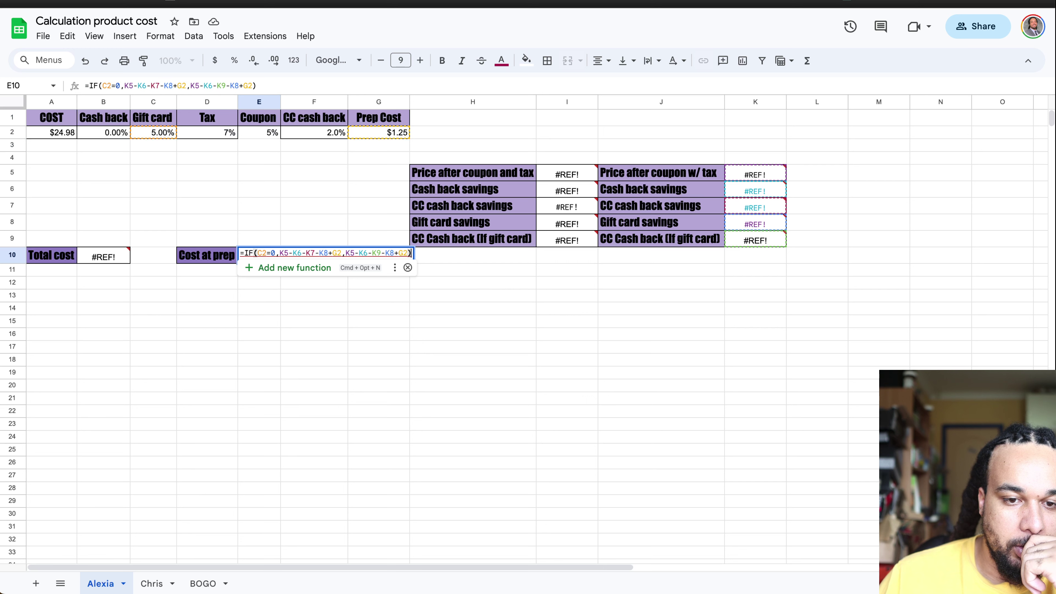
{"action": "key", "text": "Escape"}
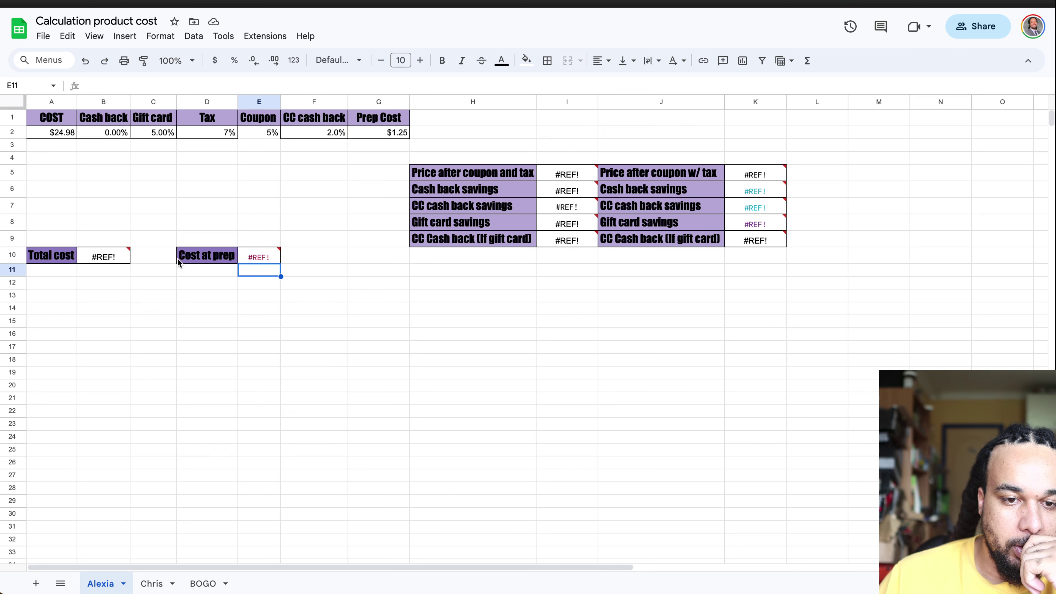
{"action": "left_click", "coordinate": [256, 207]}
{"action": "left_click", "coordinate": [257, 135]}
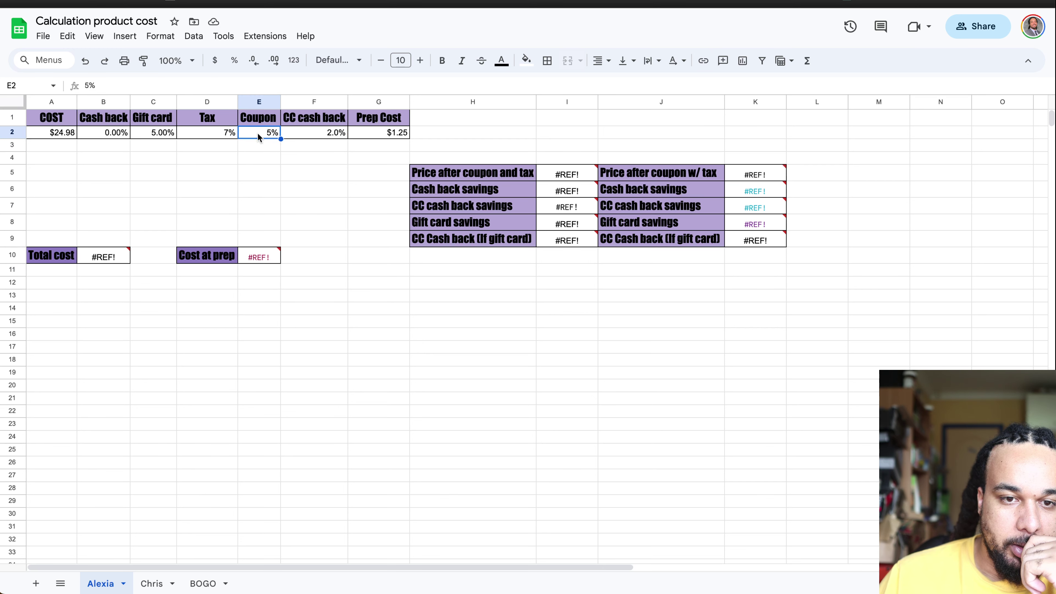
{"action": "type", "text": "0"}
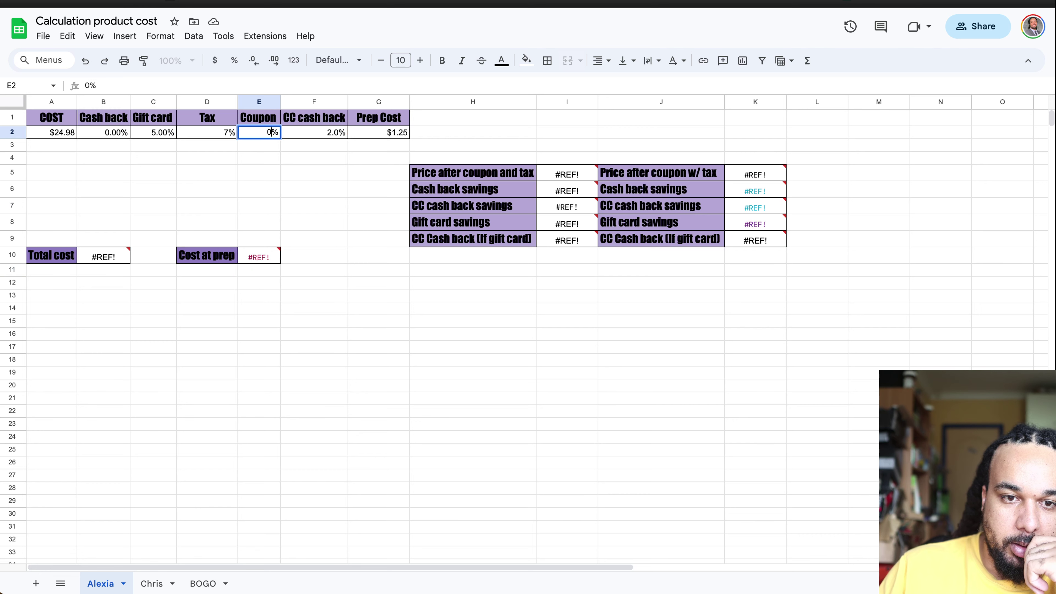
{"action": "key", "text": "Return"}
{"action": "left_click", "coordinate": [224, 134]}
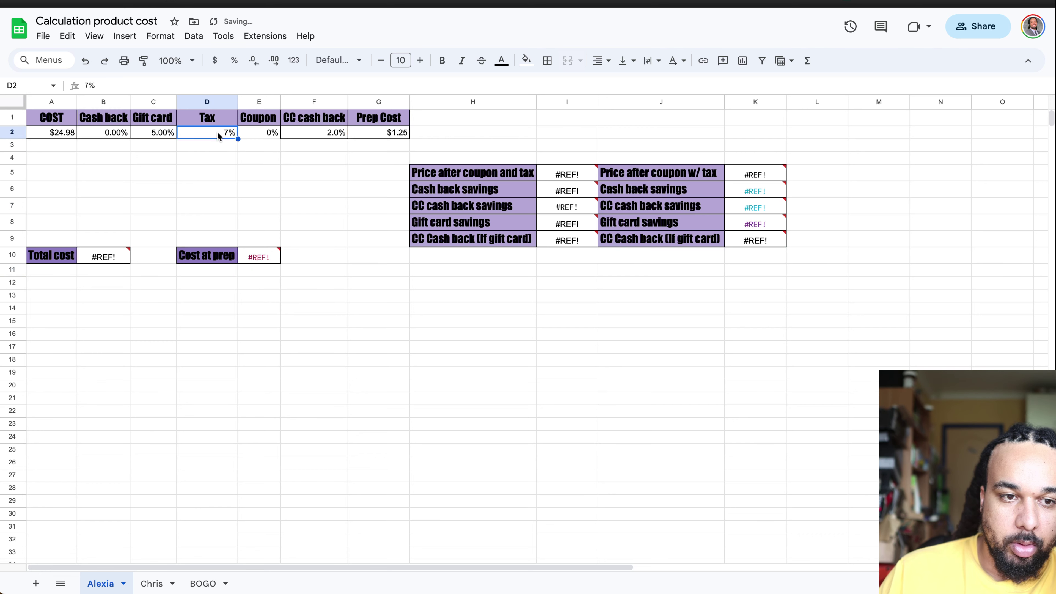
{"action": "left_click", "coordinate": [850, 27]}
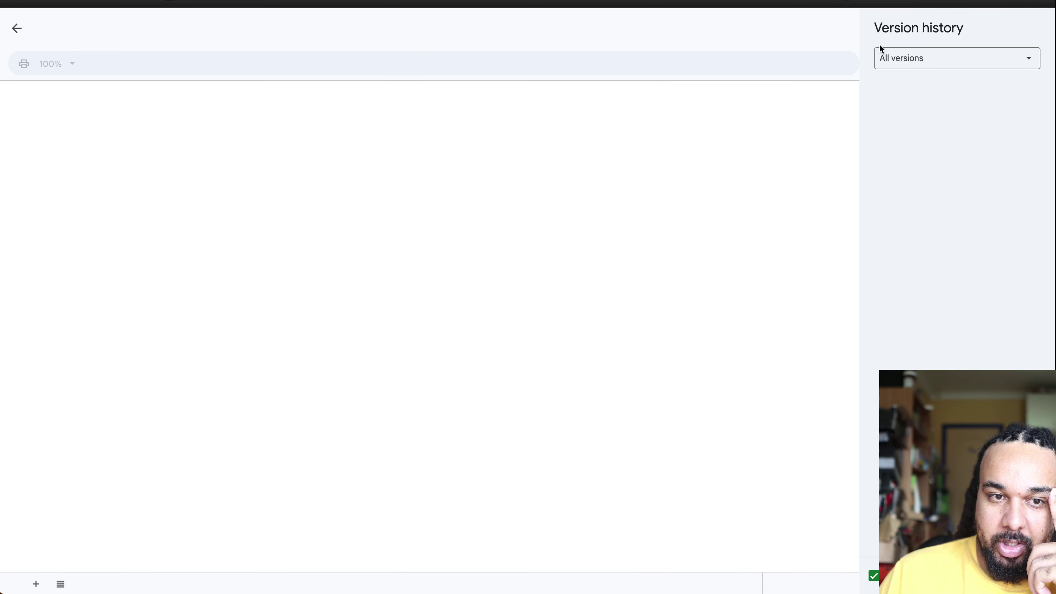
Step: Restore the December 30, 10:08 AM version, clearing the #REF! errors so total cost reads $32.29
{"action": "left_click", "coordinate": [951, 64]}
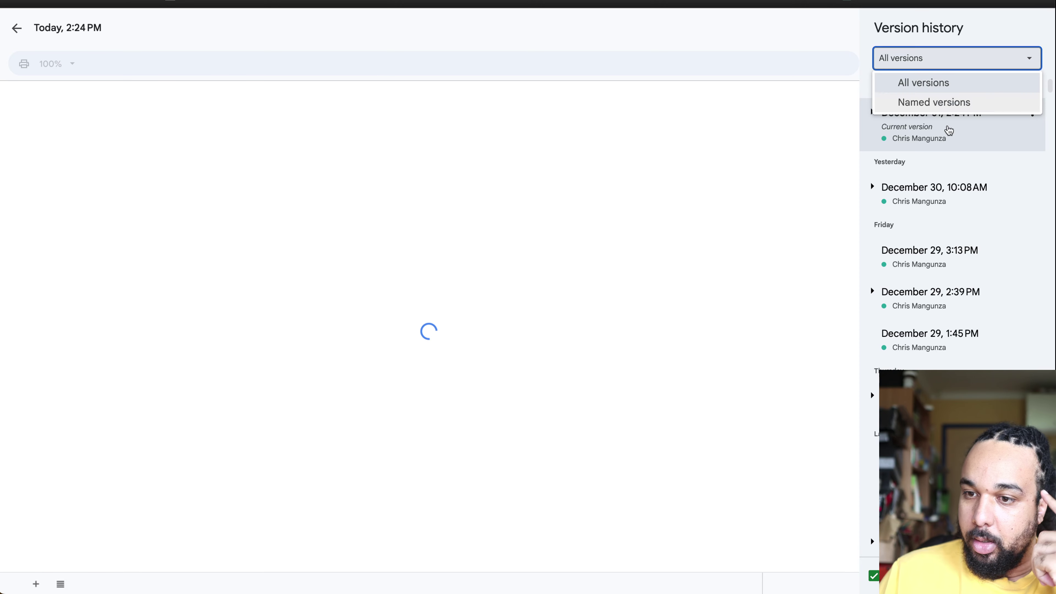
{"action": "left_click", "coordinate": [936, 196]}
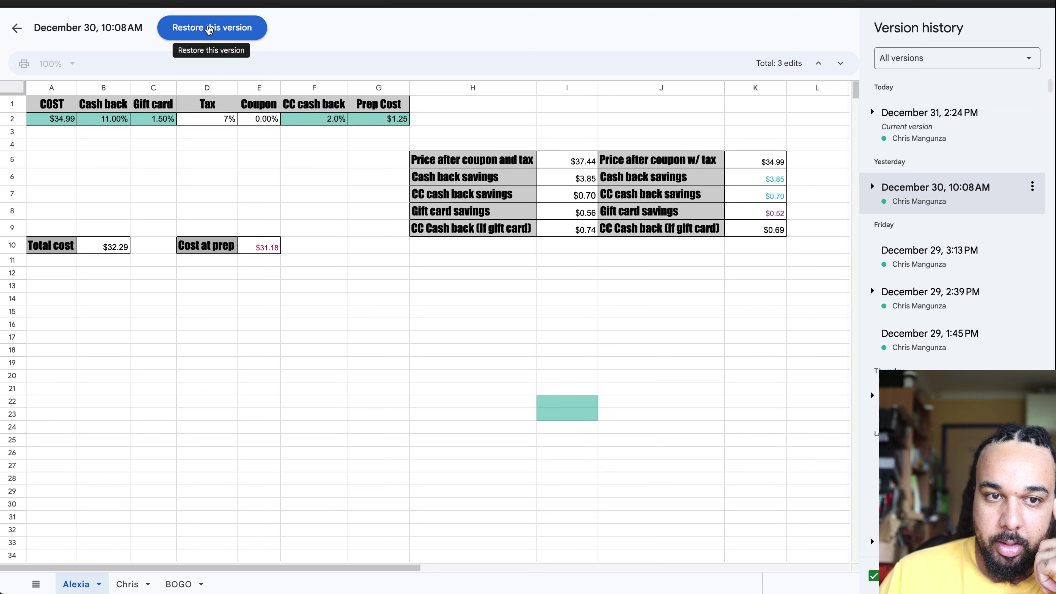
{"action": "left_click", "coordinate": [224, 26]}
{"action": "left_click", "coordinate": [665, 332]}
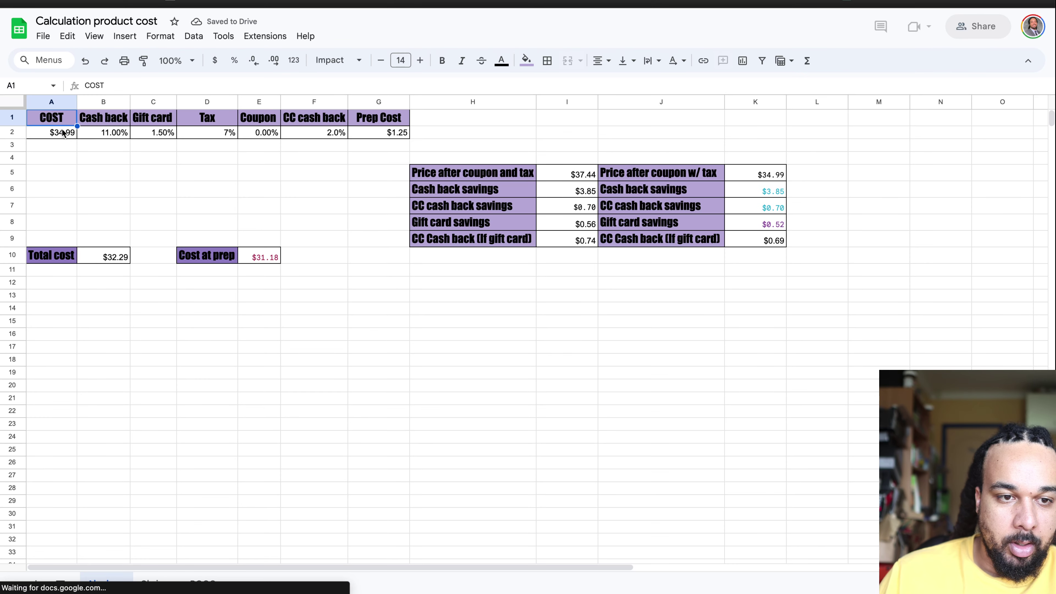
Step: Enter a $24.98 cost, 5% coupon and 0% cash back in the cost sheet
{"action": "left_click", "coordinate": [51, 136]}
{"action": "type", "text": "24.98"}
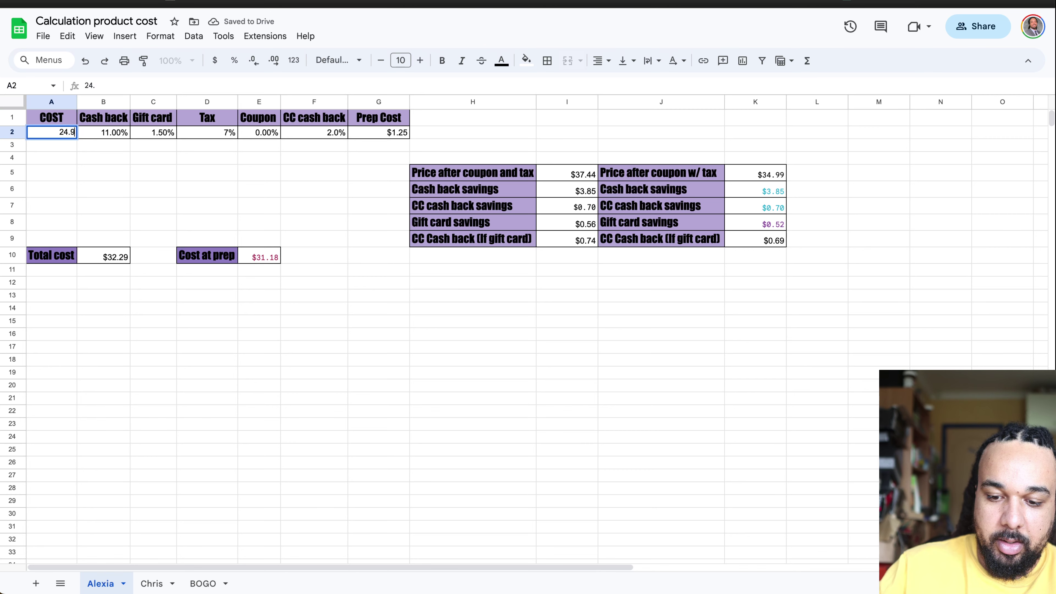
{"action": "left_click", "coordinate": [254, 136]}
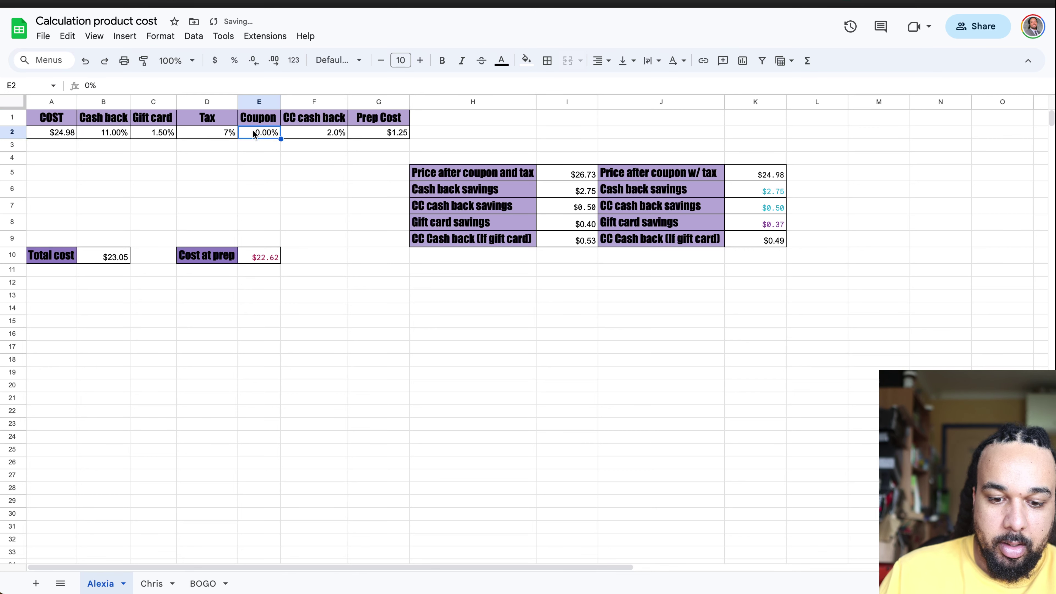
{"action": "type", "text": "5"}
{"action": "left_click", "coordinate": [255, 176]}
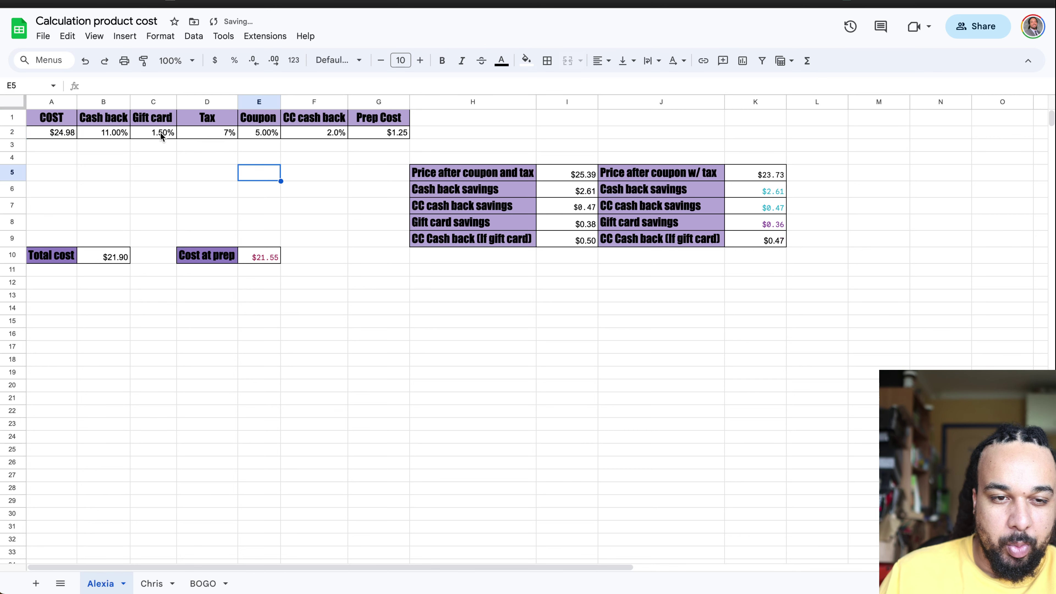
{"action": "left_click", "coordinate": [112, 132]}
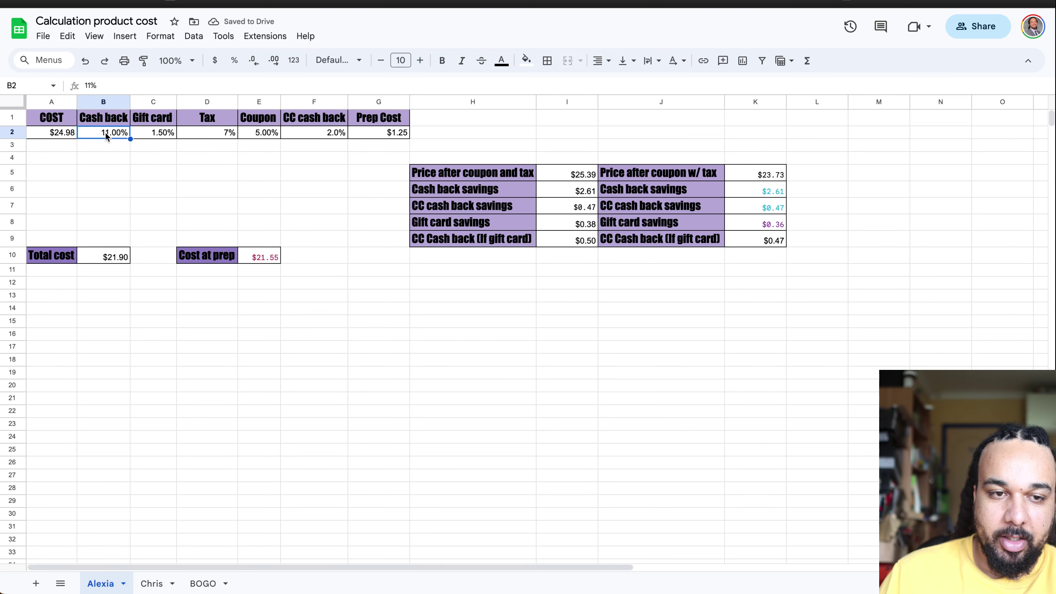
{"action": "type", "text": "0"}
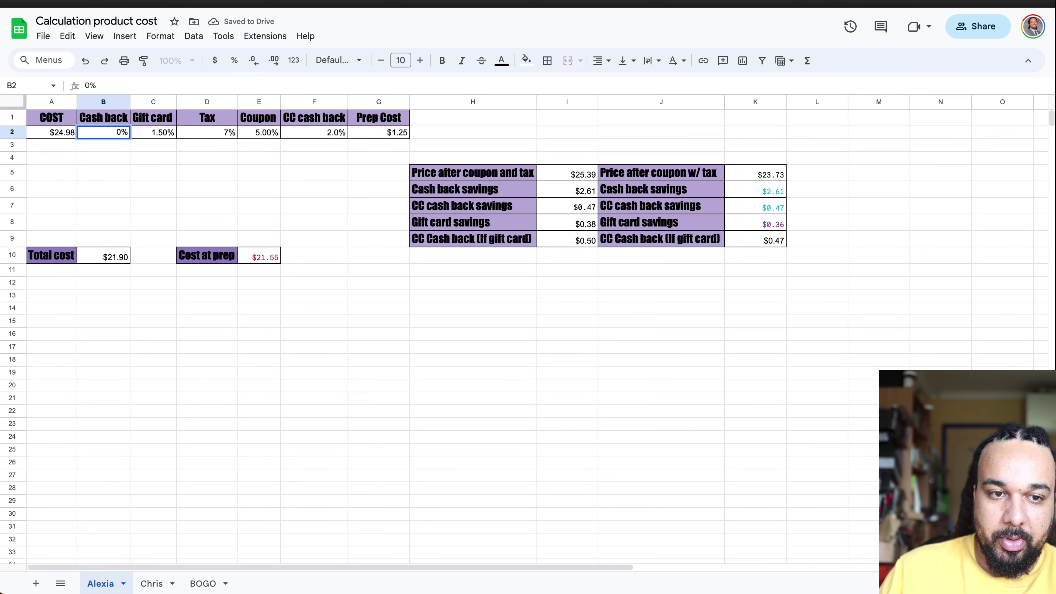
{"action": "key", "text": "Return"}
{"action": "key", "text": "ctrl+Tab"}
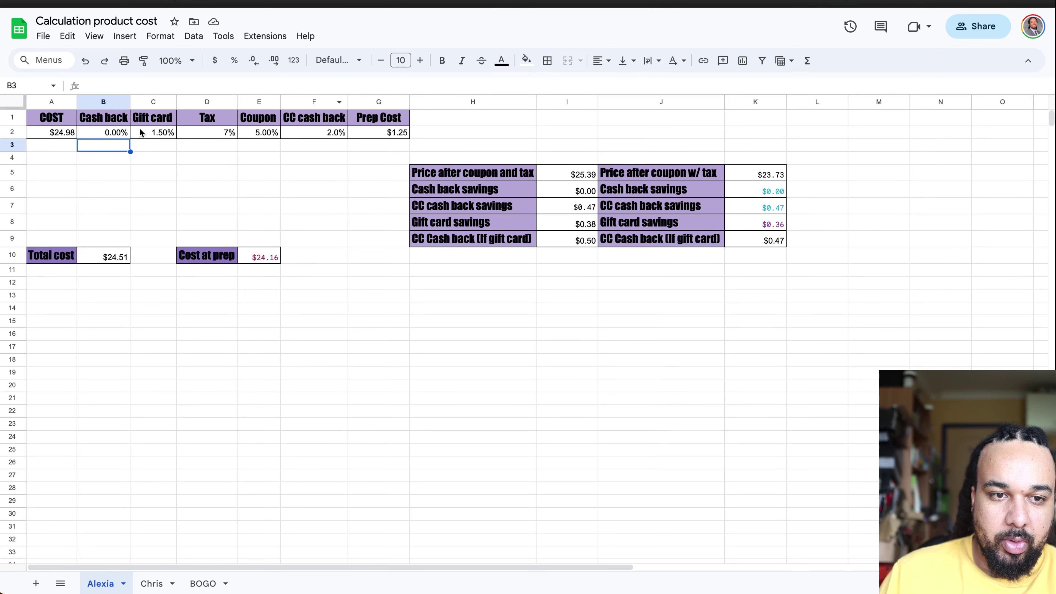
Step: Change to 2% cash back, 0% coupon and 5% gift card, then check the $24.01 Cost at prep formula
{"action": "left_click", "coordinate": [112, 133]}
{"action": "type", "text": "2"}
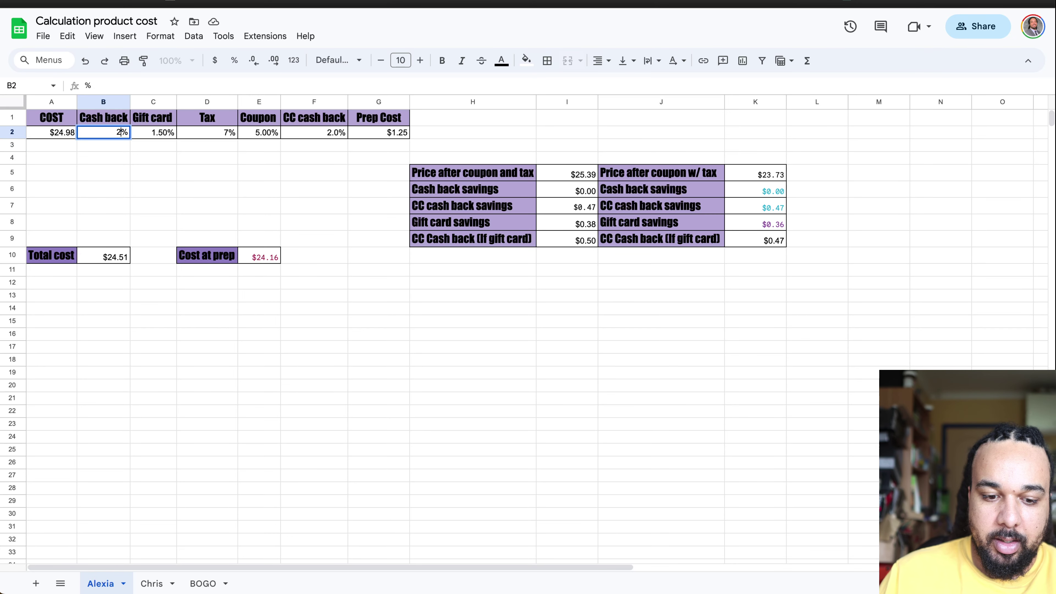
{"action": "key", "text": "Return"}
{"action": "left_click", "coordinate": [266, 134]}
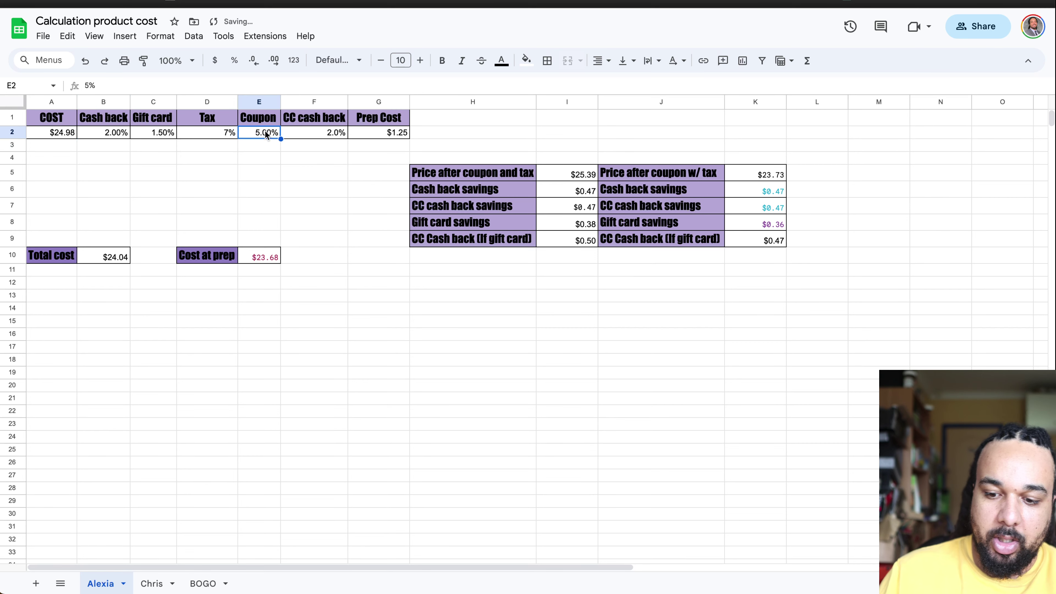
{"action": "type", "text": "0"}
{"action": "key", "text": "Return"}
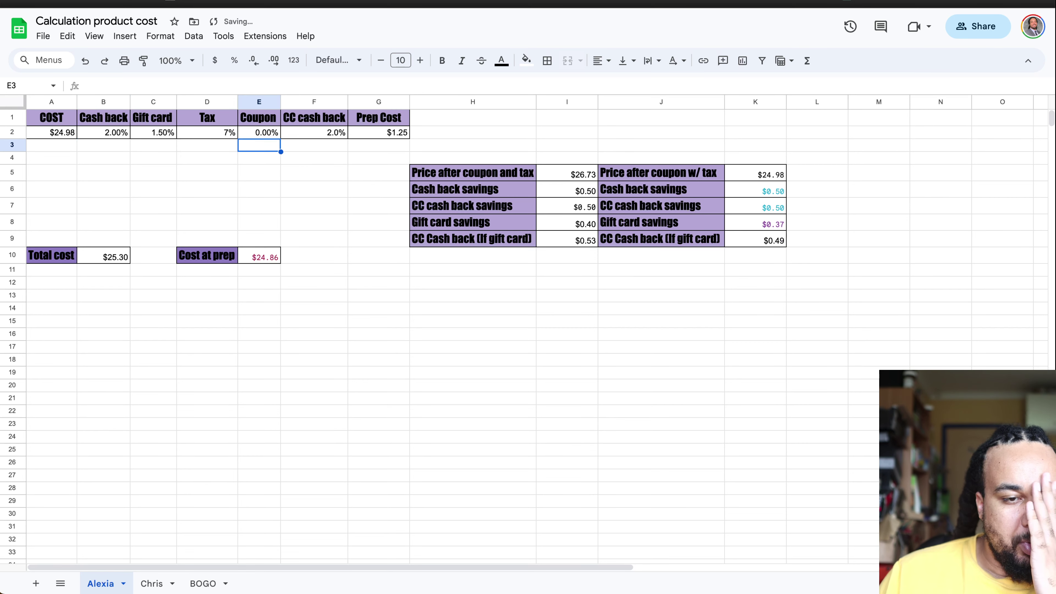
{"action": "left_click", "coordinate": [161, 133]}
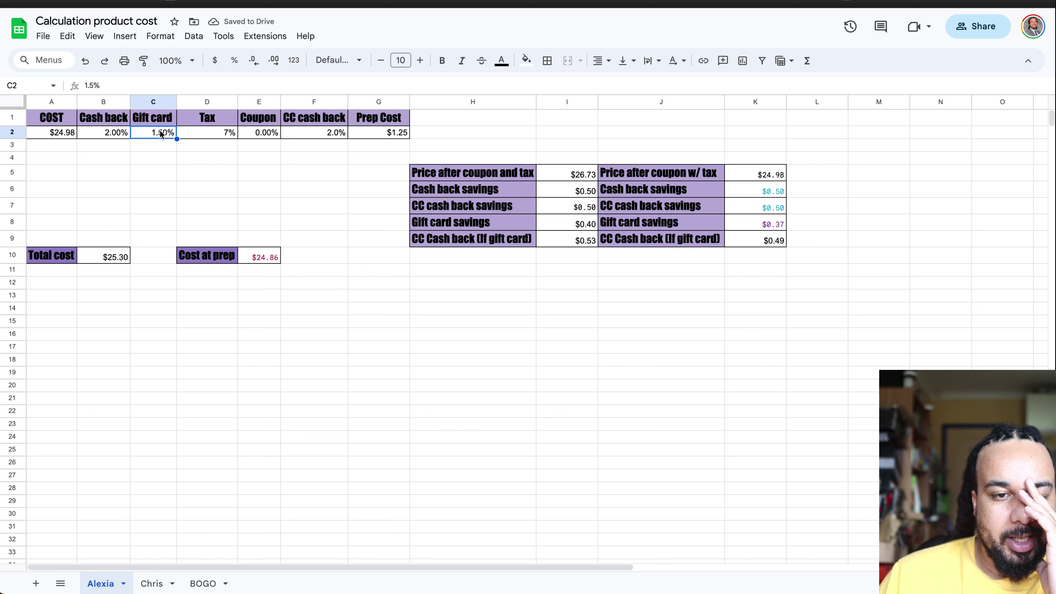
{"action": "type", "text": "5"}
{"action": "key", "text": "Return"}
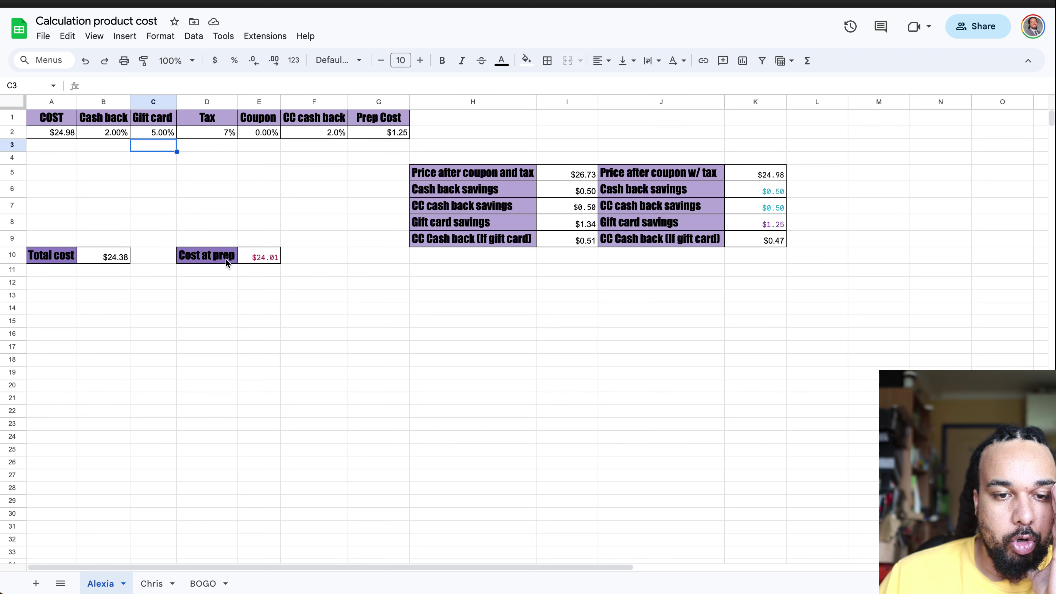
{"action": "left_click", "coordinate": [259, 258]}
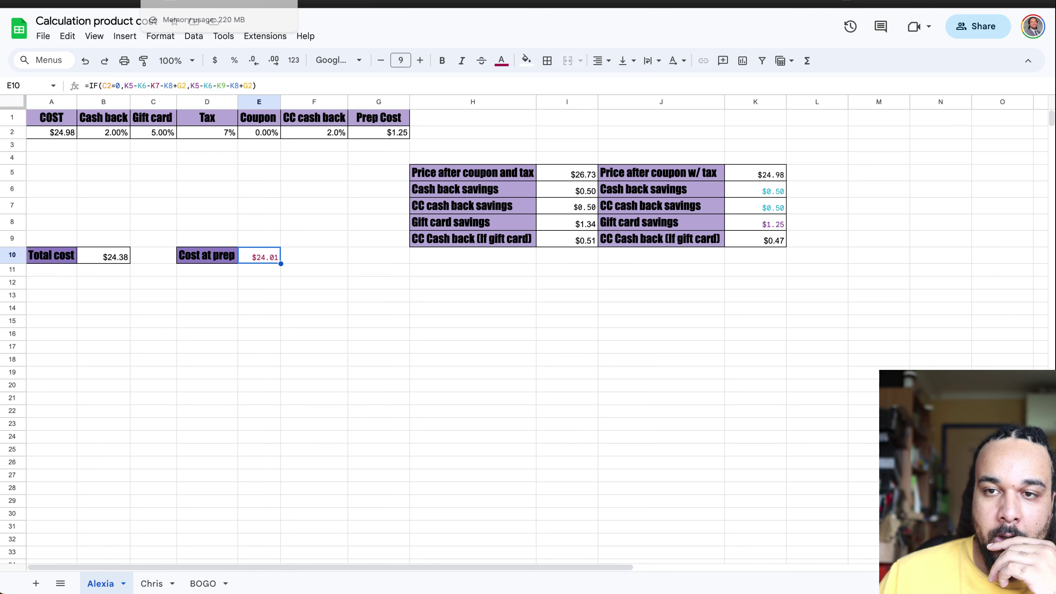
{"action": "left_click", "coordinate": [170, 1]}
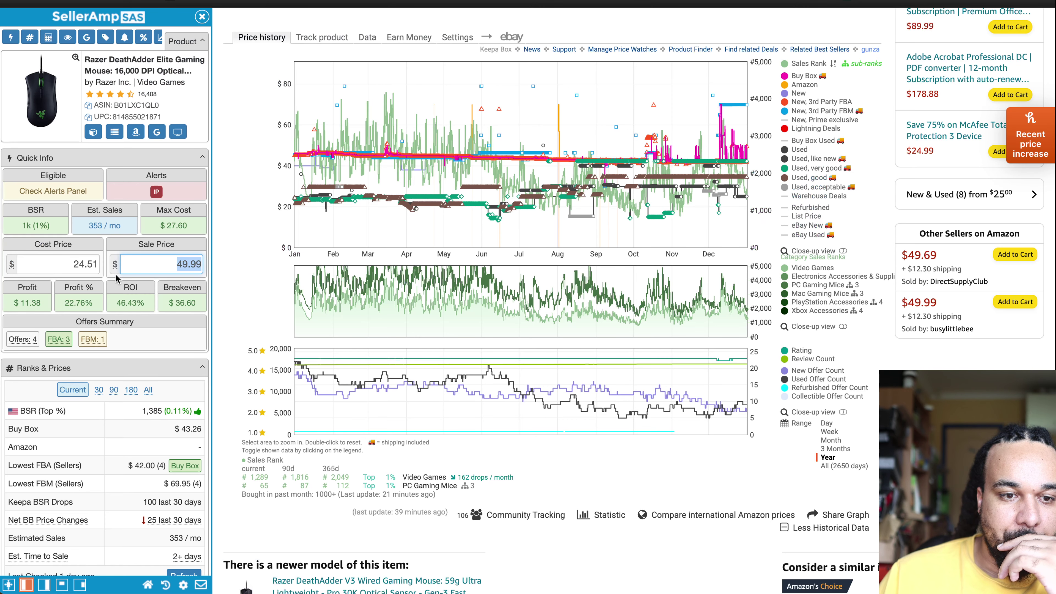
Step: Enter a 24.01 cost price and 44.90 sale price in SellerAmp, giving $7.56 profit and 31.49% ROI
{"action": "left_click", "coordinate": [77, 265]}
{"action": "type", "text": "24.01"}
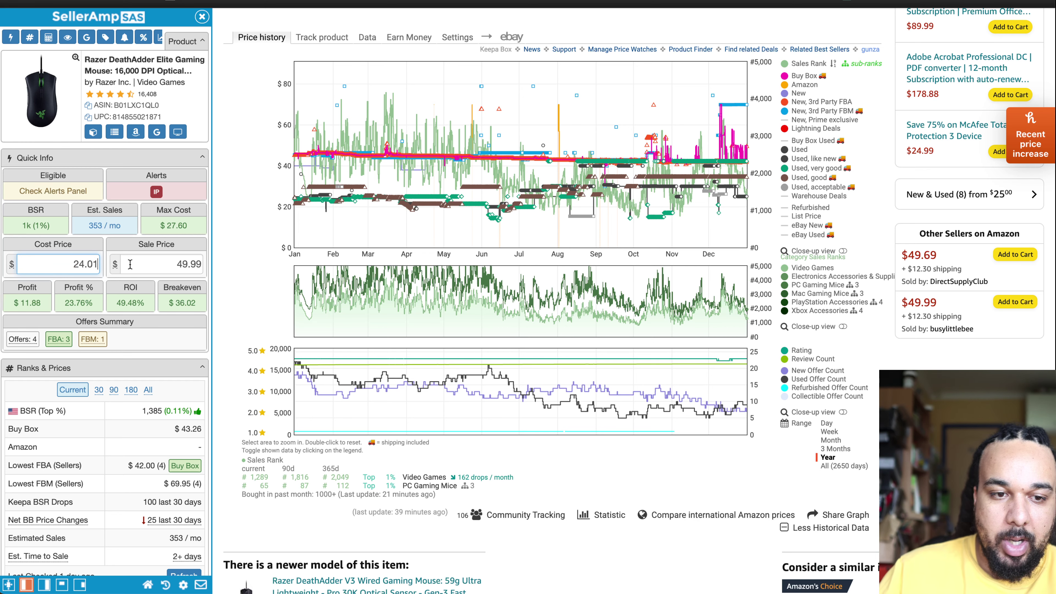
{"action": "left_click_drag", "start_coordinate": [176, 265], "coordinate": [188, 269]}
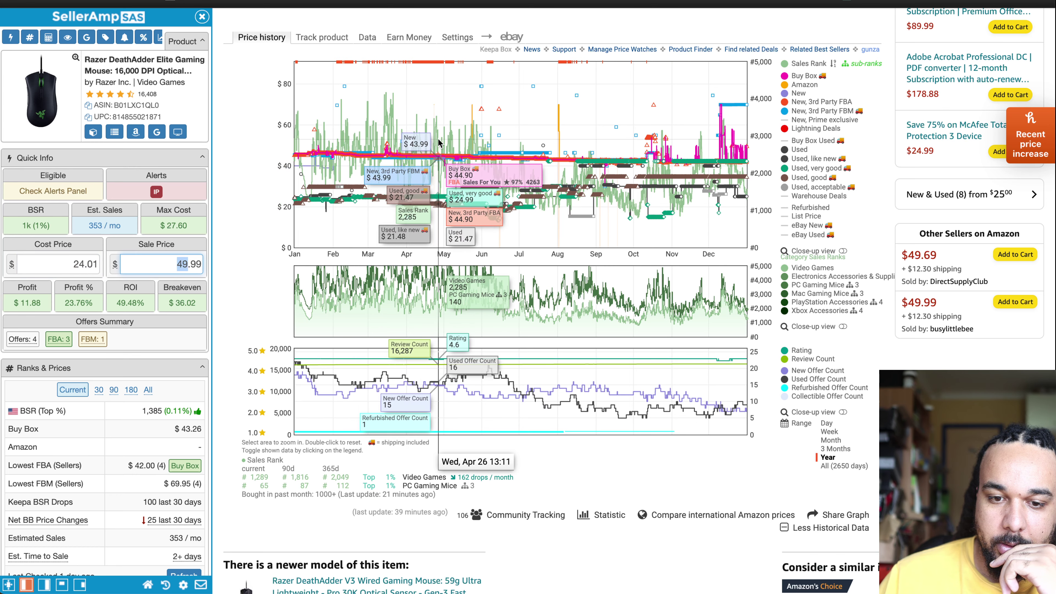
{"action": "double_click", "coordinate": [180, 262]}
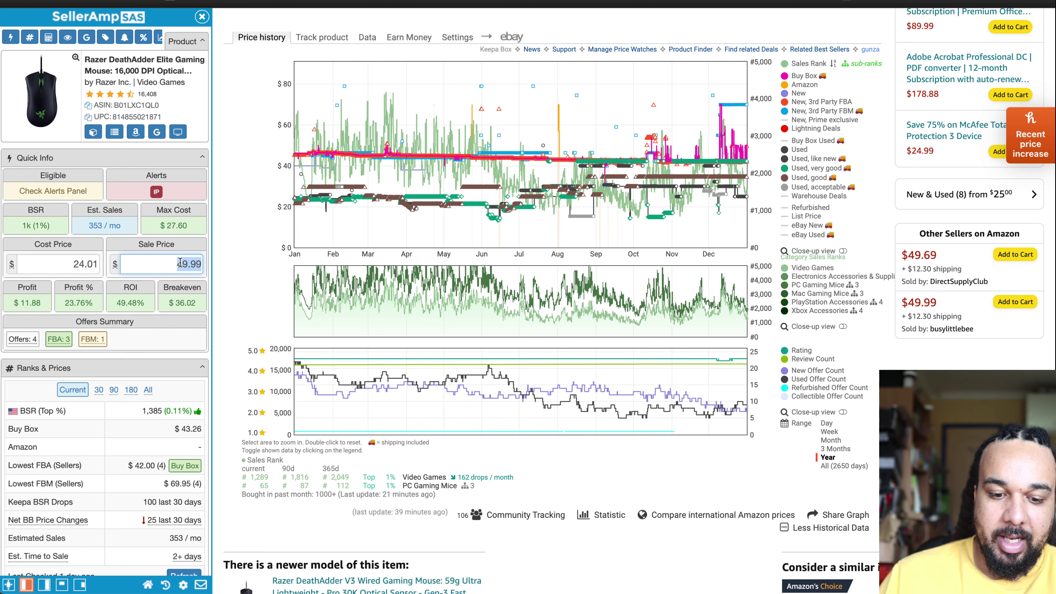
{"action": "type", "text": "44.90"}
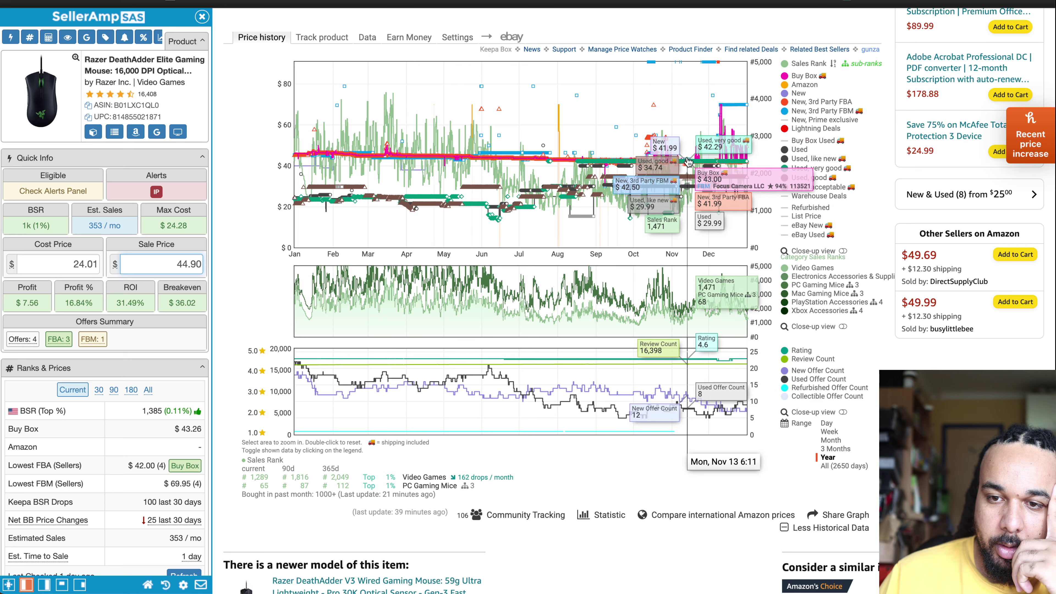
Step: Try a 43.50 sale price in SellerAmp, then settle on 42.87
{"action": "double_click", "coordinate": [189, 262]}
{"action": "type", "text": "4"}
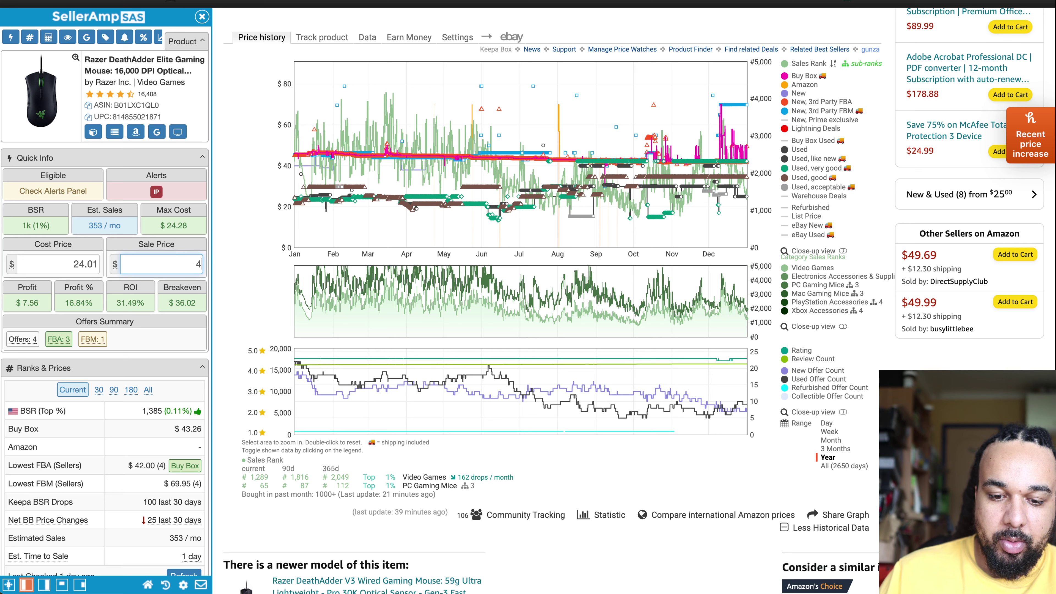
{"action": "type", "text": "3.50"}
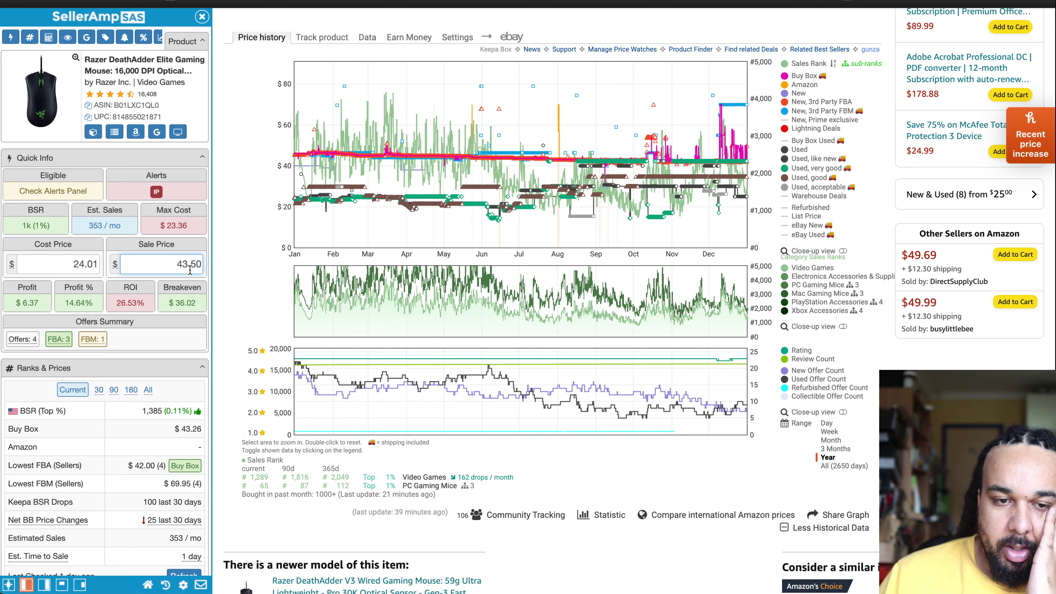
{"action": "double_click", "coordinate": [175, 263]}
{"action": "type", "text": "42.87"}
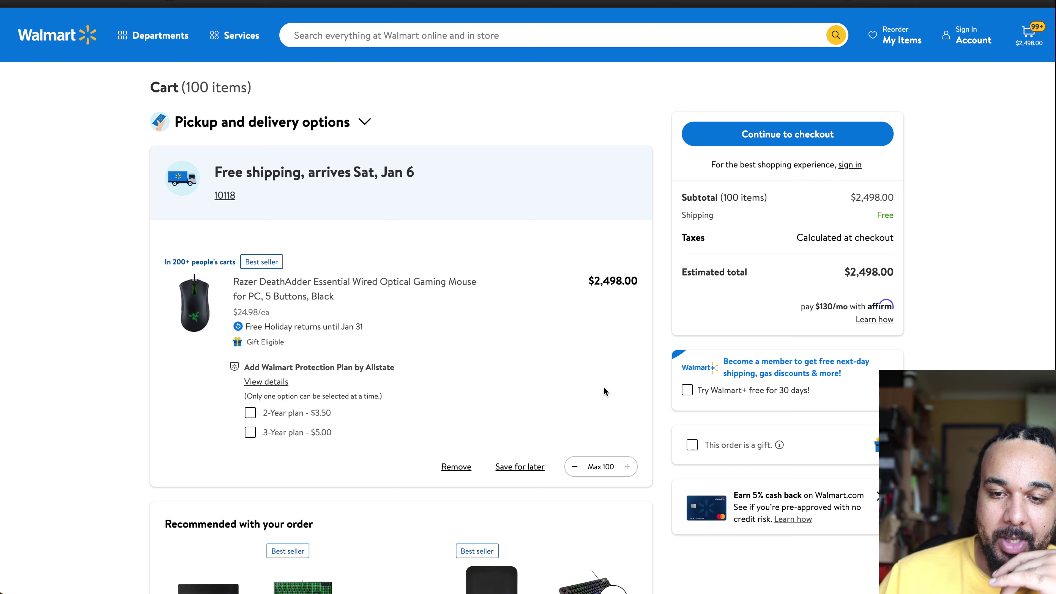
{"action": "scroll", "coordinate": [568, 383], "scroll_direction": "down", "scroll_amount": 6}
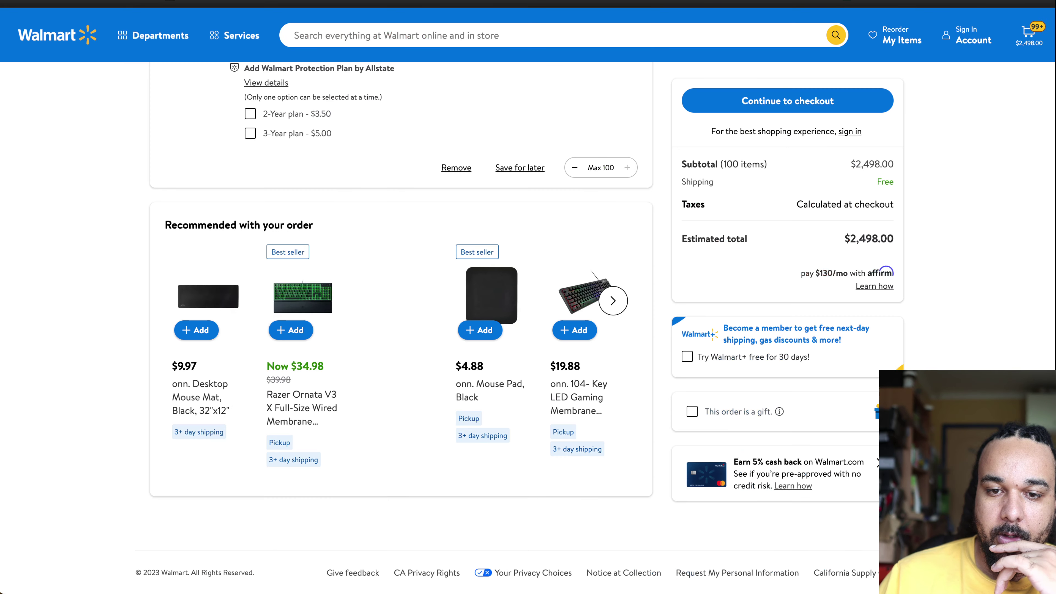
{"action": "scroll", "coordinate": [265, 284], "scroll_direction": "up", "scroll_amount": 10}
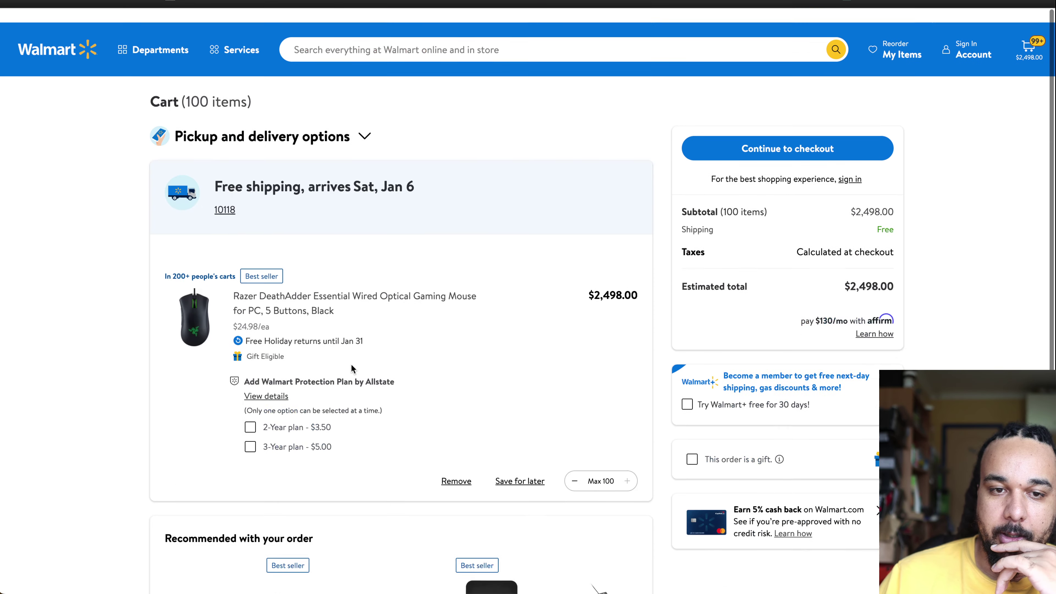
{"action": "scroll", "coordinate": [265, 284], "scroll_direction": "down", "scroll_amount": 1}
Step: Open the DeathAdder product page and review Walmart's cash-back rates by category
{"action": "left_click", "coordinate": [265, 284]}
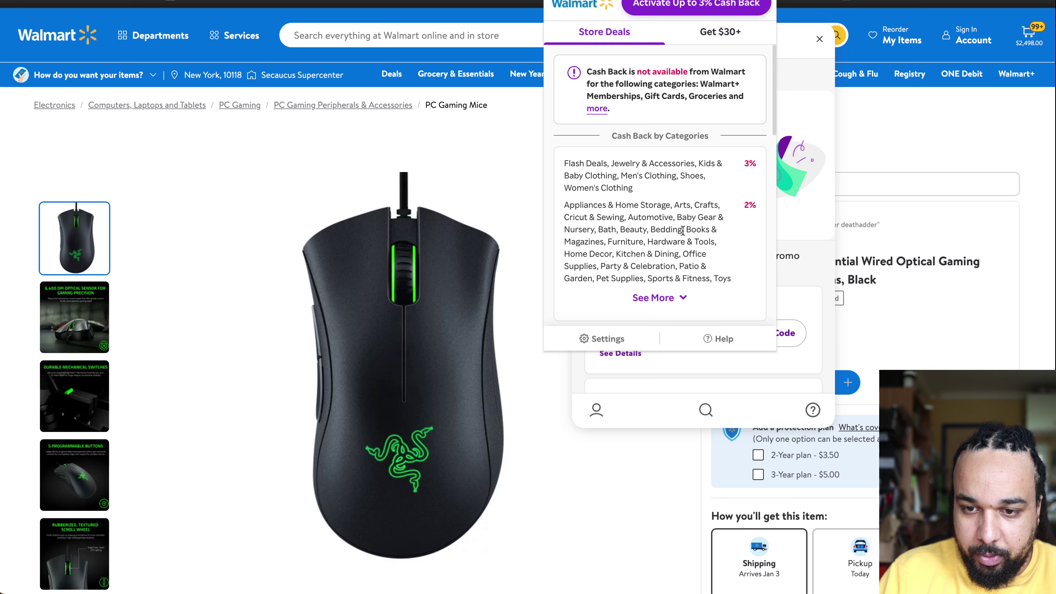
{"action": "left_click", "coordinate": [653, 298]}
{"action": "scroll", "coordinate": [682, 264], "scroll_direction": "down", "scroll_amount": 2}
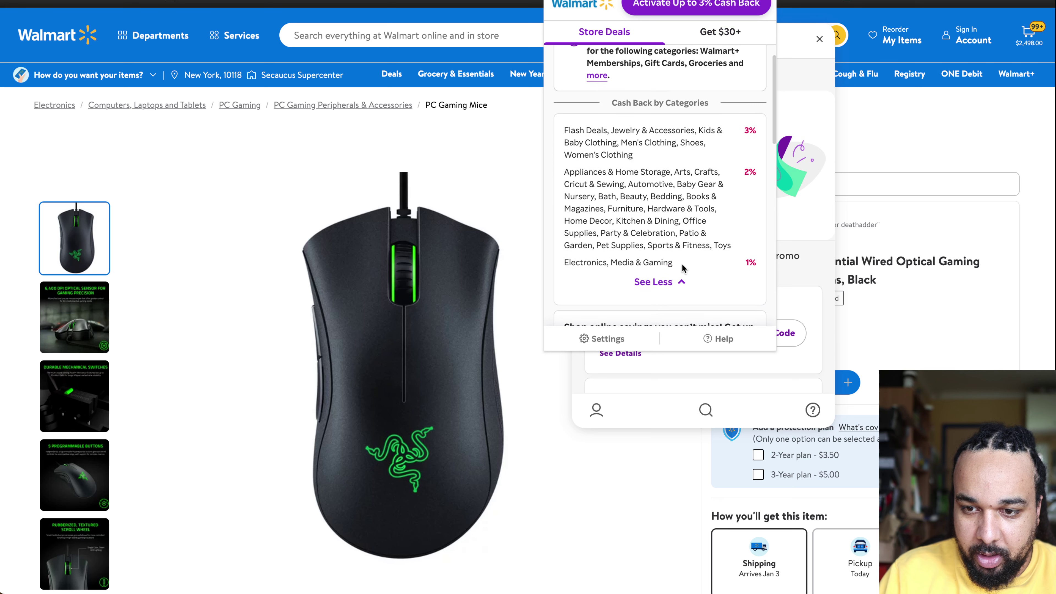
{"action": "left_click", "coordinate": [484, 151]}
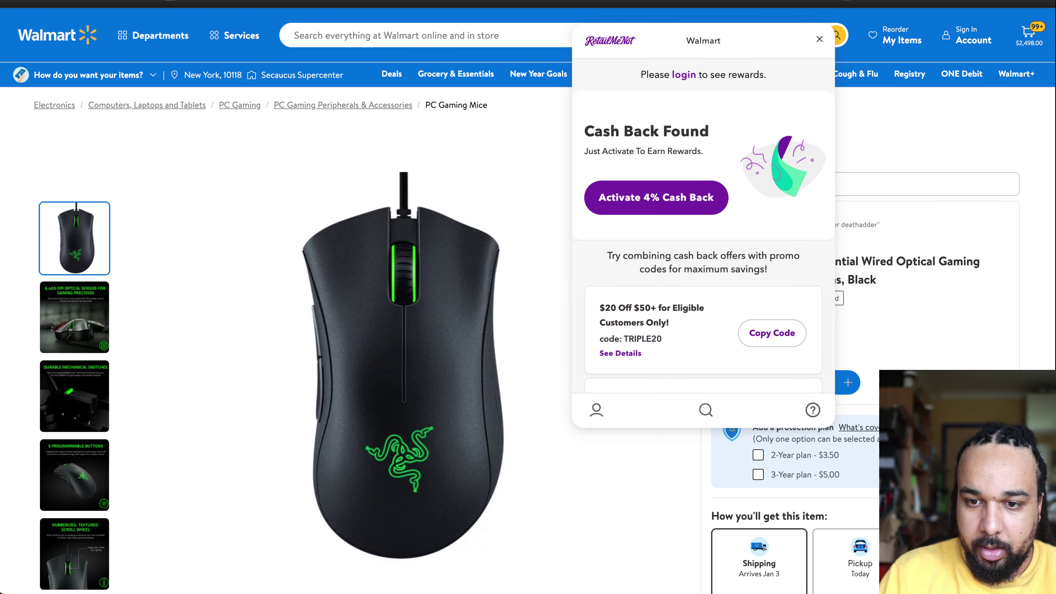
Step: Browse RetailMeNot's Walmart coupon codes, such as HOLIDAY10 and SAVE20DOLLARS, and return to the cart
{"action": "scroll", "coordinate": [663, 309], "scroll_direction": "down", "scroll_amount": 2}
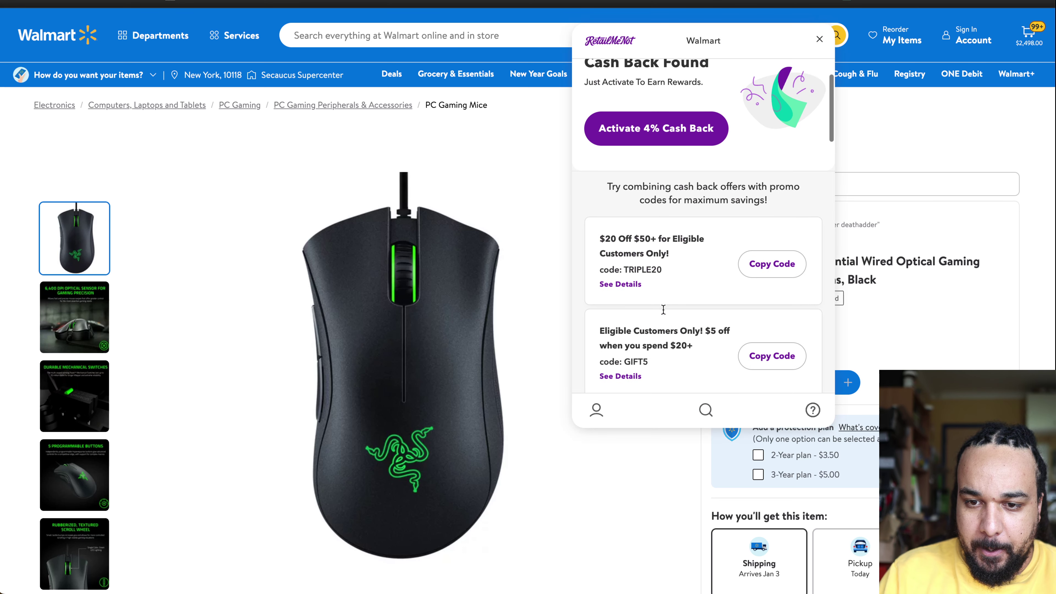
{"action": "scroll", "coordinate": [663, 309], "scroll_direction": "down", "scroll_amount": 2}
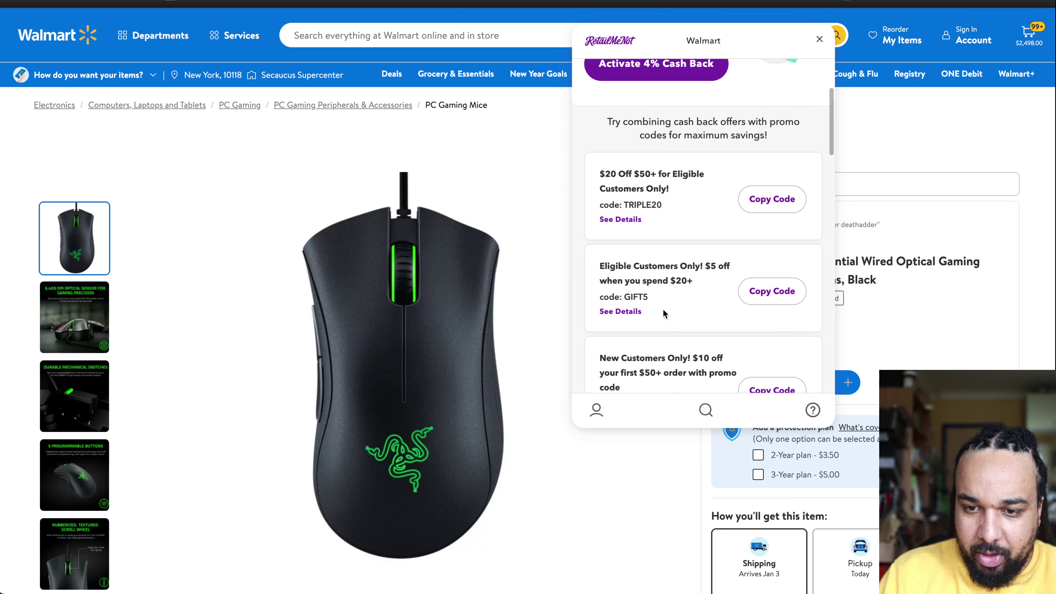
{"action": "scroll", "coordinate": [662, 310], "scroll_direction": "down", "scroll_amount": 1}
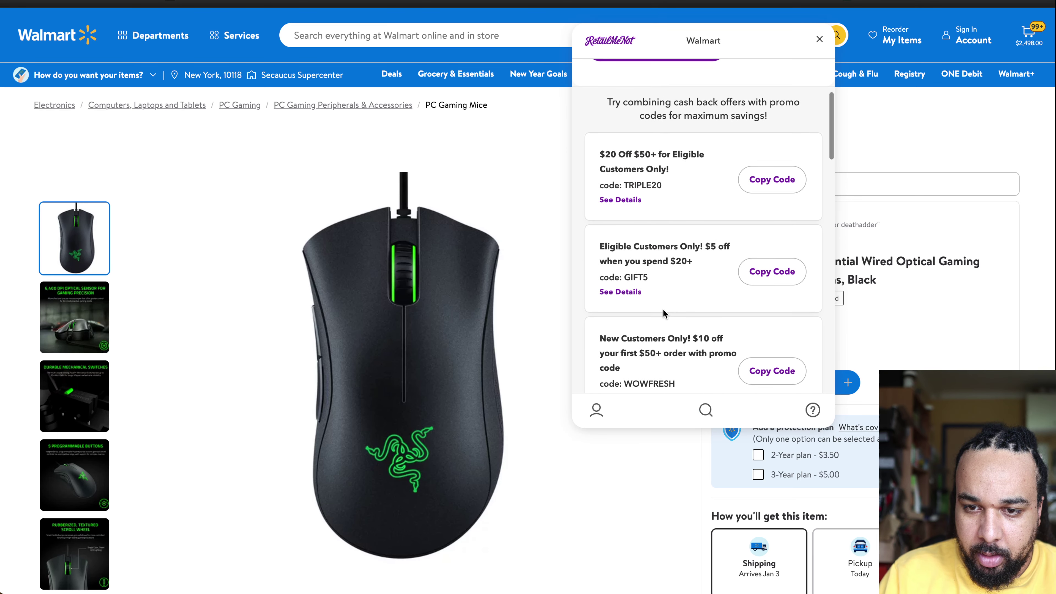
{"action": "scroll", "coordinate": [663, 312], "scroll_direction": "down", "scroll_amount": 3}
{"action": "scroll", "coordinate": [662, 313], "scroll_direction": "down", "scroll_amount": 2}
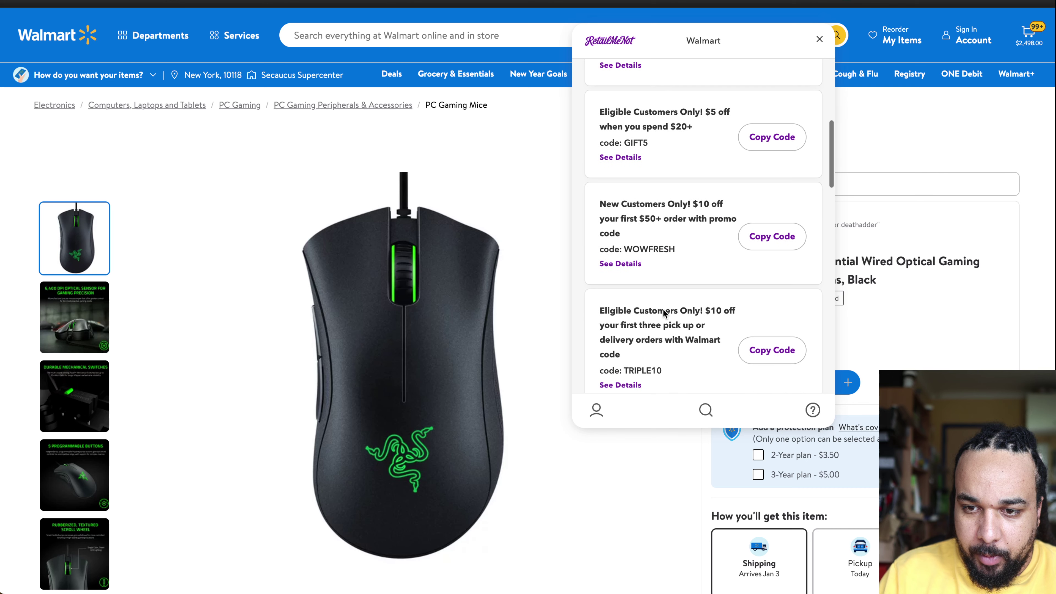
{"action": "scroll", "coordinate": [694, 294], "scroll_direction": "down", "scroll_amount": 3}
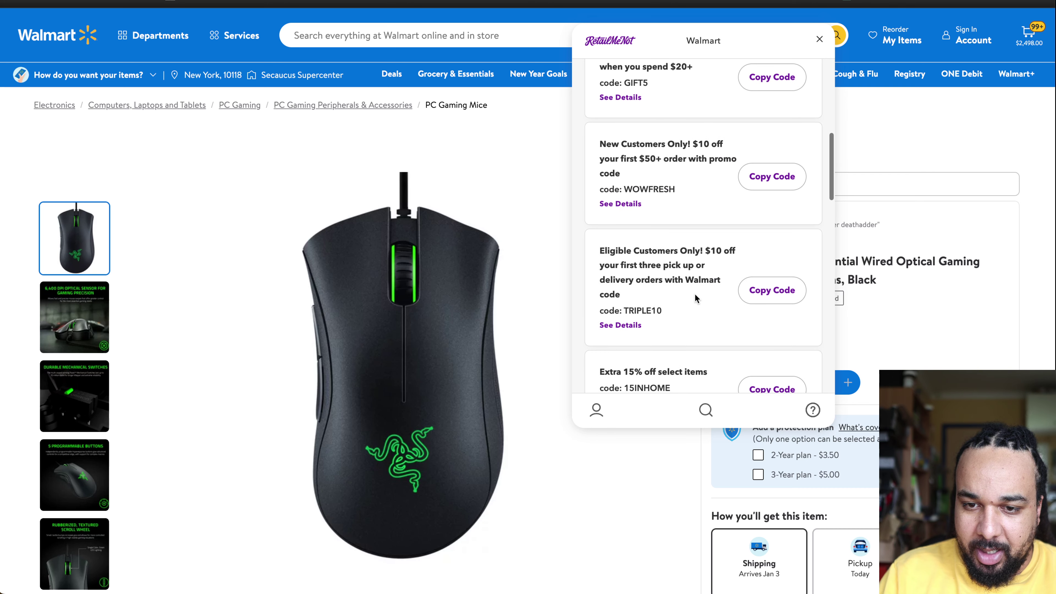
{"action": "scroll", "coordinate": [695, 293], "scroll_direction": "down", "scroll_amount": 4}
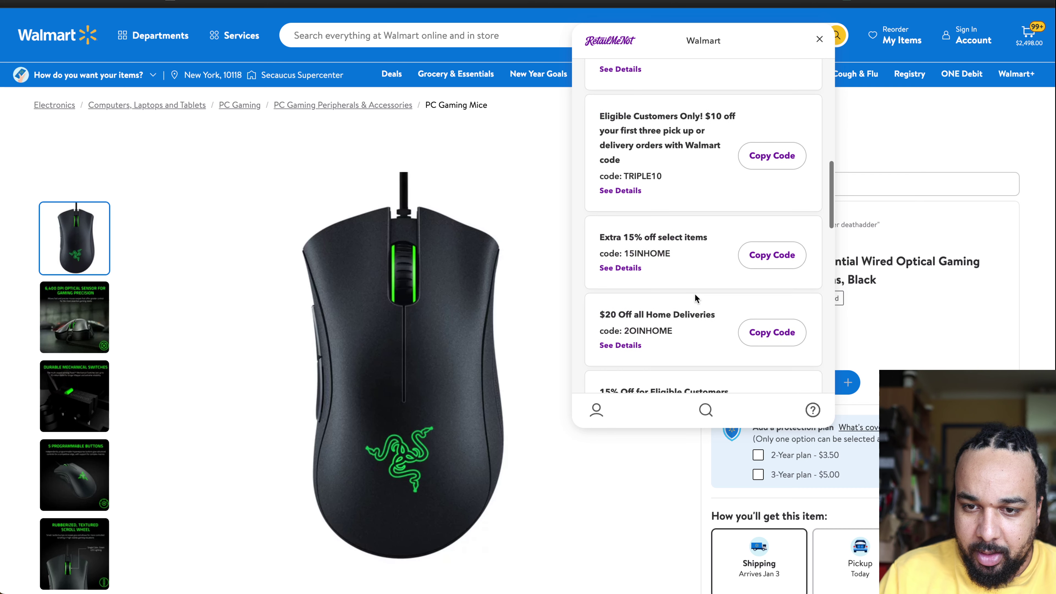
{"action": "scroll", "coordinate": [694, 294], "scroll_direction": "down", "scroll_amount": 8}
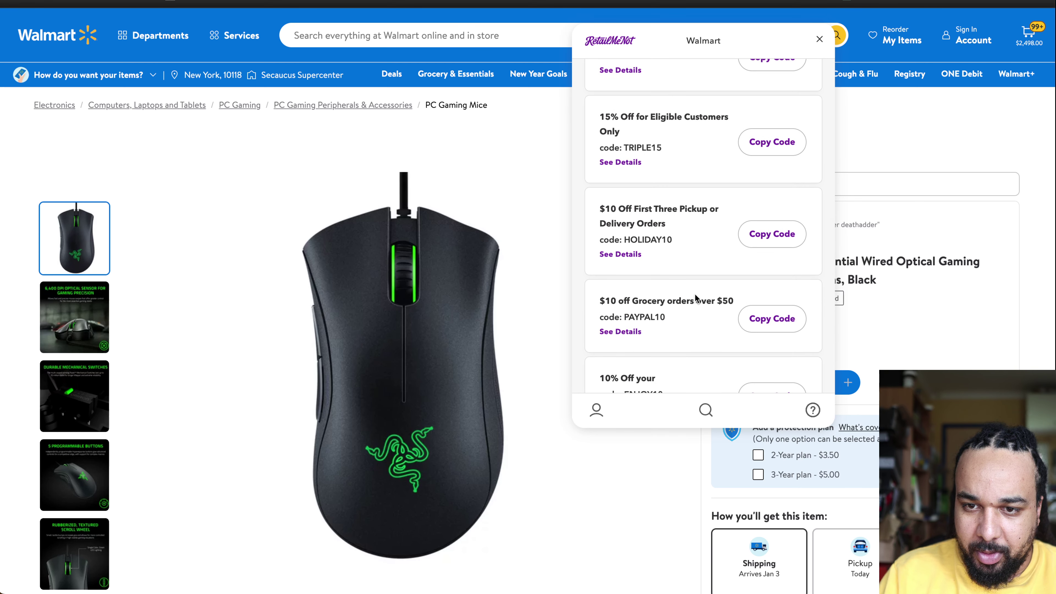
{"action": "scroll", "coordinate": [694, 293], "scroll_direction": "down", "scroll_amount": 2}
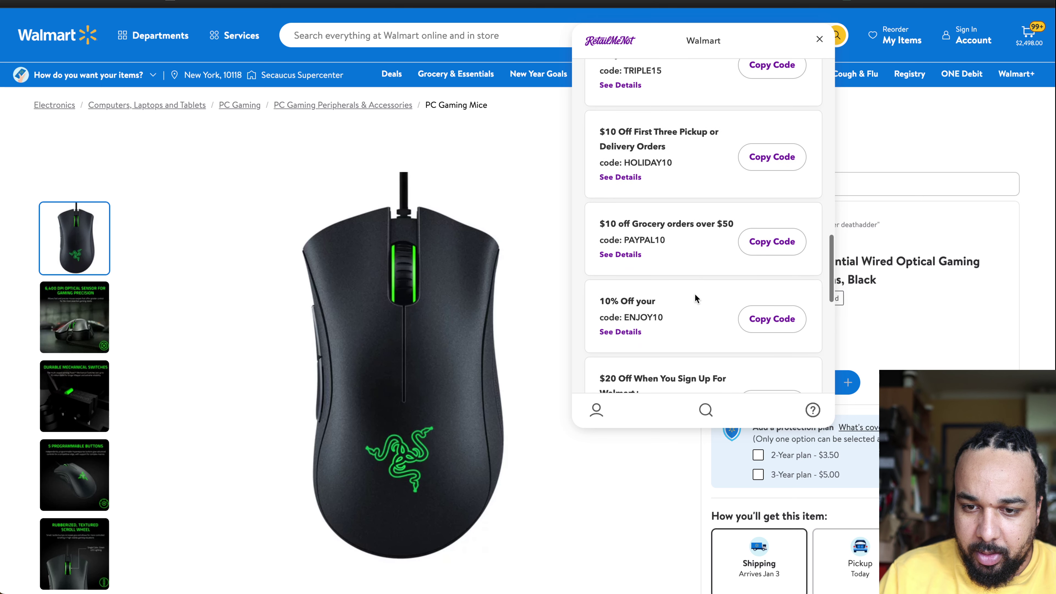
{"action": "scroll", "coordinate": [694, 294], "scroll_direction": "down", "scroll_amount": 2}
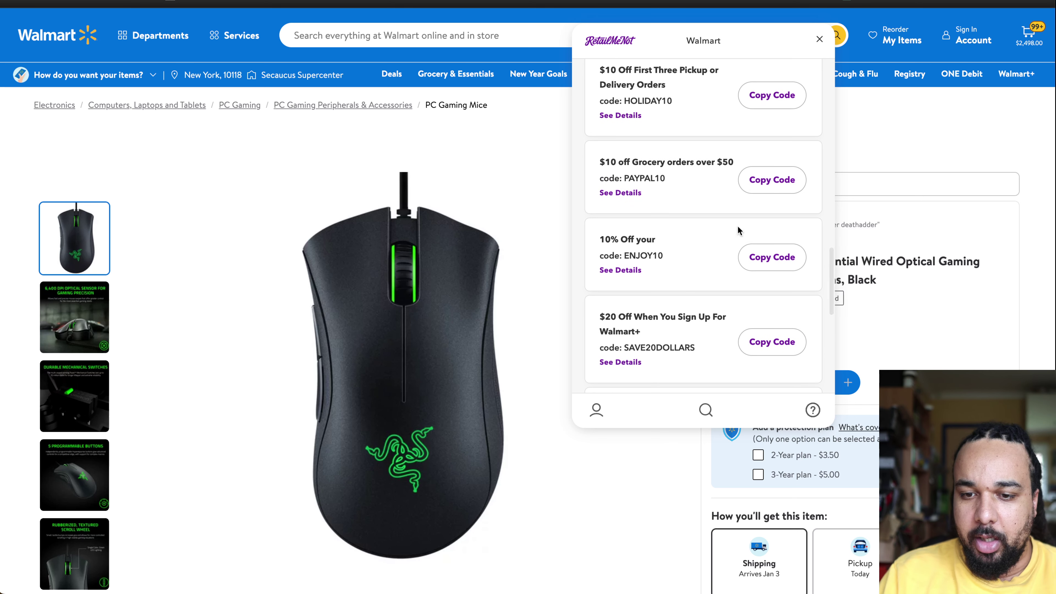
{"action": "left_click", "coordinate": [1028, 35]}
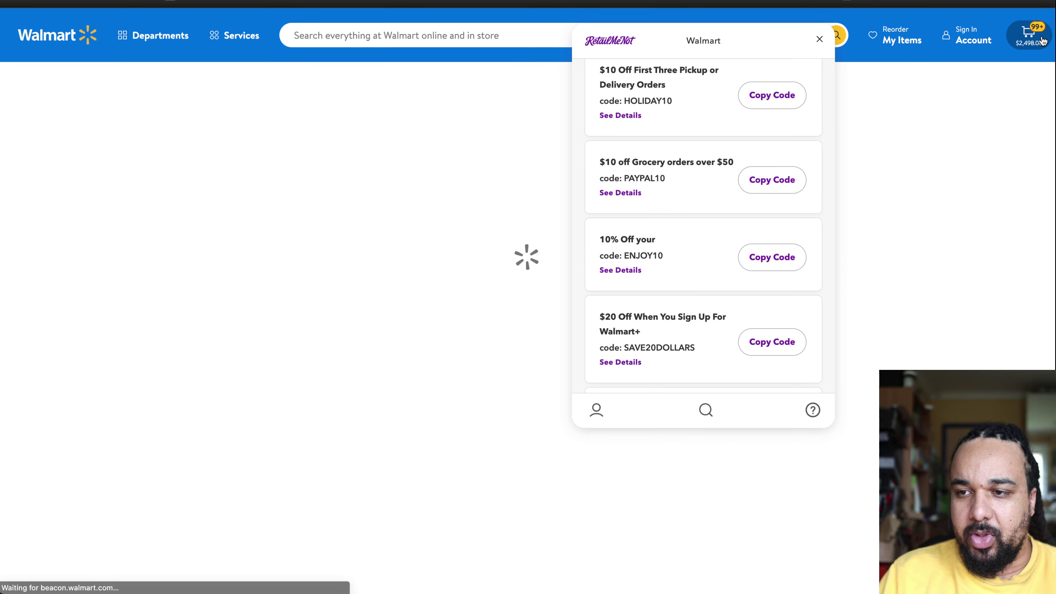
Step: Close the coupon list and attempt checkout of the 100-mouse cart, retrying after the sign-in page
{"action": "left_click", "coordinate": [818, 40]}
{"action": "scroll", "coordinate": [607, 399], "scroll_direction": "down", "scroll_amount": 5}
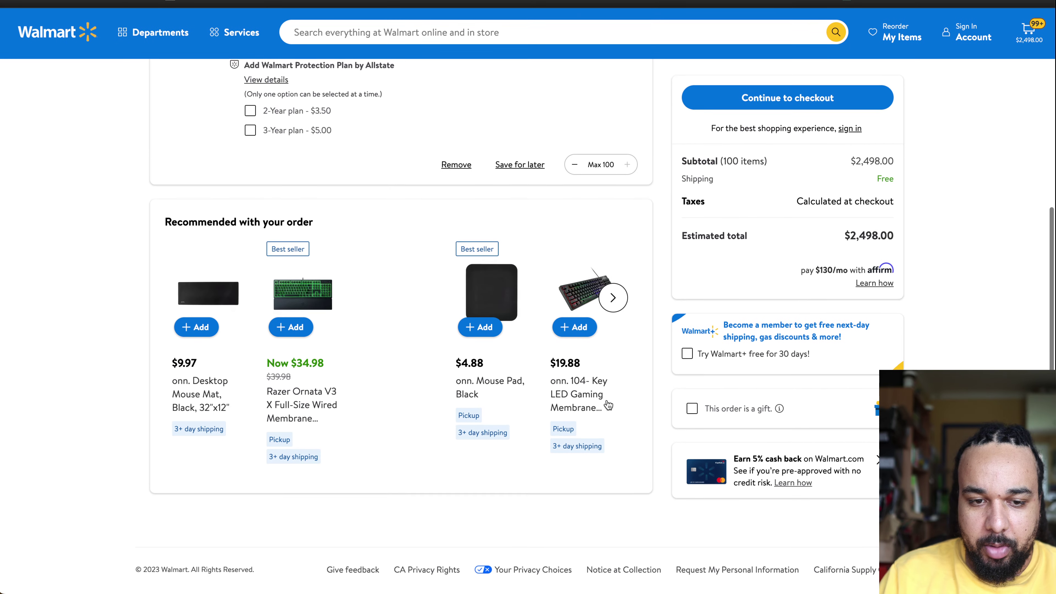
{"action": "scroll", "coordinate": [607, 399], "scroll_direction": "up", "scroll_amount": 5}
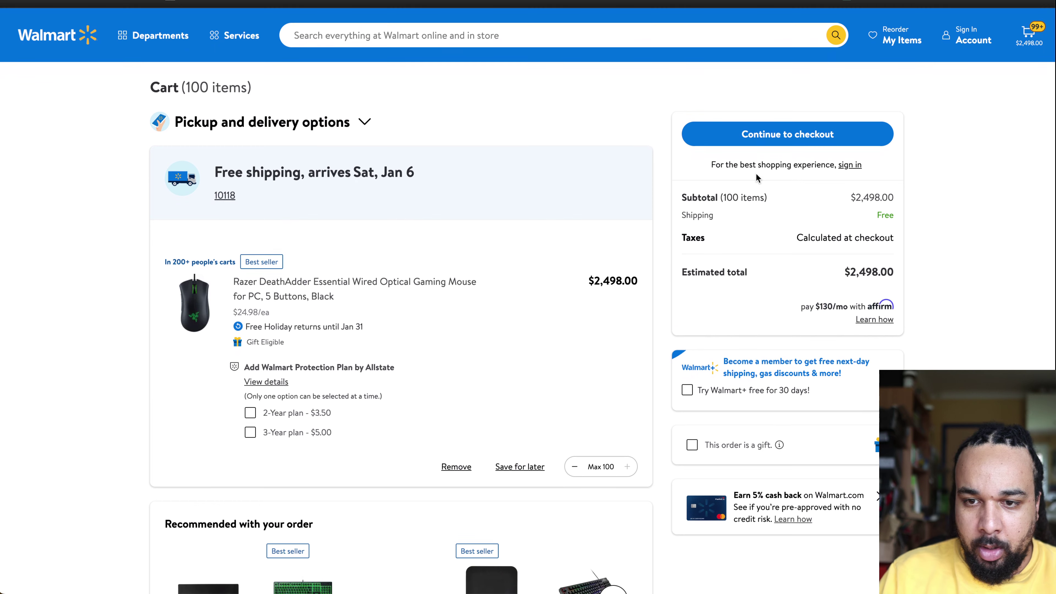
{"action": "left_click", "coordinate": [788, 134]}
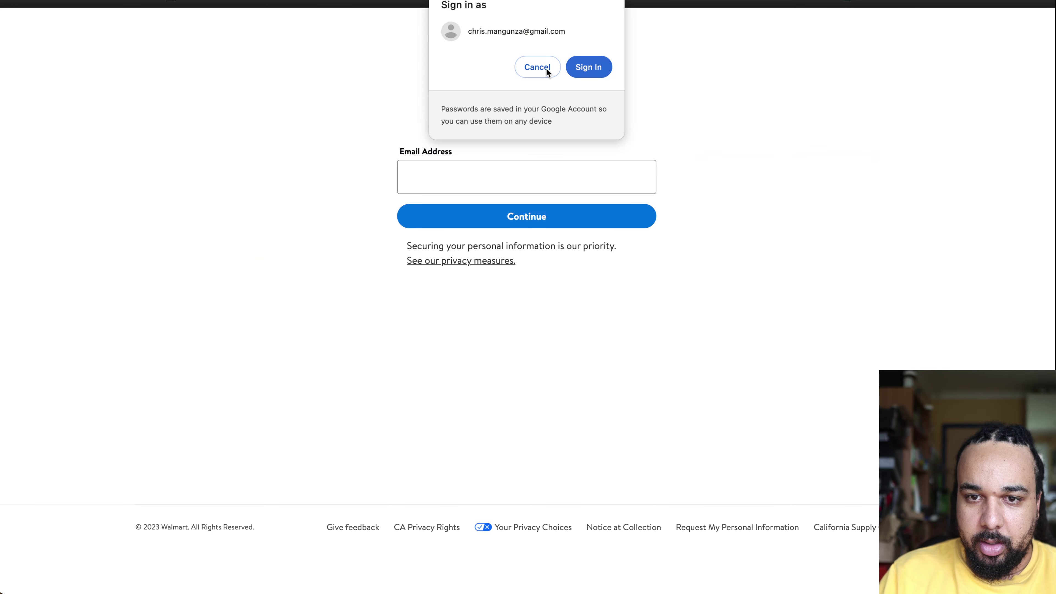
{"action": "left_click", "coordinate": [567, 69]}
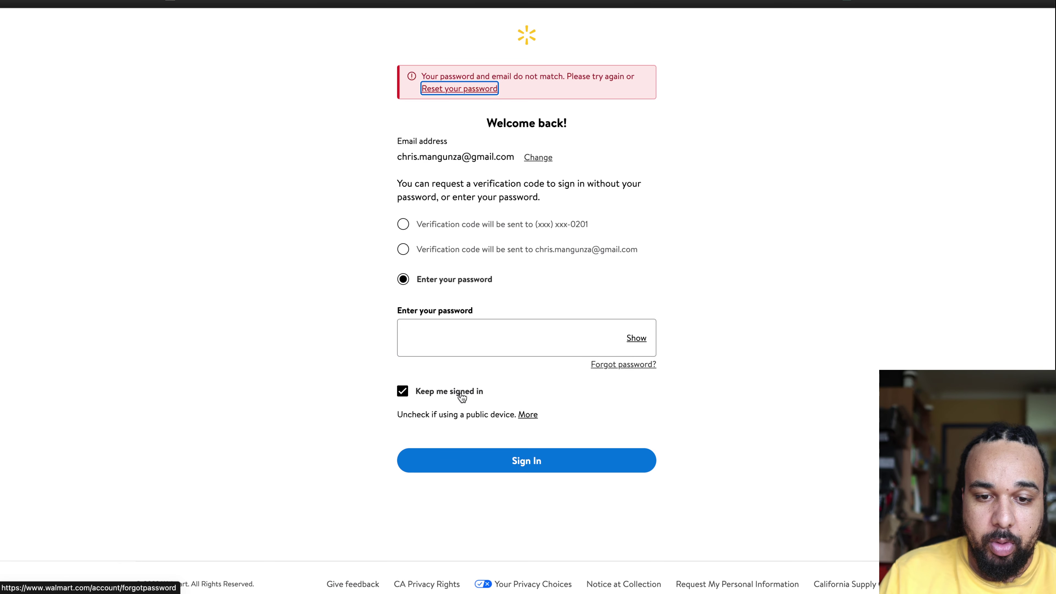
{"action": "key", "text": "alt+Left"}
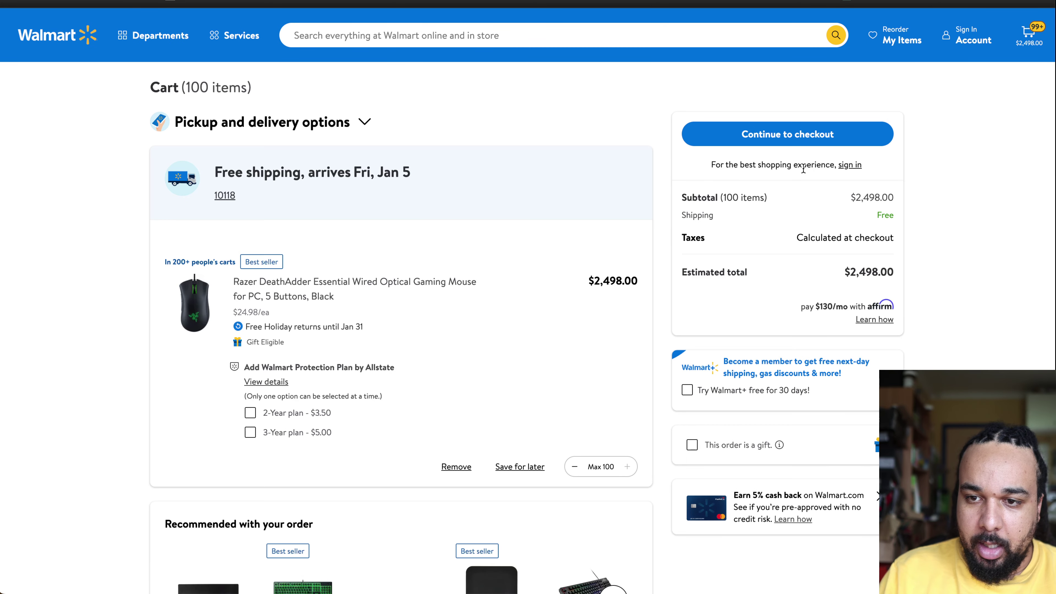
{"action": "left_click", "coordinate": [786, 134]}
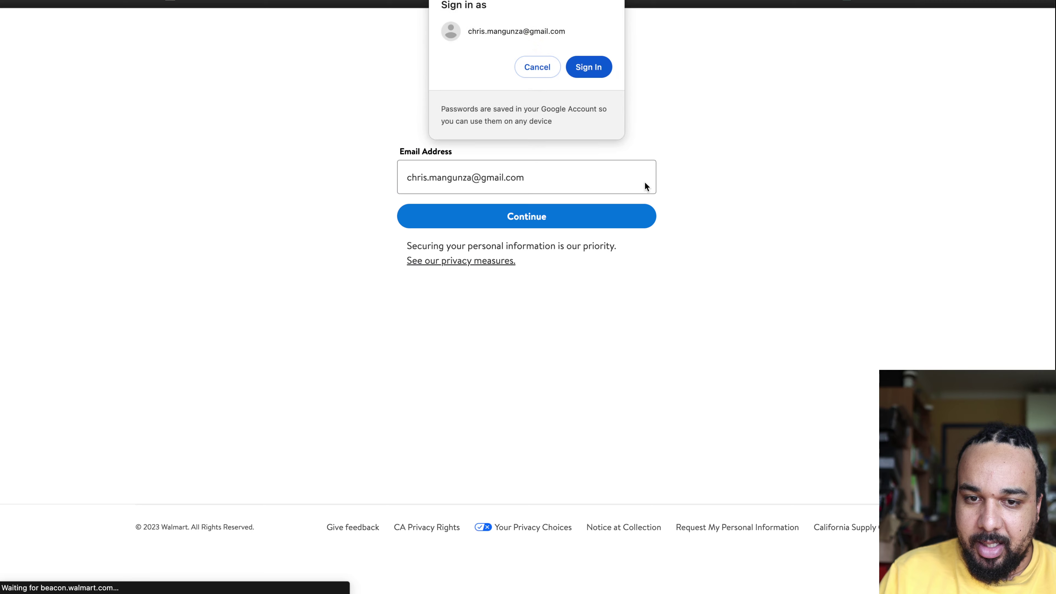
{"action": "left_click", "coordinate": [538, 60]}
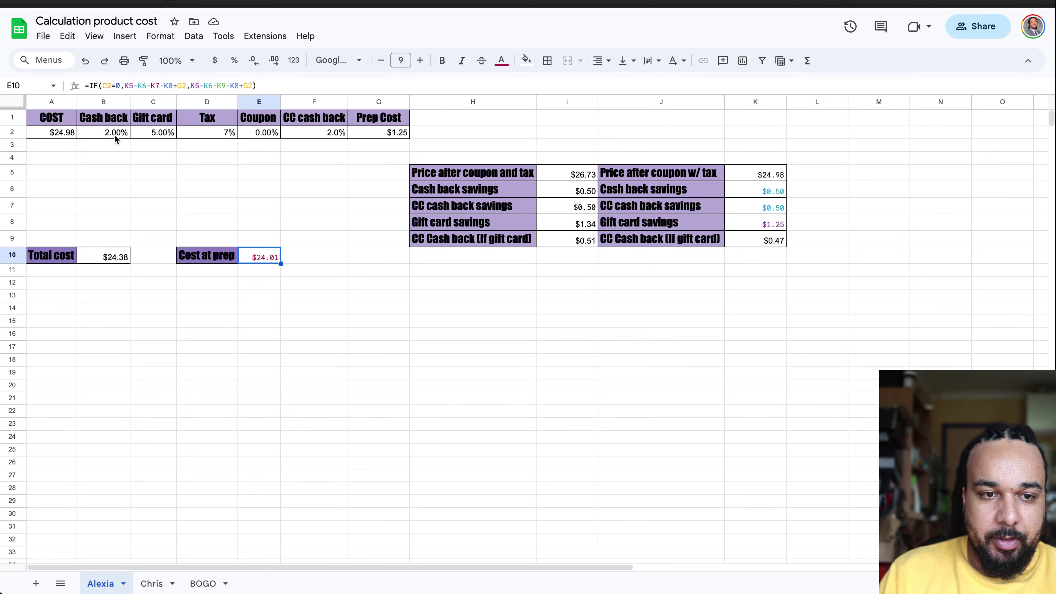
Step: Change the cash back in B2 to 4%, lowering cost at prep to $23.51
{"action": "left_click", "coordinate": [117, 134]}
{"action": "type", "text": "4"}
{"action": "key", "text": "Return"}
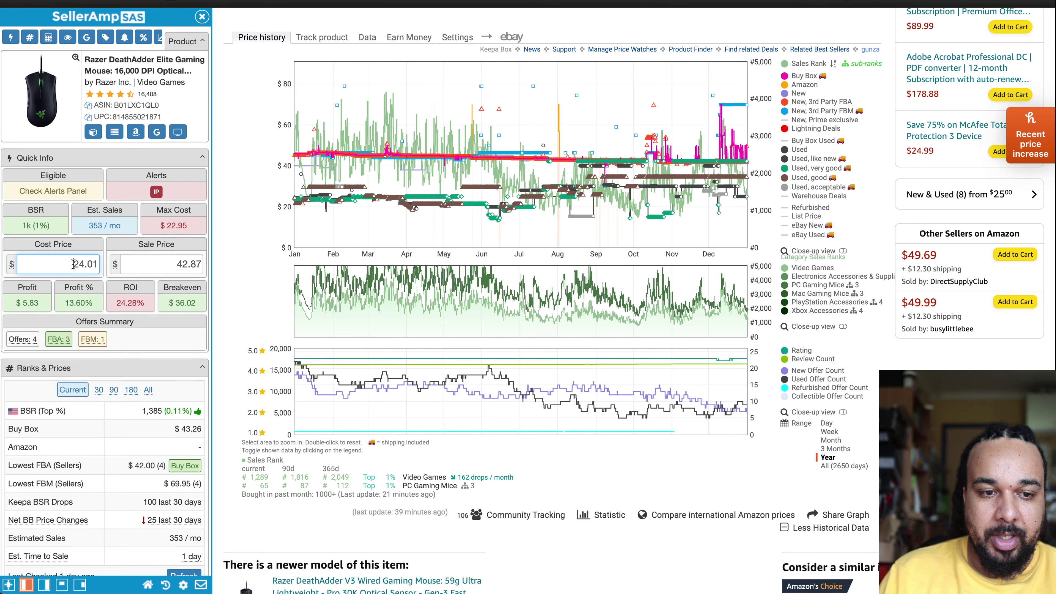
Step: Enter a 23.51 cost price and 44 sale price in SellerAmp SAS for $7.29 profit at 31.01% ROI
{"action": "double_click", "coordinate": [74, 265]}
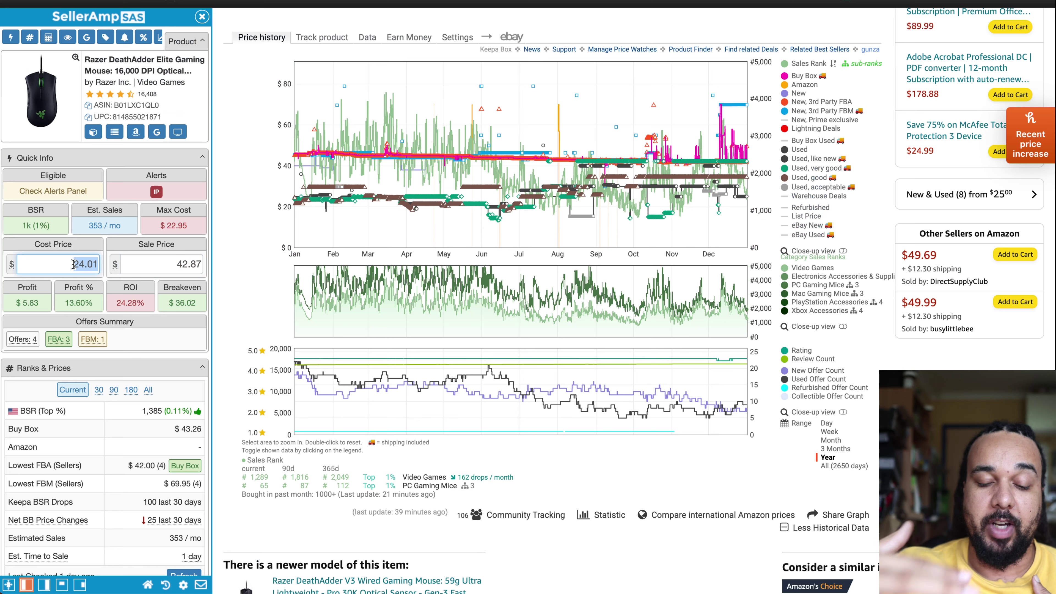
{"action": "type", "text": "23.51"}
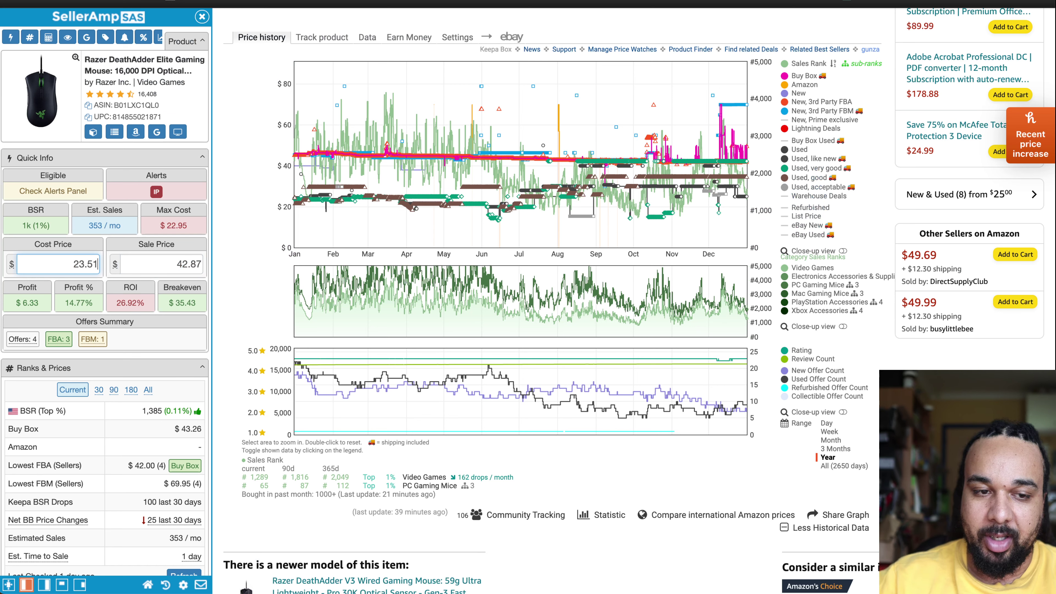
{"action": "left_click", "coordinate": [151, 304]}
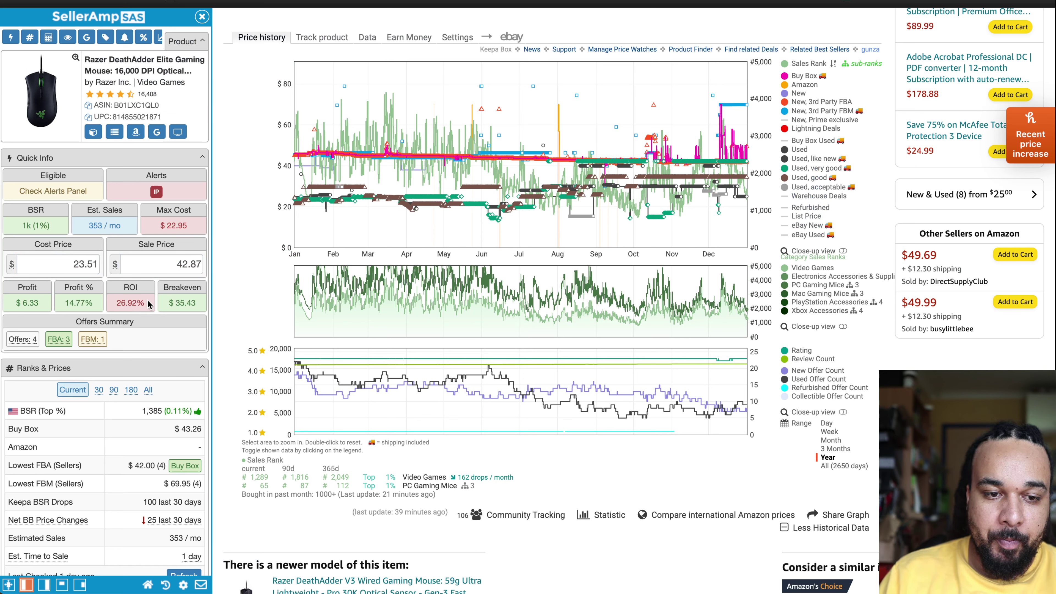
{"action": "left_click", "coordinate": [190, 261]}
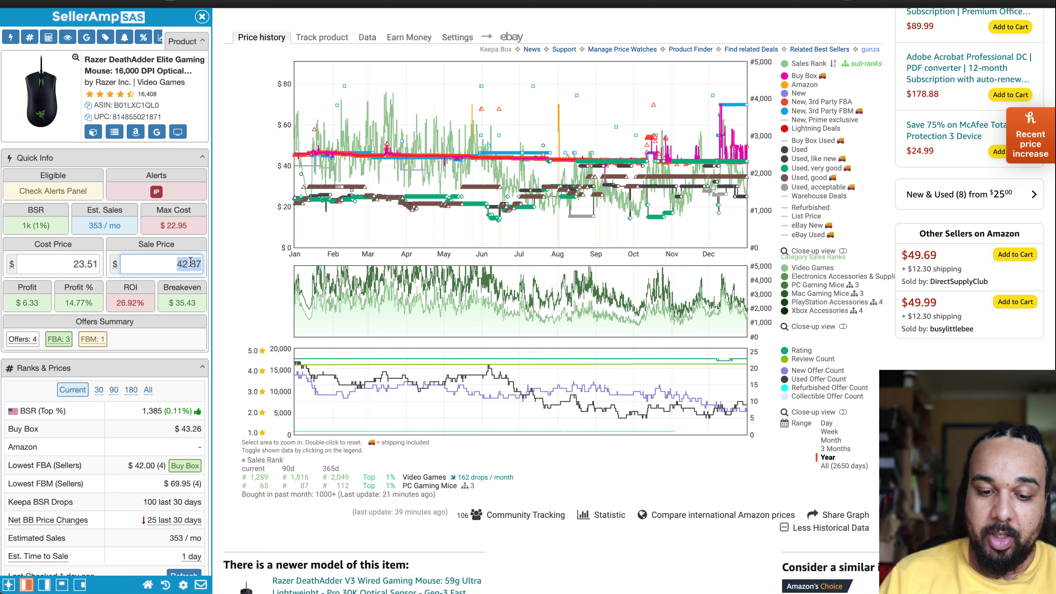
{"action": "type", "text": "44"}
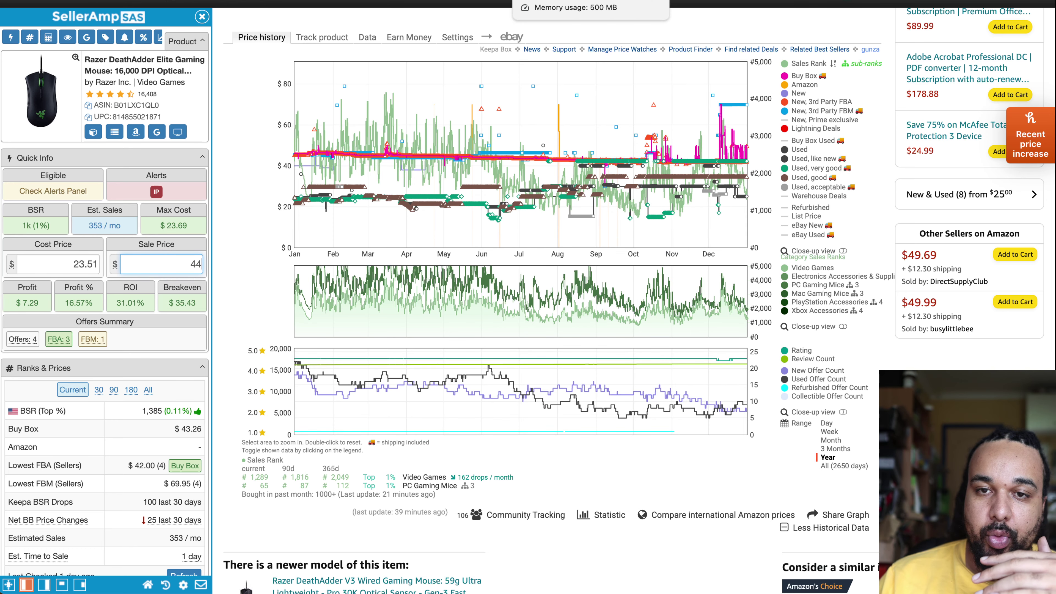
{"action": "left_click", "coordinate": [553, 3]}
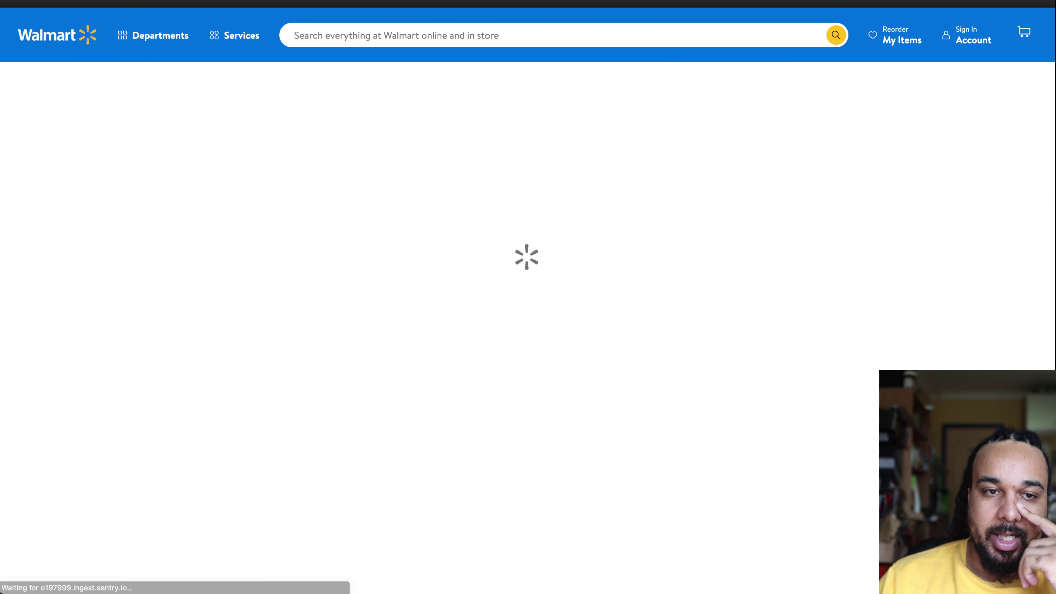
Step: Open the $24.98 Razer DeathAdder Essential page from the cart, then cycle windows back to the Amazon listing
{"action": "left_click", "coordinate": [276, 290]}
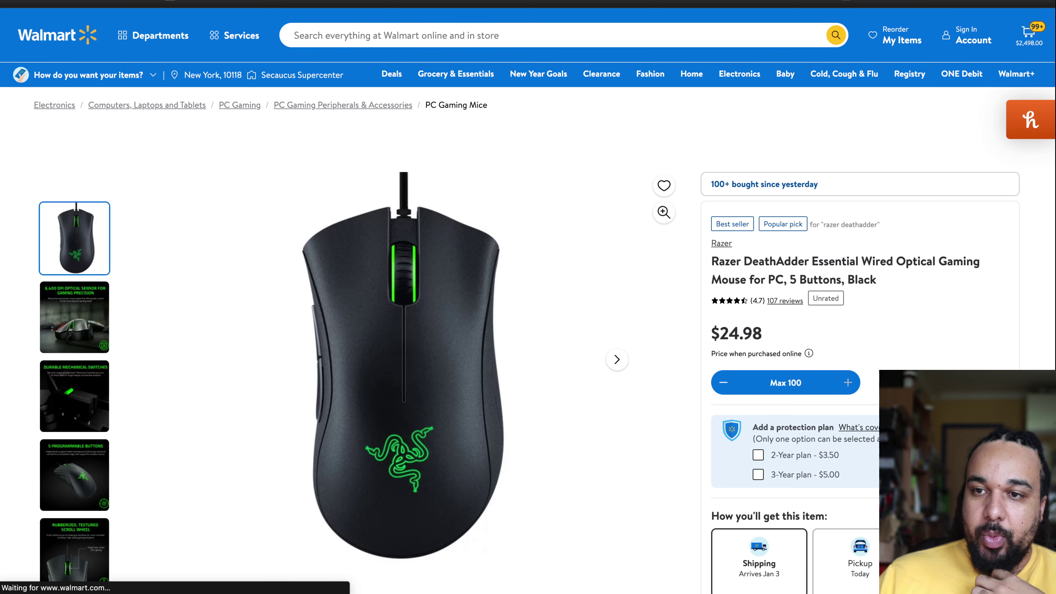
{"action": "key", "text": "ctrl+Tab"}
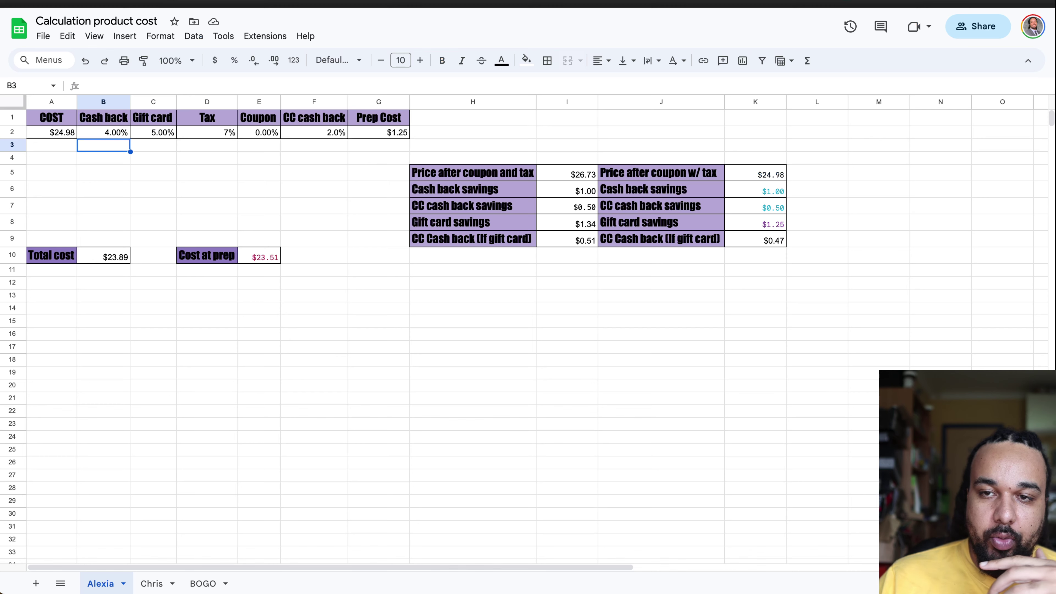
{"action": "key", "text": "ctrl+Tab"}
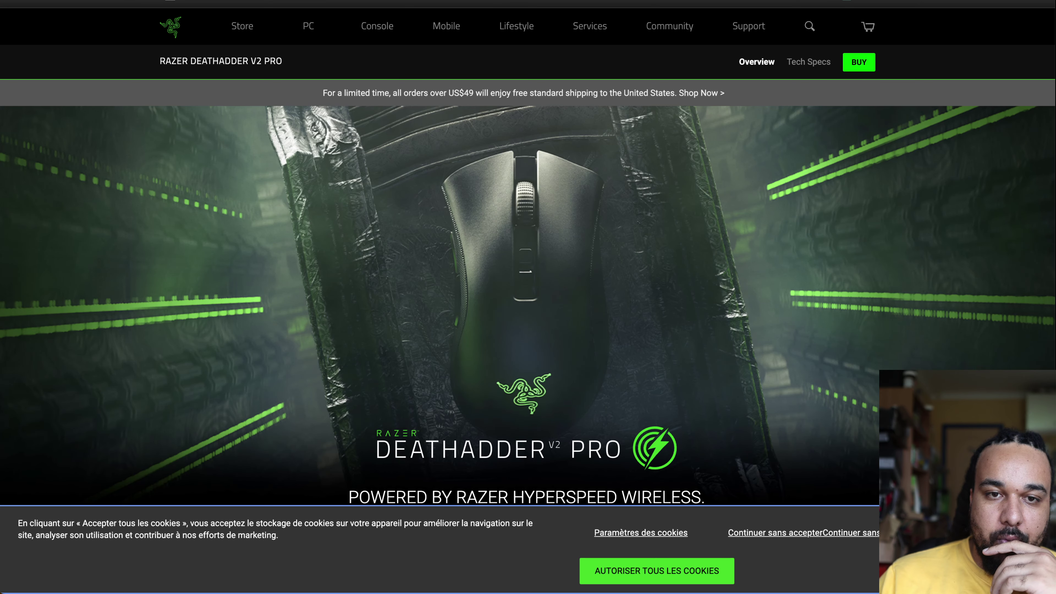
{"action": "key", "text": "ctrl+Tab"}
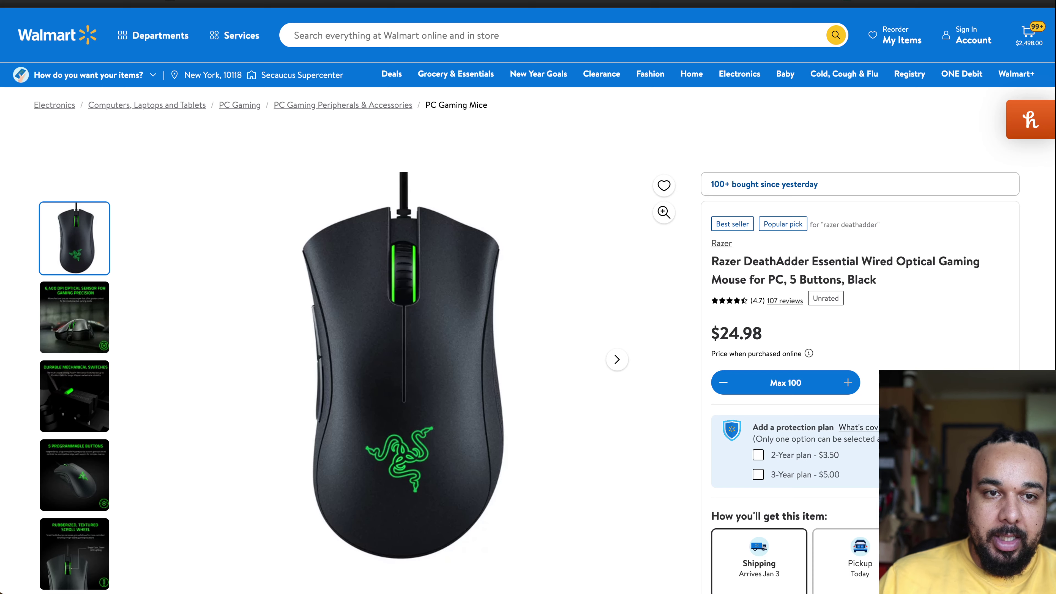
{"action": "key", "text": "ctrl+Tab"}
Step: Paste the Walmart product link as the SellerAmp SAS source and save it
{"action": "scroll", "coordinate": [127, 402], "scroll_direction": "down", "scroll_amount": 10}
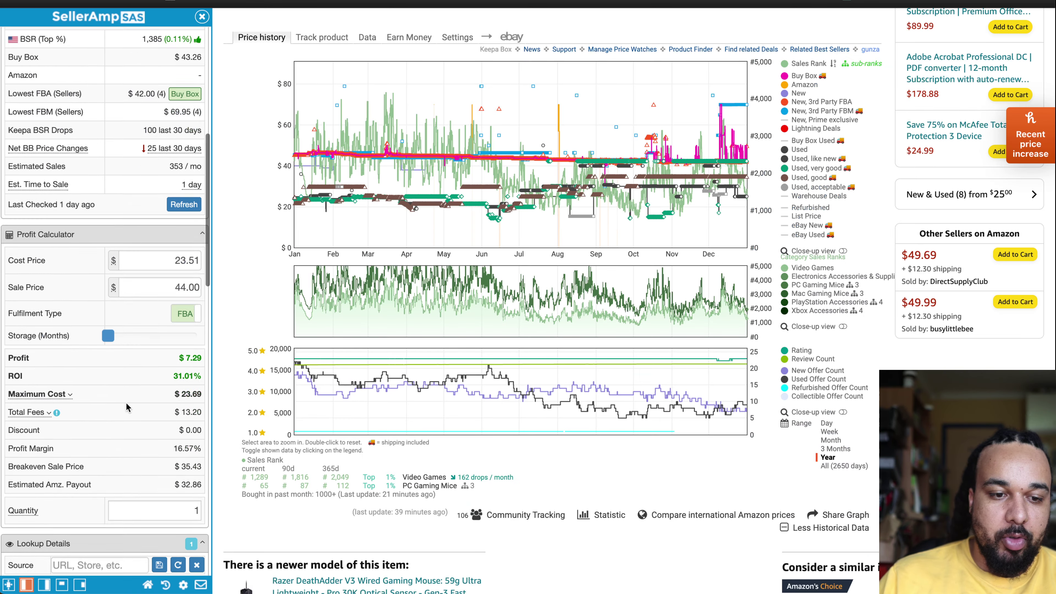
{"action": "left_click", "coordinate": [100, 200]}
{"action": "key", "text": "ctrl+v"}
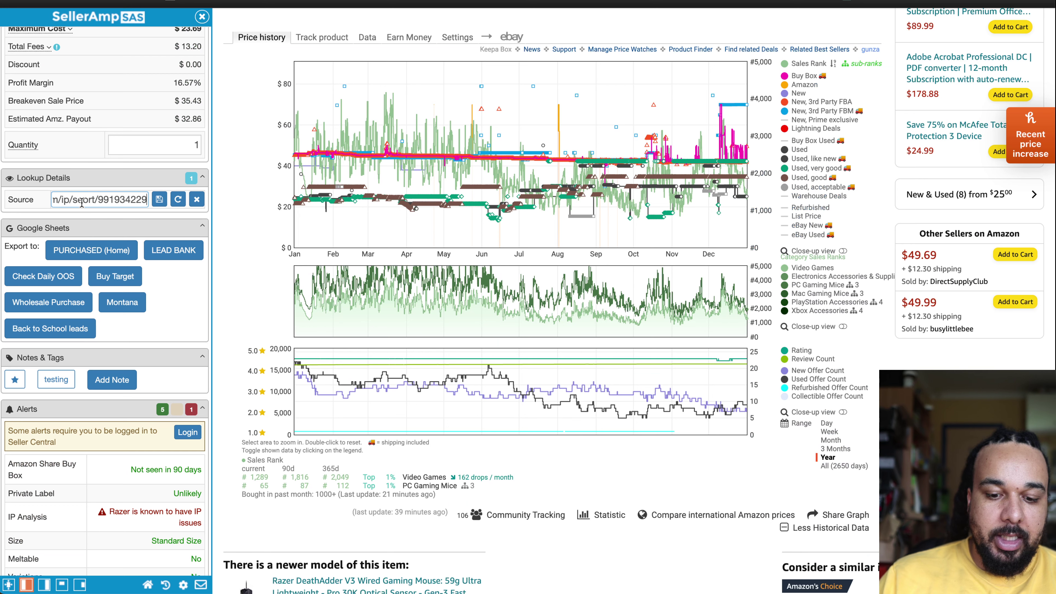
{"action": "left_click", "coordinate": [159, 199]}
Step: Save a two-line note: '5% GC 4% CB Retail me not' and '2% CC Cashback on GC'
{"action": "scroll", "coordinate": [165, 434], "scroll_direction": "down", "scroll_amount": 4}
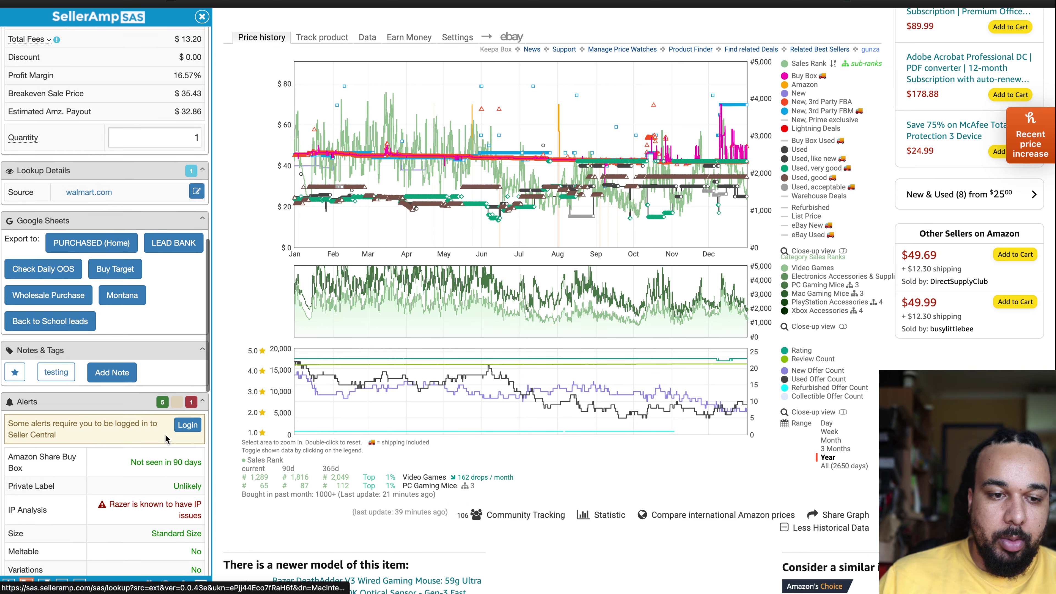
{"action": "left_click", "coordinate": [111, 234]}
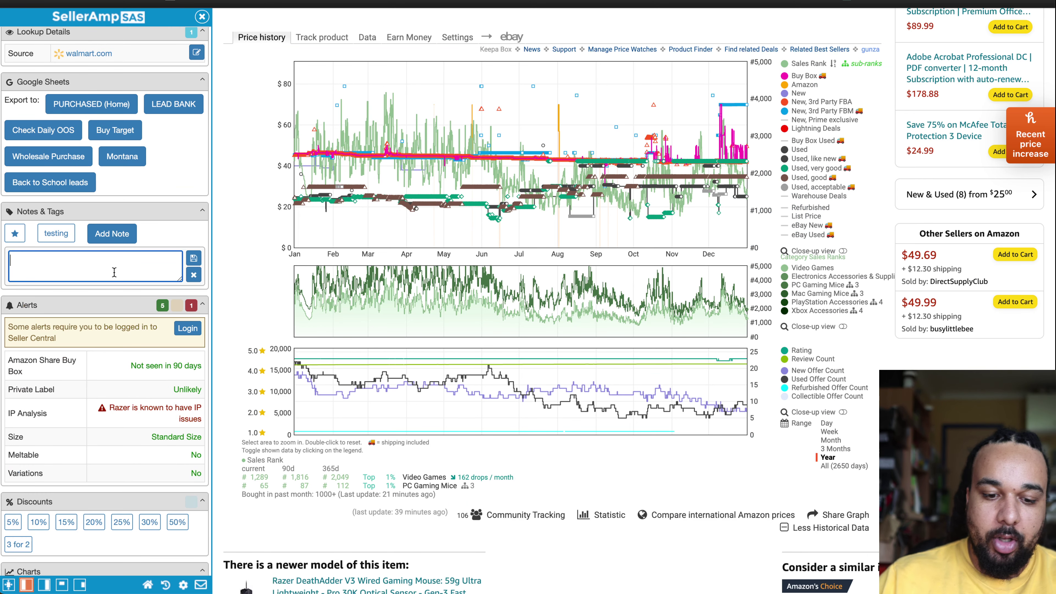
{"action": "type", "text": "5"}
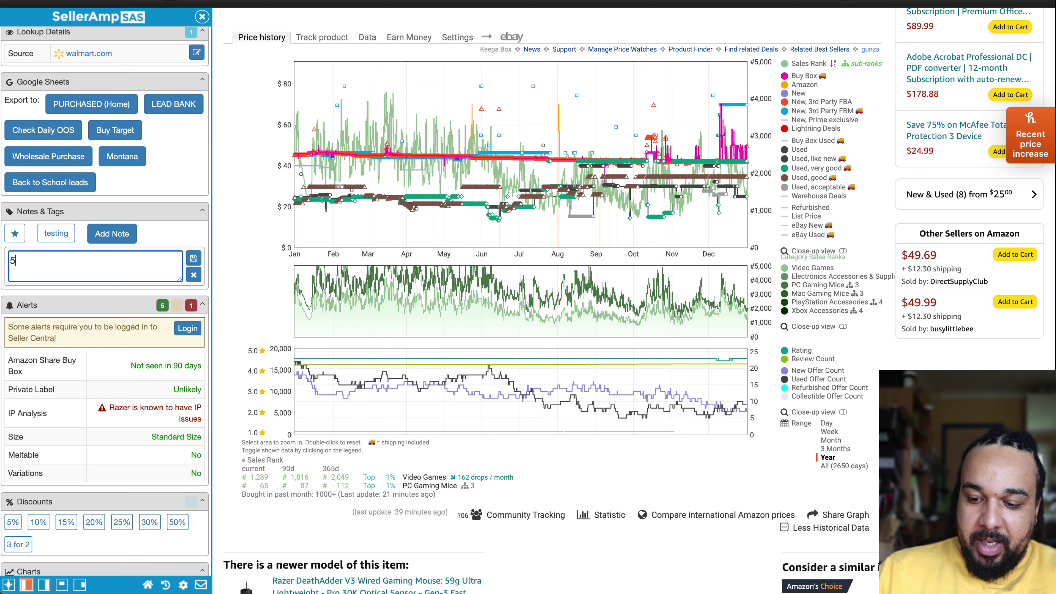
{"action": "type", "text": "% GC "}
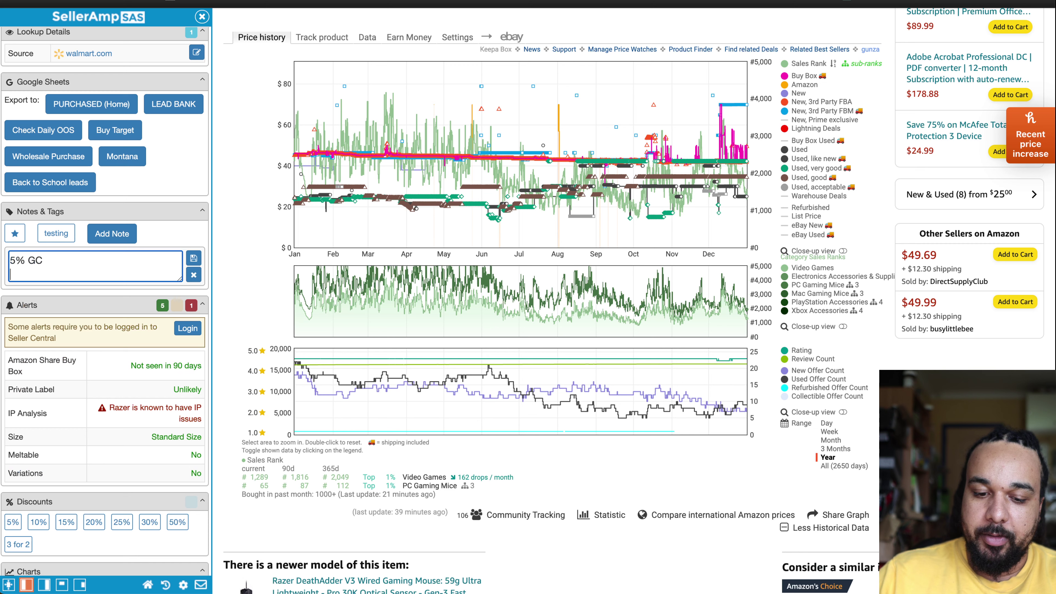
{"action": "type", "text": "4% CB "}
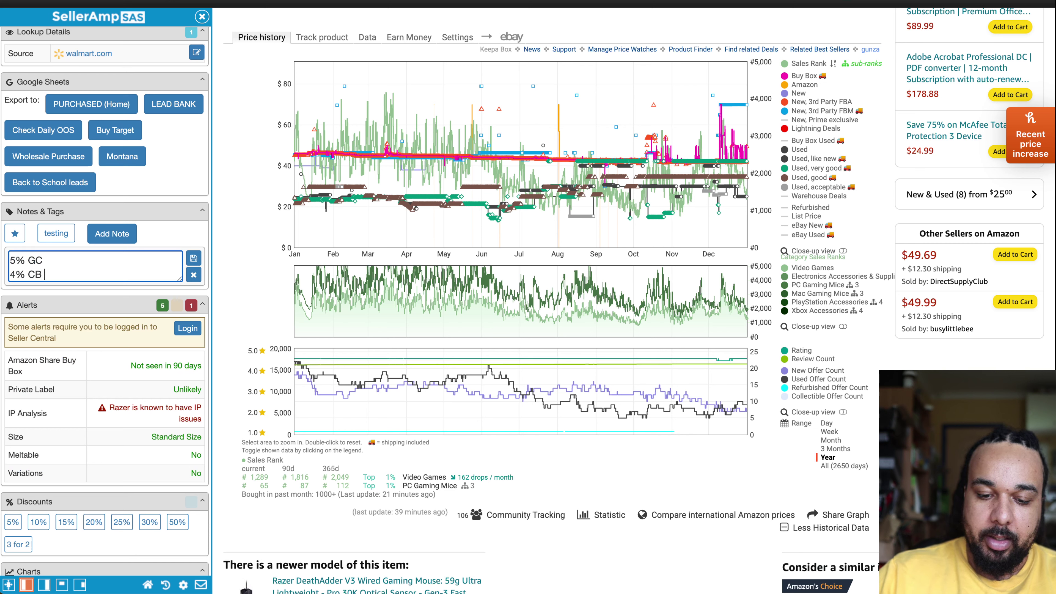
{"action": "type", "text": "Retai"}
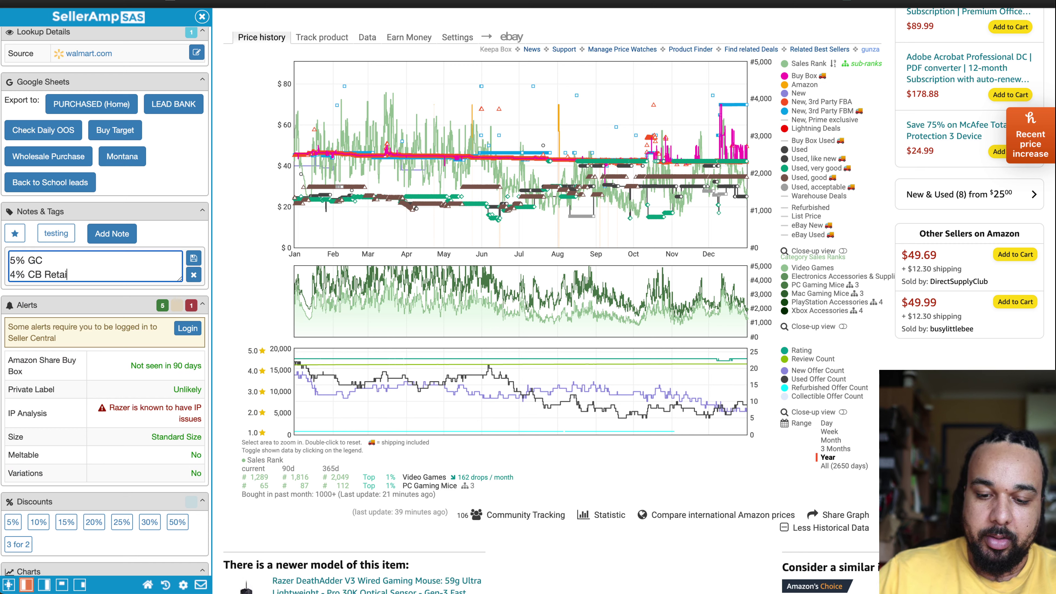
{"action": "type", "text": "l me not"}
{"action": "key", "text": "Return"}
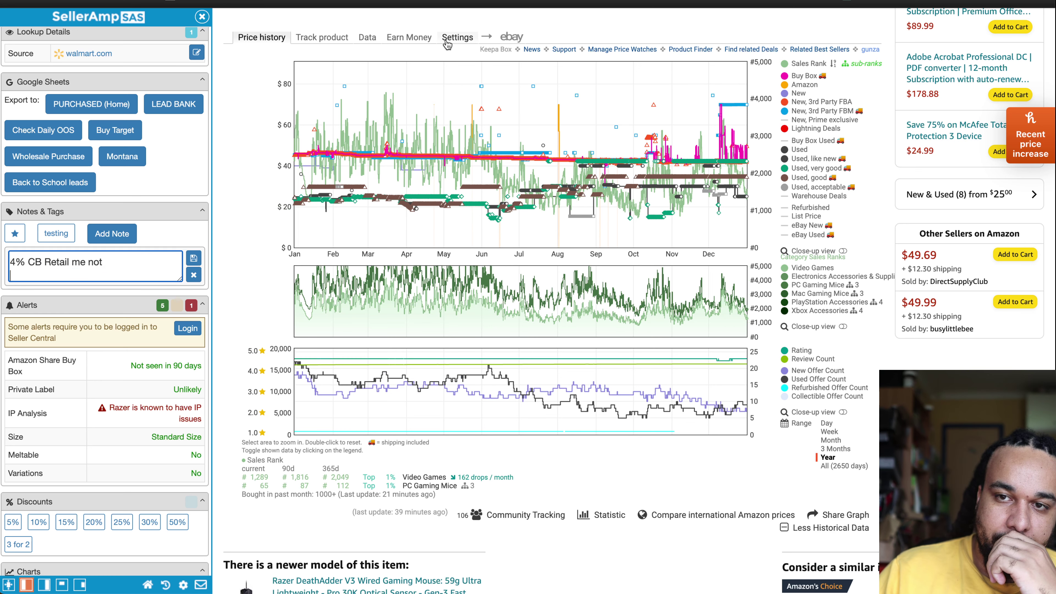
{"action": "type", "text": "2"}
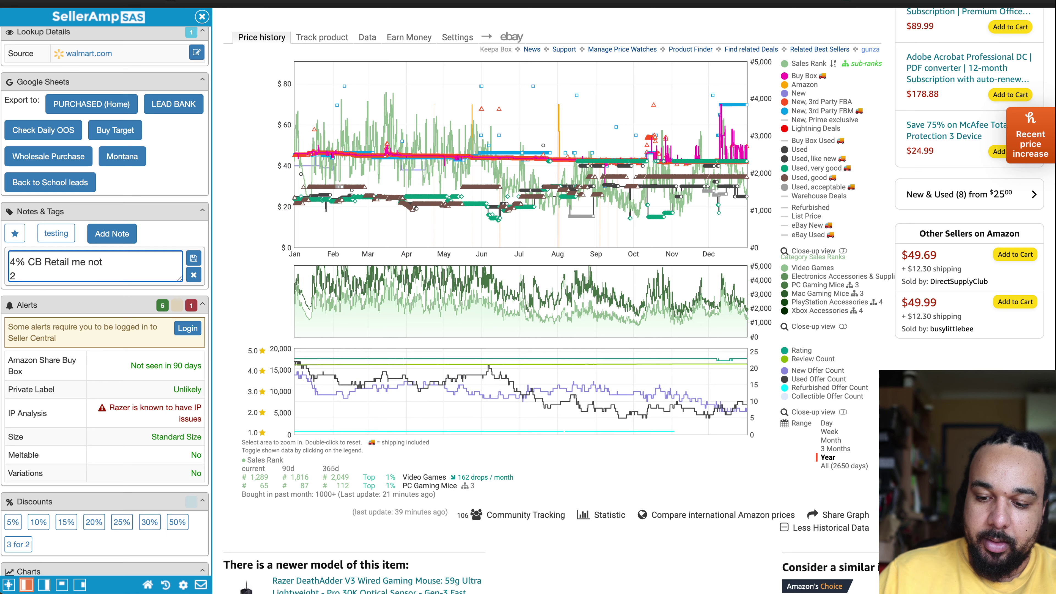
{"action": "type", "text": "% CC C"}
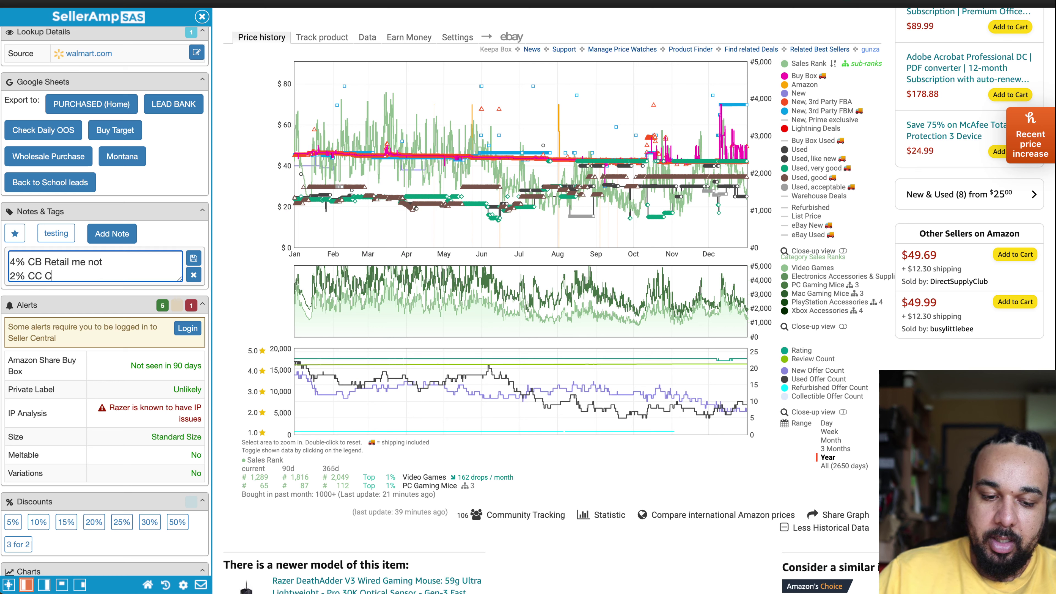
{"action": "type", "text": "ashback on GC"}
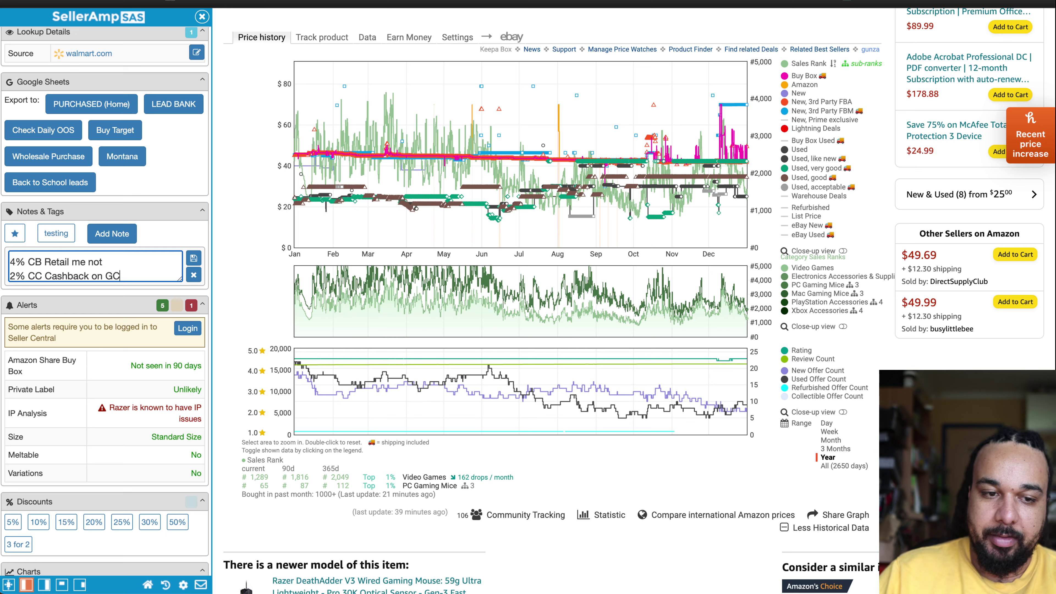
{"action": "left_click", "coordinate": [194, 259]}
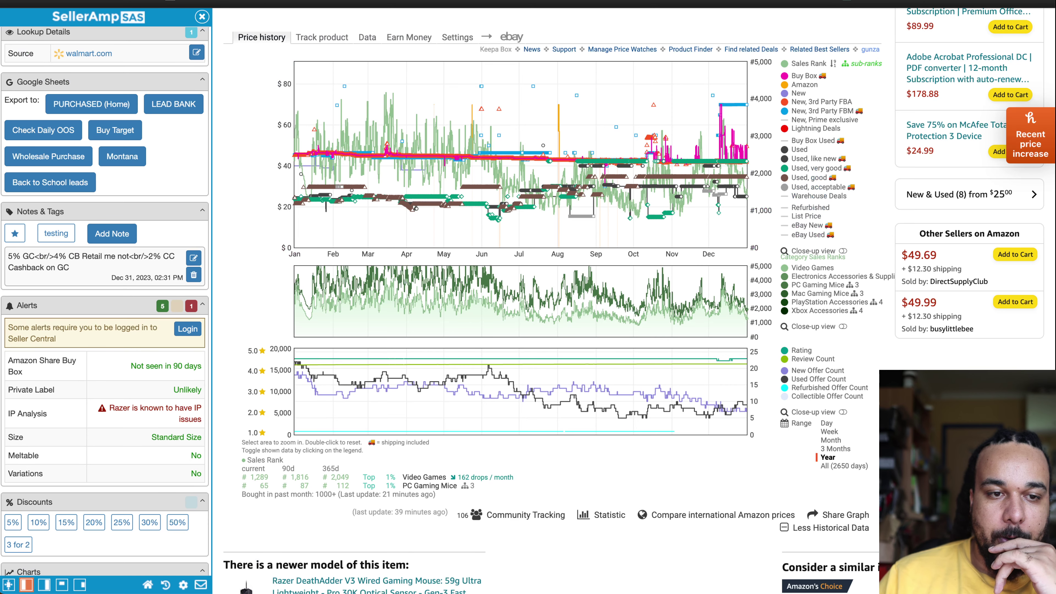
Step: Review the SellerAmp panel still showing $7.29 profit and bring up OBS Studio
{"action": "scroll", "coordinate": [146, 111], "scroll_direction": "up", "scroll_amount": 5}
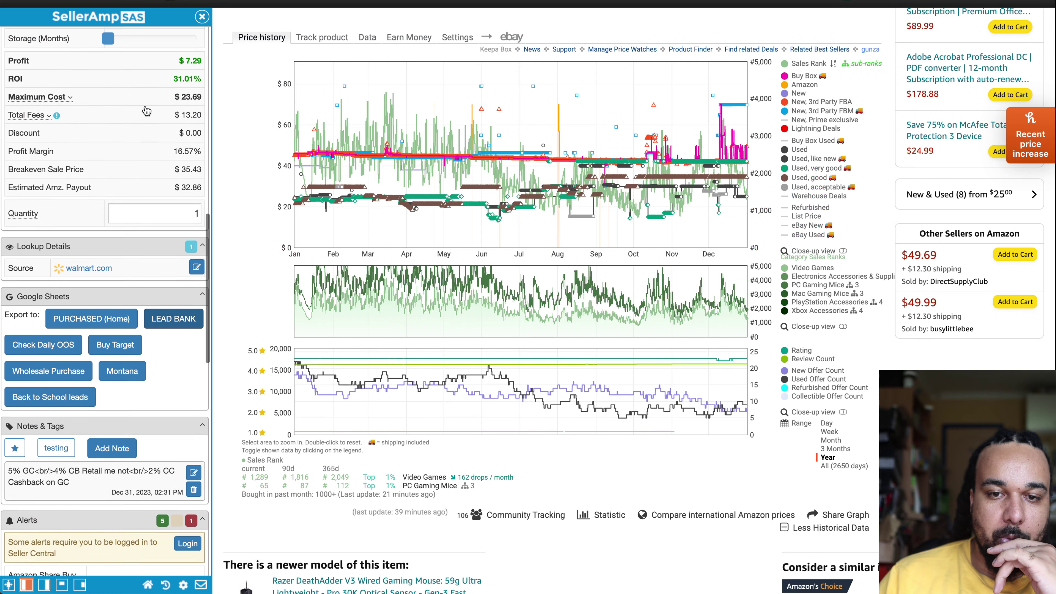
{"action": "scroll", "coordinate": [146, 110], "scroll_direction": "up", "scroll_amount": 15}
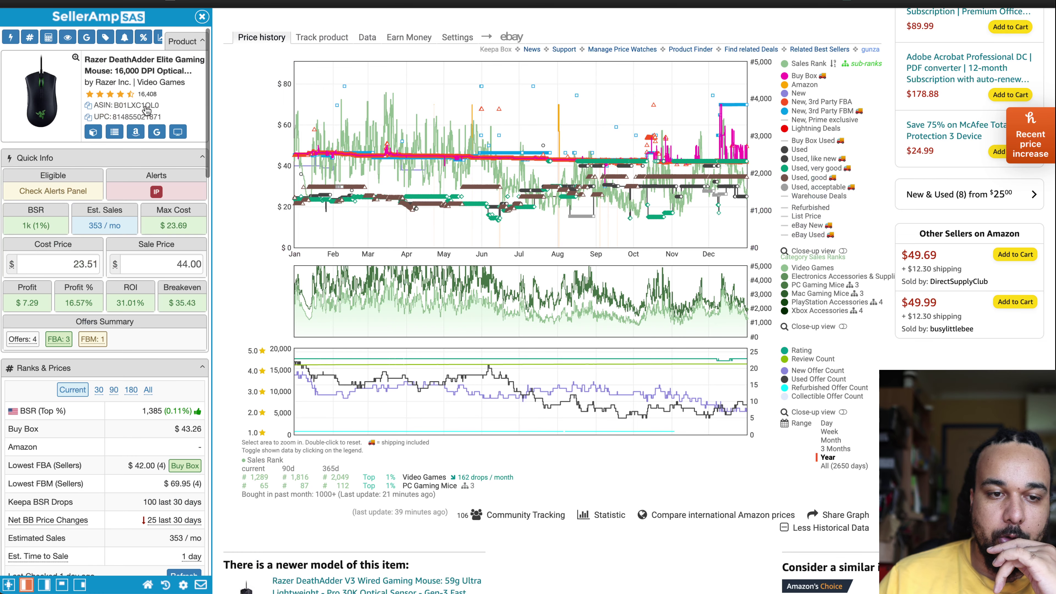
{"action": "scroll", "coordinate": [173, 354], "scroll_direction": "down", "scroll_amount": 1}
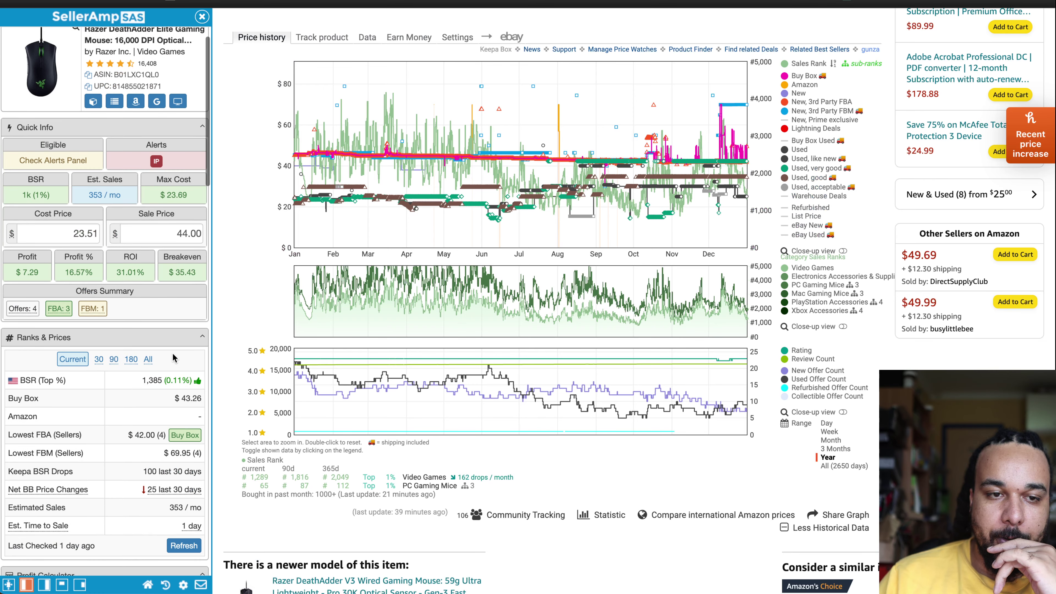
{"action": "scroll", "coordinate": [172, 353], "scroll_direction": "down", "scroll_amount": 14}
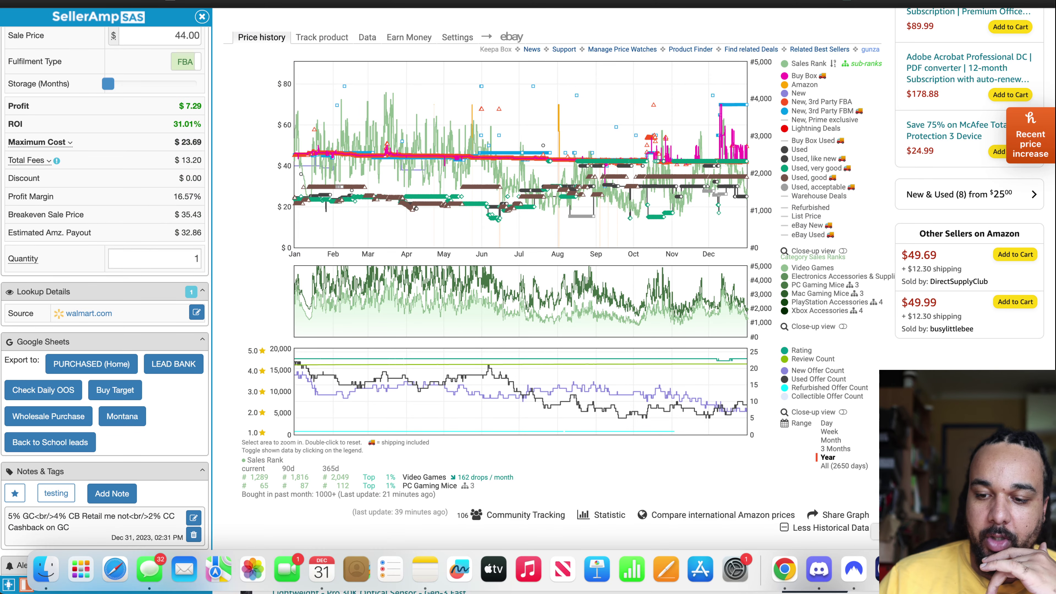
{"action": "left_click", "coordinate": [863, 584]}
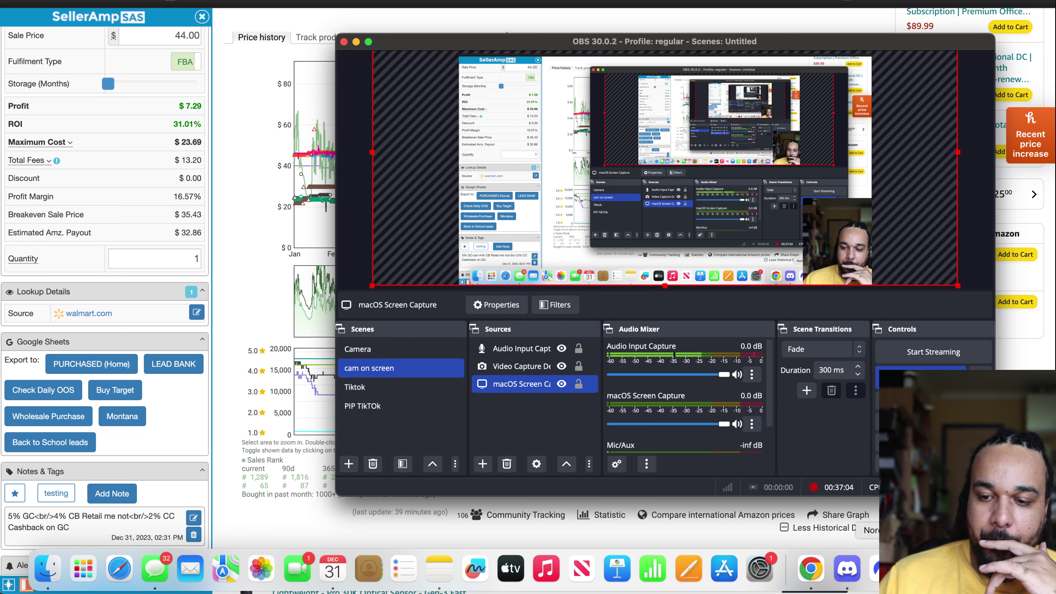